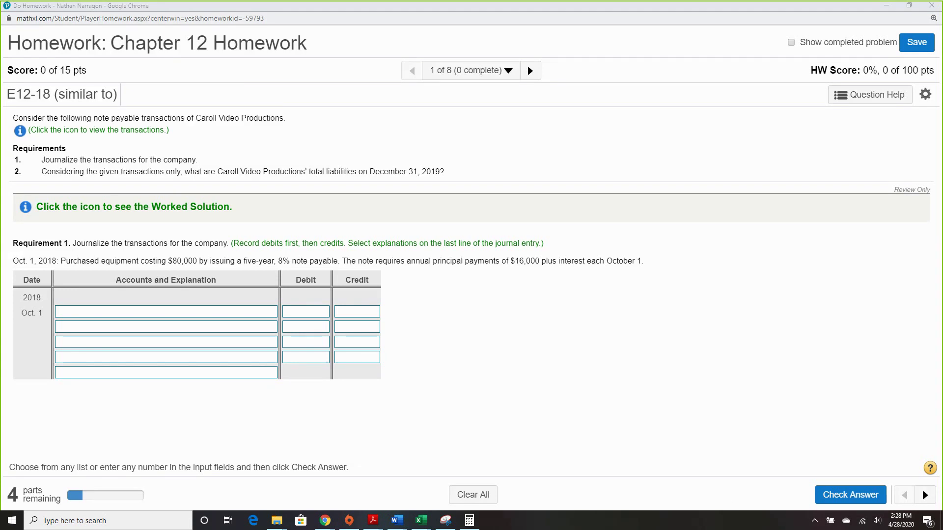
Step: Fill in the Oct. 1, 2018 journal entry with a debit to Equipment of 80000 and a credit to Notes Payable of 80000
left_click(199, 318)
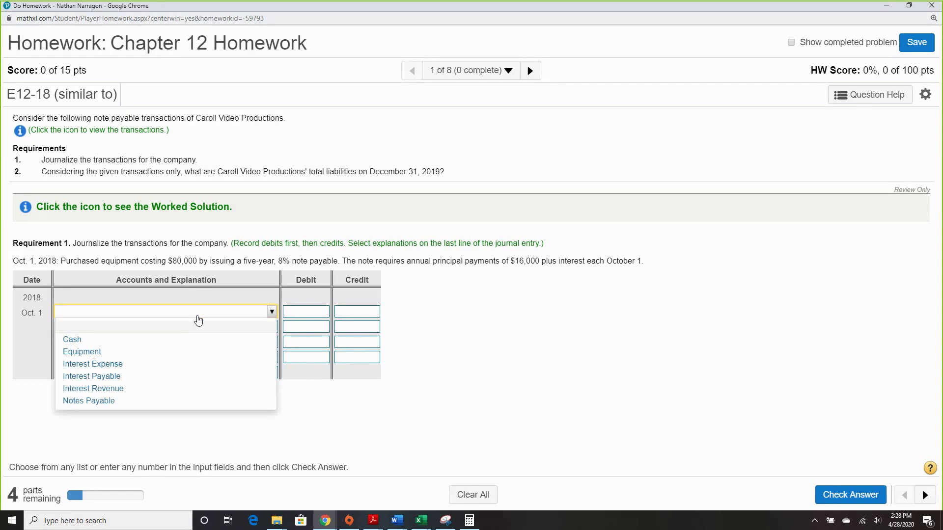
left_click(216, 354)
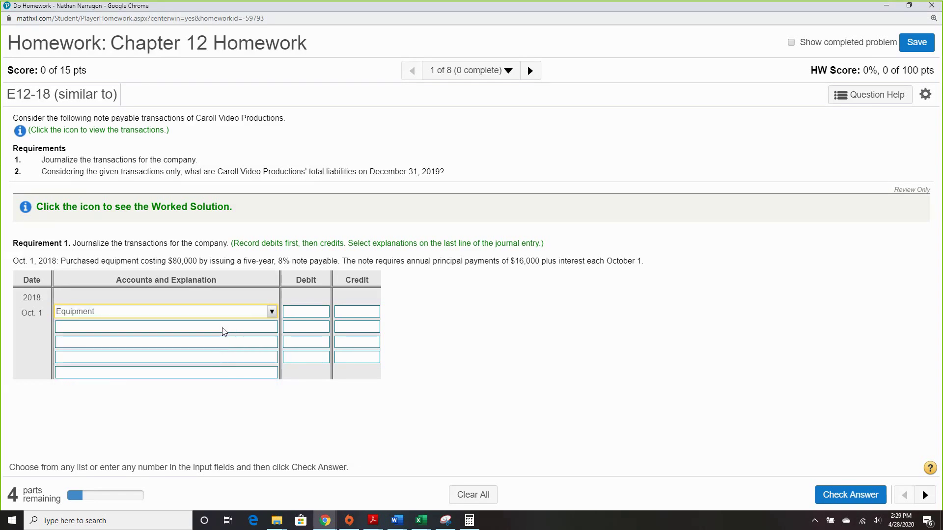
left_click(224, 332)
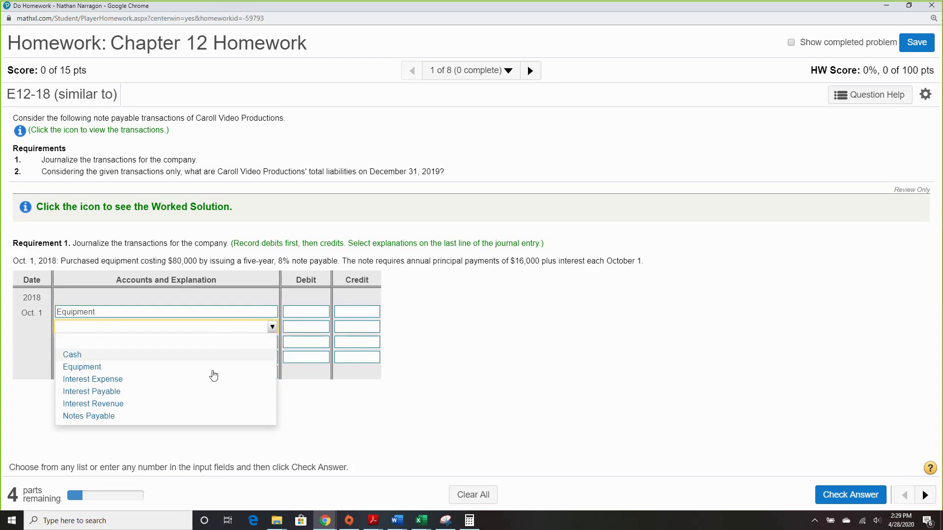
left_click(227, 421)
left_click(312, 314)
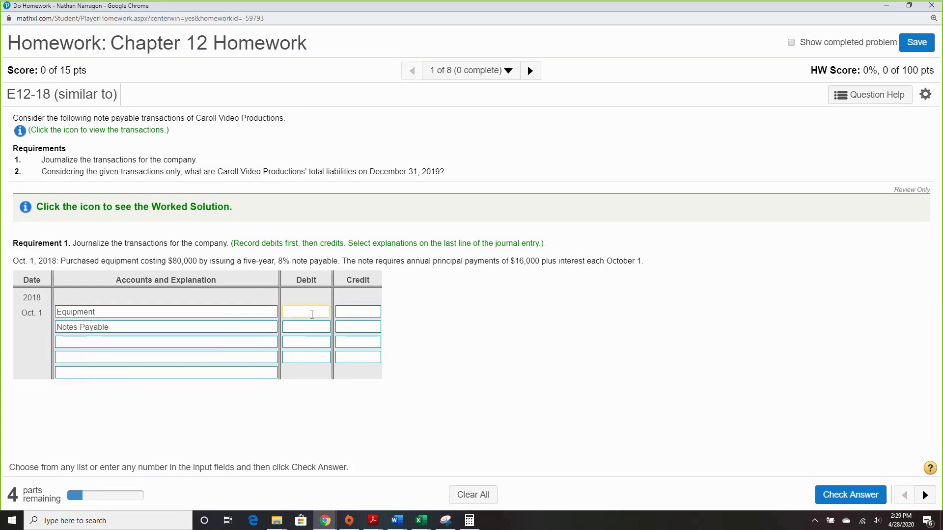
type("80000")
left_click(349, 330)
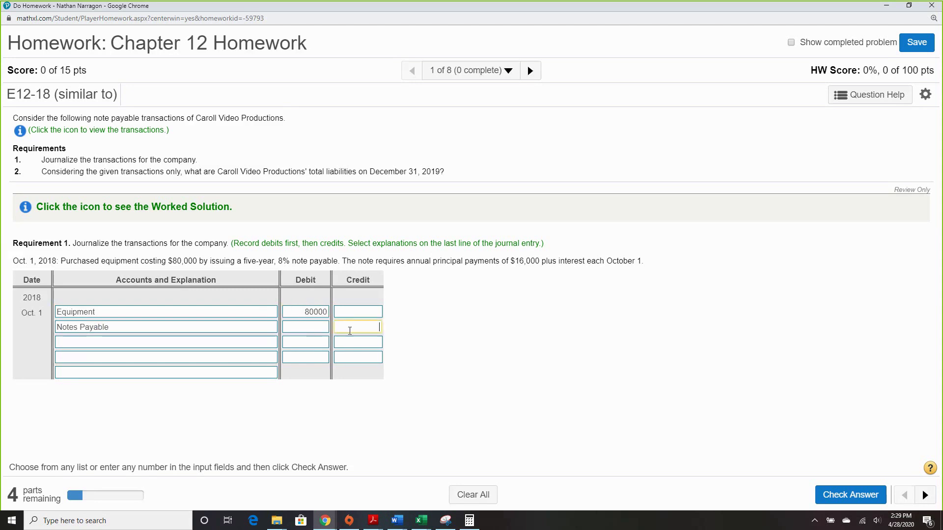
type("80000")
Step: Set the Oct. 1, 2018 explanation to "Purchased equipment by issuing a 5-year, 8% note." and submit the entry for checking
left_click(192, 373)
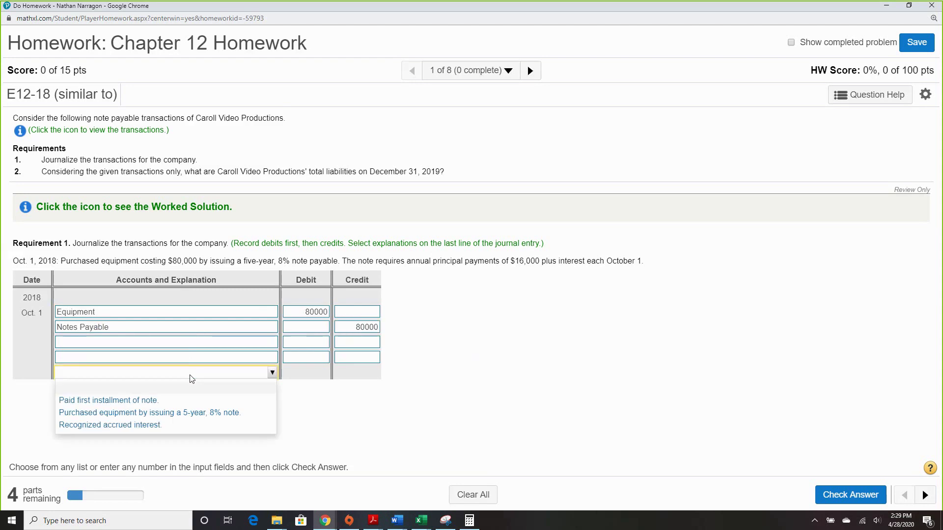
left_click(206, 414)
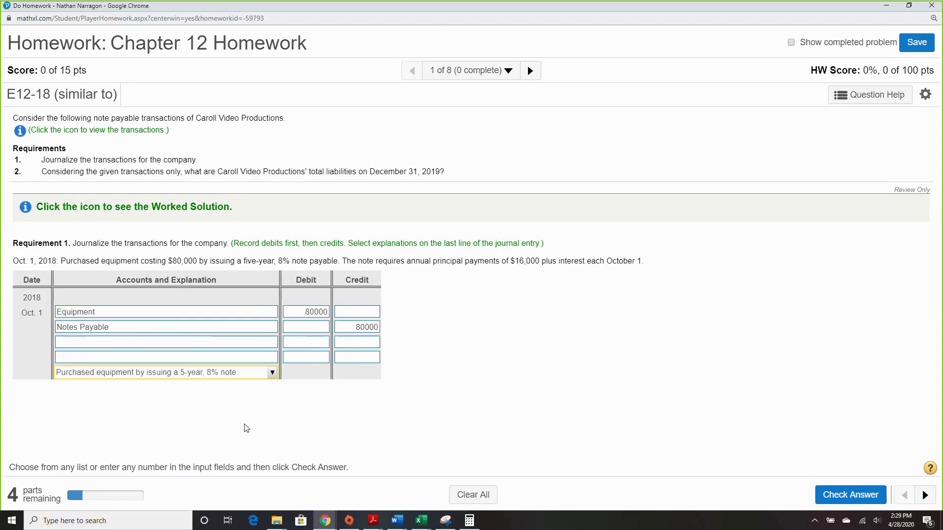
left_click(834, 495)
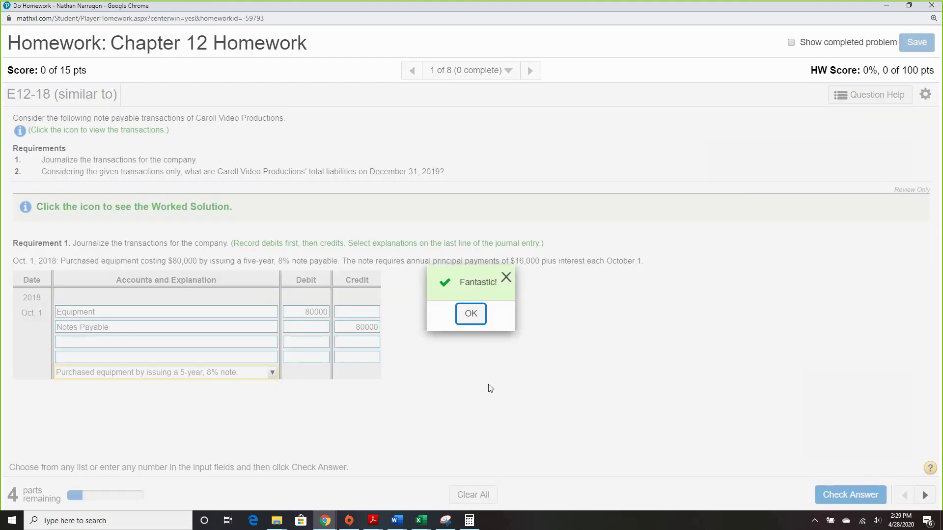
left_click(472, 316)
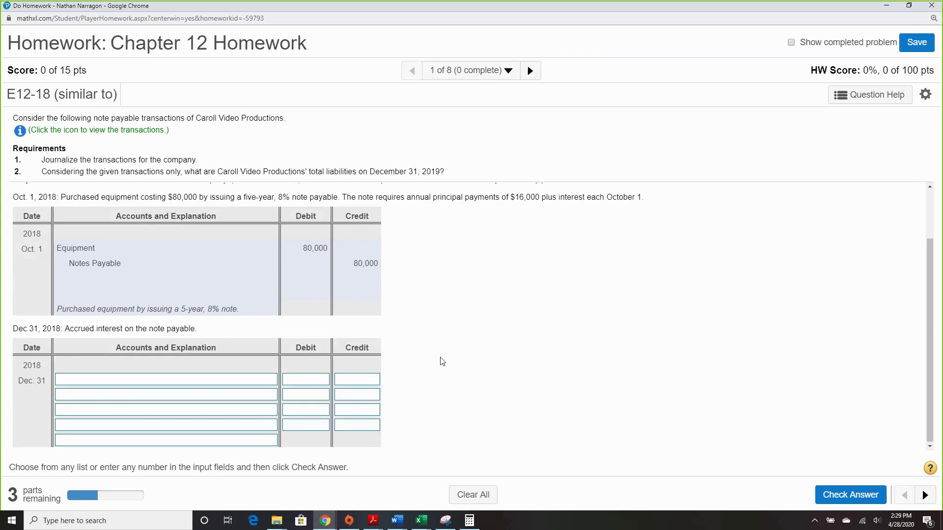
Step: Choose Interest Expense as the first account and Interest Payable as the second in the Dec. 31, 2018 journal entry
left_click(110, 383)
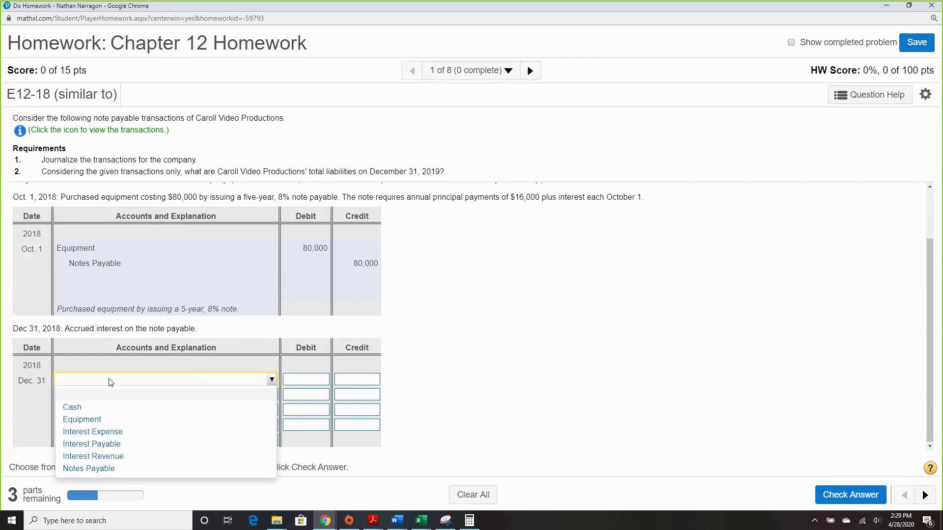
left_click(192, 434)
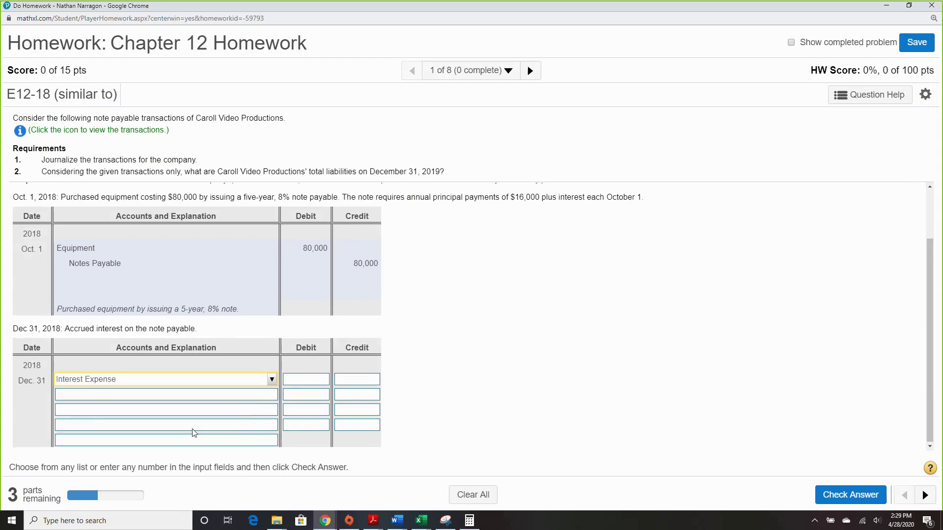
left_click(171, 399)
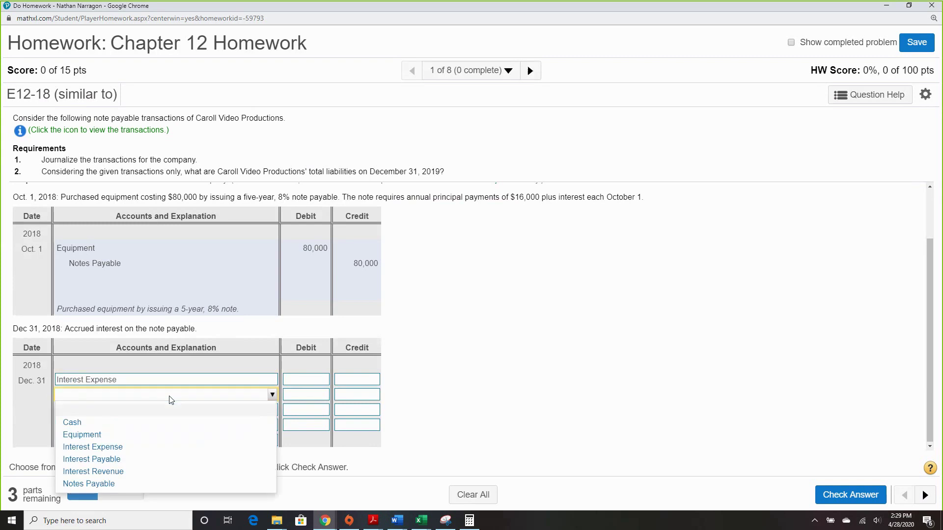
left_click(172, 459)
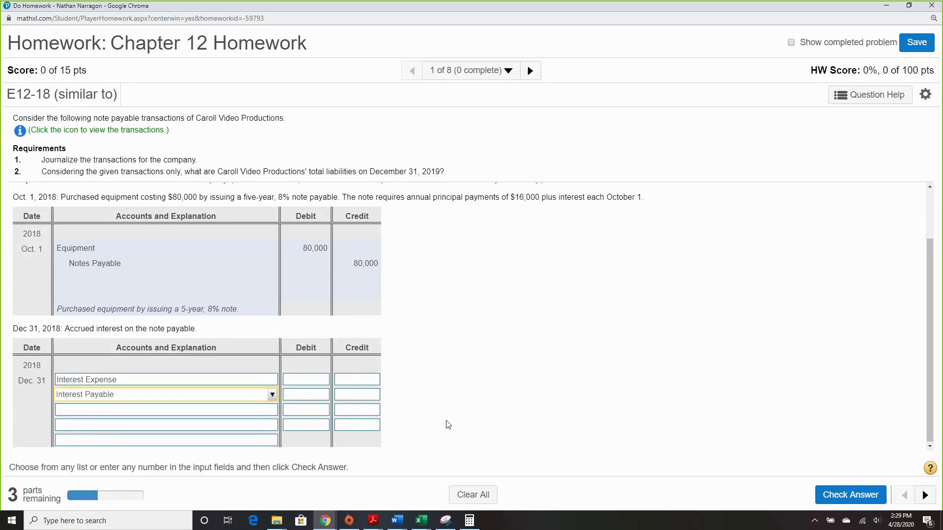
Step: Calculate the accrued interest as 80000 × 0.08 × (3 ÷ 12) in Calculator, then return to the homework
left_click(466, 521)
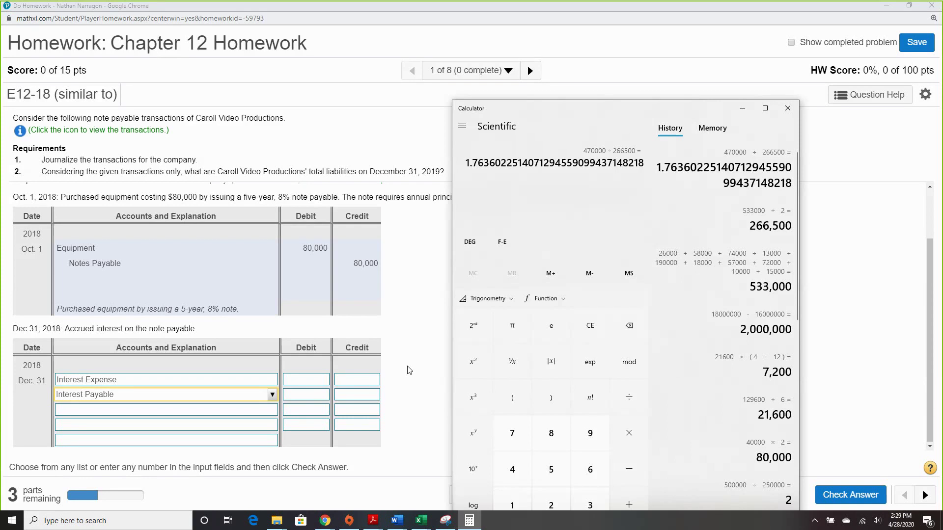
type("80,000")
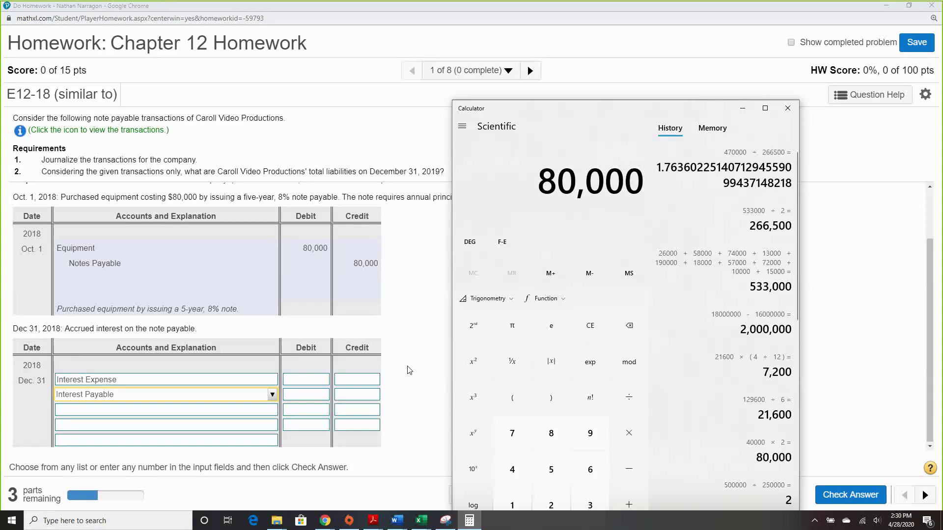
key("asterisk")
type(".08")
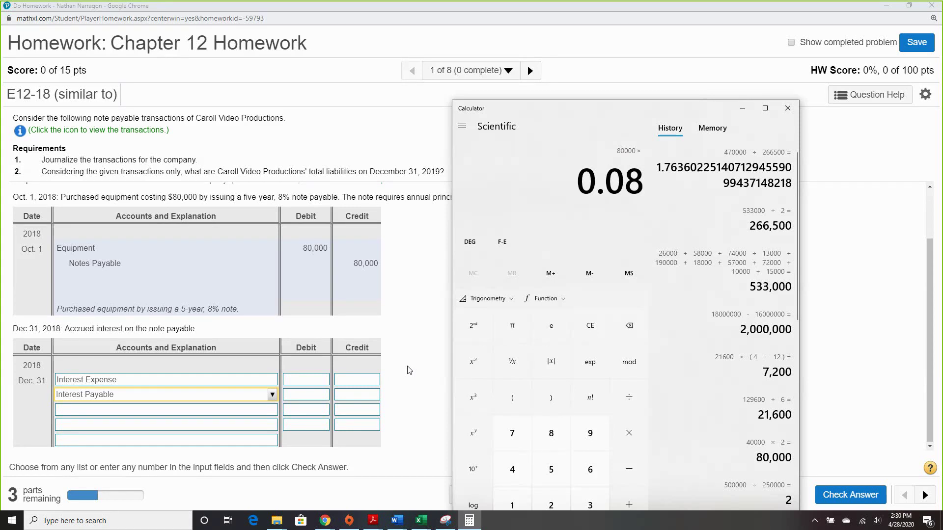
key("asterisk")
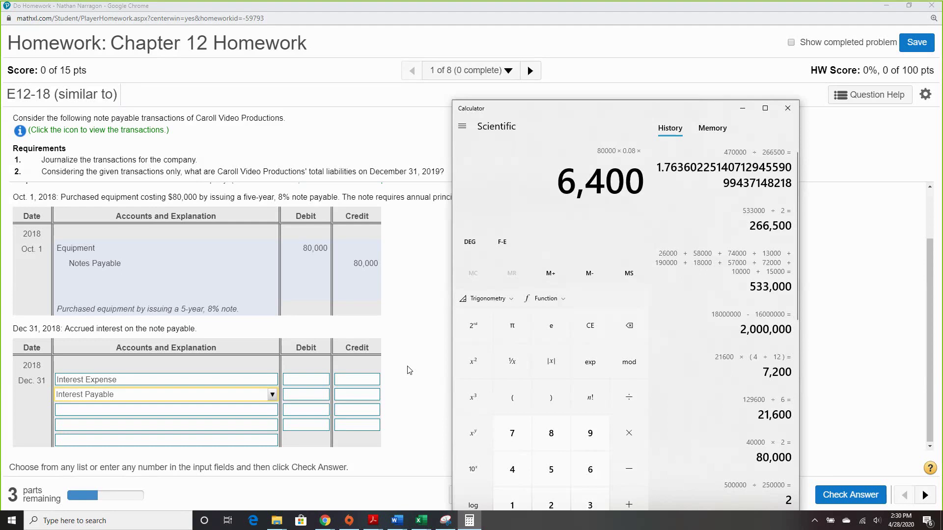
type("(")
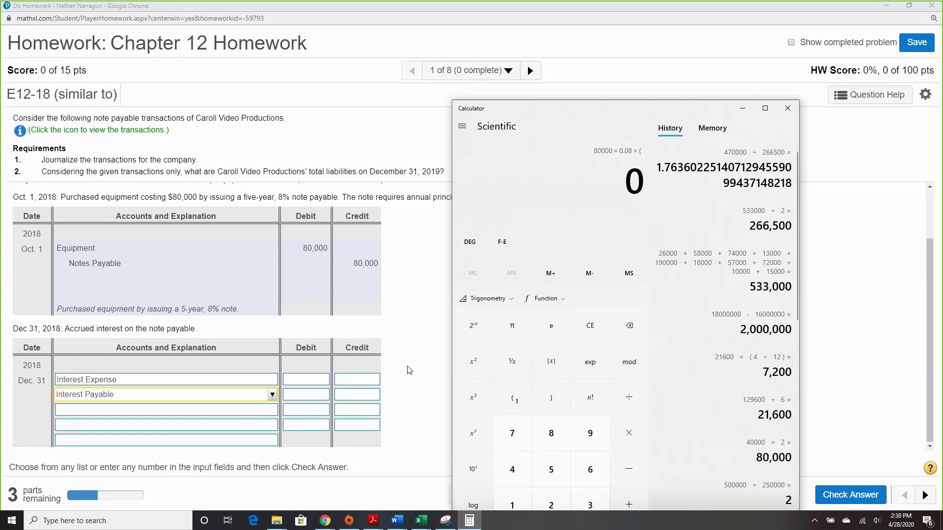
key("3")
key("slash")
key("1")
key("2")
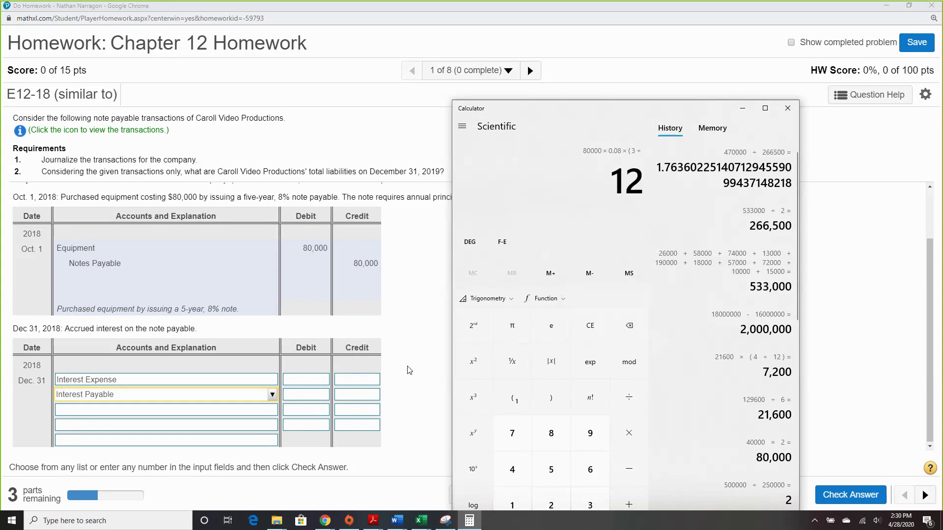
key("parenright")
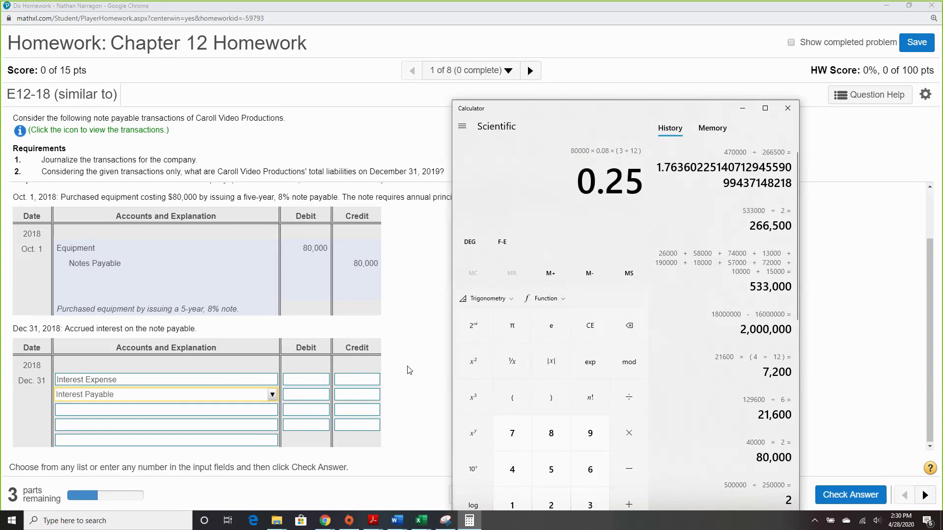
key("Return")
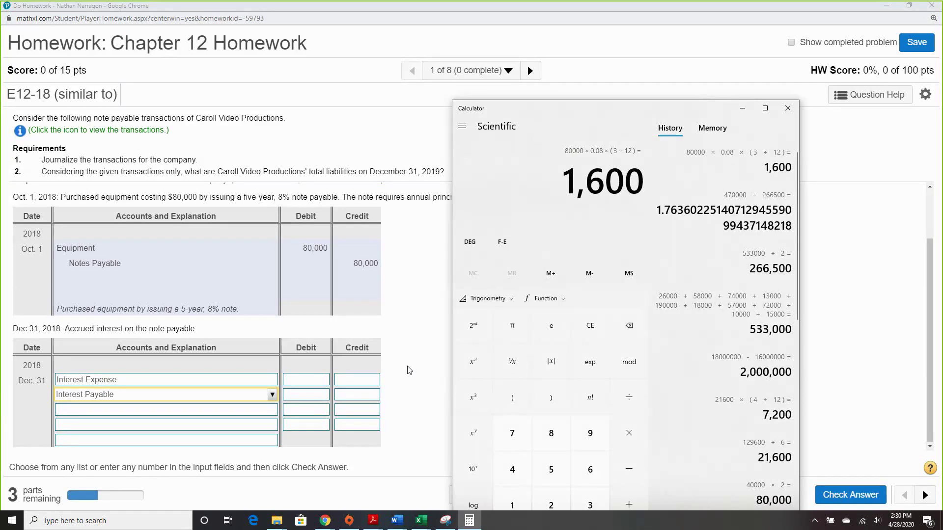
left_click(743, 108)
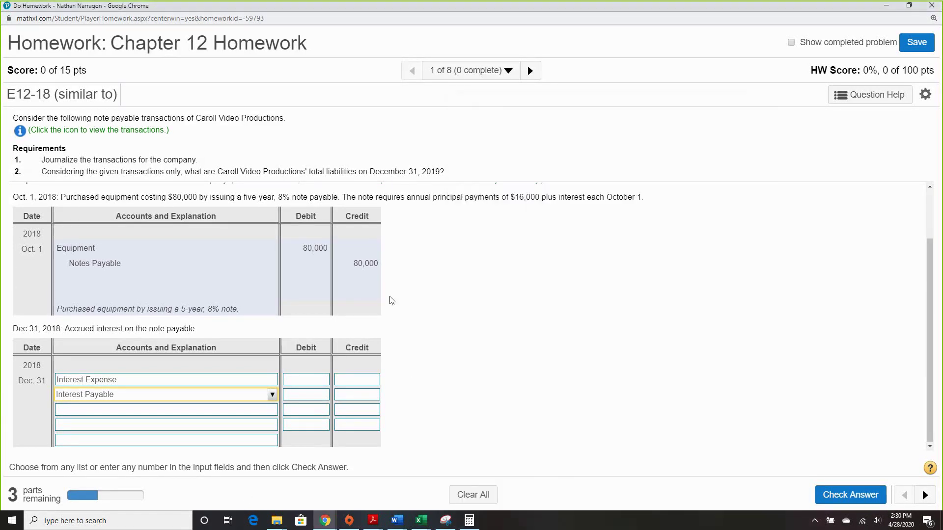
Step: Enter 1600 as the Interest Expense debit and 1600 as the Interest Payable credit in the Dec. 31, 2018 entry
left_click(286, 379)
type("1")
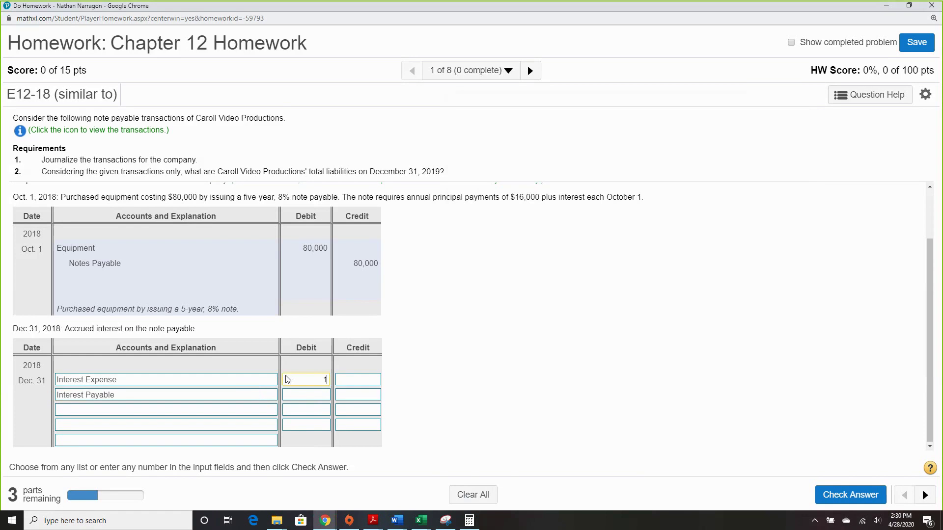
type("600")
left_click(344, 391)
type("1600")
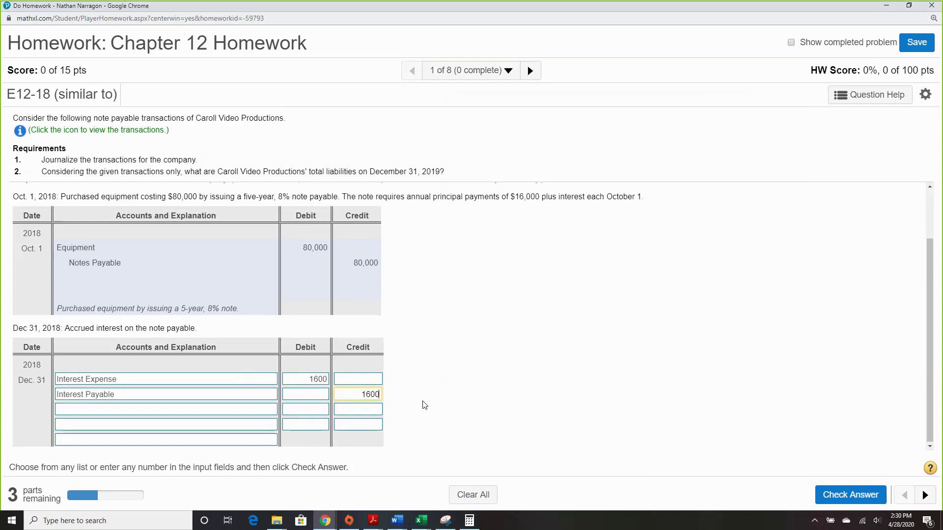
Step: Set the Dec. 31, 2018 explanation to "Recognized accrued interest." and submit the entry for checking
left_click(223, 441)
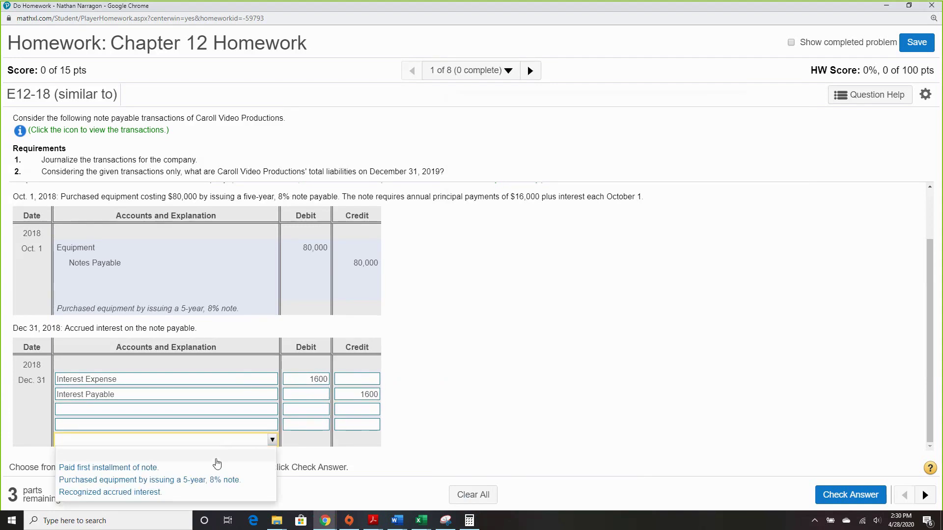
left_click(227, 493)
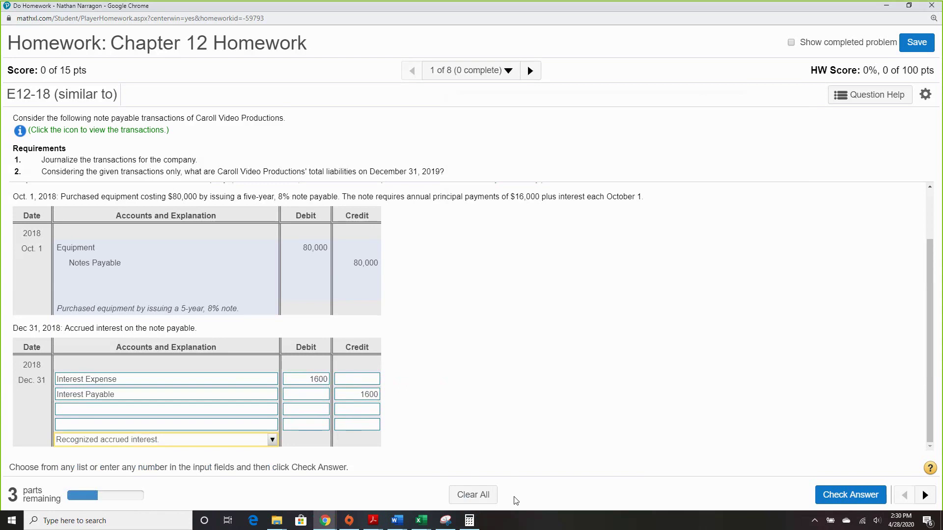
left_click(855, 498)
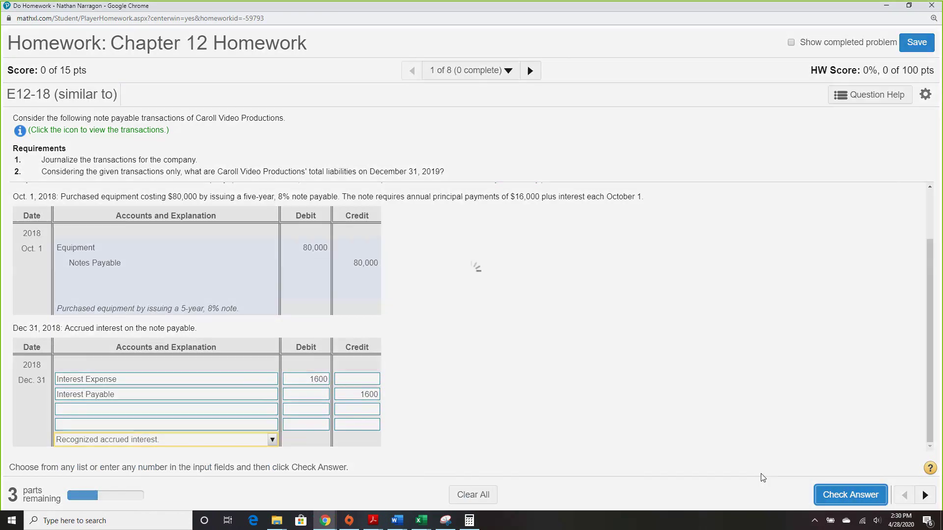
left_click(471, 316)
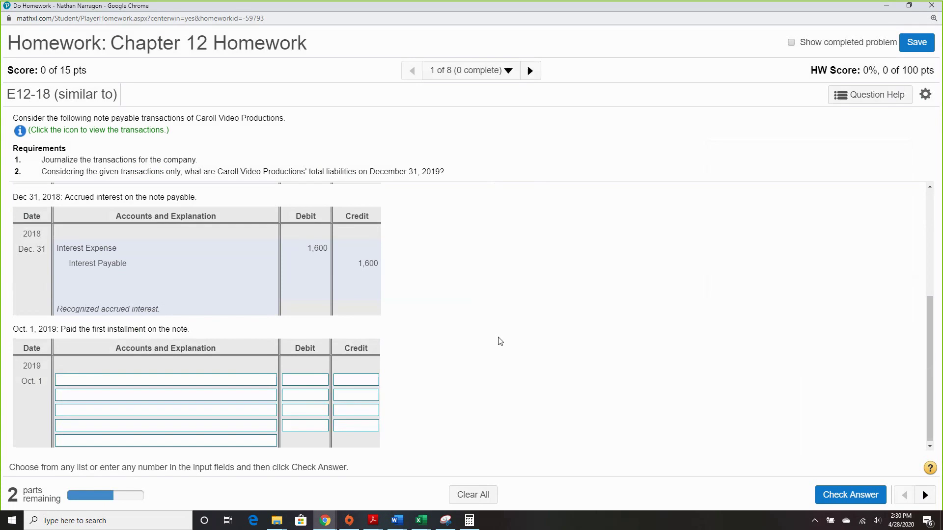
Step: Start the Oct. 1, 2019 installment entry with a debit to Notes Payable of 16000
scroll(500, 341, "up", 5)
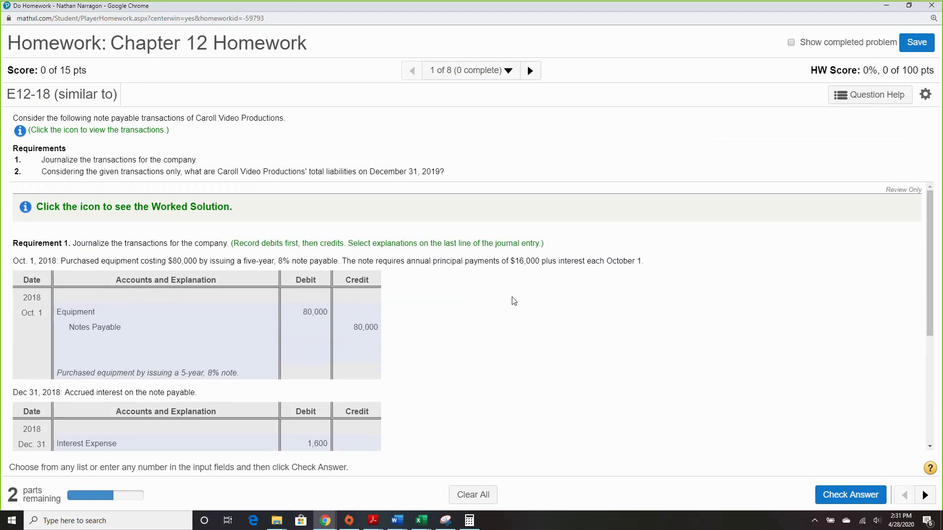
scroll(513, 300, "down", 4)
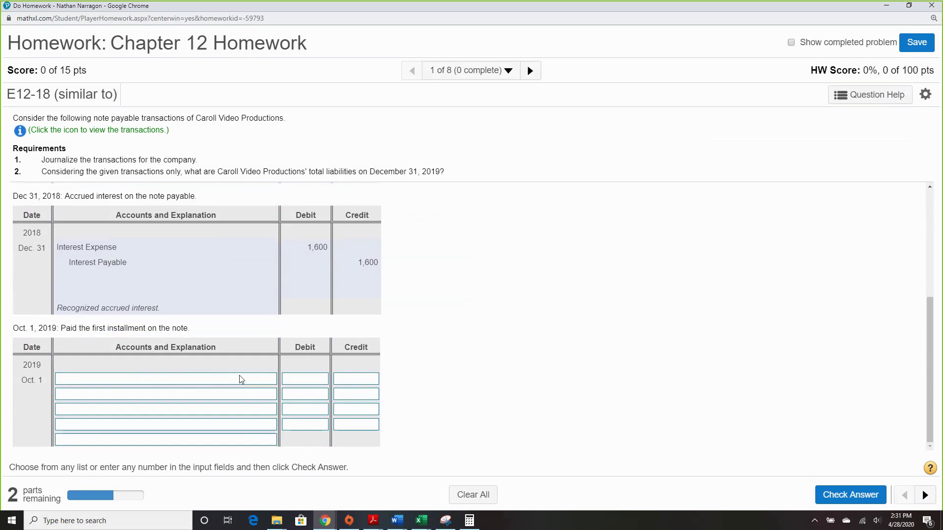
left_click(240, 382)
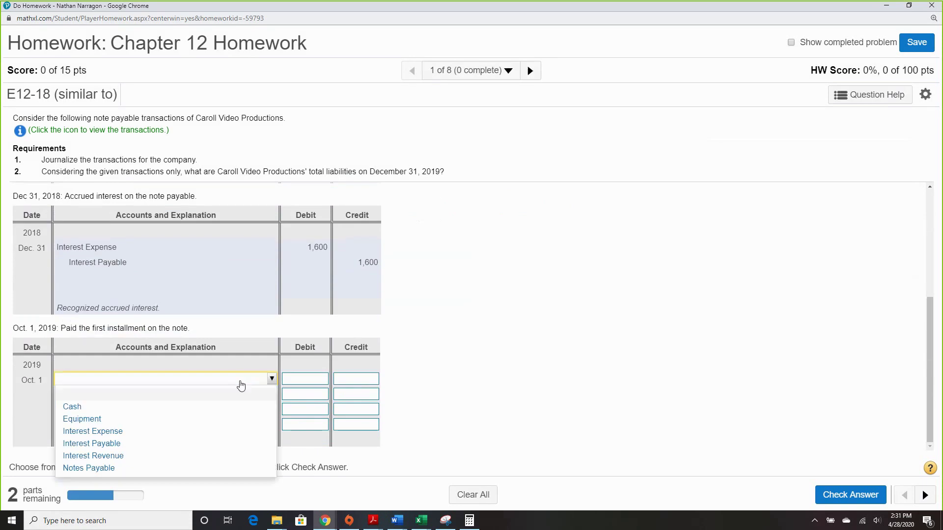
left_click(229, 468)
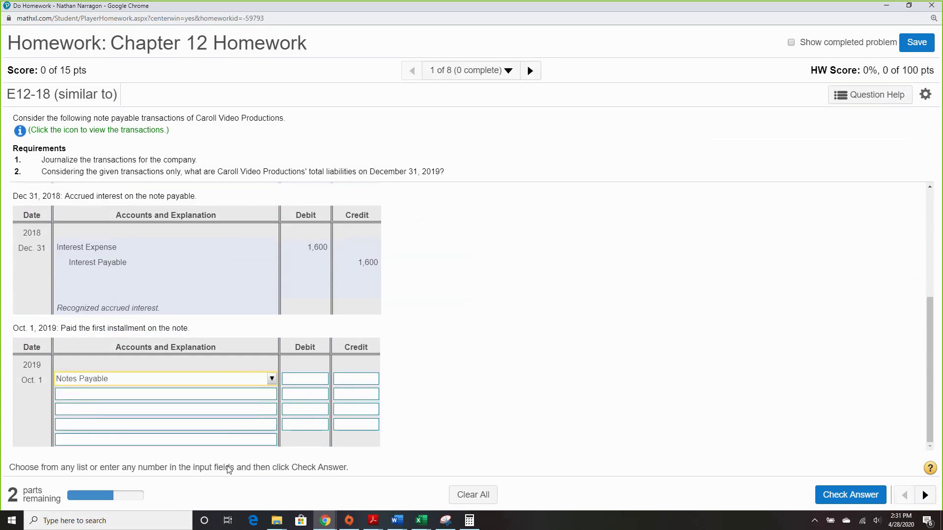
left_click(308, 379)
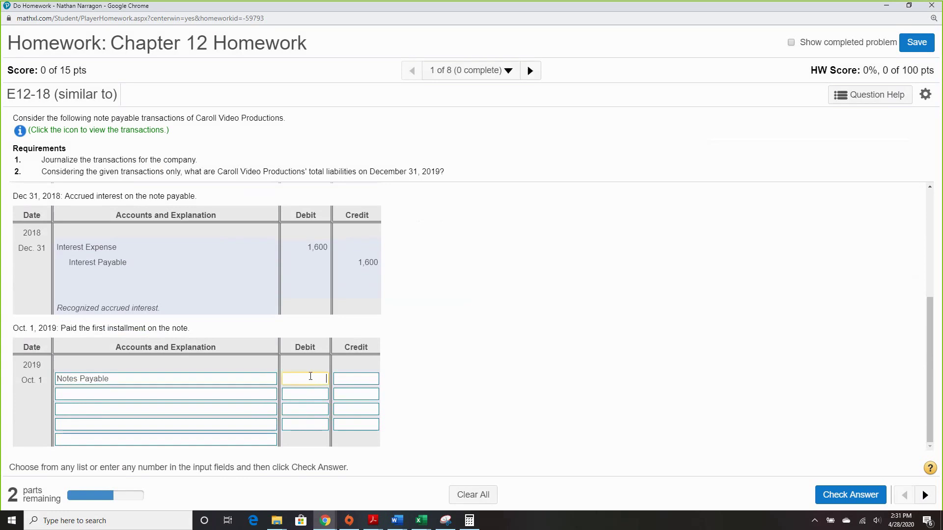
type("16000")
Step: Check the annual principal payment in the Oct. 1, 2018 transaction and add an Interest Payable debit of 1600 to the Oct. 1, 2019 entry
scroll(511, 400, "up", 3)
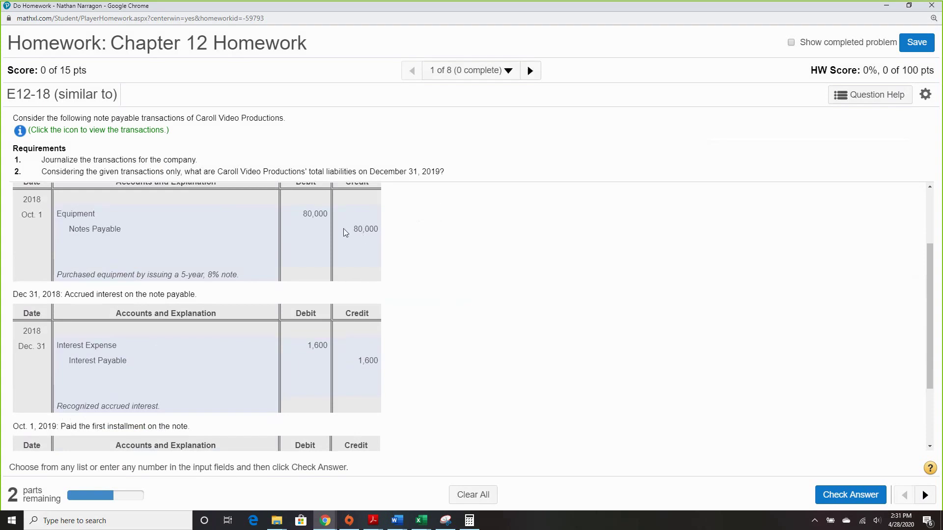
scroll(647, 317, "up", 2)
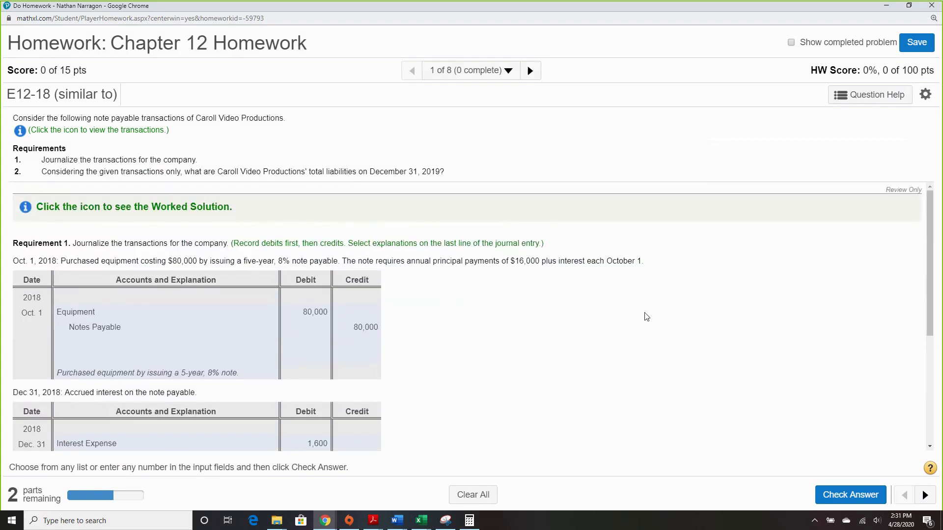
double_click(509, 261)
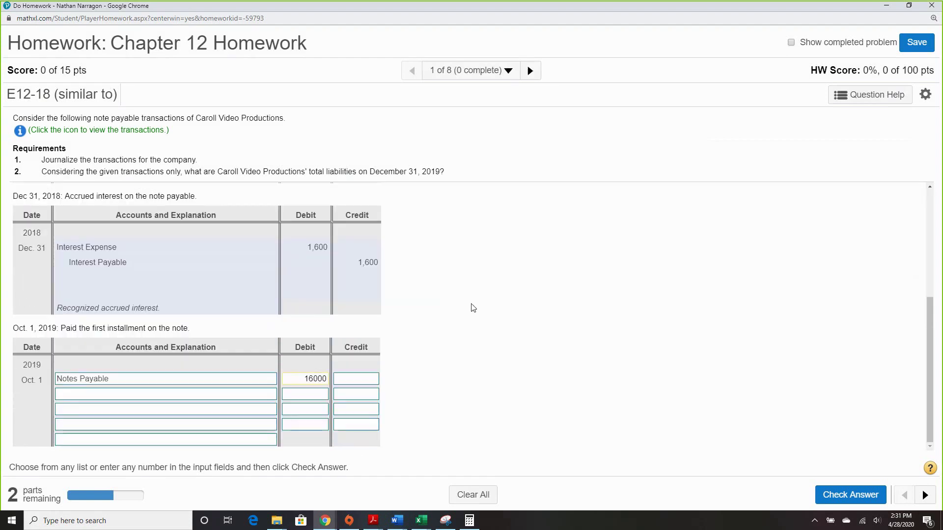
left_click(231, 396)
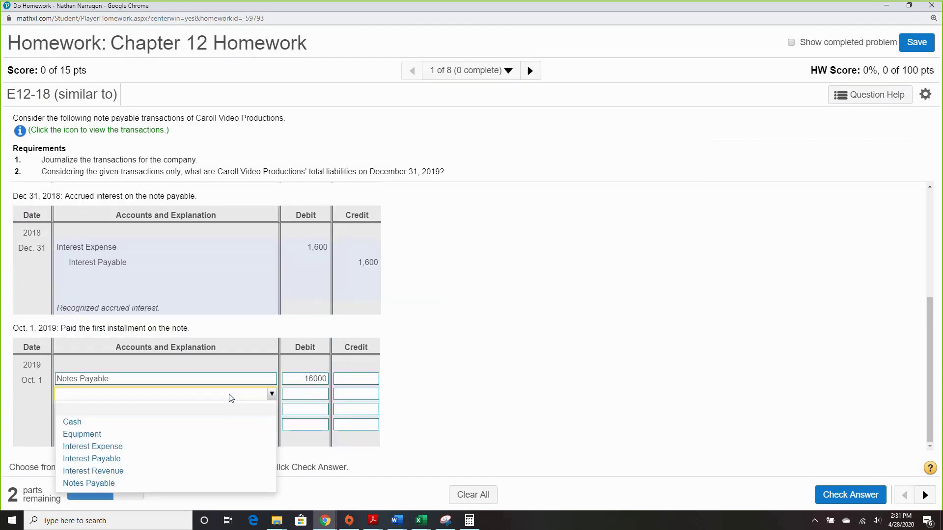
left_click(214, 458)
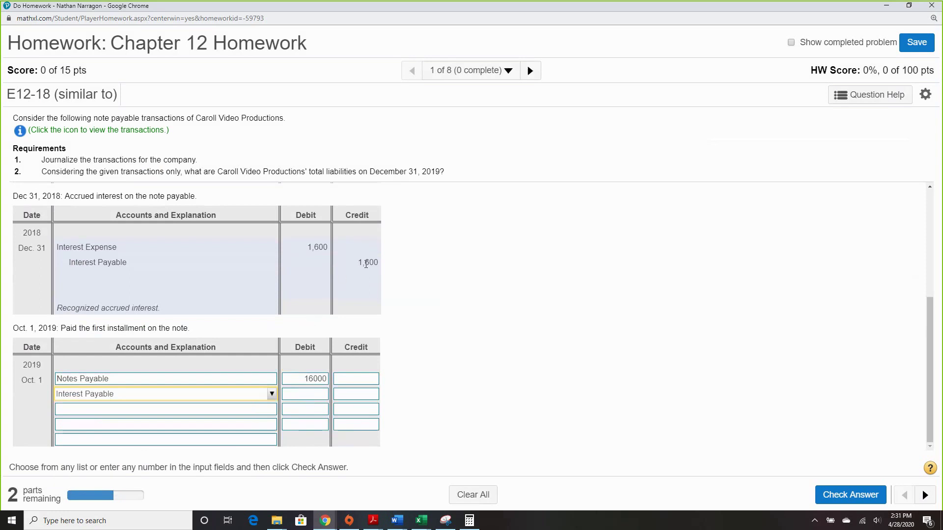
left_click(316, 395)
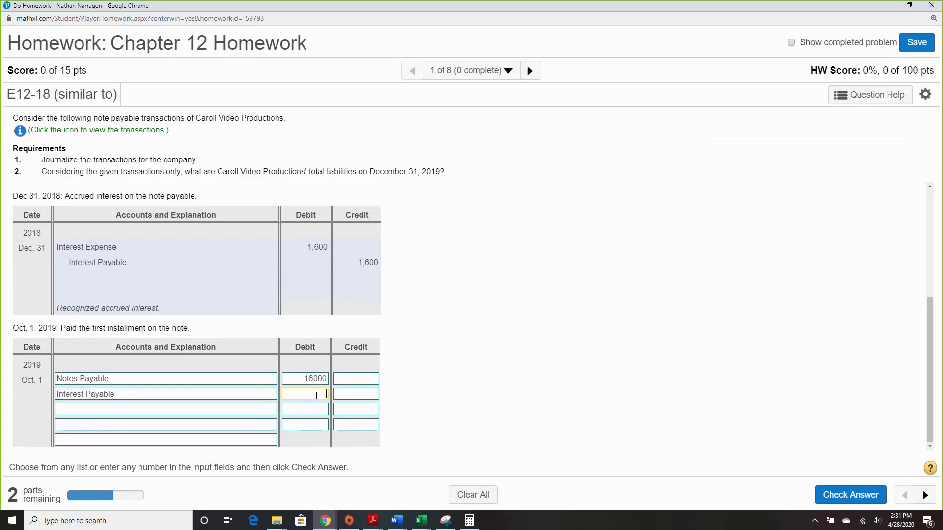
type("1600")
Step: Add Interest Expense as the third account of the Oct. 1, 2019 entry and calculate 80000 × 0.08 × (9 ÷ 12) in Calculator
left_click(184, 410)
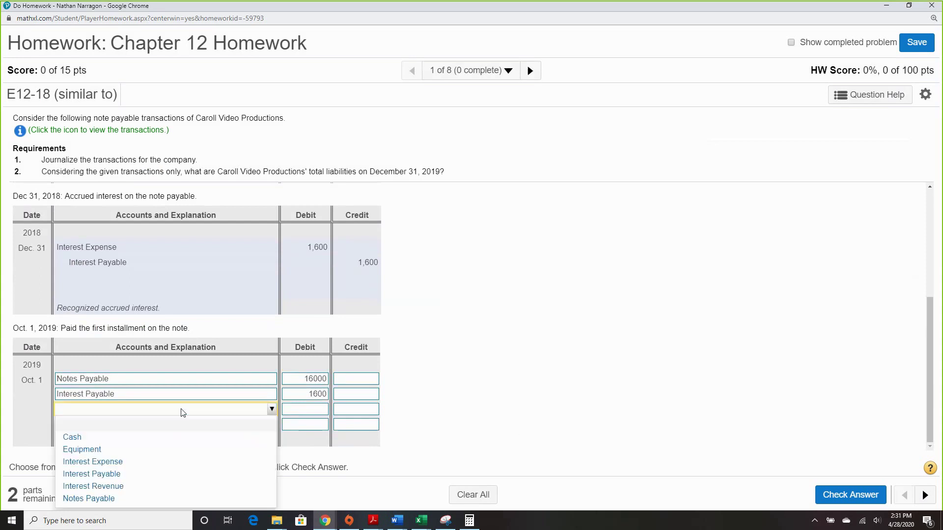
left_click(183, 463)
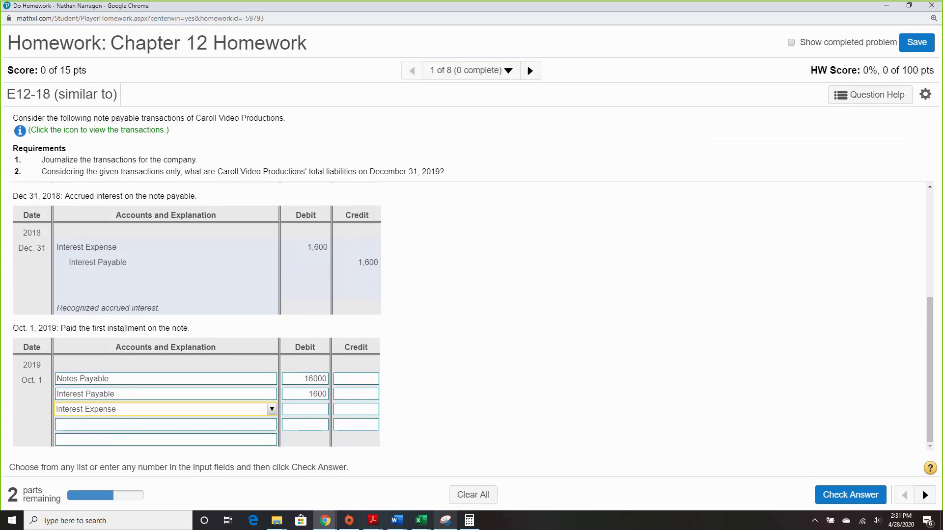
left_click(469, 521)
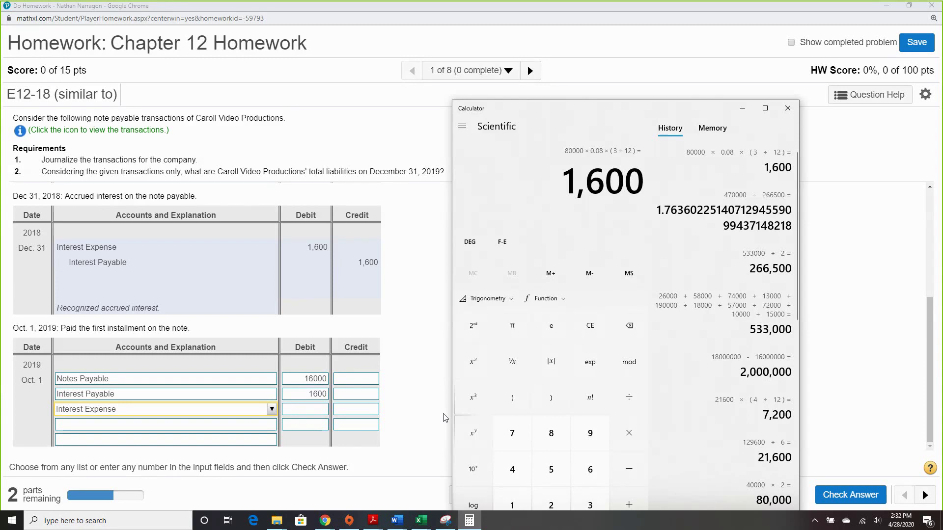
type("80000")
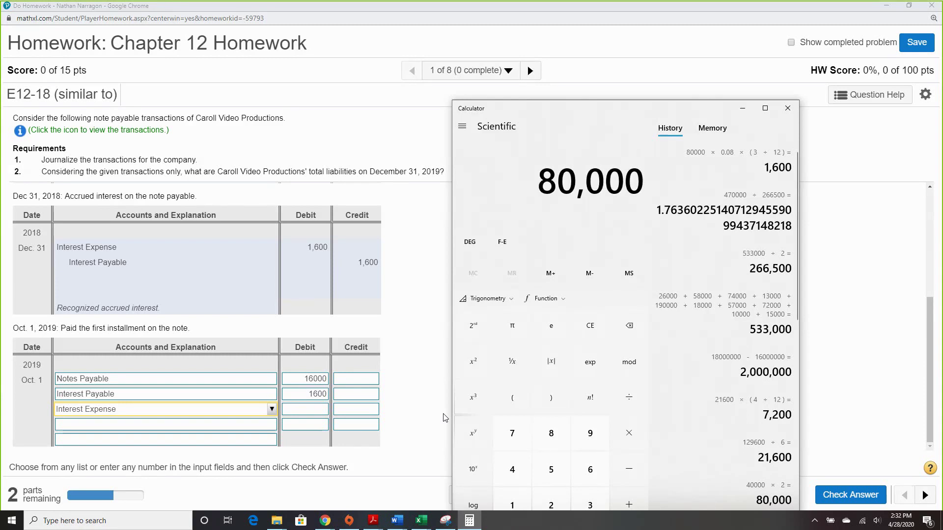
key("asterisk")
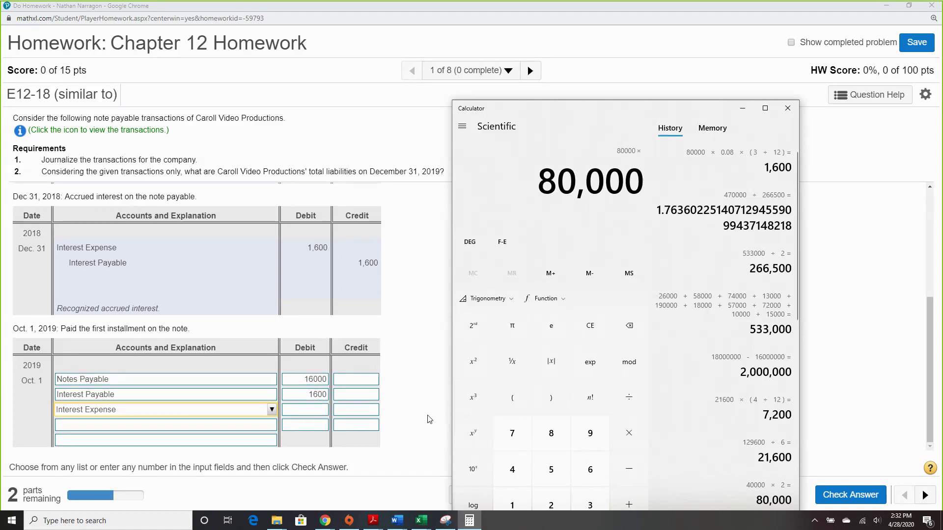
scroll(437, 418, "up", 4)
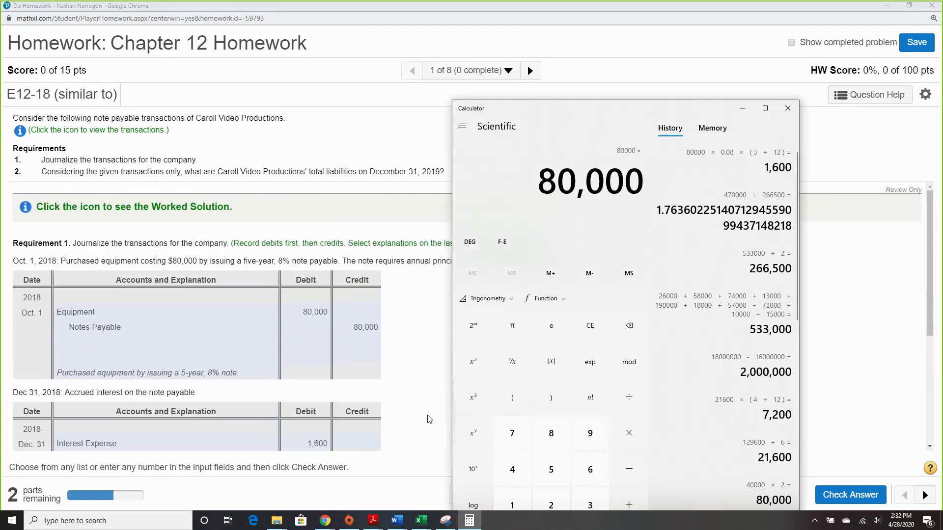
type("8")
key("BackSpace")
type("0.08")
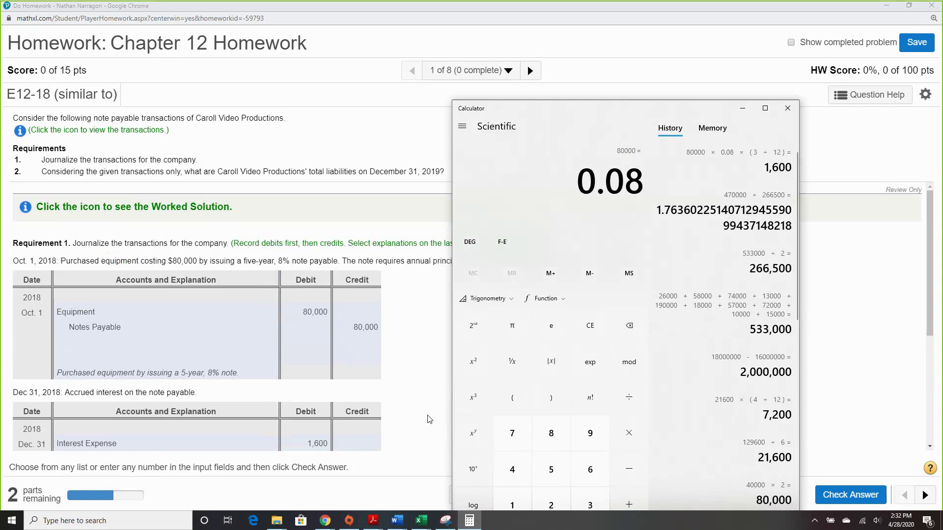
key("asterisk")
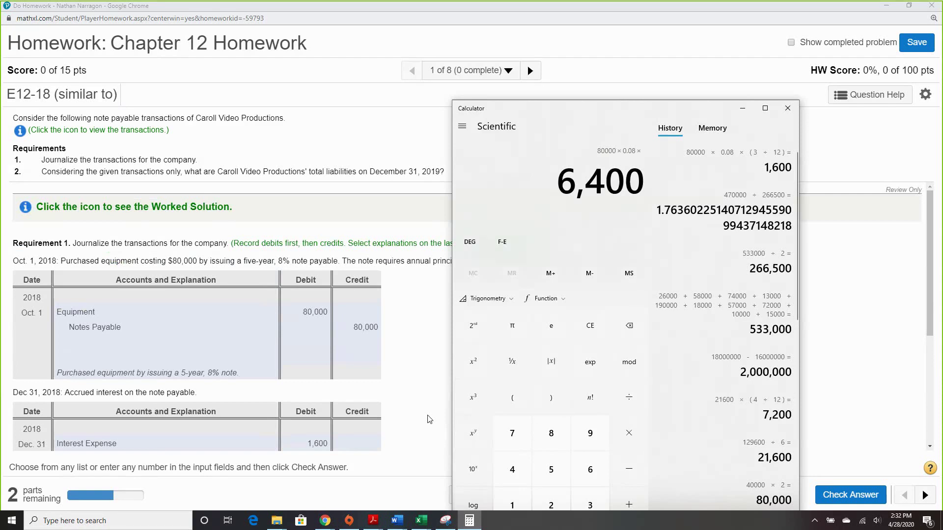
key("parenleft")
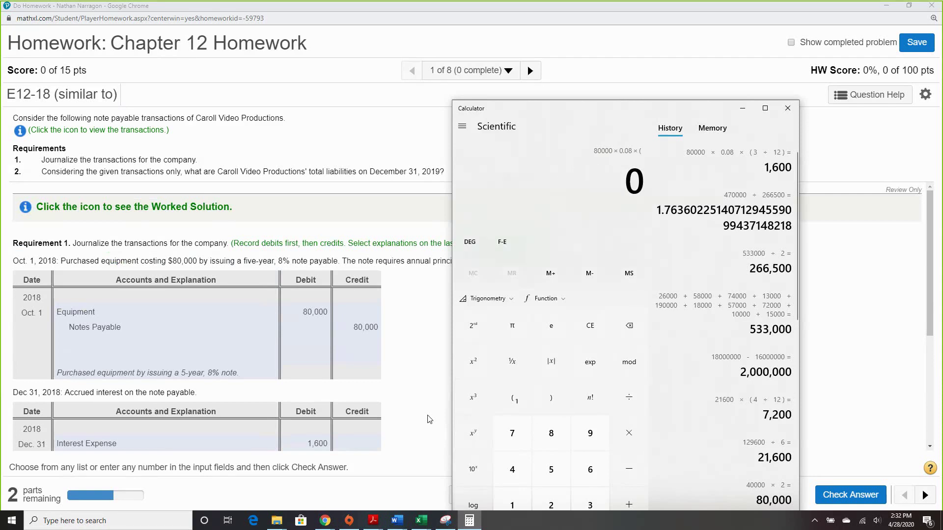
type("9")
key("slash")
type("12")
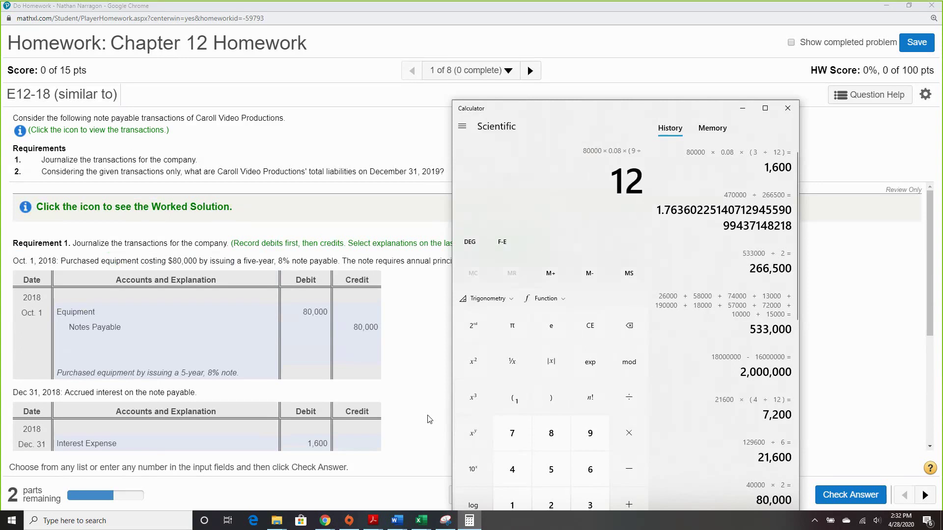
key("parenright")
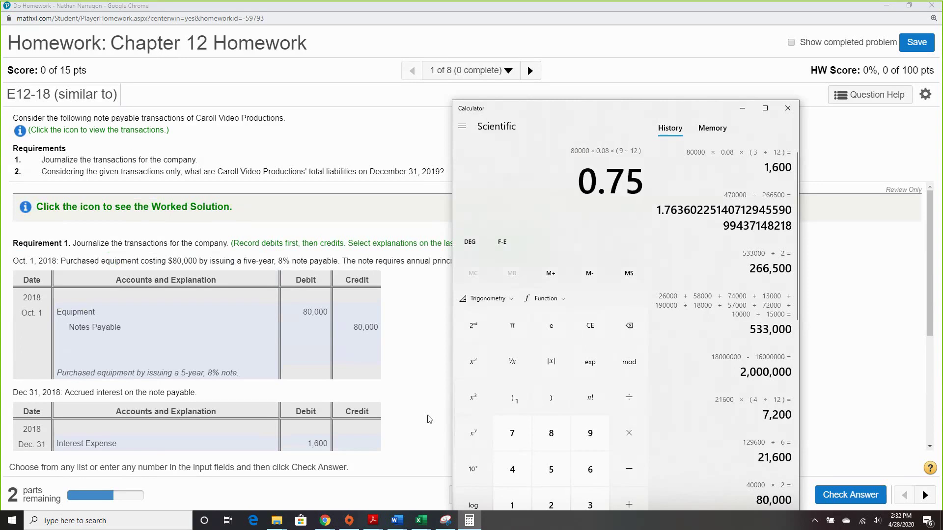
key("Return")
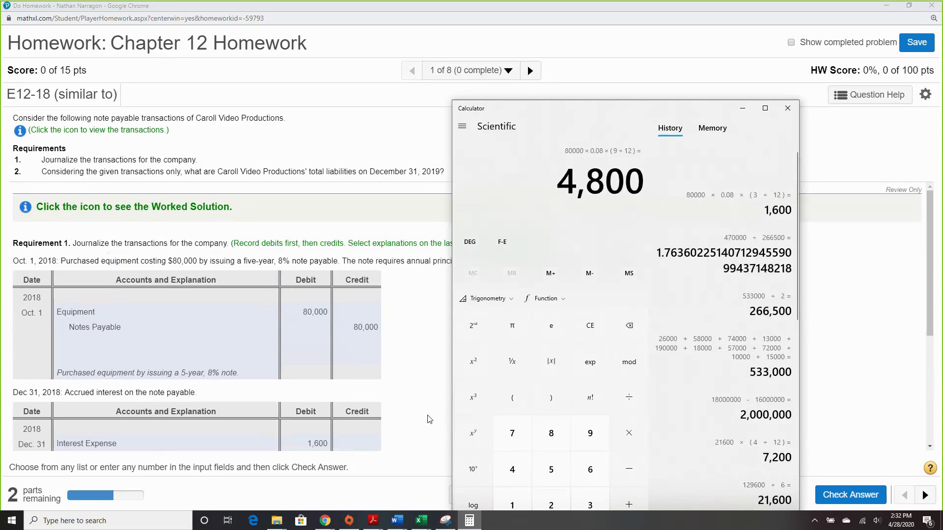
Step: Return to the homework and enter 4800 as the Interest Expense debit in the Oct. 1, 2019 entry
scroll(430, 420, "down", 4)
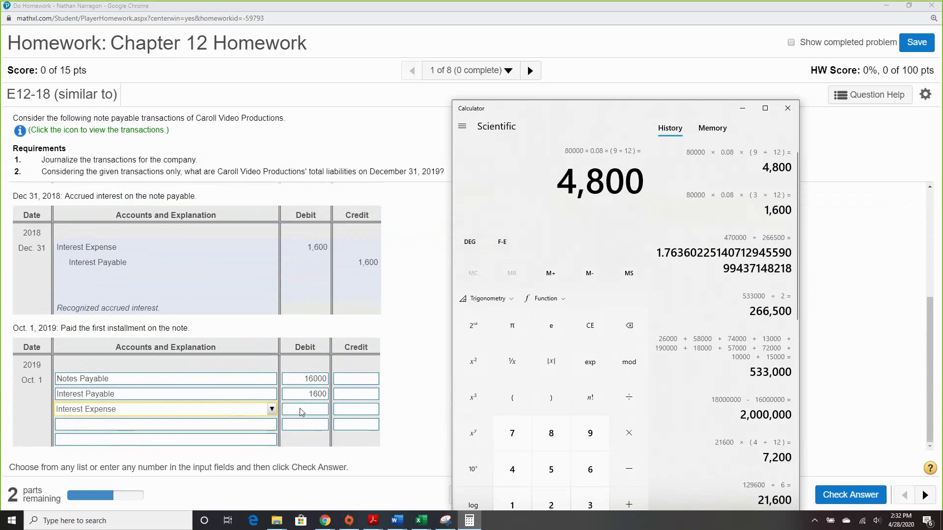
left_click(302, 410)
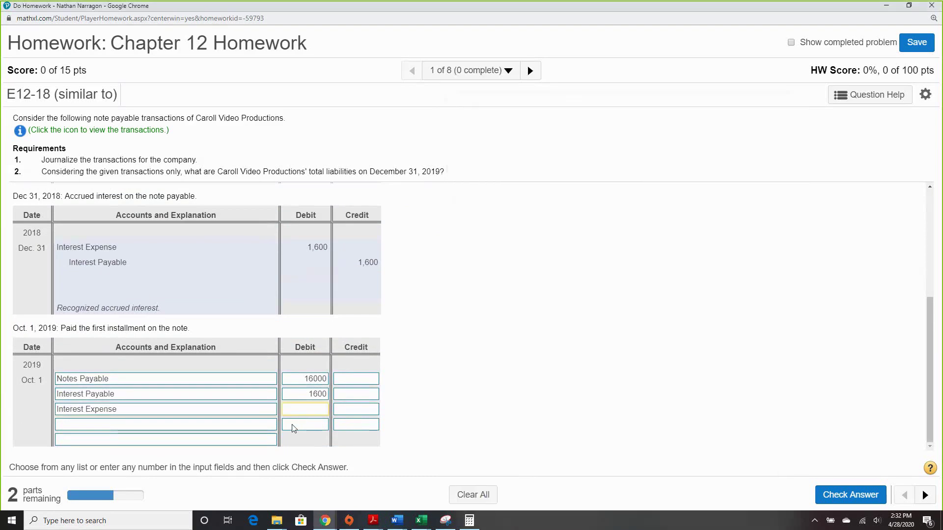
type("4800")
Step: Switch to Calculator and add up the Oct. 1, 2019 debits as 16000 + 1600 + 4800
left_click(470, 520)
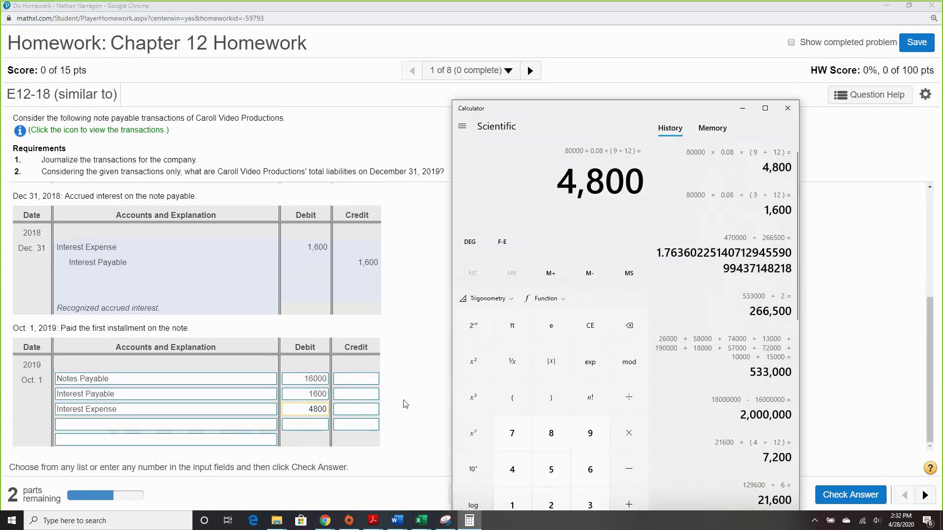
type("16000 + ")
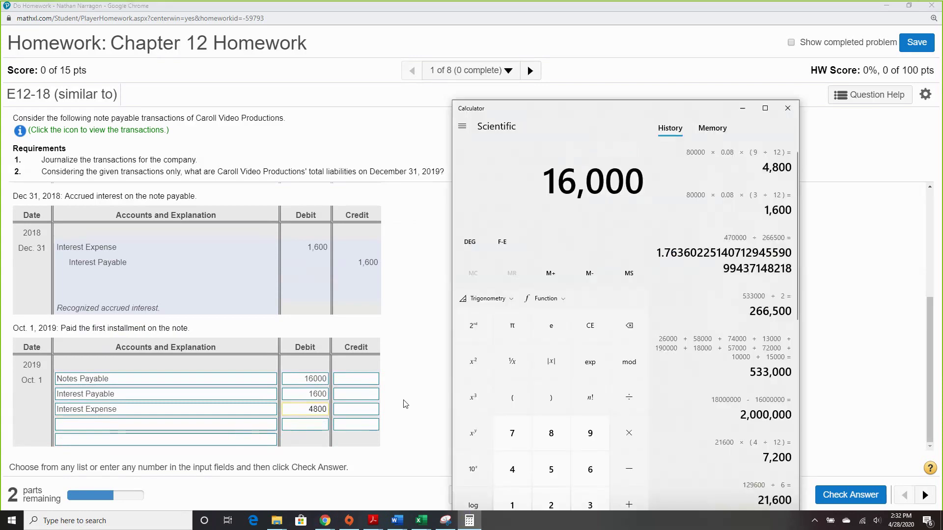
type("1600 + 48")
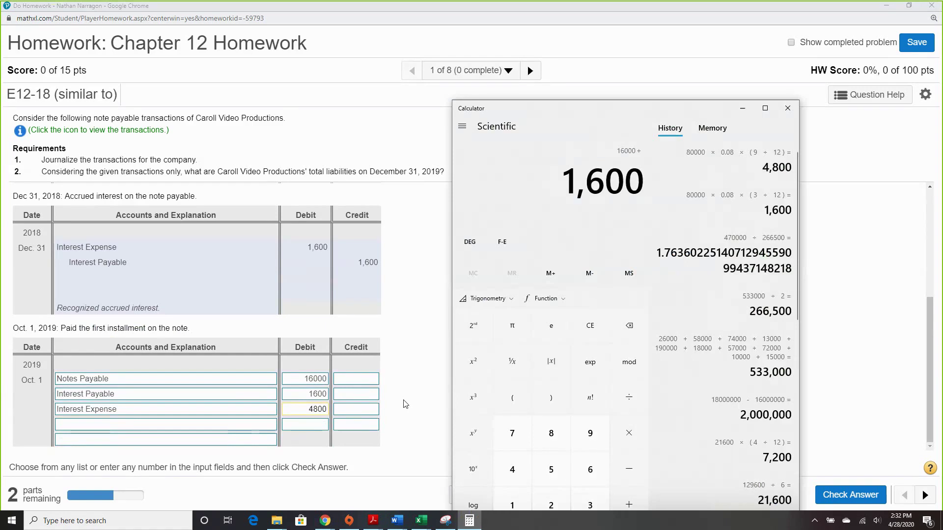
type("0")
key("Return")
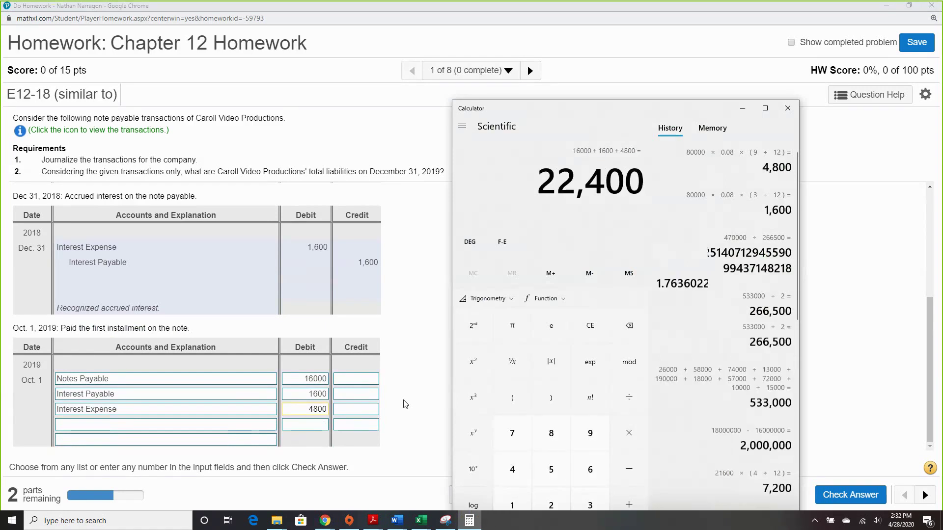
Step: Return to the homework and credit Cash for 22400 on the fourth line of the Oct. 1, 2019 entry
left_click(255, 430)
left_click(178, 350)
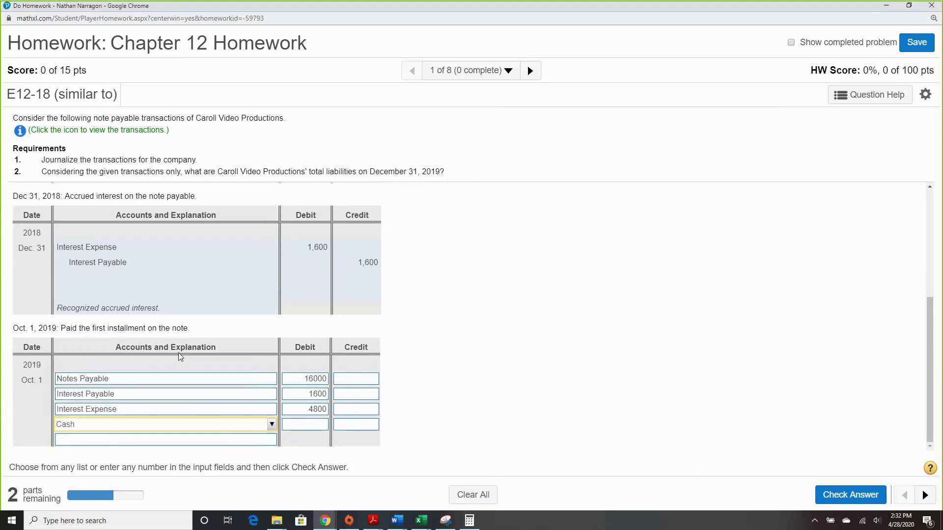
left_click(364, 428)
type("22")
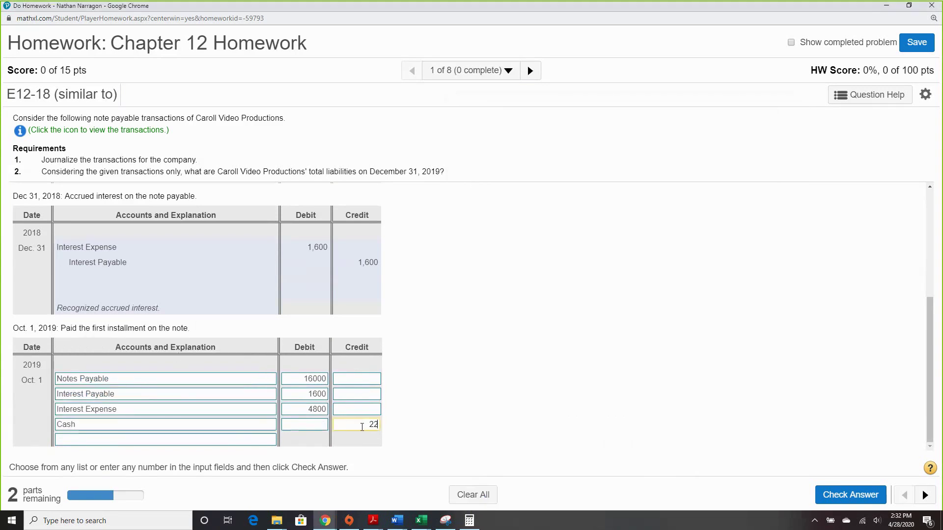
type("400")
Step: Set the Oct. 1, 2019 explanation to "Paid first installment of note." and submit the entry for checking
left_click(267, 441)
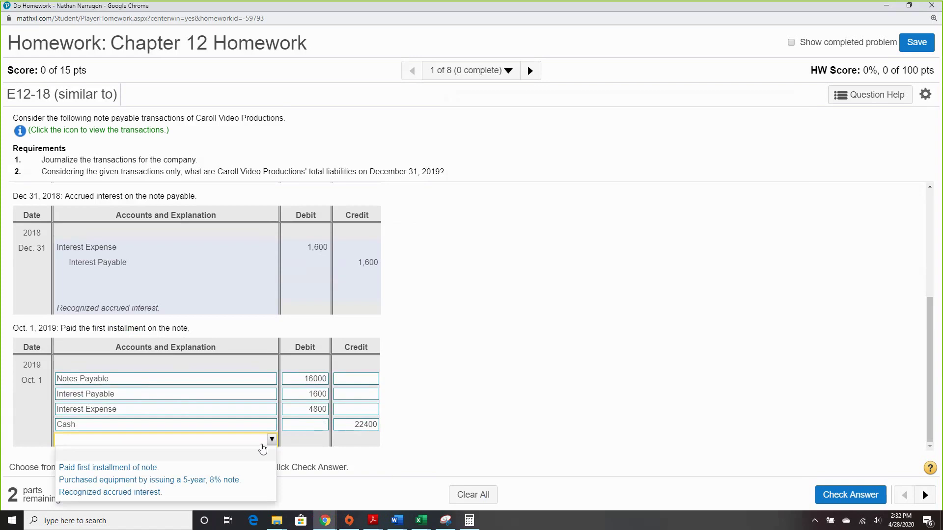
left_click(255, 467)
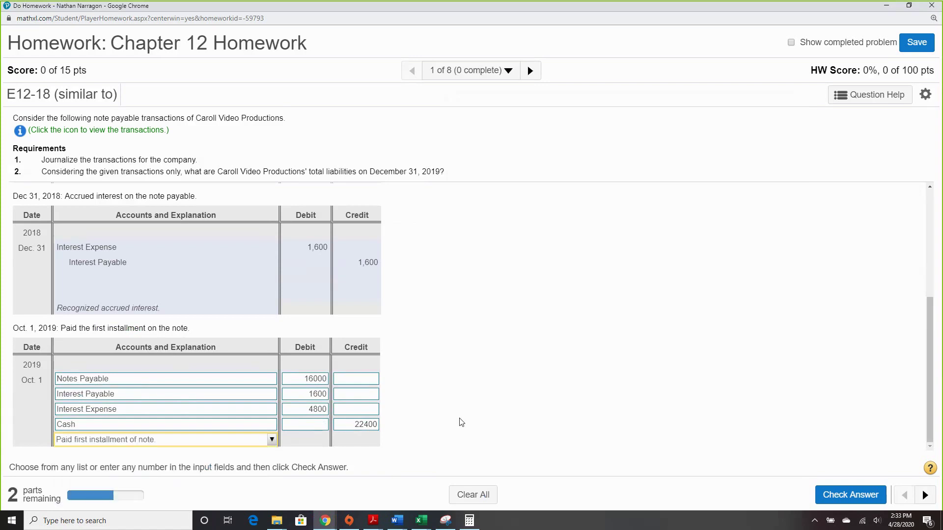
left_click(839, 495)
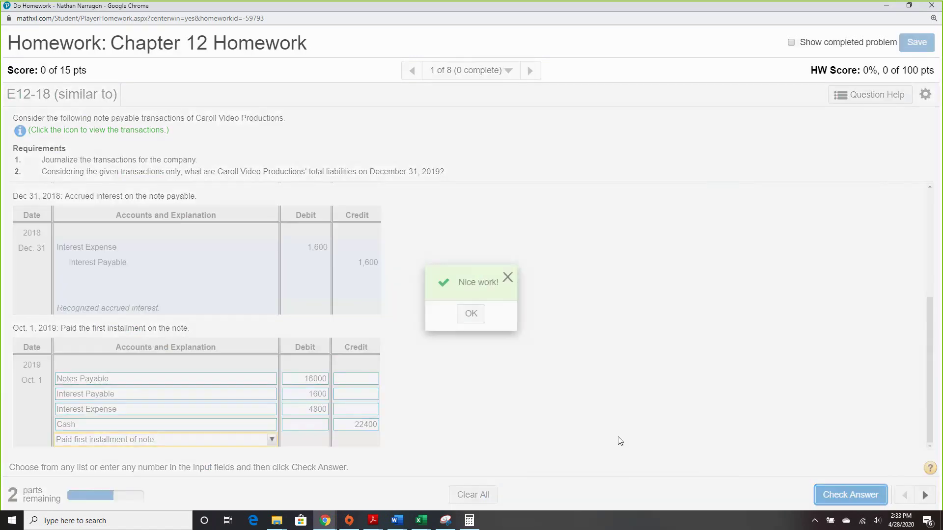
left_click(470, 314)
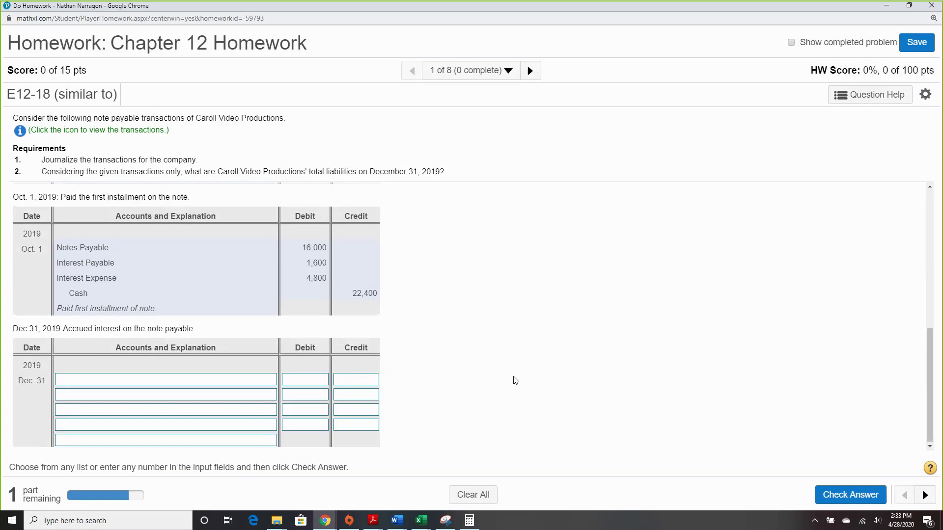
Step: Review the journal entries in the homework and use Calculator to subtract the 16000 principal payment from the 80000 note
scroll(515, 381, "up", 1)
scroll(515, 381, "up", 8)
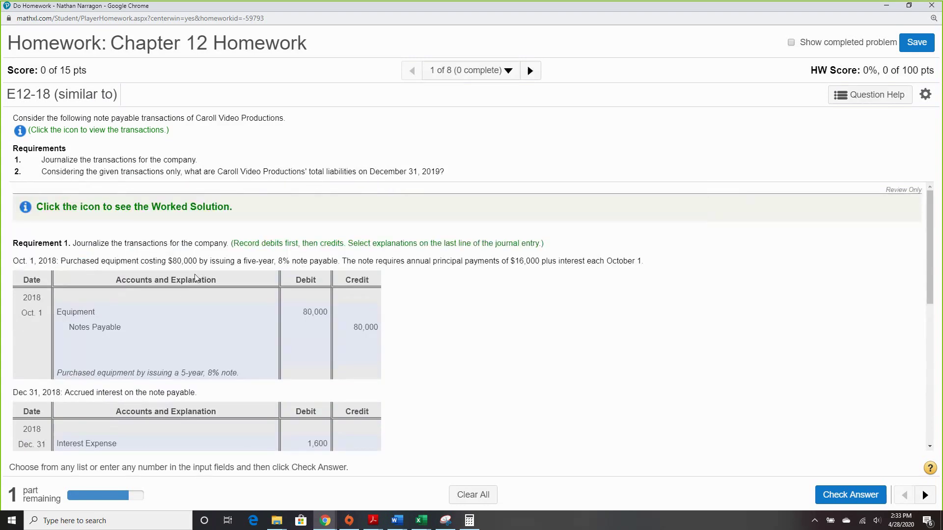
scroll(541, 391, "down", 10)
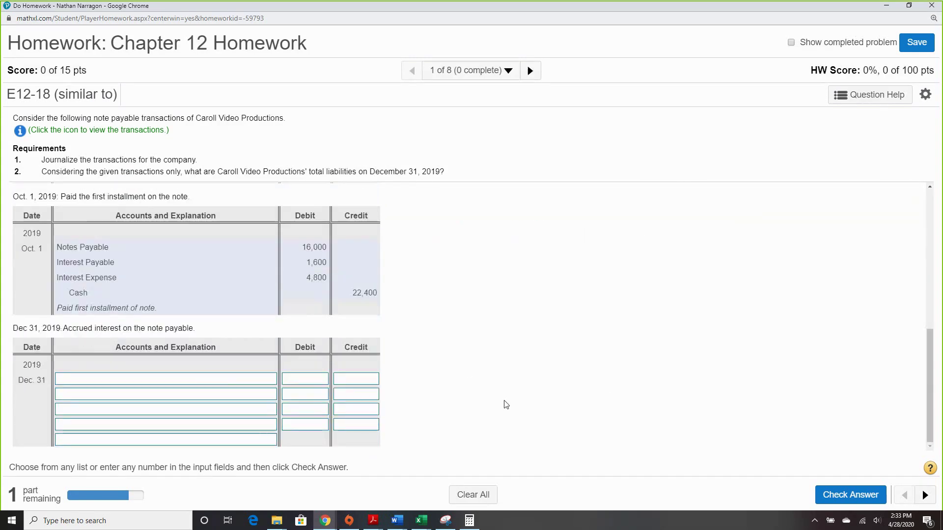
left_click(469, 521)
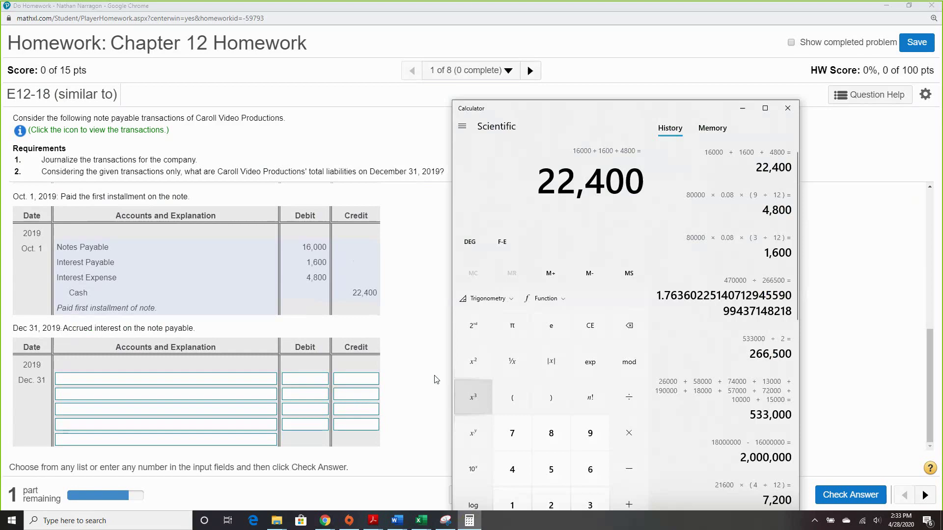
type("80000")
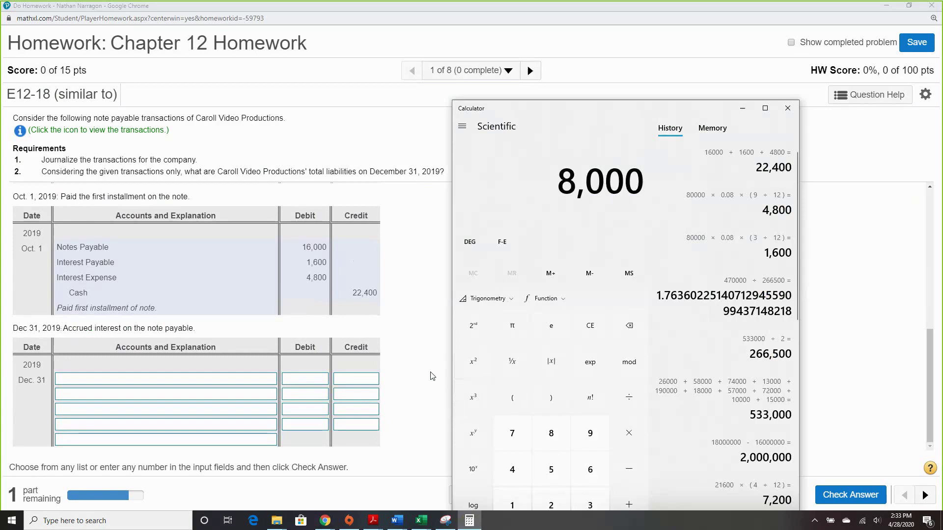
key("minus")
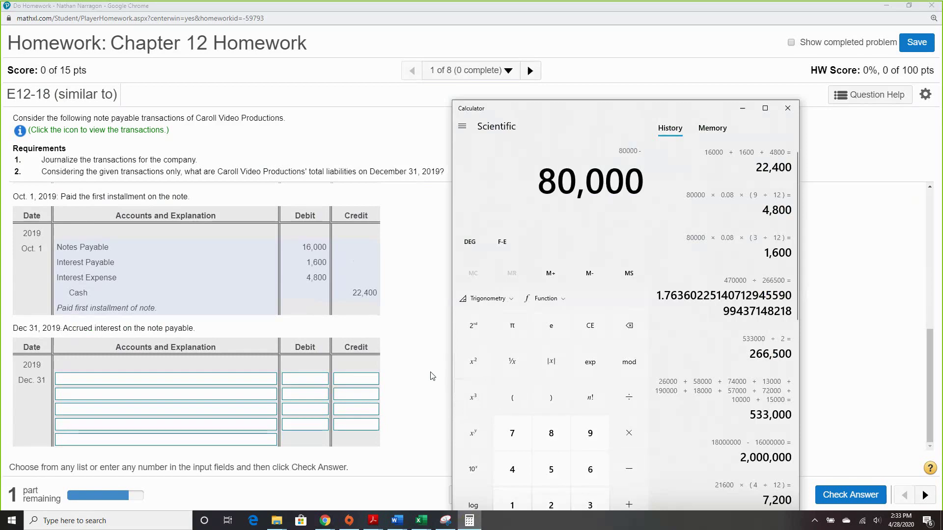
type("16")
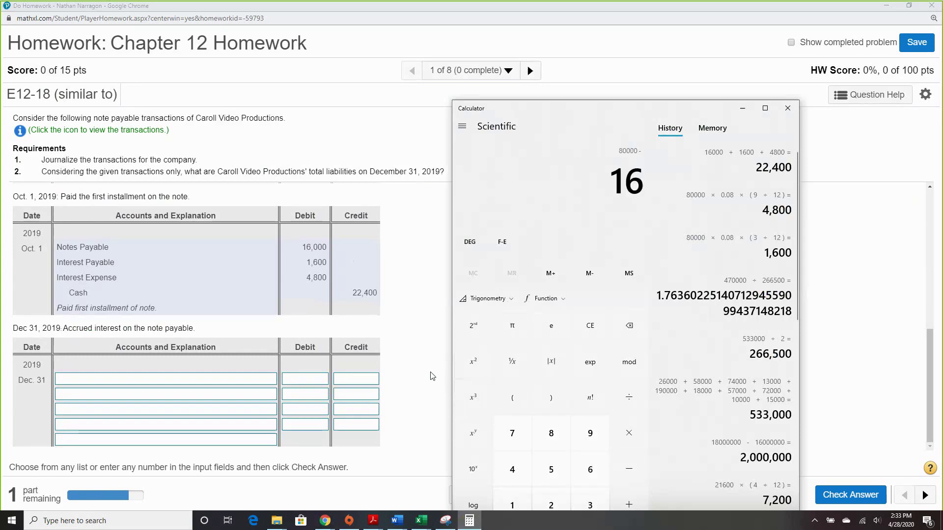
type("000")
key("Return")
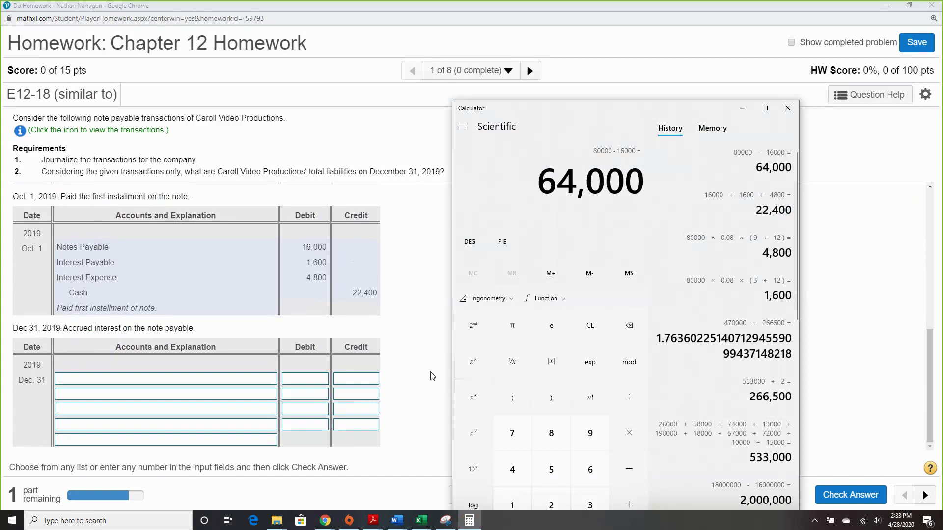
Step: Calculate the accrued interest for Dec. 31, 2019 as 64000 × 0.08 × (3 ÷ 12) and dismiss the notification
type("6")
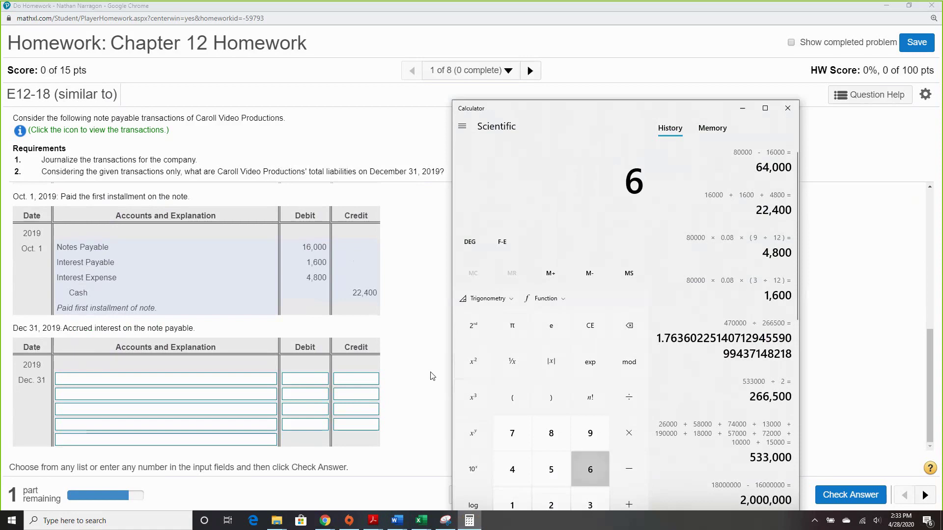
type("4000*0.08")
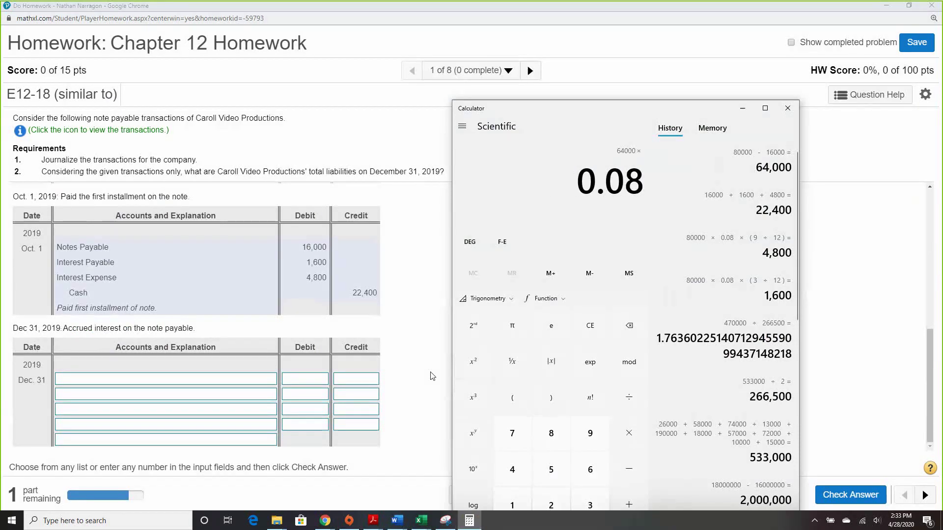
type("*(")
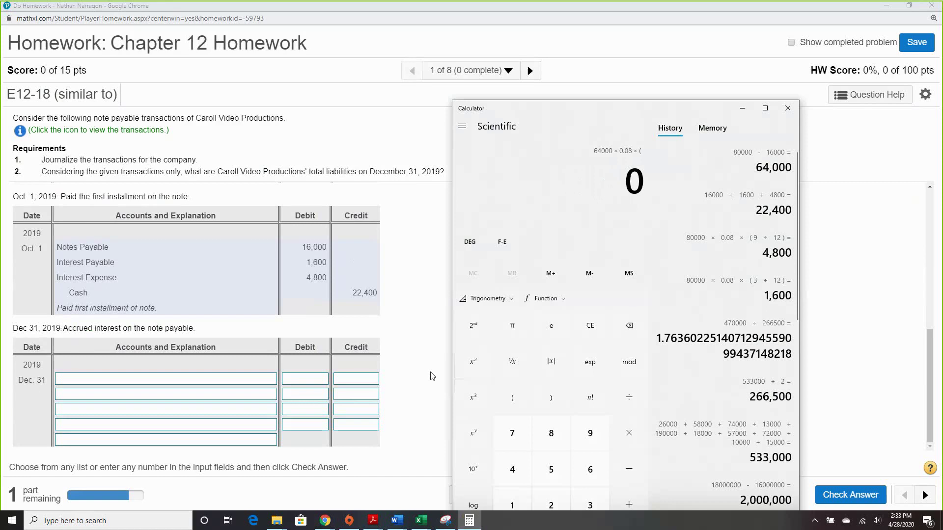
type("3/12")
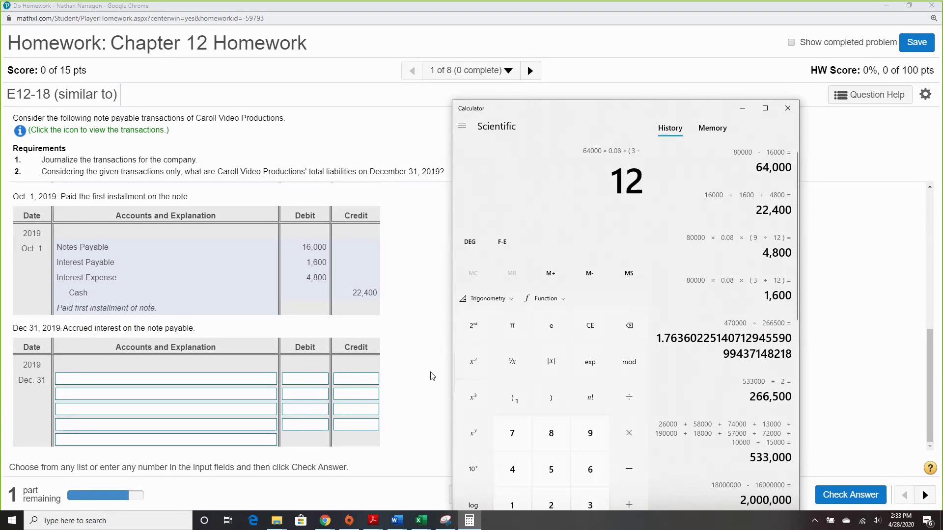
type(")")
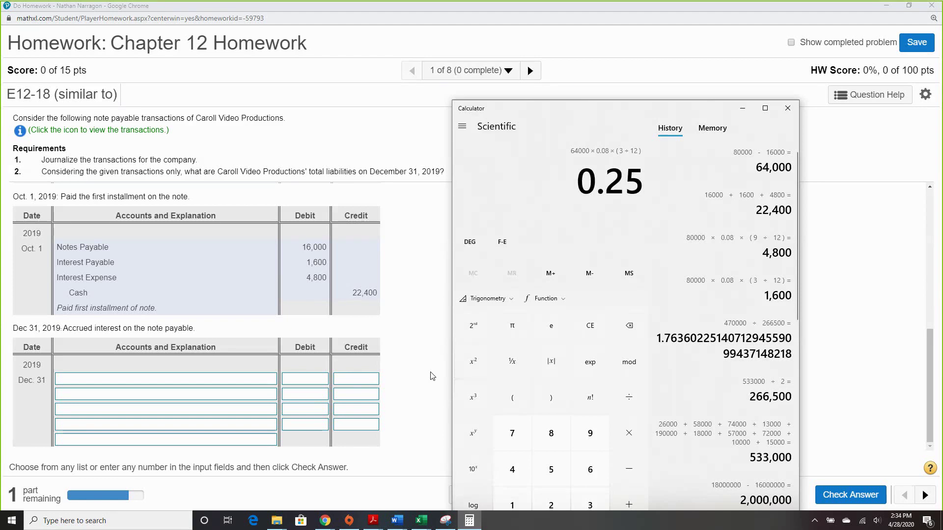
key("Return")
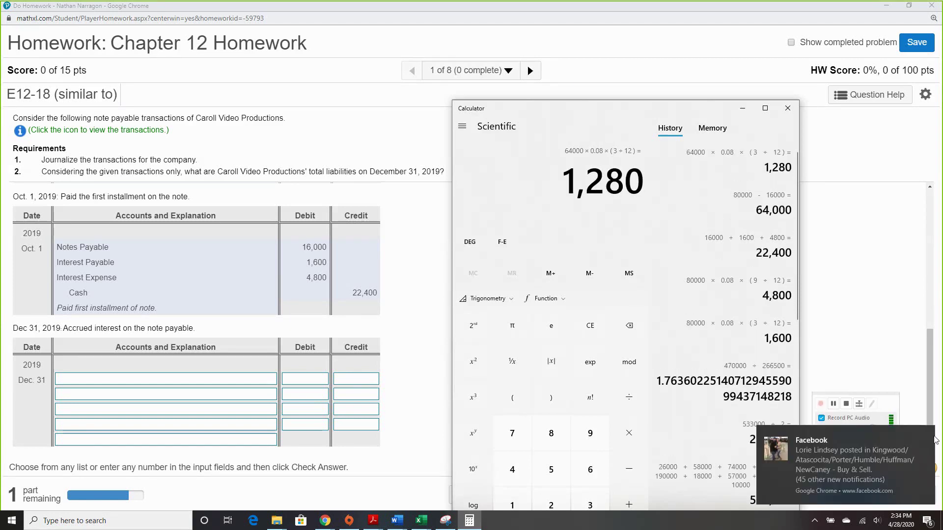
left_click(933, 437)
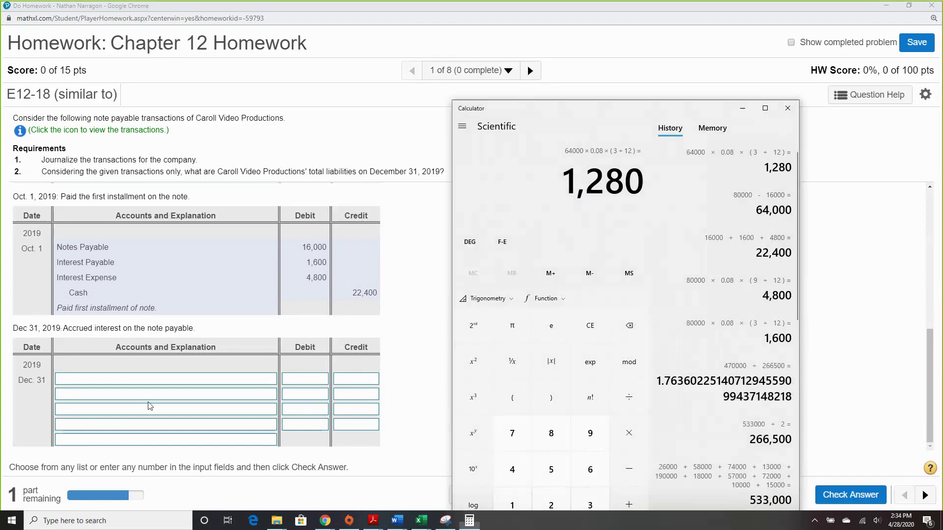
Step: Return to the homework and choose Interest Expense and Interest Payable as the first two accounts of the Dec. 31, 2019 entry
left_click(125, 378)
left_click(154, 431)
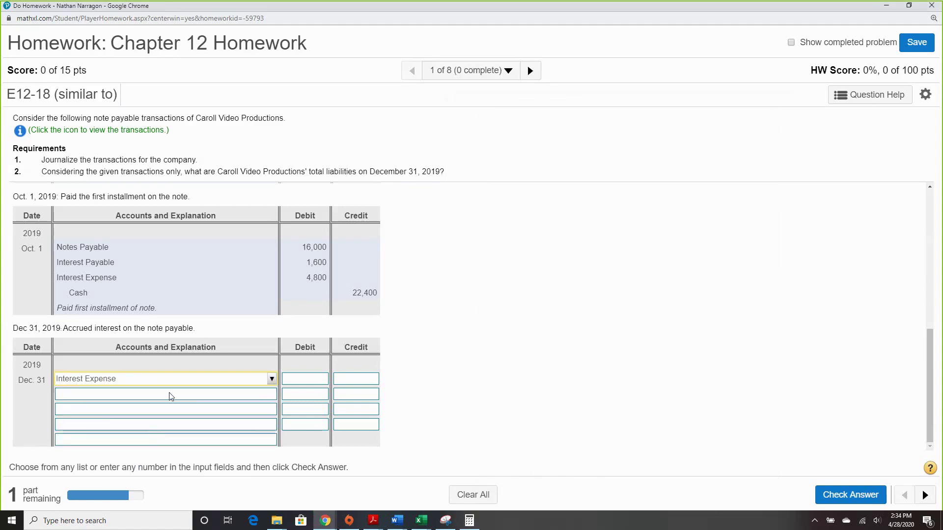
left_click(170, 396)
left_click(164, 460)
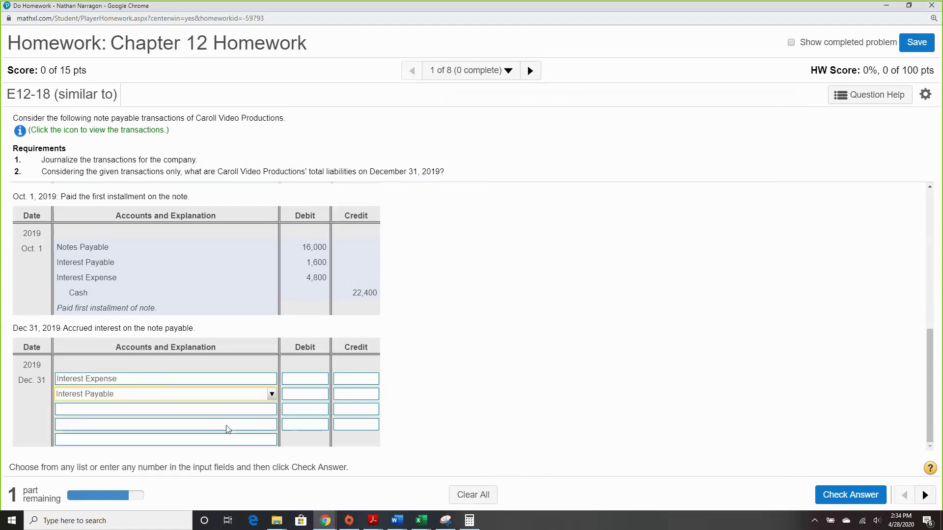
Step: Debit Interest Expense and credit Interest Payable for 1280 each in the Dec. 31, 2019 entry
left_click(305, 379)
left_click(470, 521)
left_click(373, 432)
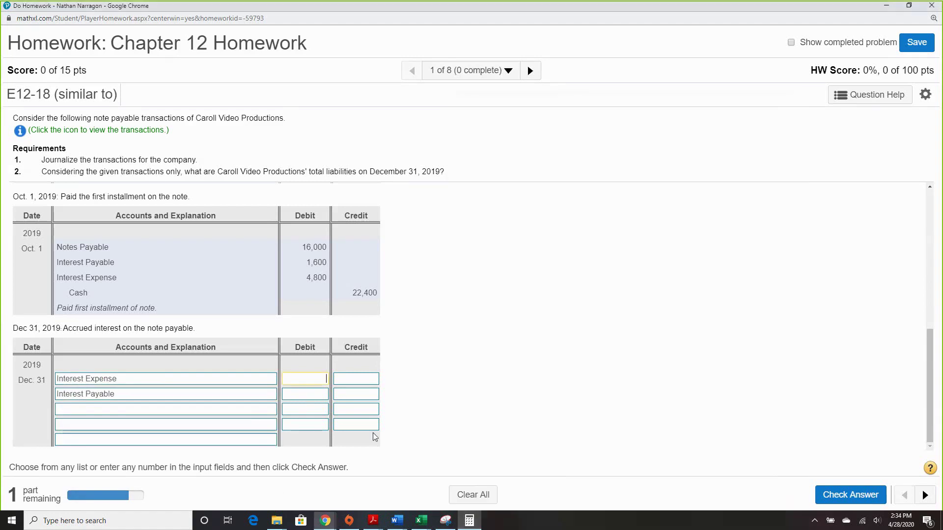
type("128")
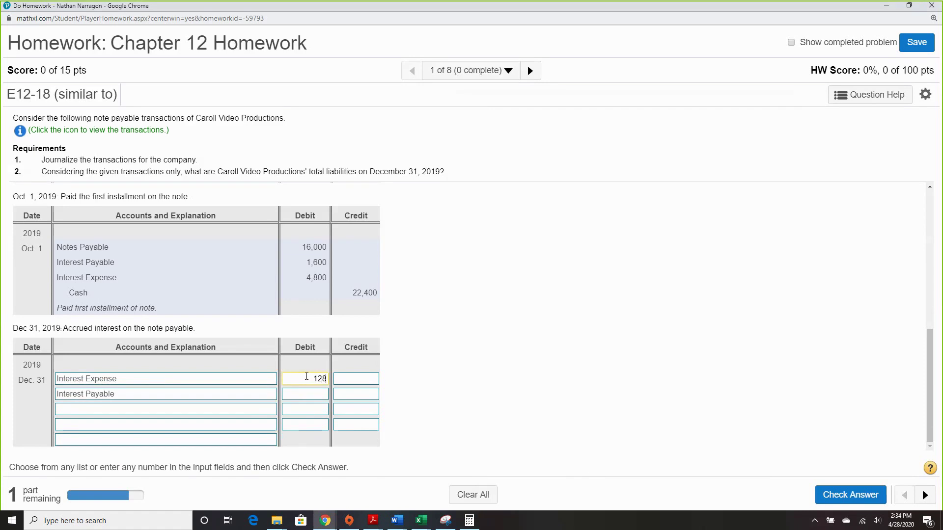
type("0")
left_click(358, 393)
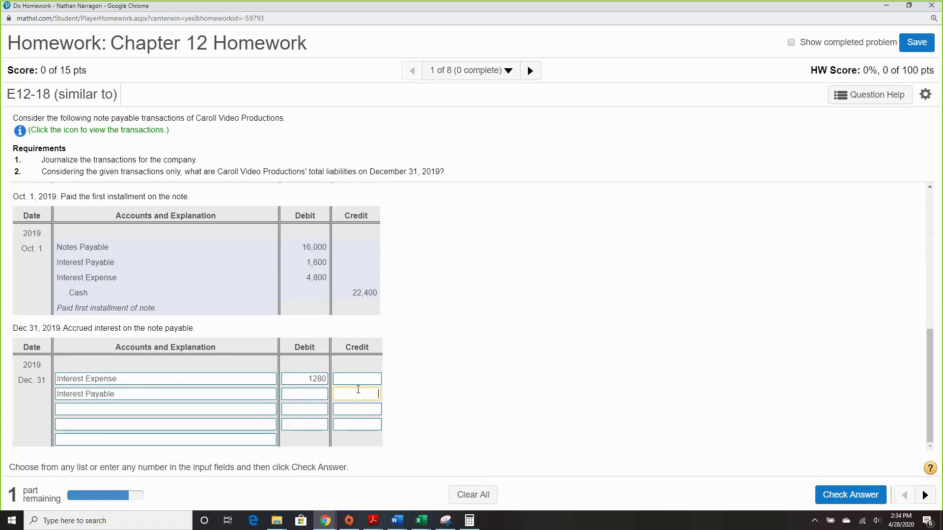
type("1280")
Step: Set the Dec. 31, 2019 explanation to "Recognized accrued interest.", submit the entry for checking and continue to Requirement 2
left_click(153, 442)
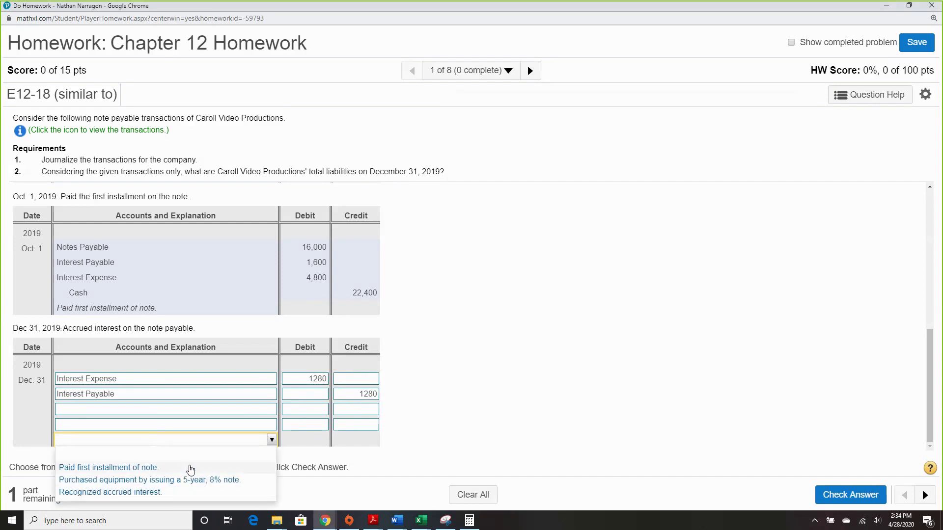
left_click(192, 493)
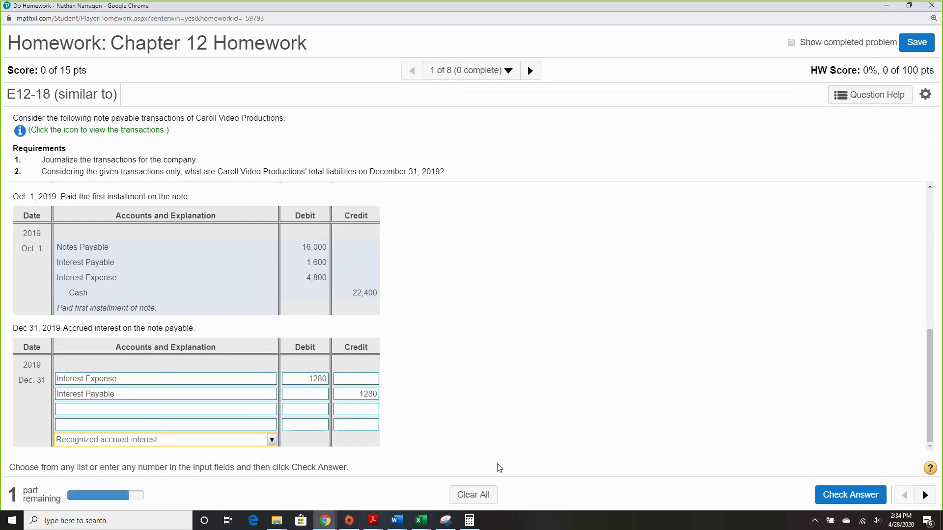
left_click(866, 501)
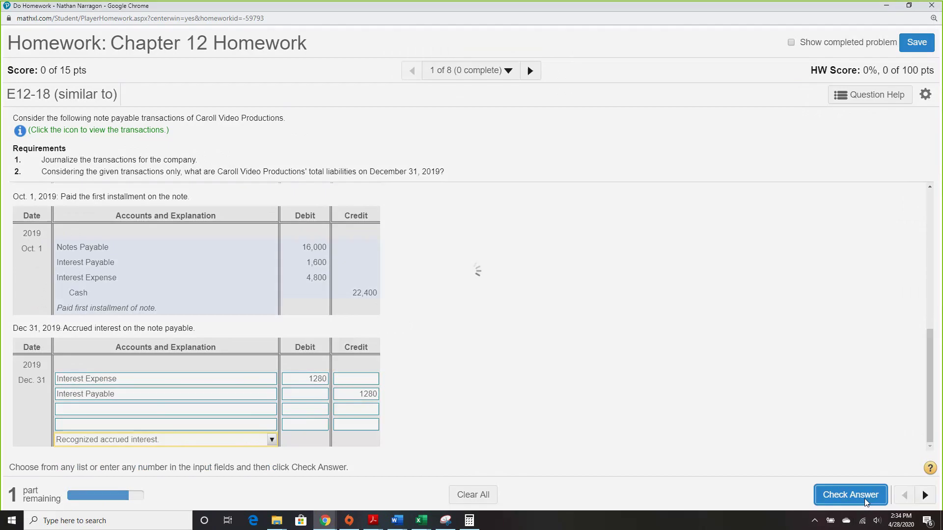
left_click(470, 316)
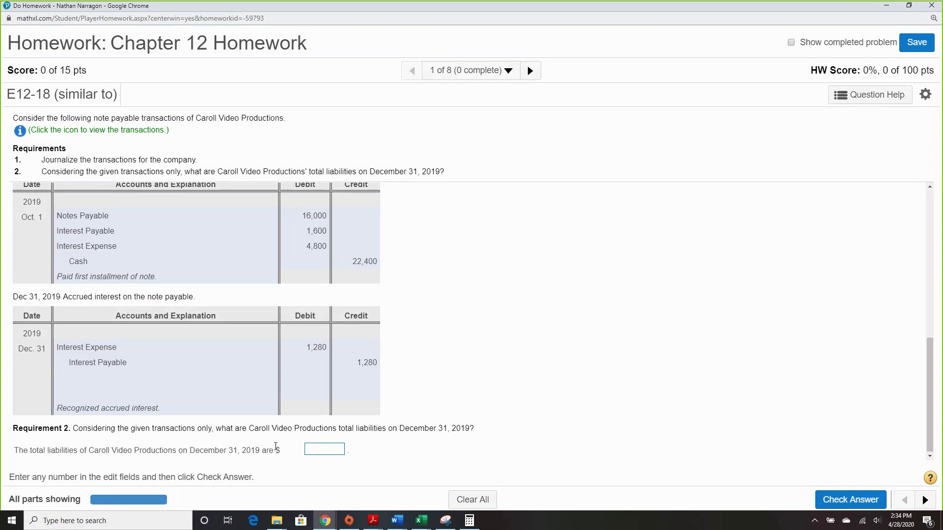
Step: Switch to Calculator and add the remaining note and accrued interest as 64000 + 1280
left_click(469, 520)
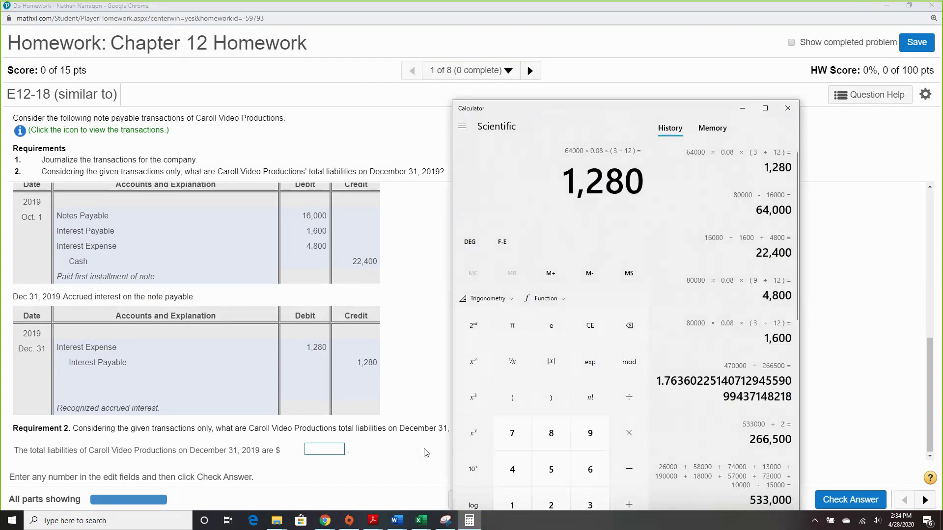
type("640000")
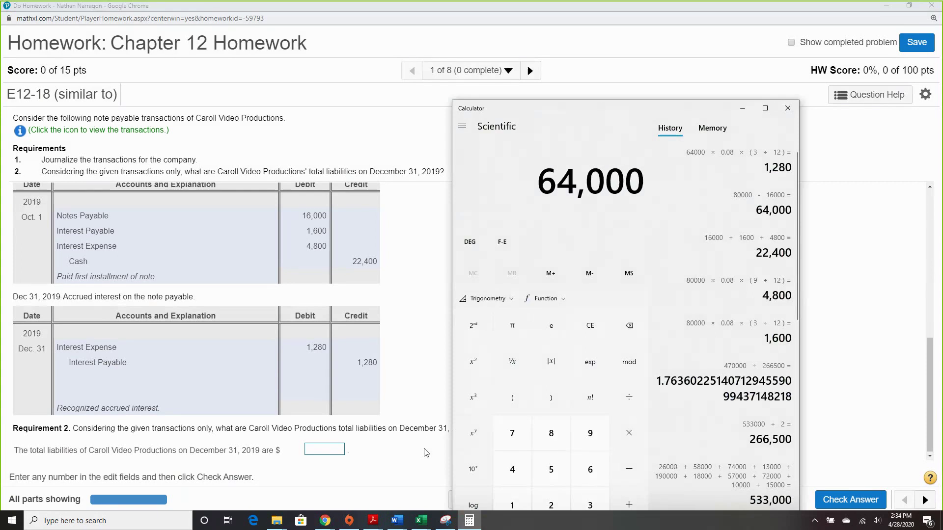
key("plus")
type("1280")
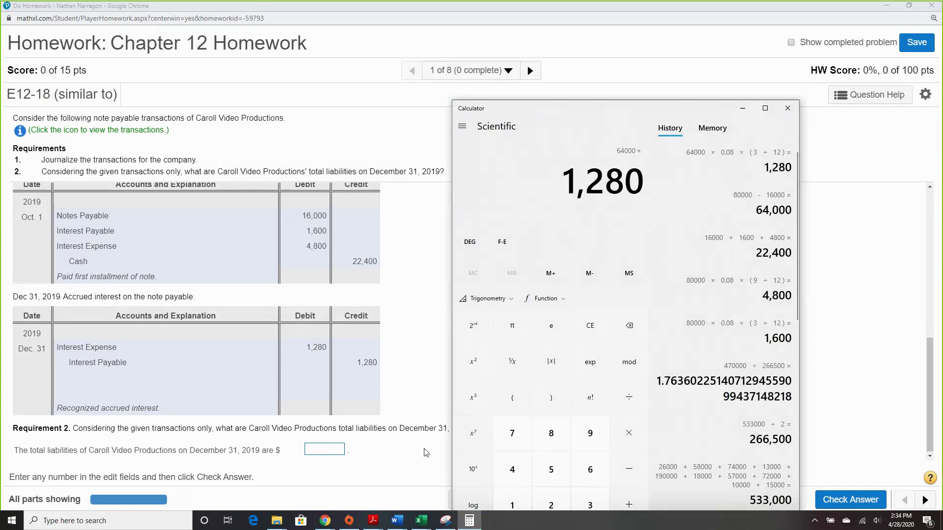
key("Return")
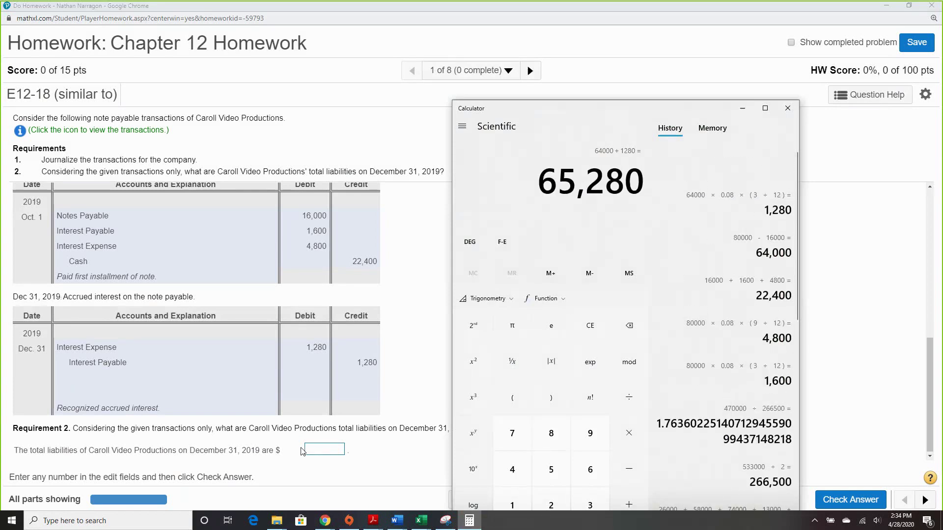
Step: Return to the homework, submit 65280 as the total liabilities on December 31, 2019, and proceed to the next question
left_click(314, 447)
type("65280")
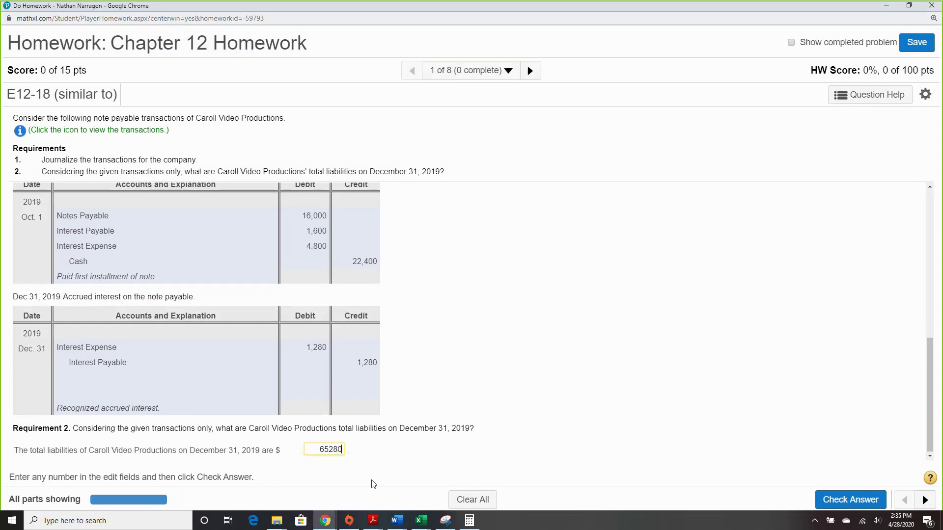
left_click(832, 500)
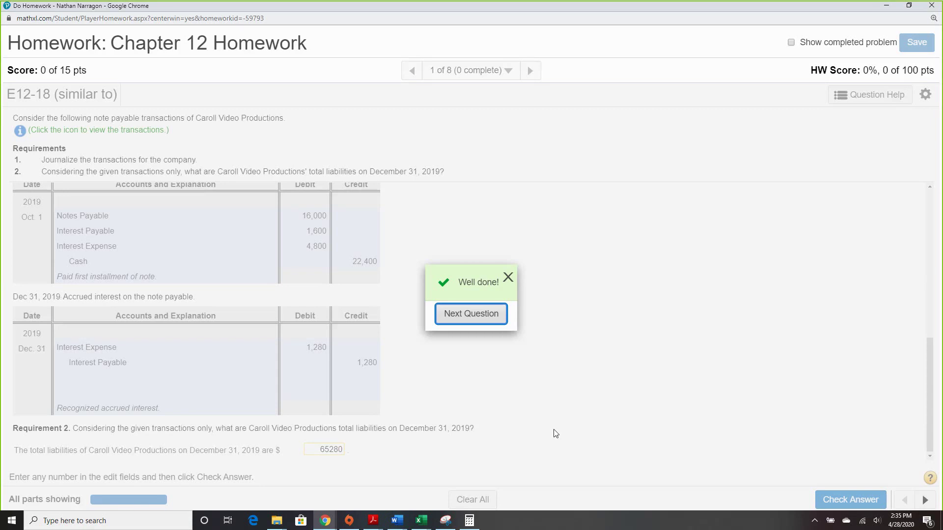
left_click(472, 317)
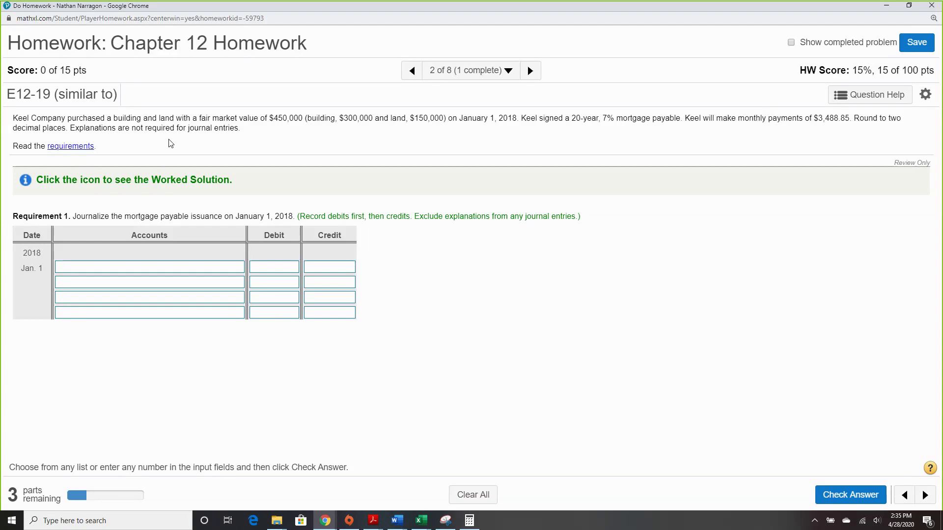
Step: Choose Building, Land and Mortgage Payable as the first three accounts of the Jan. 1, 2018 mortgage issuance entry
left_click(223, 270)
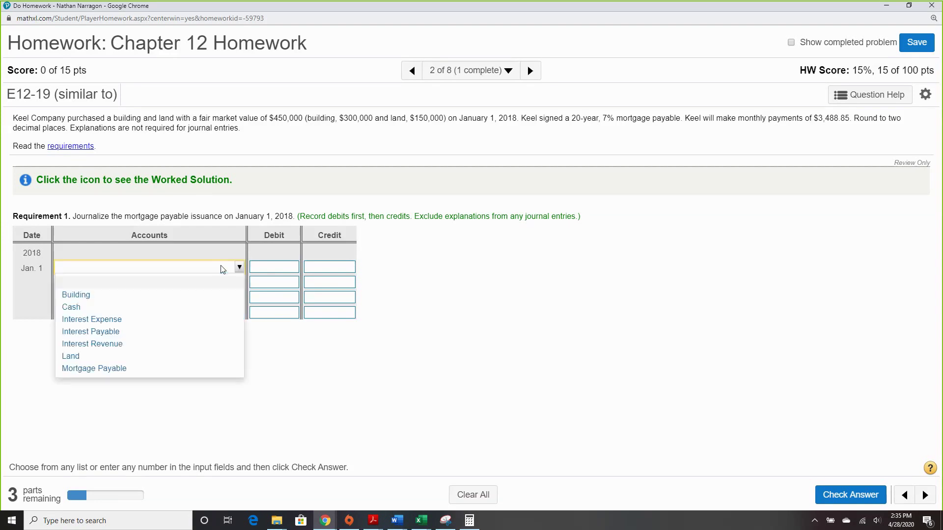
left_click(197, 295)
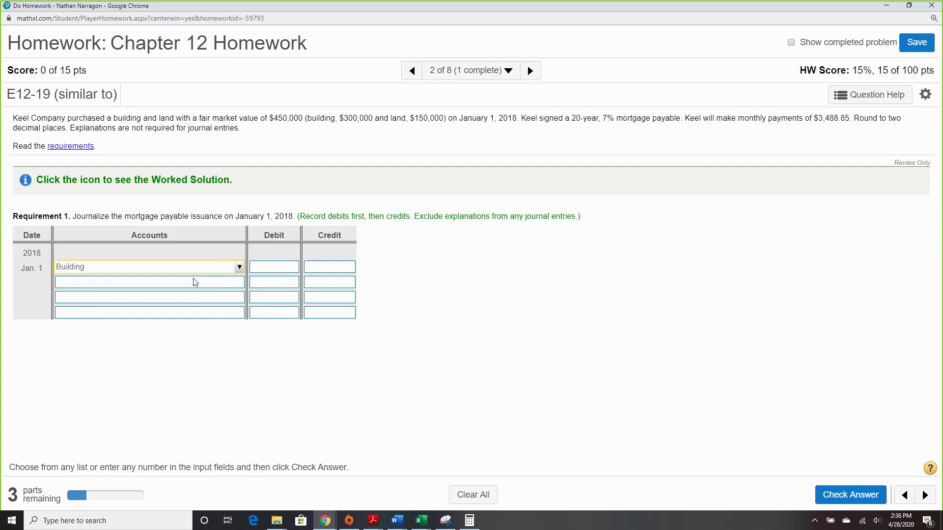
left_click(193, 282)
left_click(173, 371)
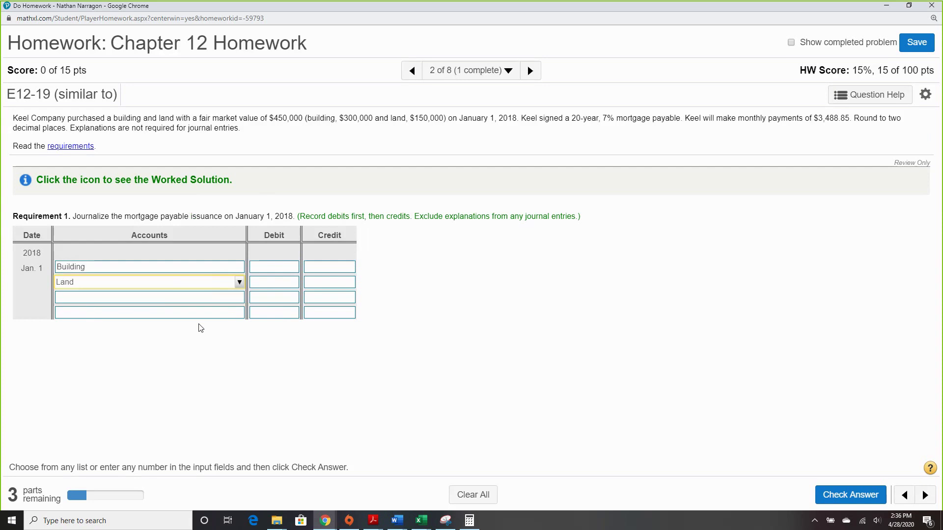
left_click(202, 297)
left_click(180, 399)
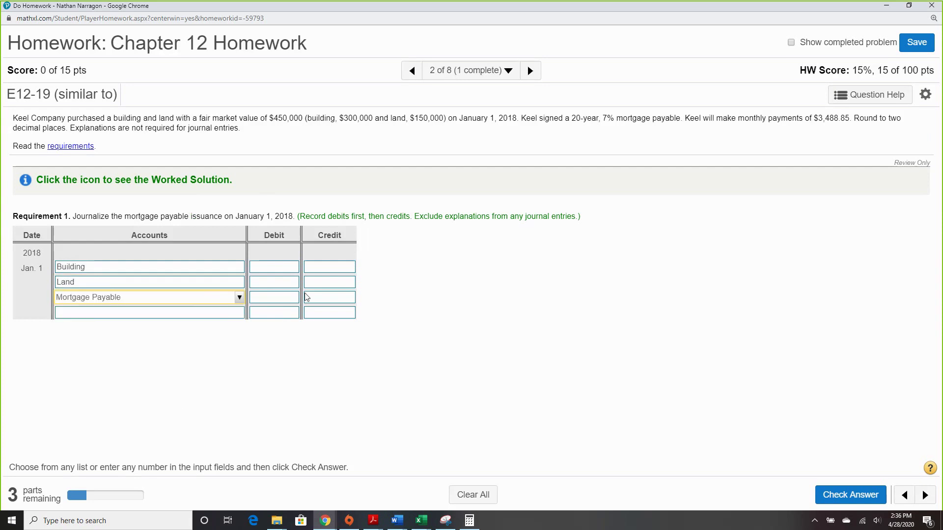
Step: Debit Building 300,000 and Land 150,000, credit Mortgage Payable 450,000, then submit the entry for checking and continue to Requirement 2
left_click(276, 268)
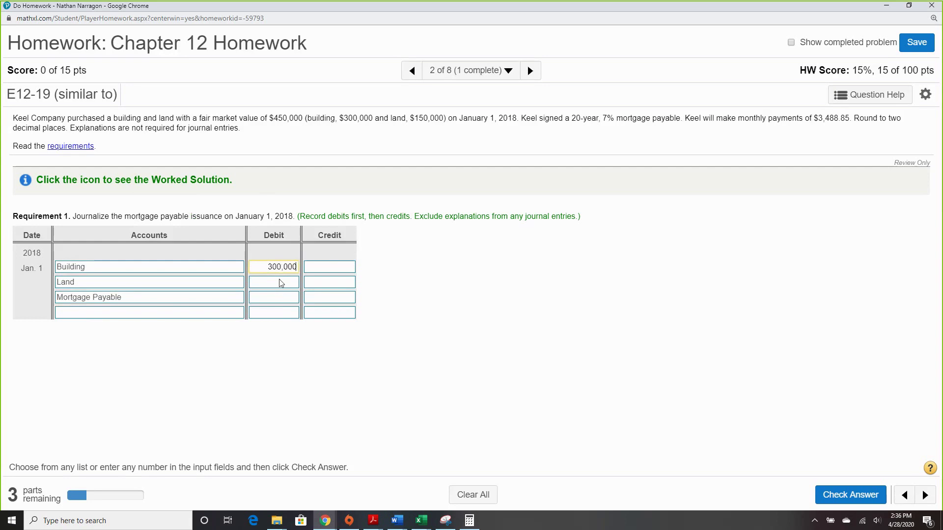
left_click(281, 283)
type("150")
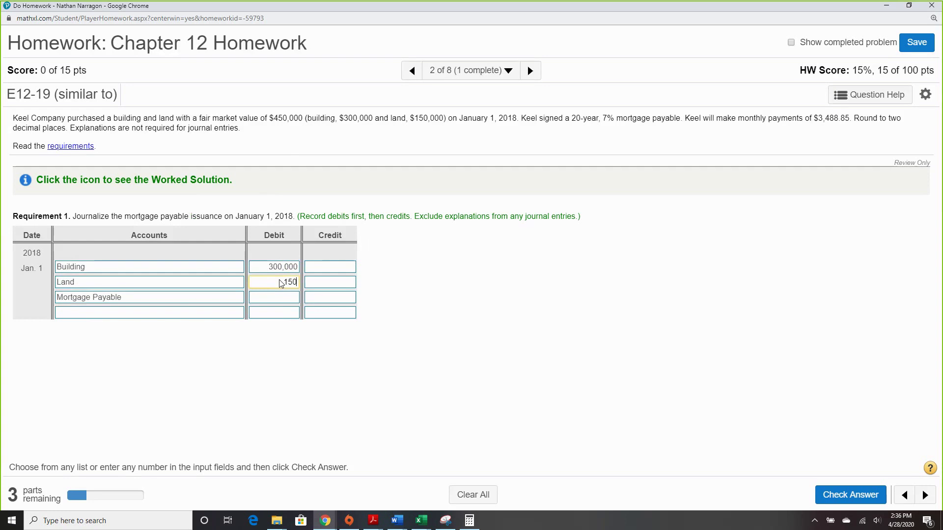
type(",000")
left_click(330, 298)
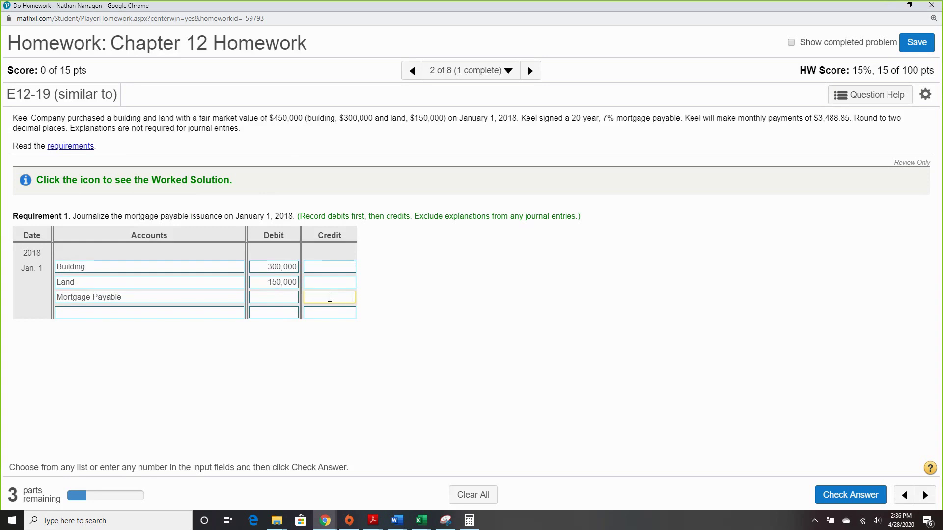
type("450,000")
left_click(851, 495)
left_click(471, 314)
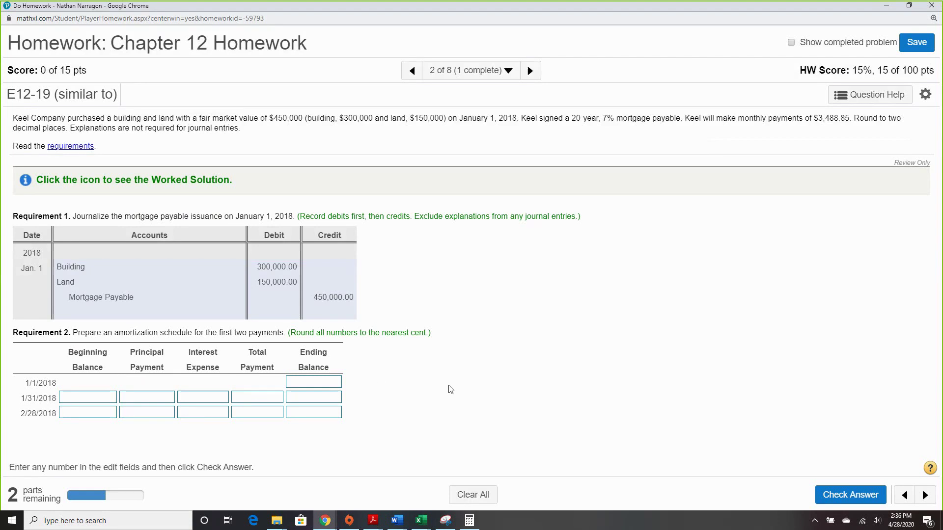
Step: Enter 450,000 as the 1/1/2018 ending balance and as the 1/31/2018 beginning balance in the amortization schedule
left_click(337, 383)
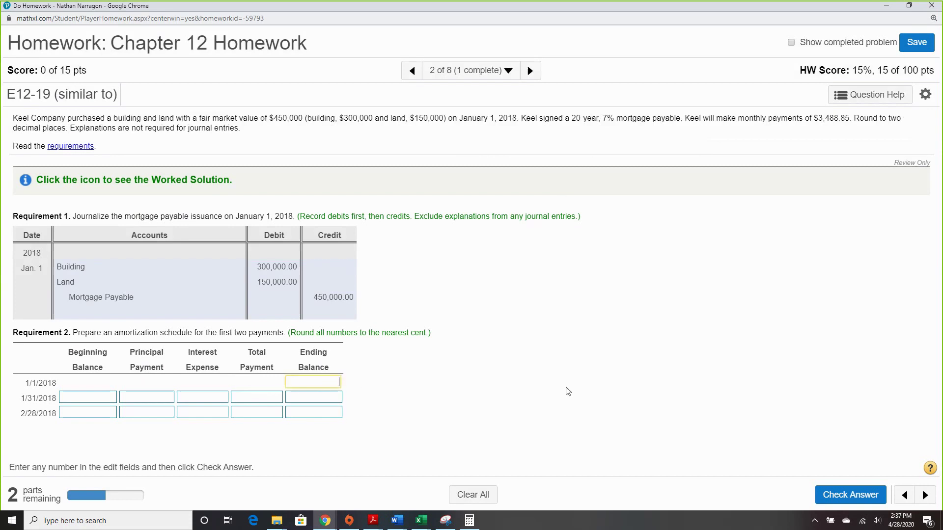
type("450,000")
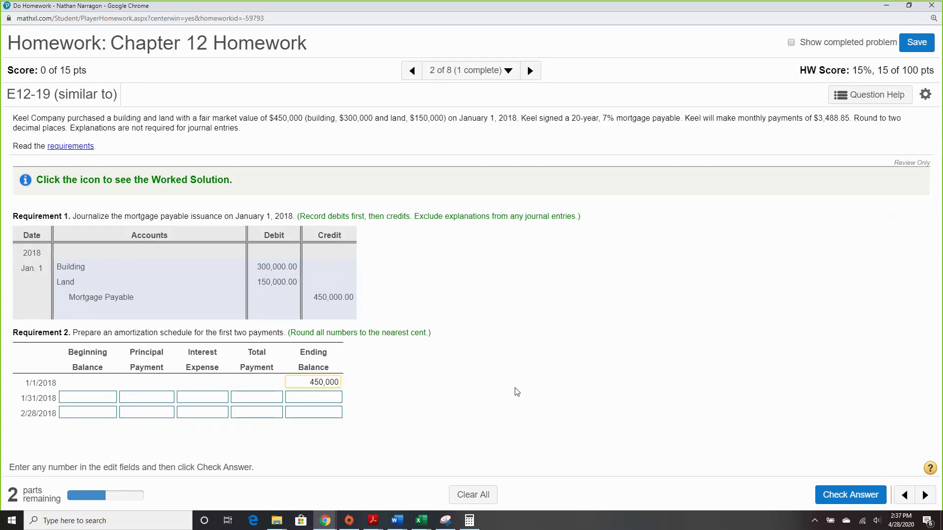
left_click(89, 398)
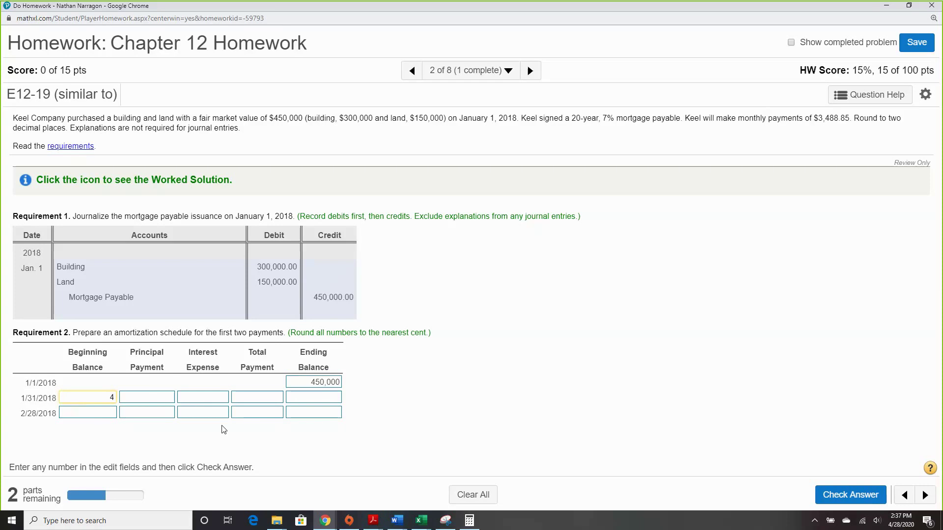
type("450,000")
left_click(160, 402)
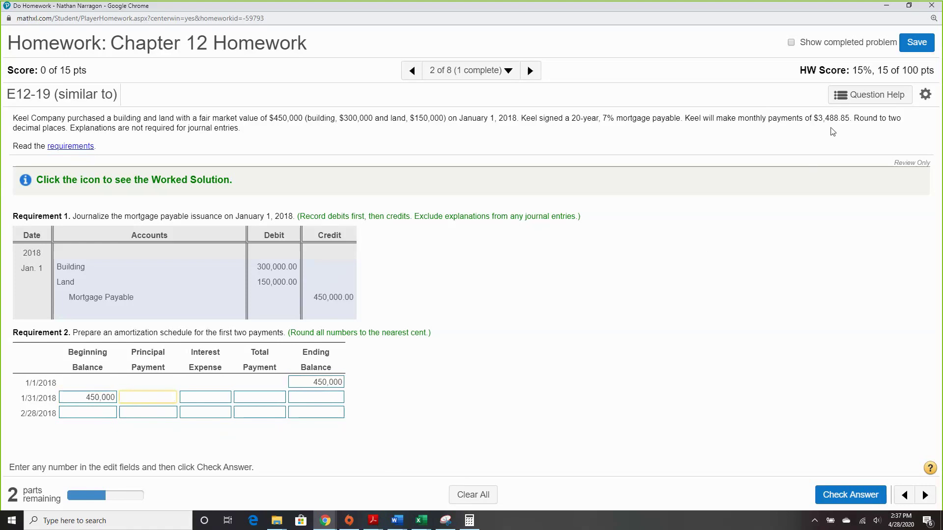
Step: Set the total payment to 3,488.85 for both 1/31/2018 and 2/28/2018
left_click(259, 399)
type("3")
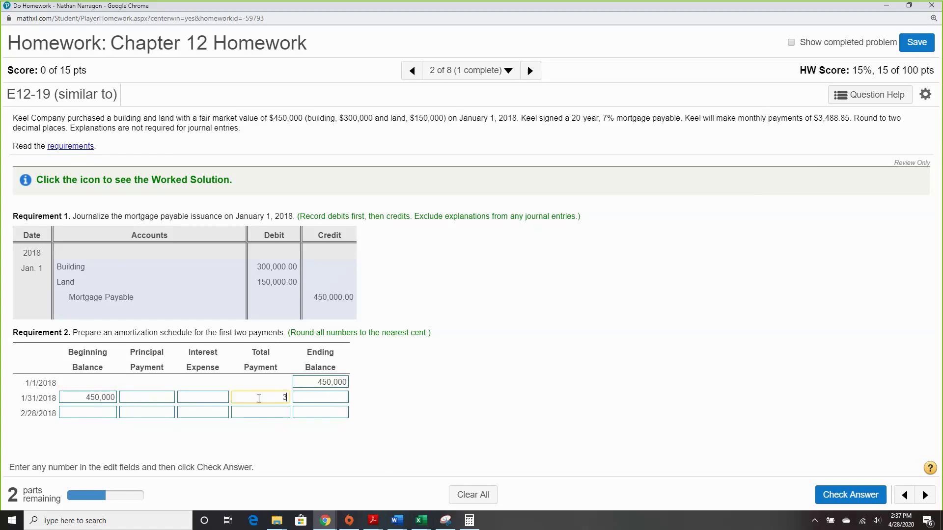
type(",488.85")
left_click(263, 417)
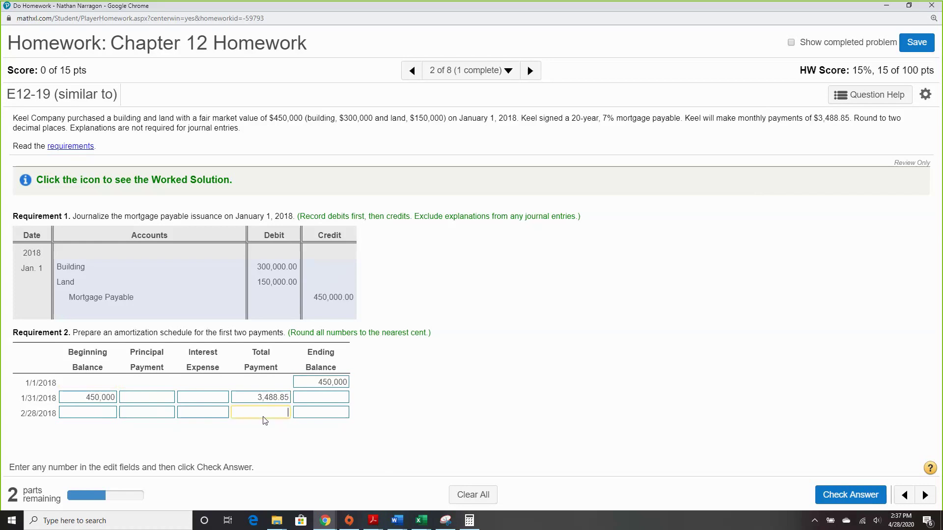
type("3,488.85")
Step: Switch to Calculator and reposition its window over the homework page
left_click(470, 521)
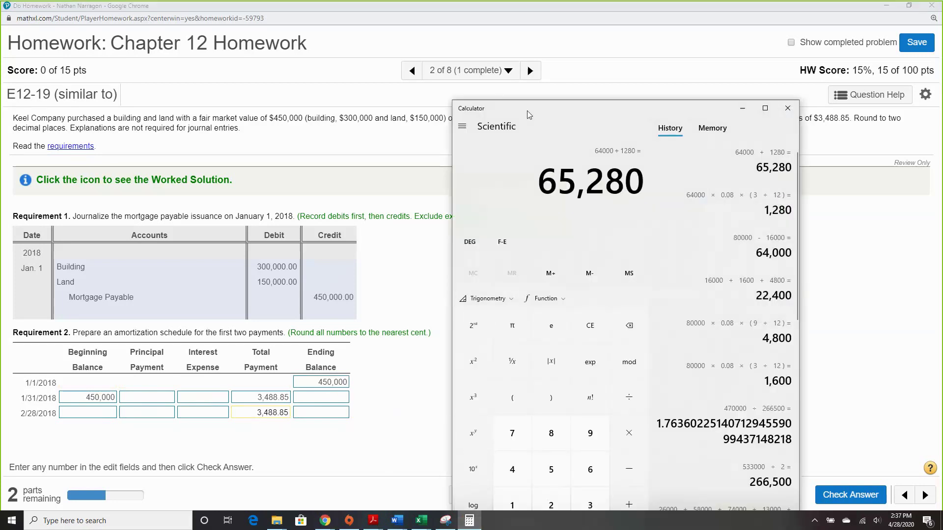
left_click_drag(491, 108, 426, 167)
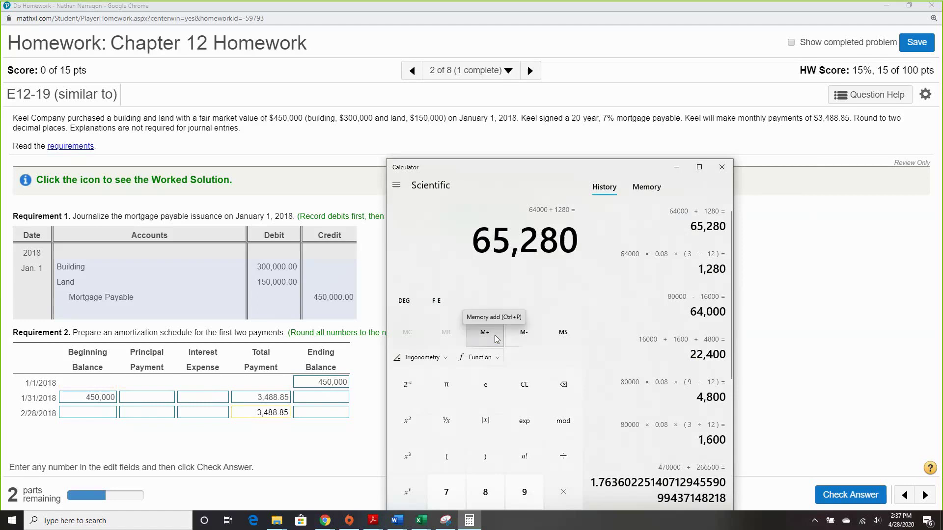
type("4000000")
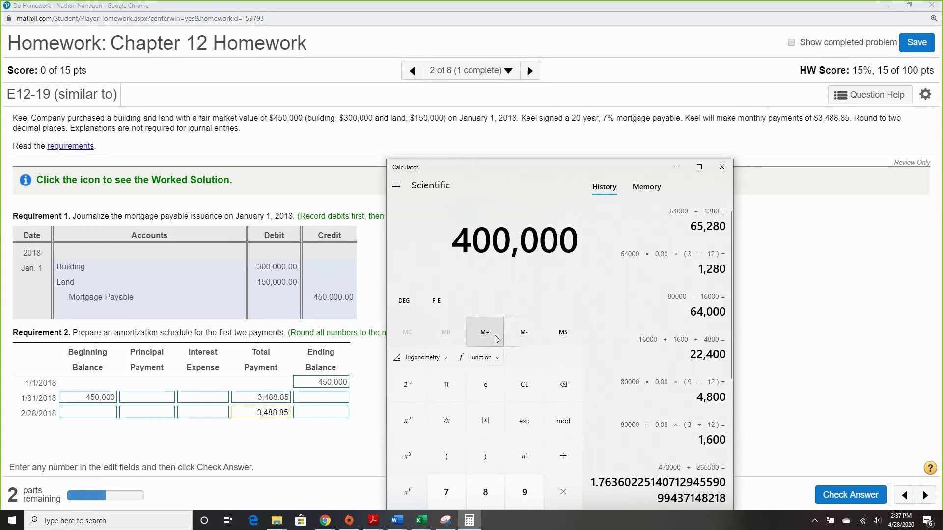
type("*")
left_click(525, 388)
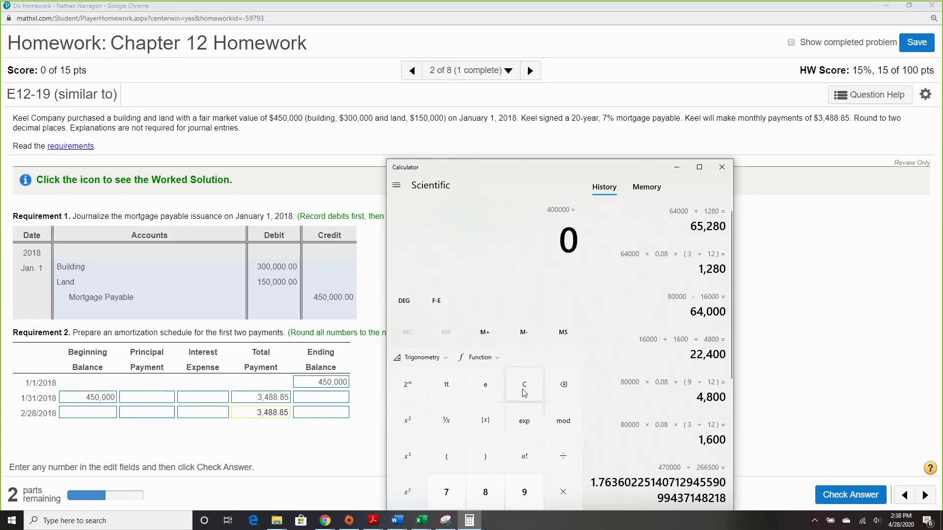
left_click(525, 388)
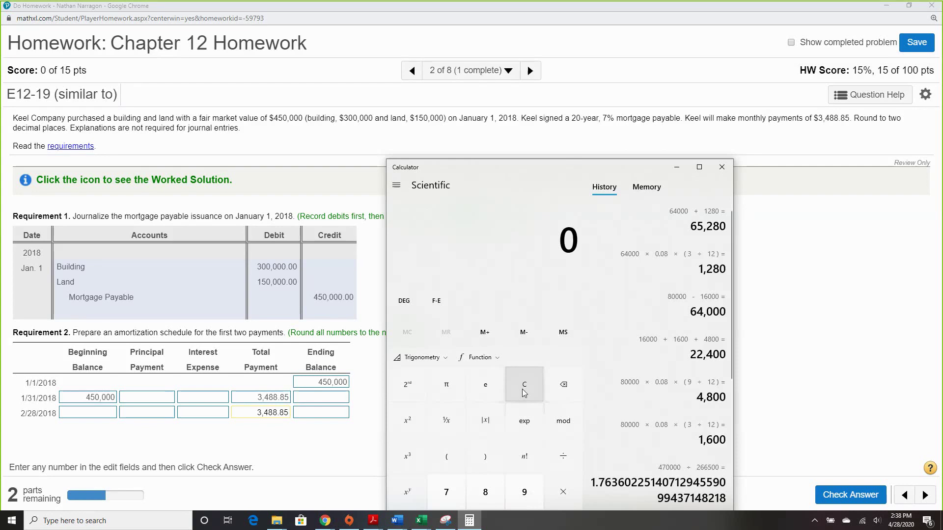
type("450")
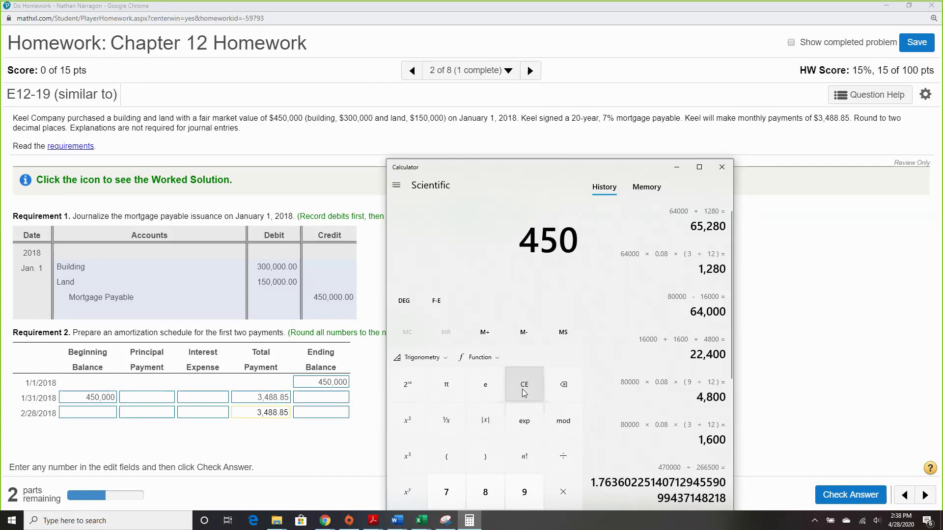
type("000")
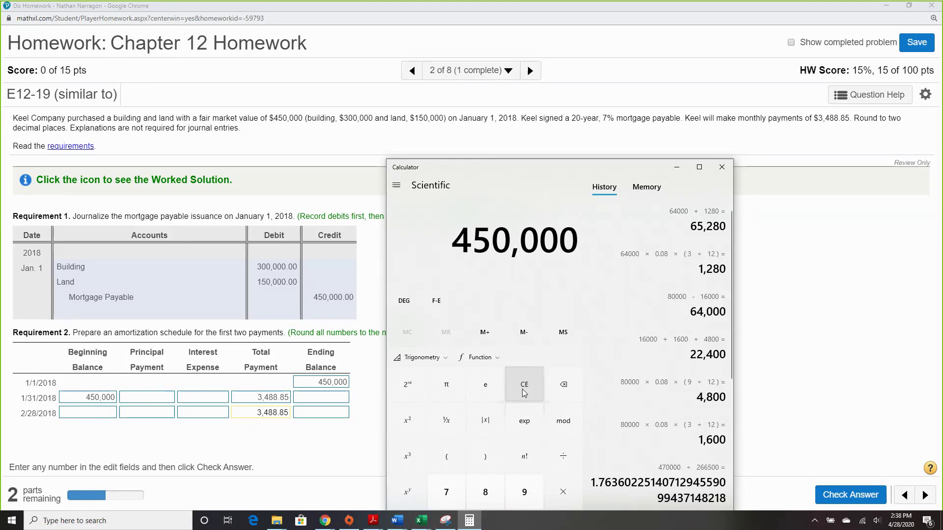
key("BackSpace")
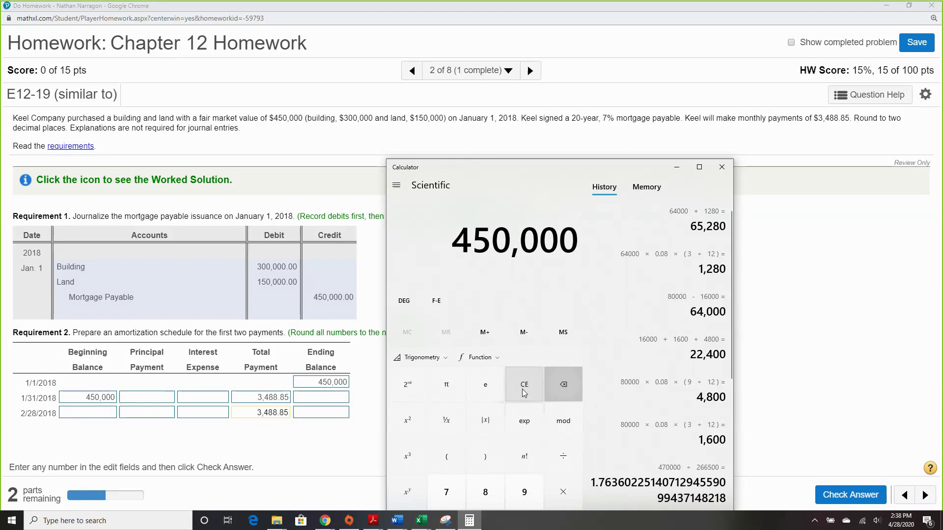
key("BackSpace")
key("BackSpace")
key("BackSpace")
key("BackSpace")
key("BackSpace")
key("BackSpace")
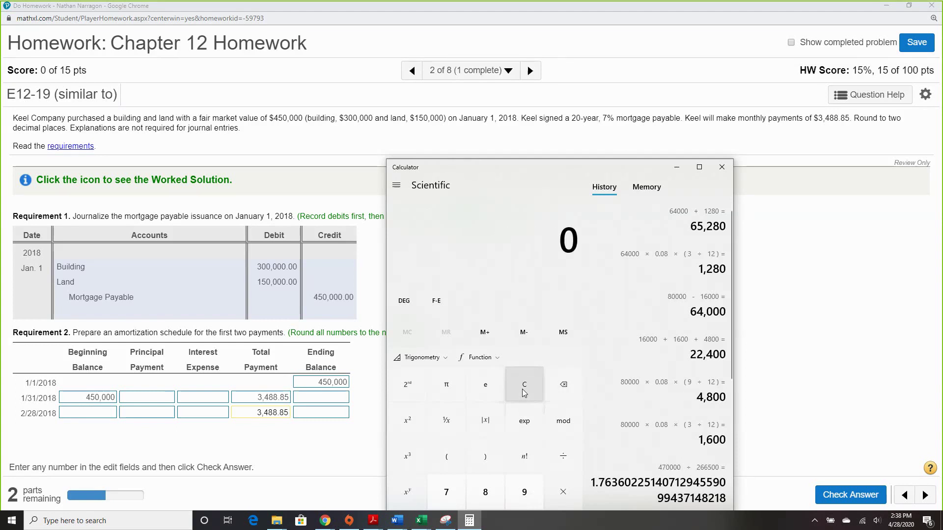
Step: Calculate the first month's interest as 0.07 × 1 ÷ 12, multiplied by 450000
type("7")
key("BackSpace")
type(".07/")
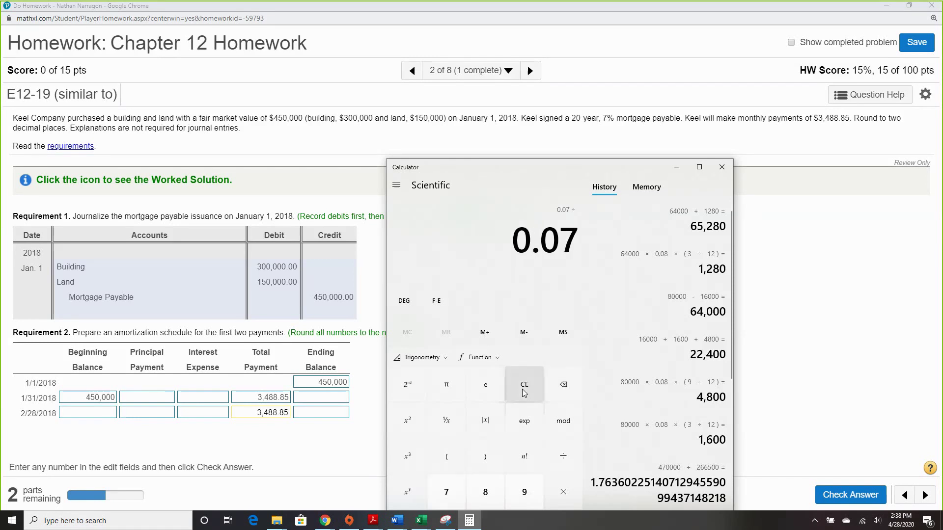
key("asterisk")
type("1")
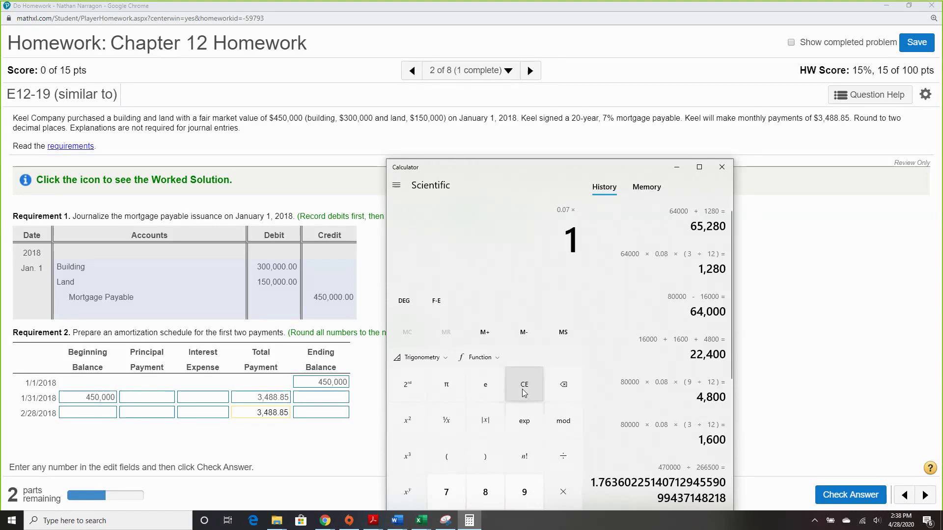
type("/12")
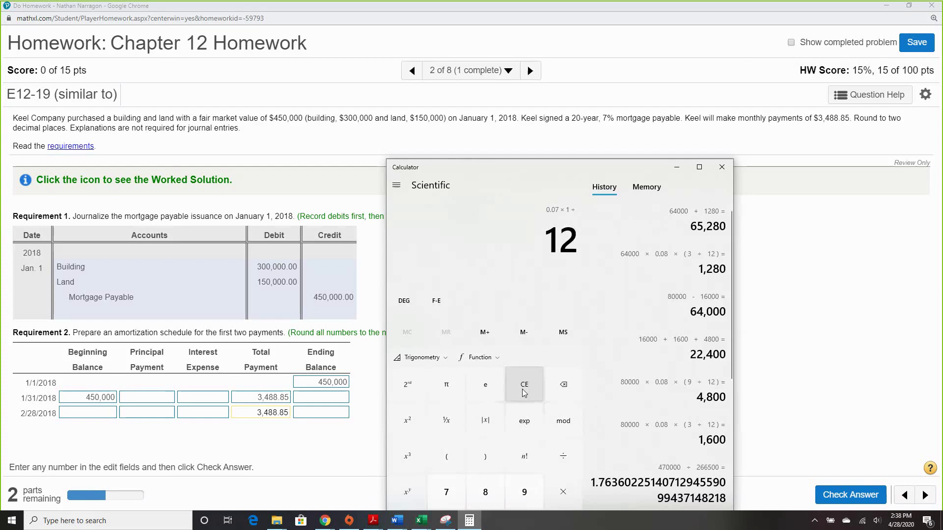
key("Return")
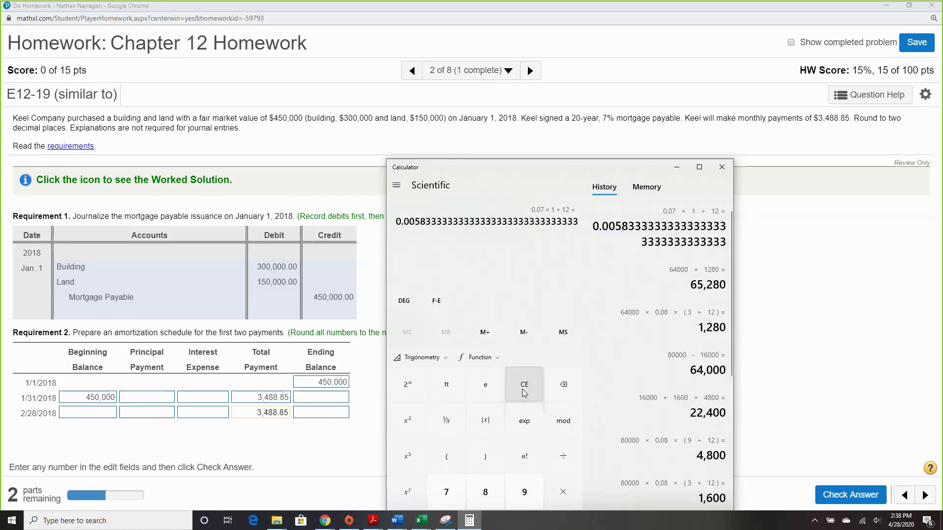
key("asterisk")
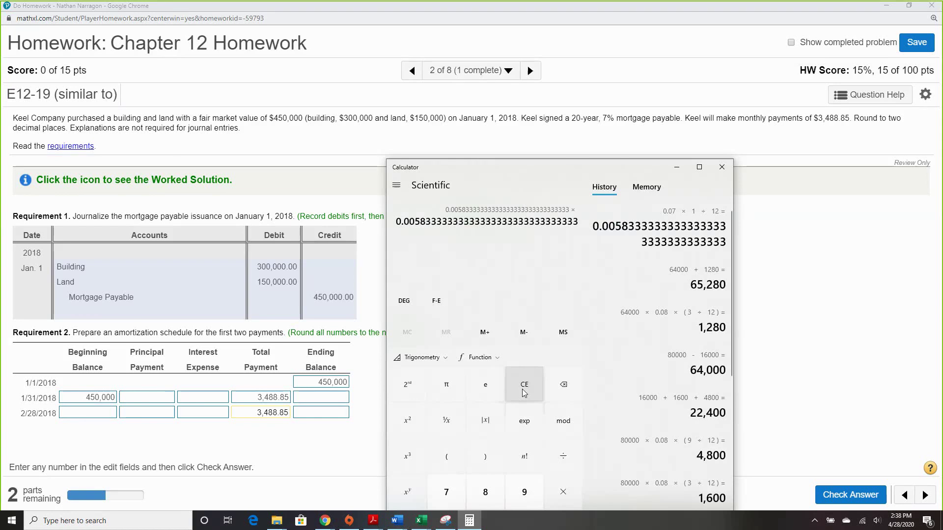
type("4500000")
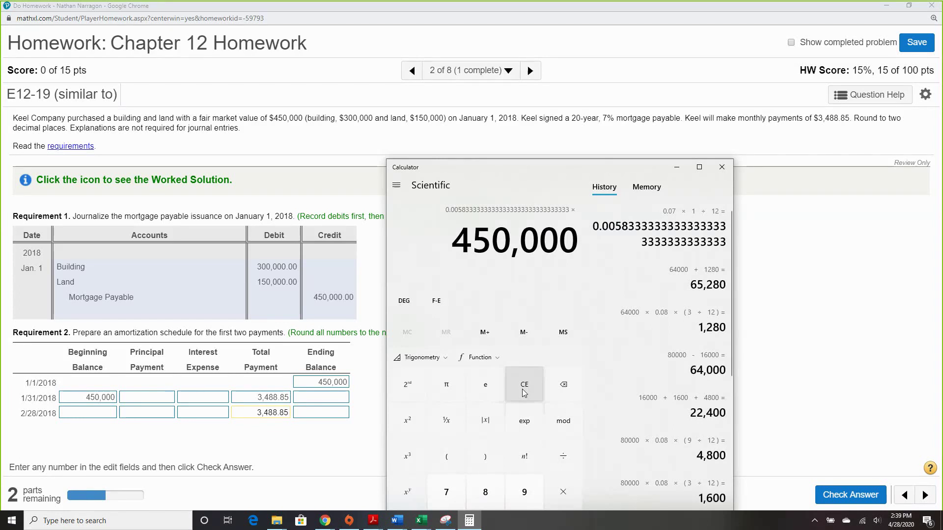
key("Return")
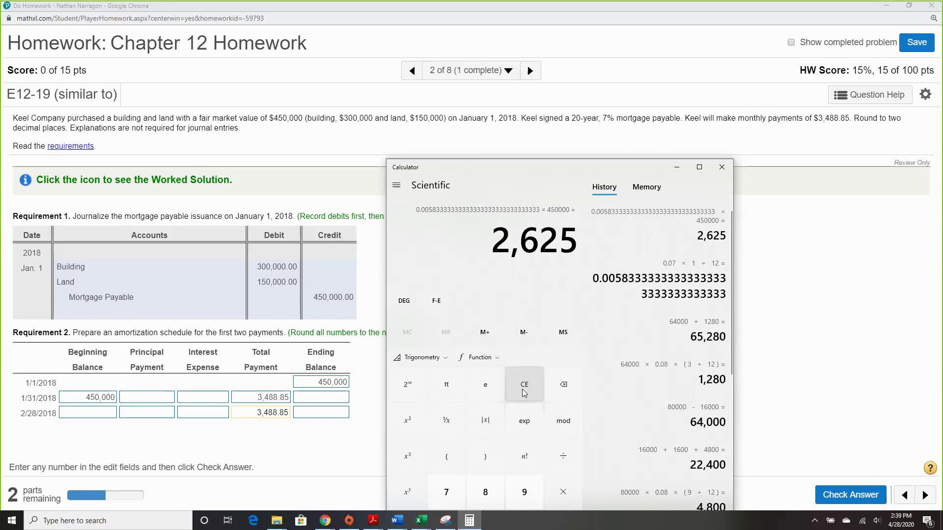
Step: Return to the homework, enter 2625 as the 1/31/2018 interest expense, submit the schedule for checking and dismiss the feedback
left_click(199, 399)
type("2625")
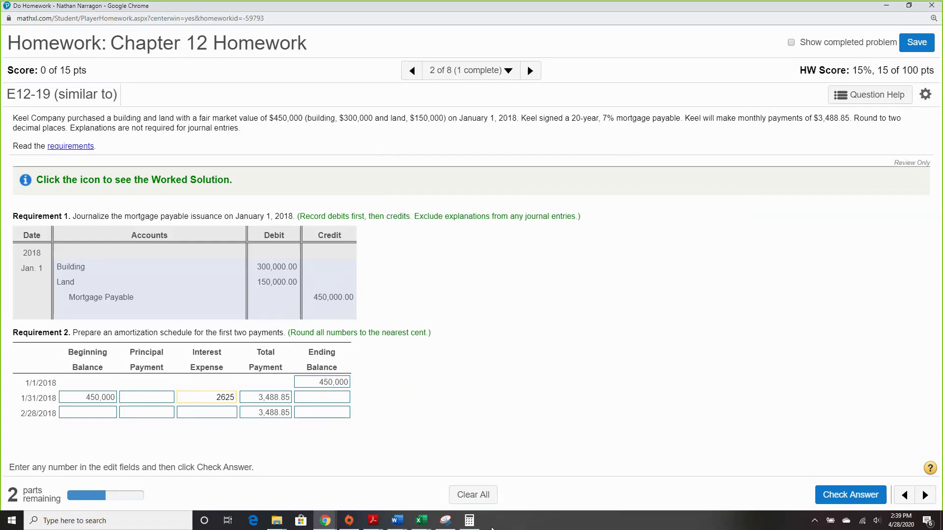
left_click(835, 497)
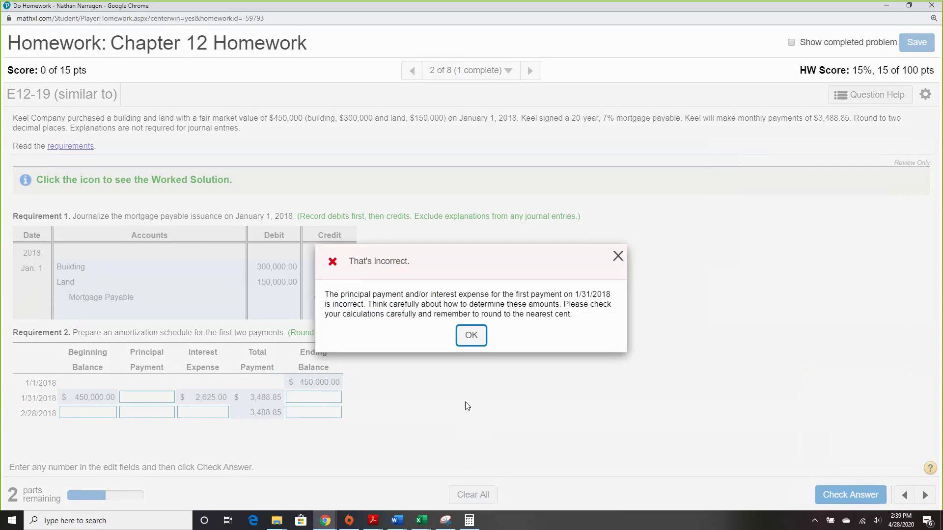
left_click(474, 337)
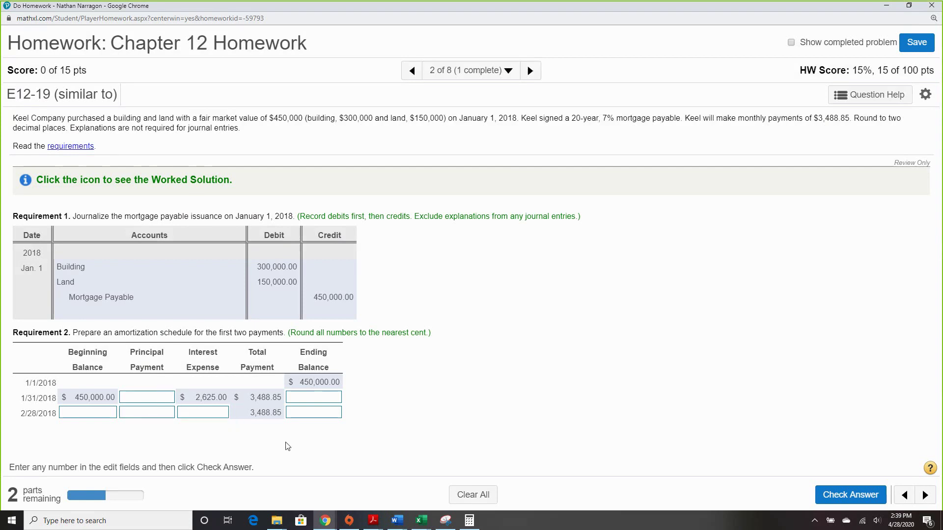
Step: Switch to Calculator and compute the 1/31/2018 principal payment as 3488.85 - 2625
left_click(149, 397)
left_click(470, 521)
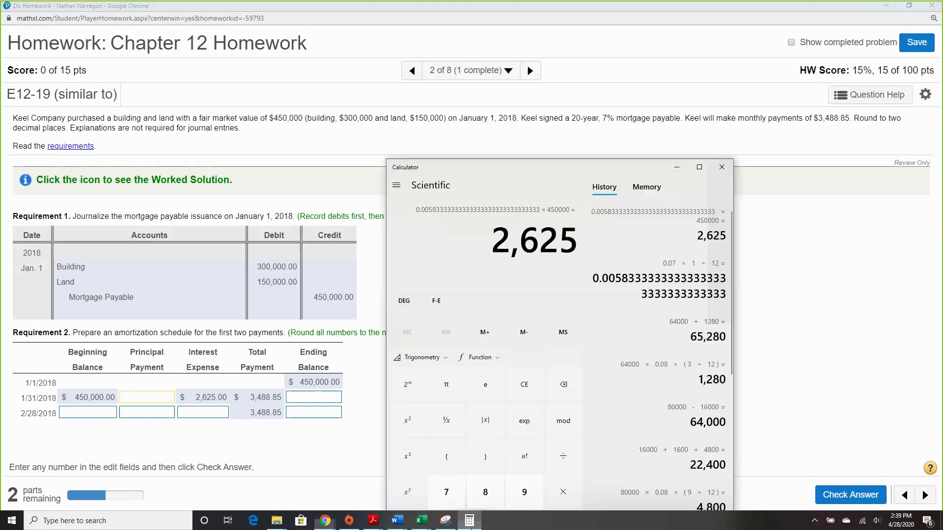
type("34")
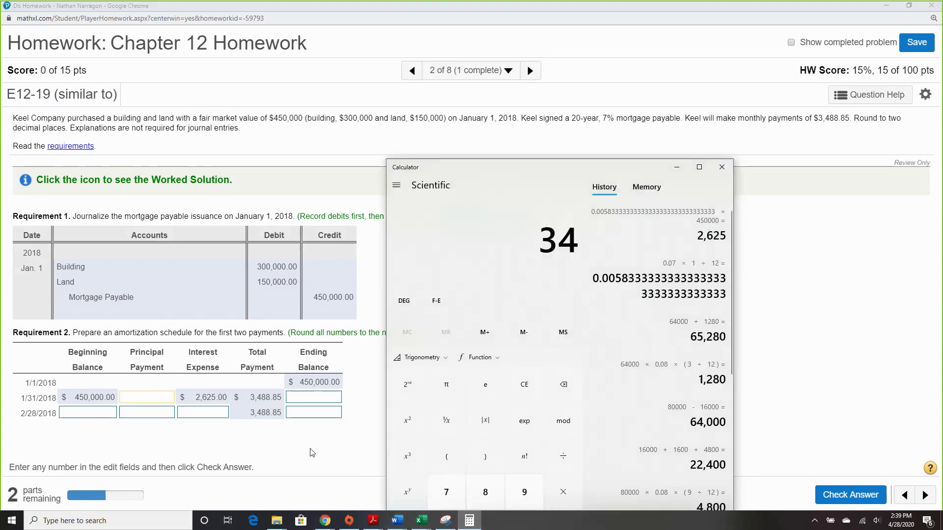
type("88.8")
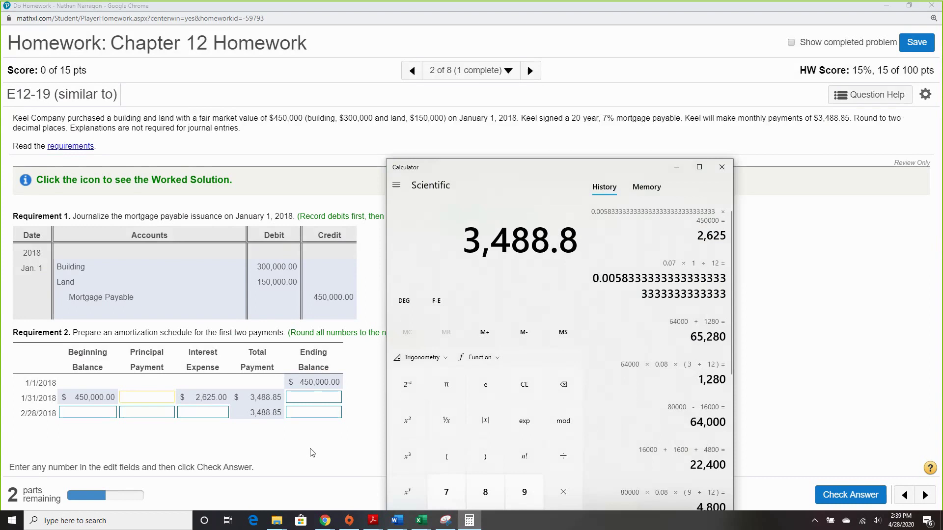
type("5 - 2,62")
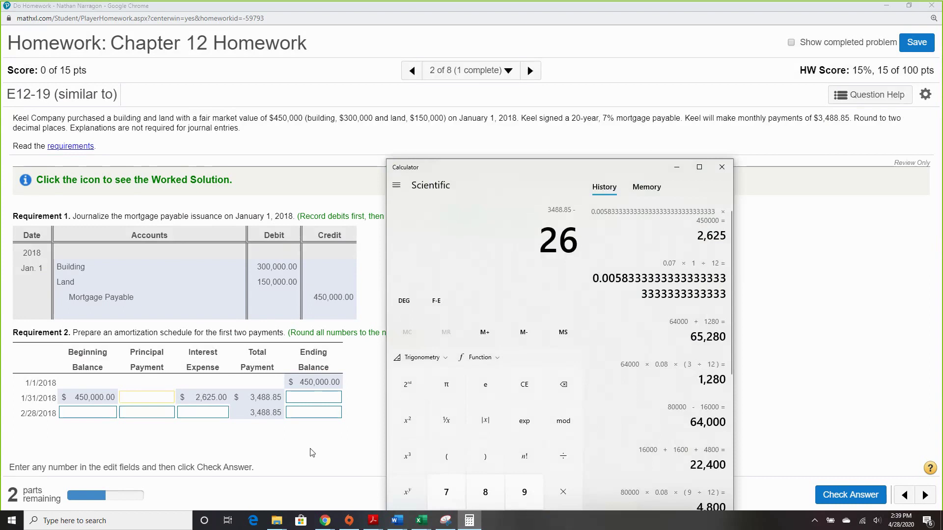
type("5")
key("BackSpace")
type("25")
key("Return")
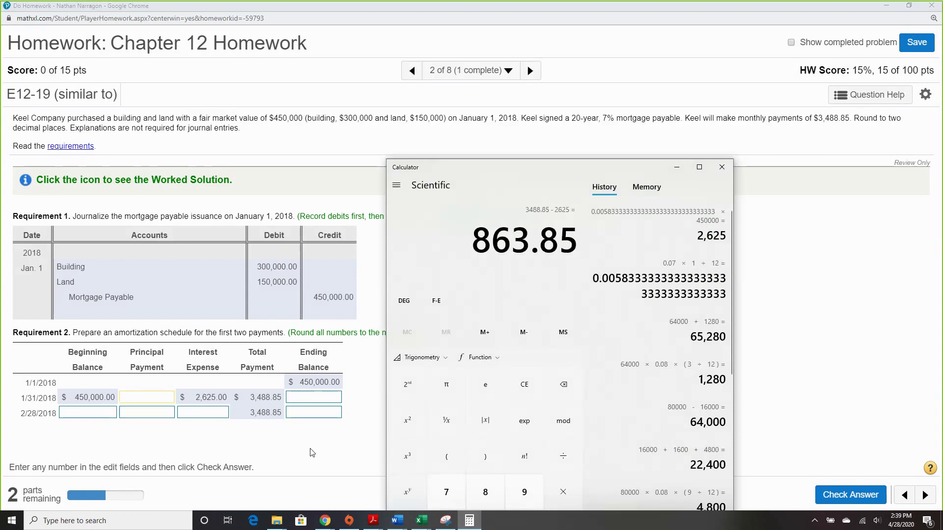
Step: Enter 863.85 as the 1/31/2018 principal payment in the homework, and compute 450000 - 863.85 in Calculator
left_click(152, 395)
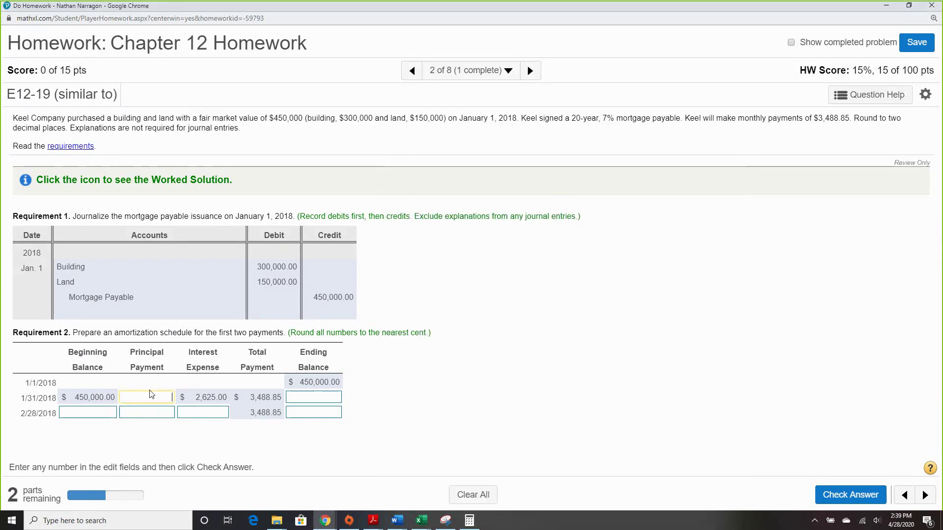
type("863.85")
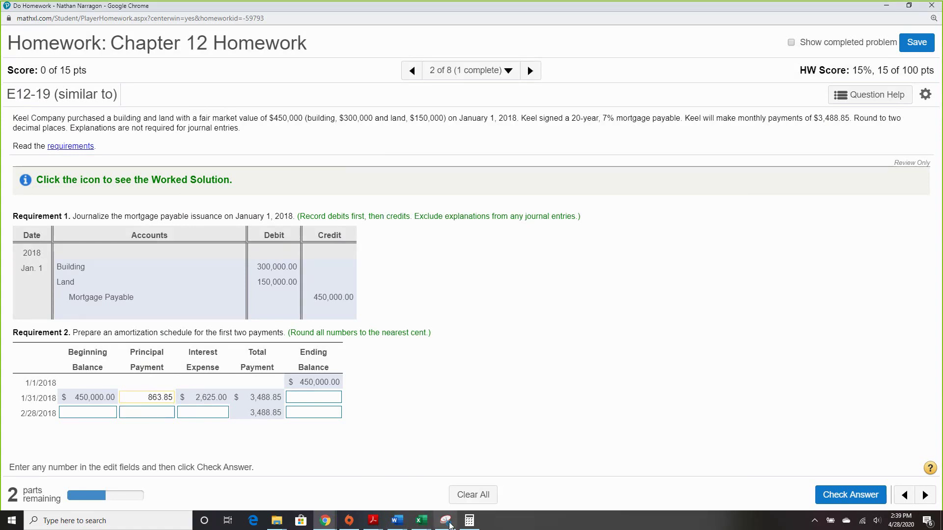
left_click(469, 521)
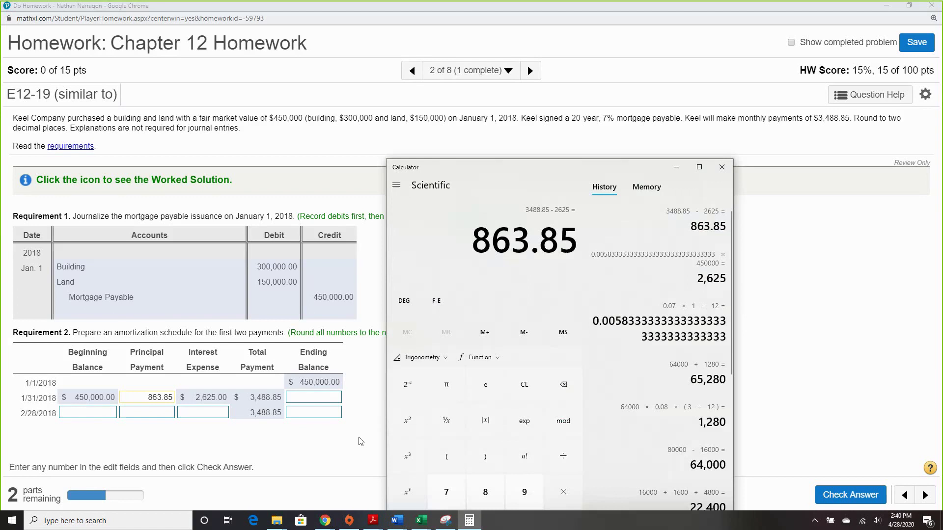
type("450000 ")
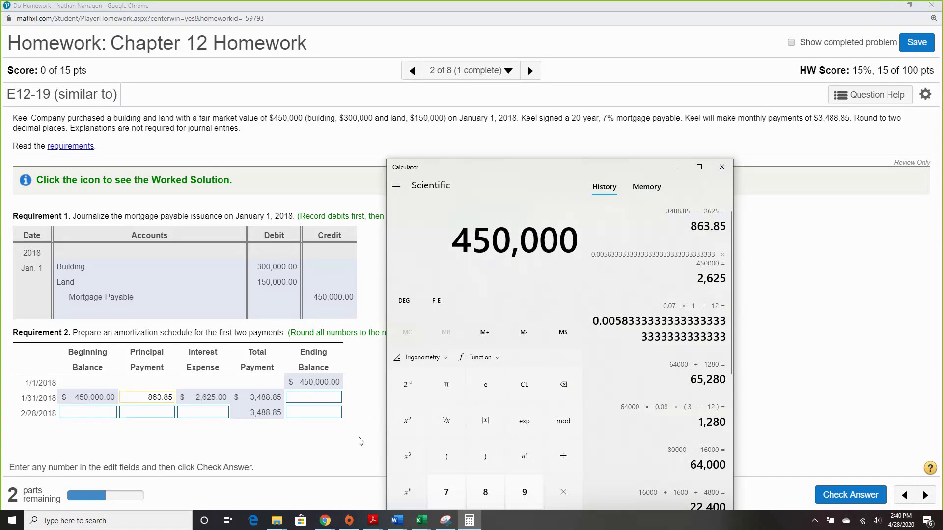
type("- 863.85")
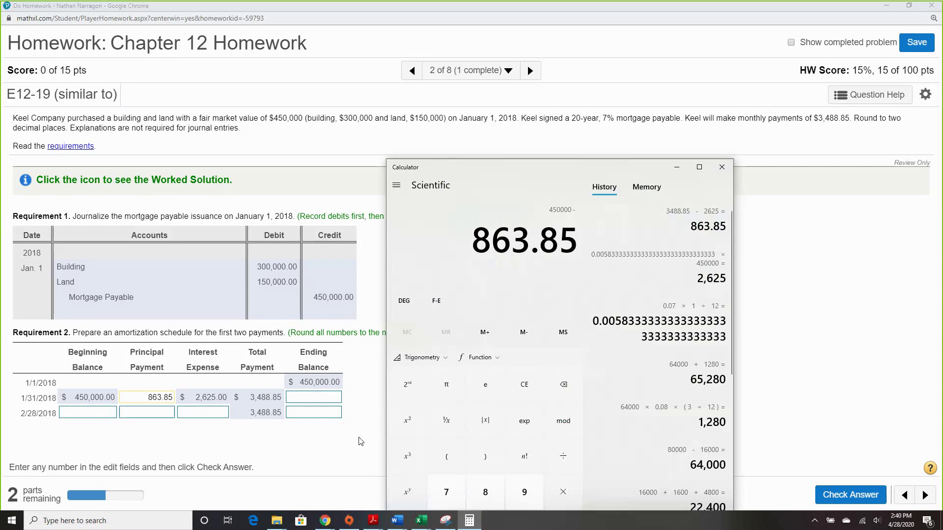
key("Return")
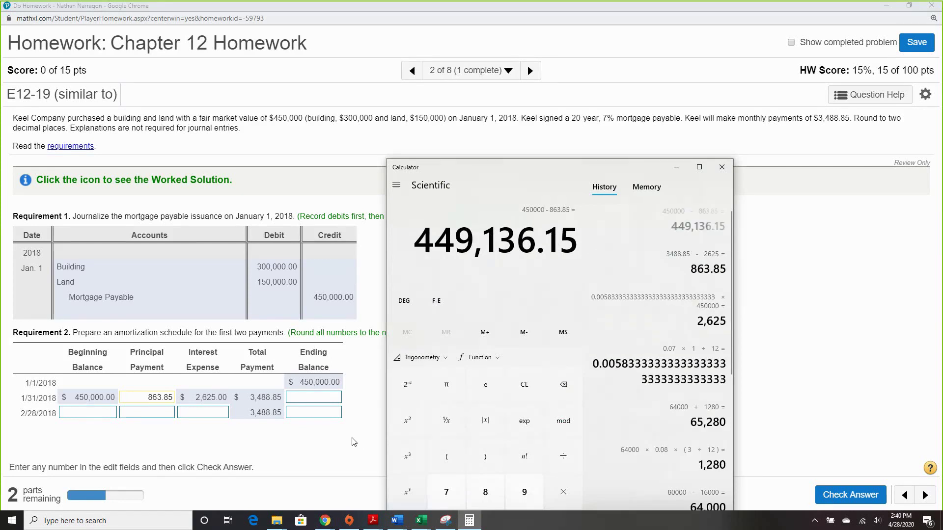
Step: Return to the homework and enter 449,136.15 as both the 1/31/2018 ending balance and the 2/28/2018 beginning balance
left_click(310, 401)
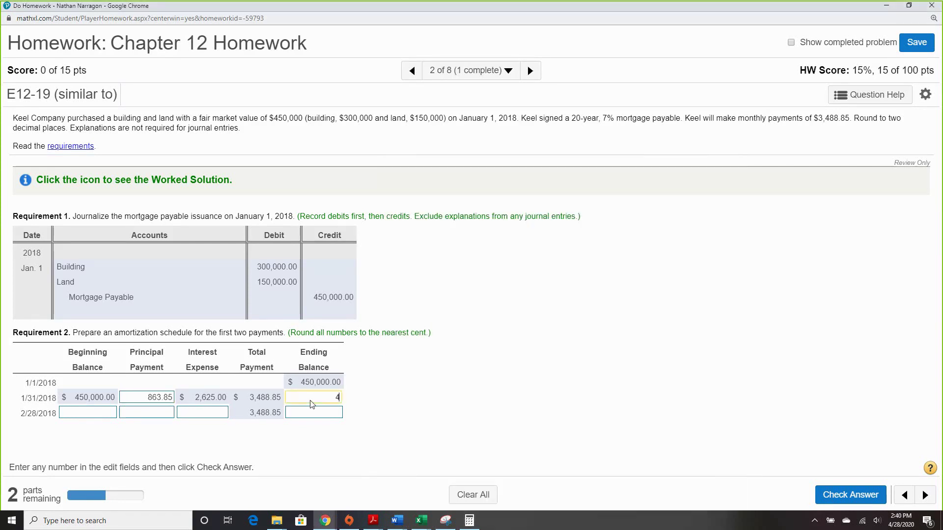
type("449,136.")
left_click(469, 521)
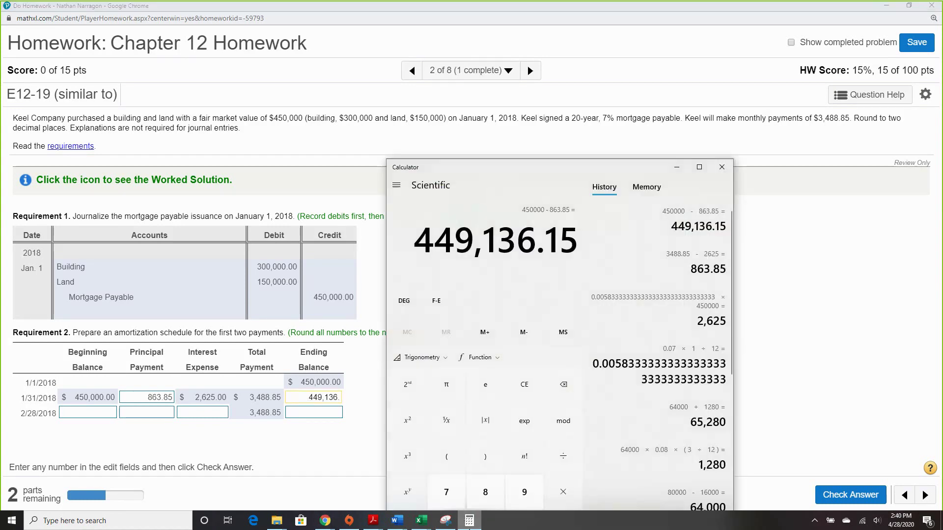
left_click(469, 520)
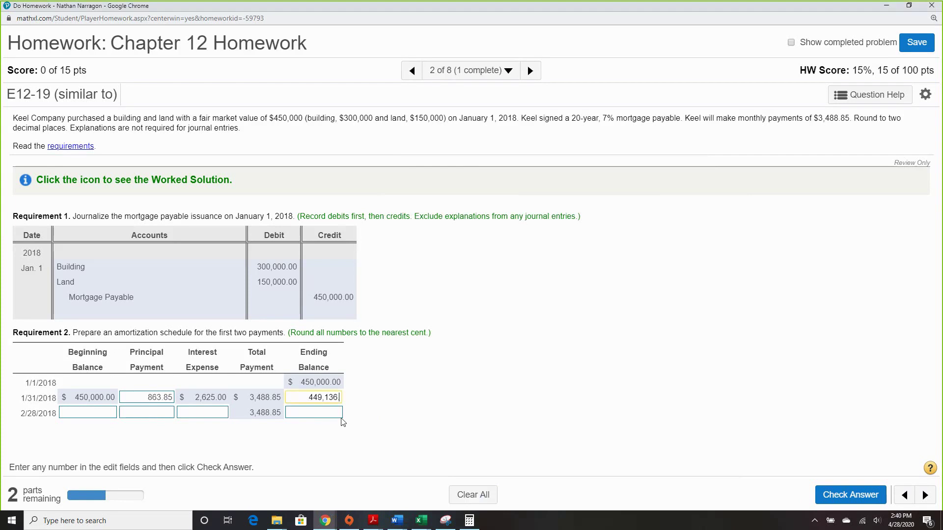
type(".15")
left_click(111, 415)
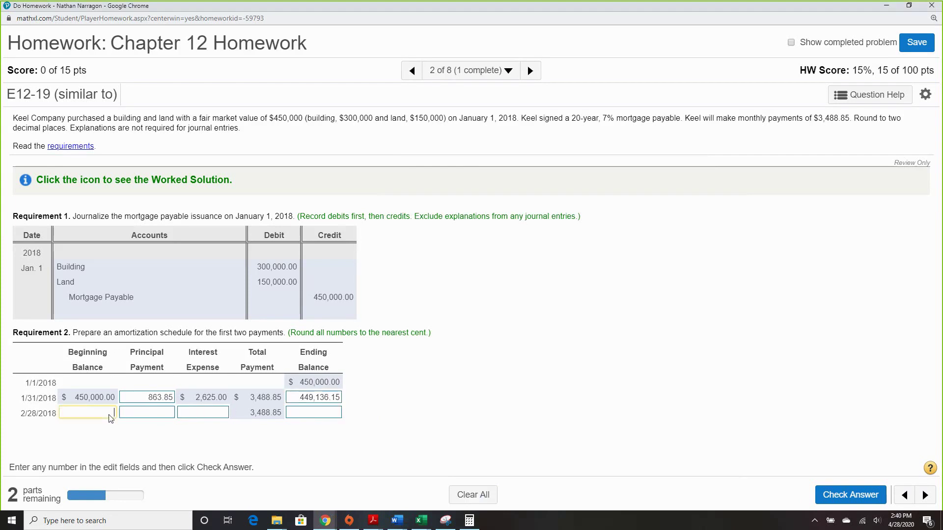
type("449,136.15")
Step: Switch to Calculator and compute the second month's interest as 0.07 ÷ 12, multiplied by 449136.15
key("alt+Tab")
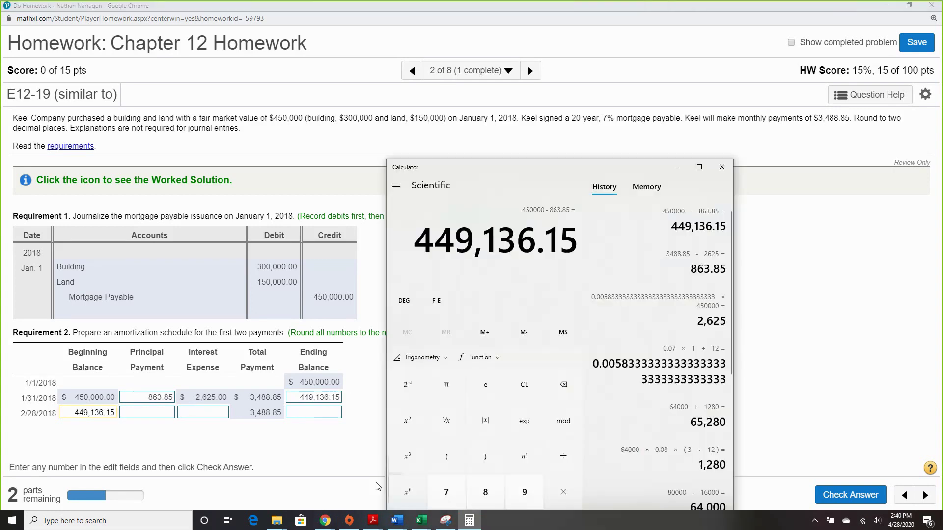
type("7")
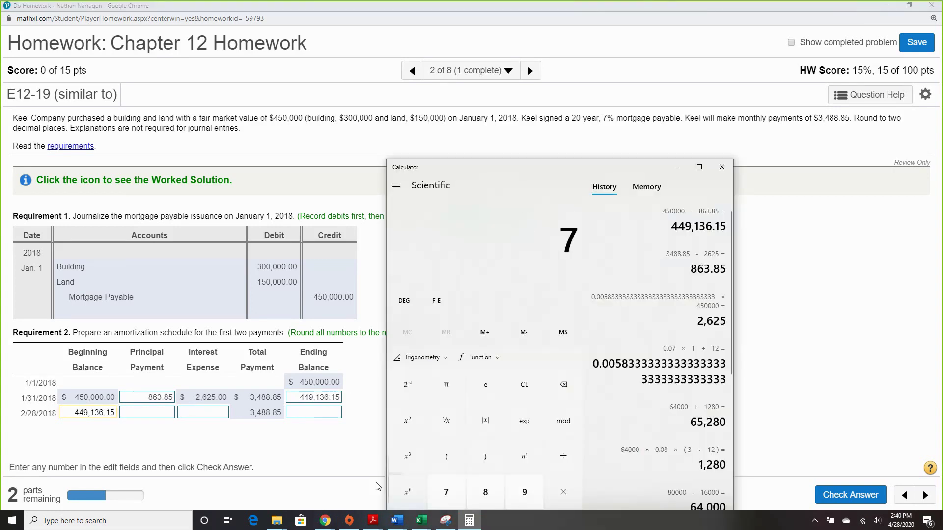
key("BackSpace")
type("0.07")
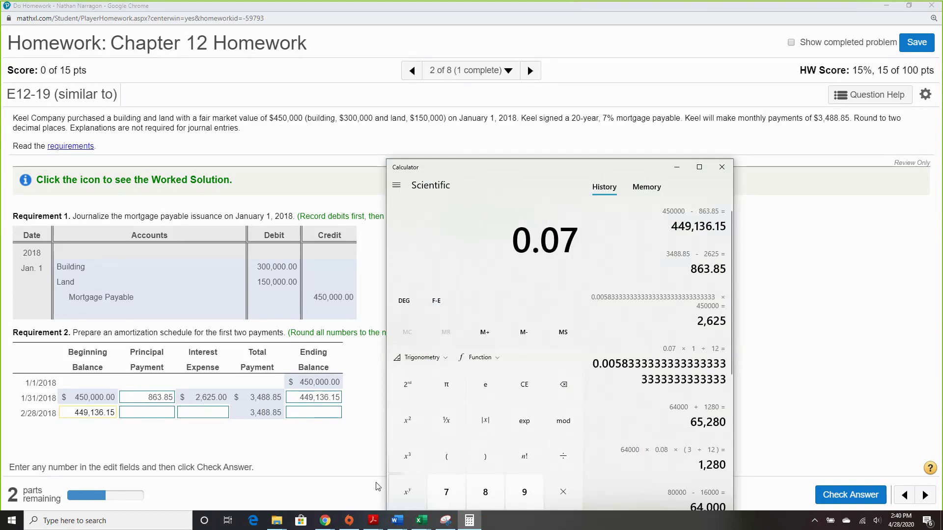
key("slash")
type("12")
key("Return")
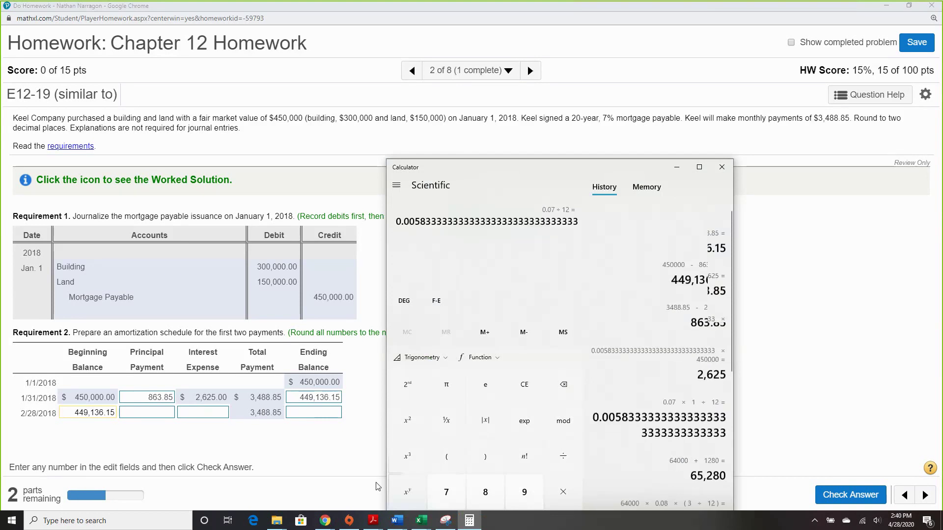
key("asterisk")
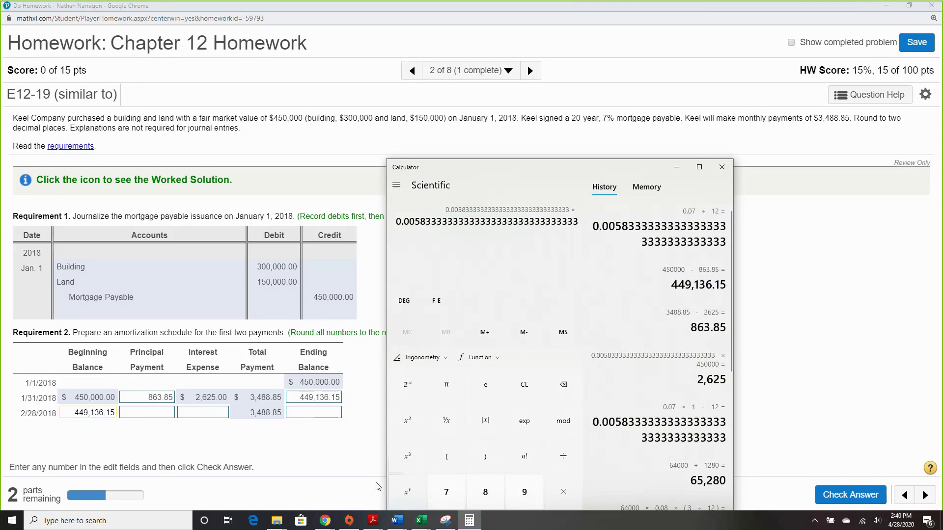
type("44")
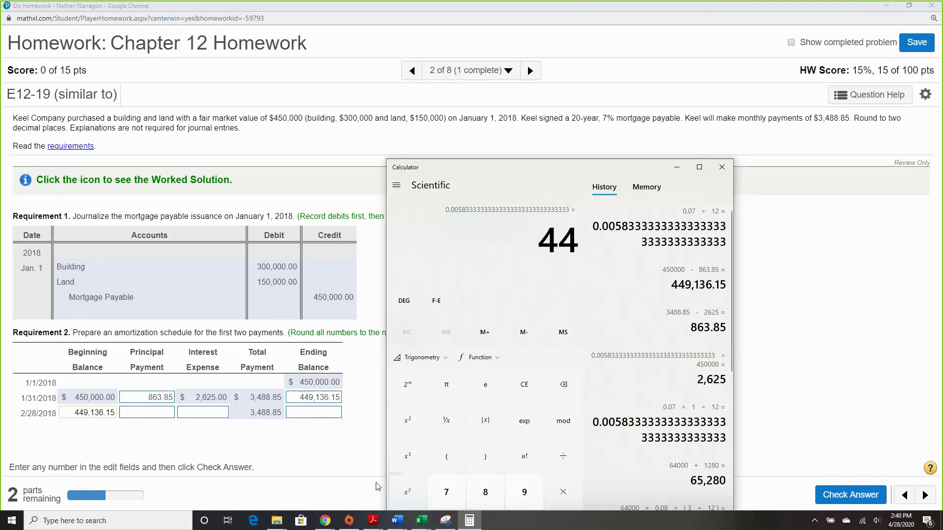
type("9,136.15")
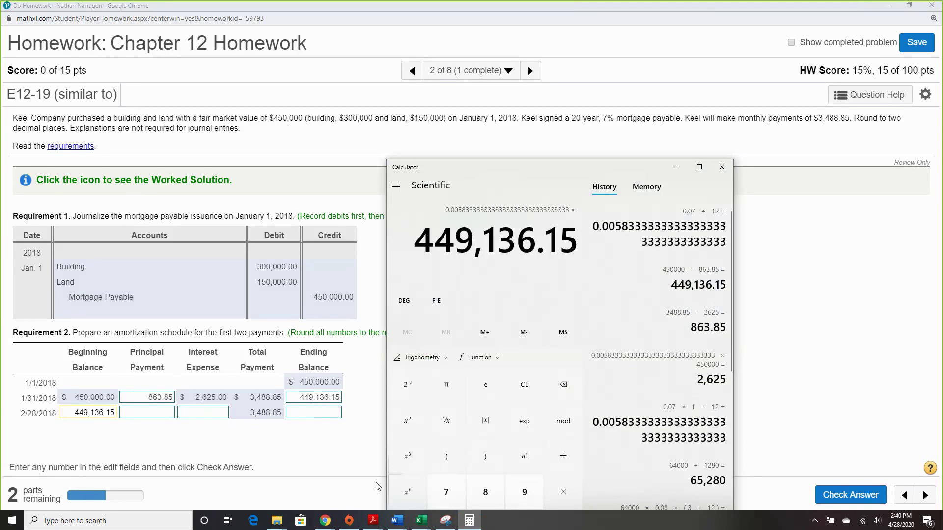
key("Return")
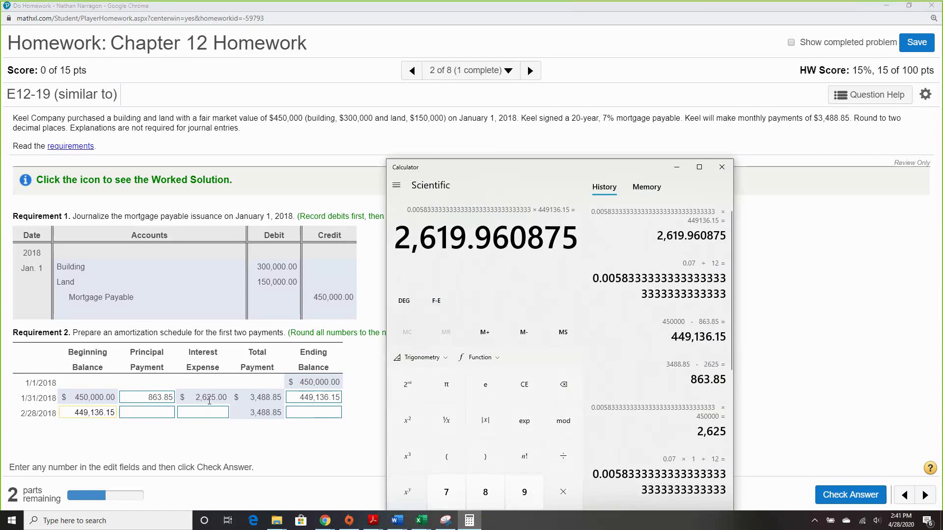
Step: Return to the homework and enter 2,619.96 as the 2/28/2018 interest expense, checking it against the Calculator result
left_click(207, 417)
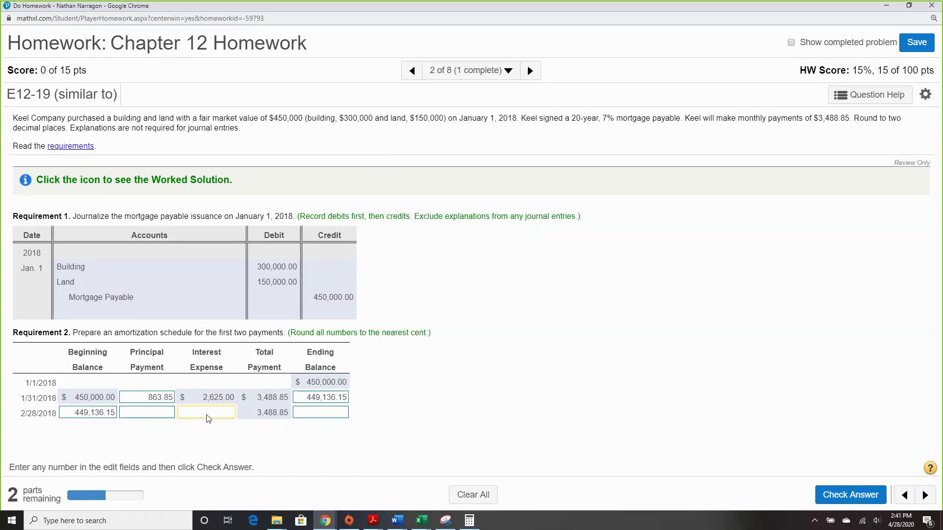
type("2,619..96")
left_click(466, 524)
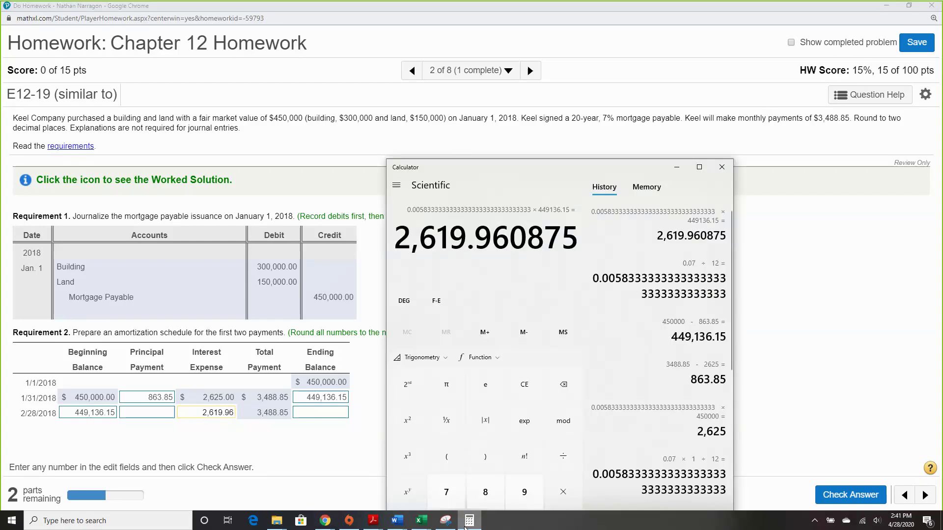
left_click(466, 527)
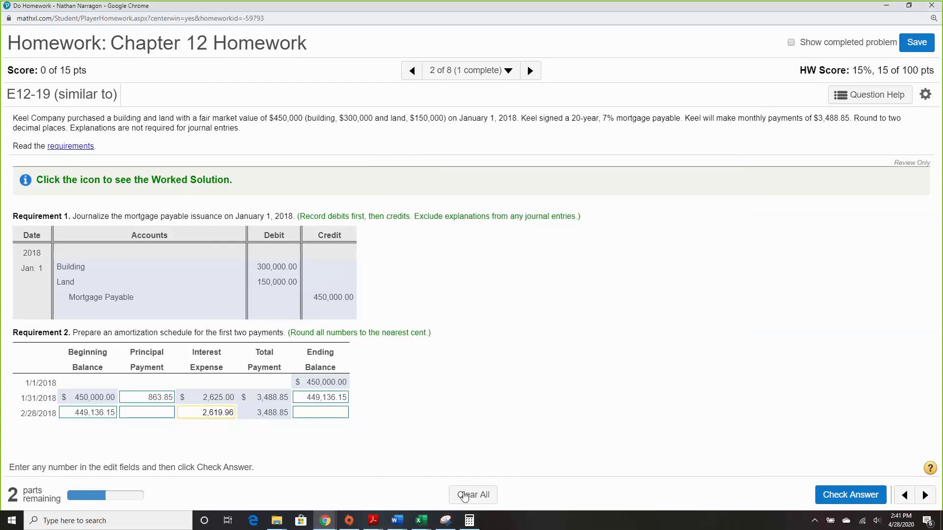
Step: Switch to Calculator and compute the 2/28/2018 principal payment as 3488.85 - 2619.96
left_click(469, 521)
type("3488.85")
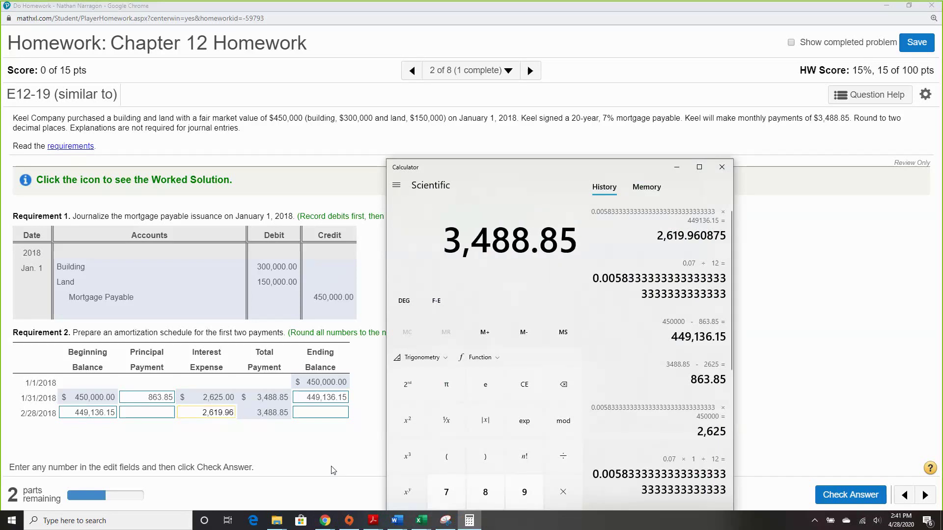
key("minus")
type("2619.96")
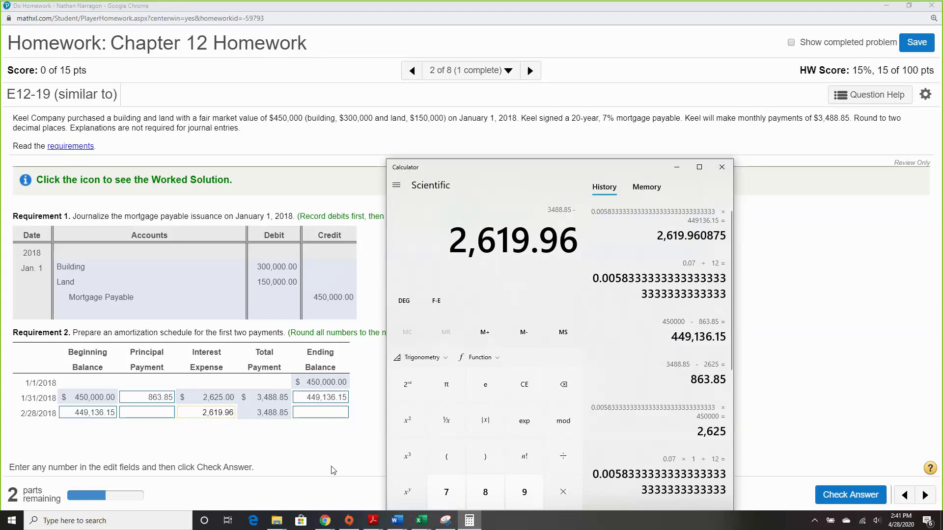
key("Return")
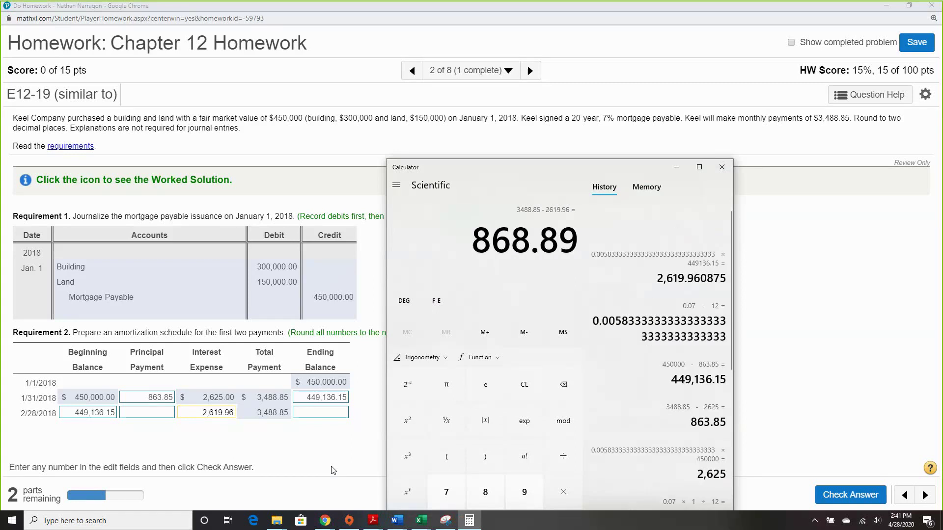
Step: Enter 868.89 as the 2/28/2018 principal payment in the homework, and compute 449136.15 - 868.89 in Calculator
left_click(152, 414)
type(".89")
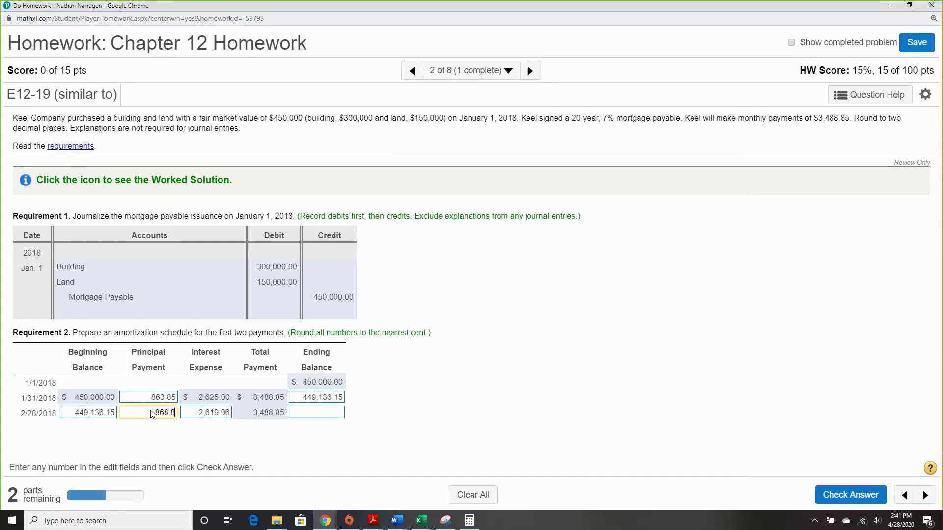
left_click(469, 520)
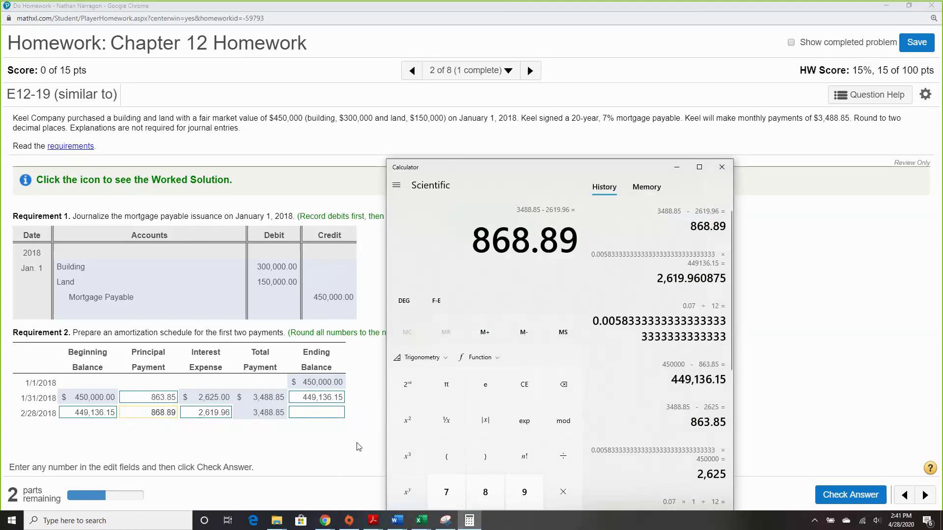
type("449,136.1")
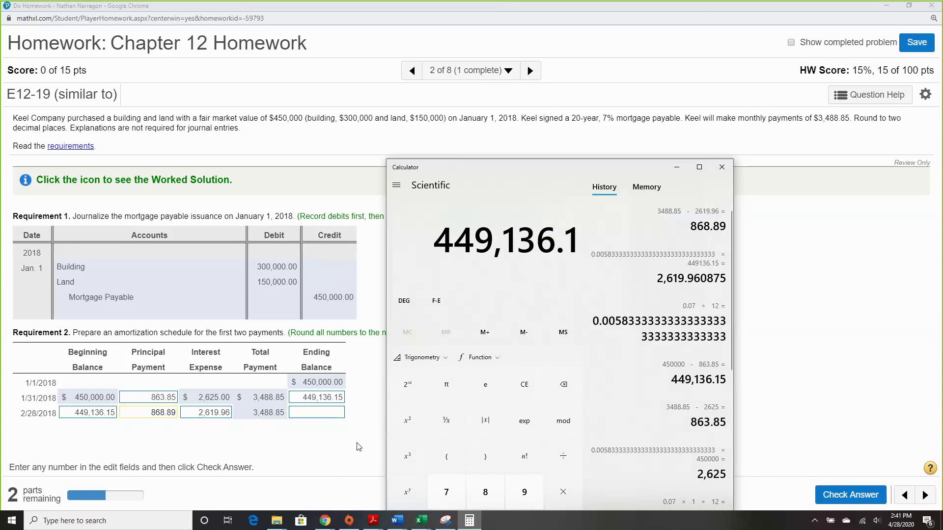
type("5")
key("minus")
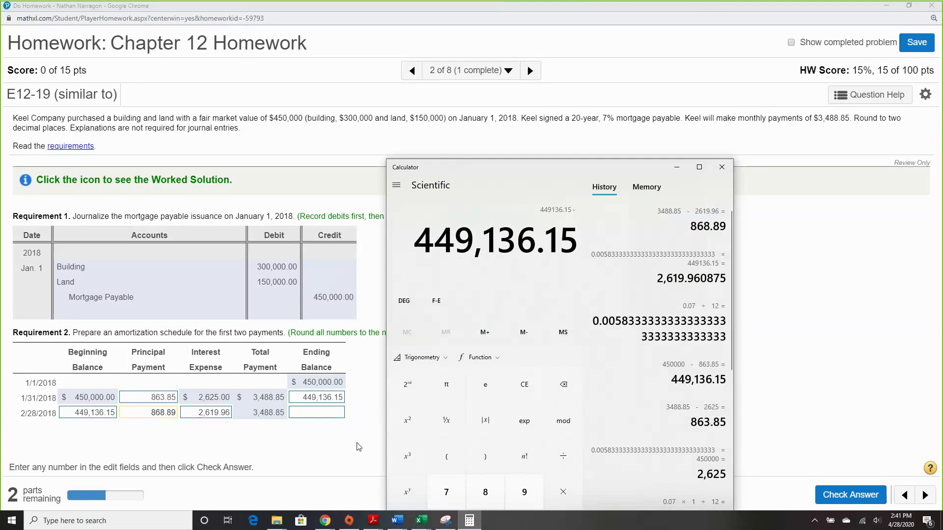
type("868.89")
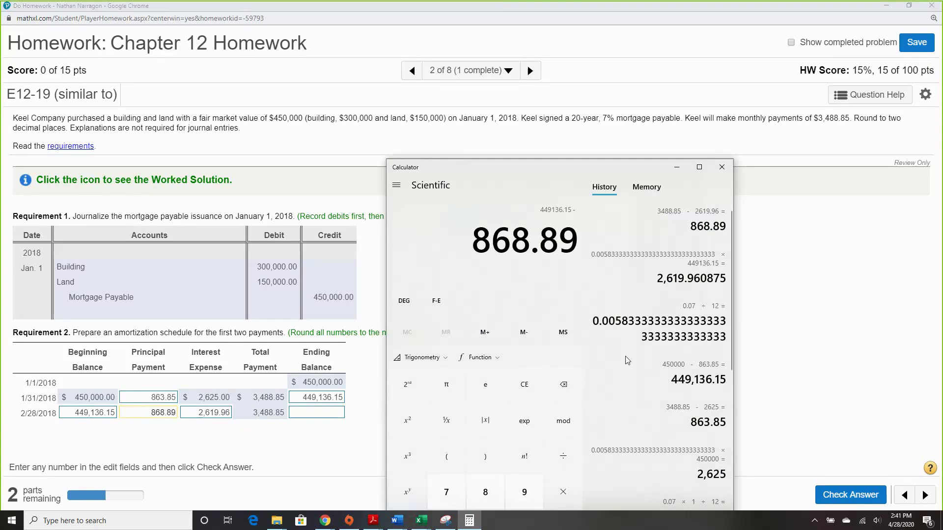
key("Return")
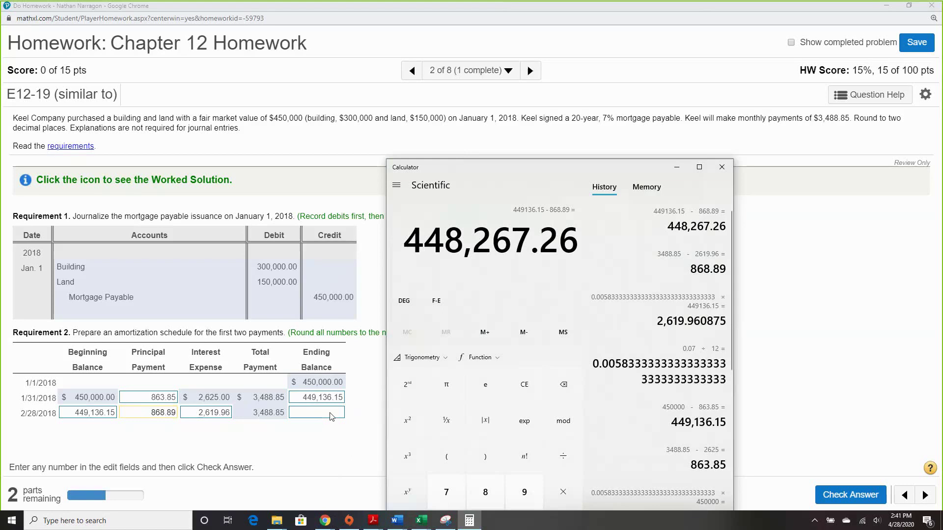
Step: Return to the homework and enter 448,267.26 as the 2/28/2018 ending balance, rechecking the cents against Calculator
left_click(331, 415)
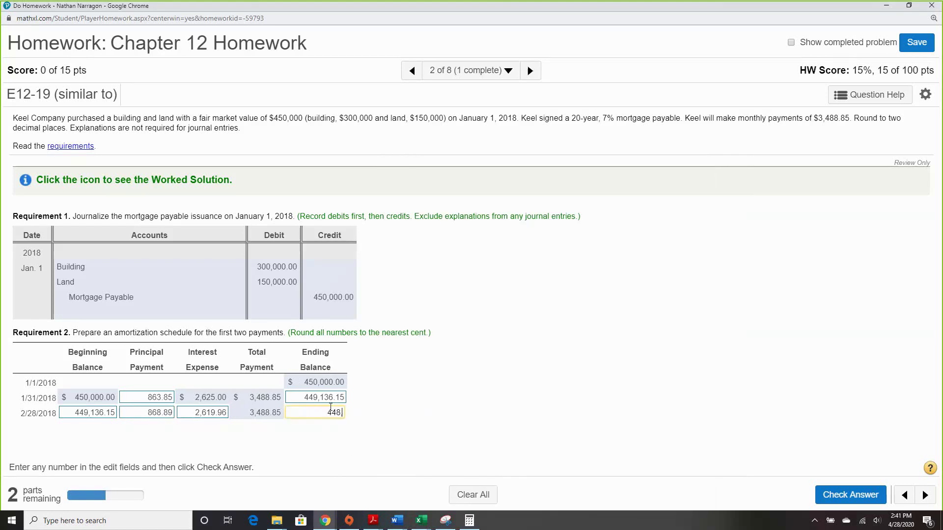
type("448,267.49")
key("BackSpace")
type("6")
left_click(469, 520)
left_click(337, 412)
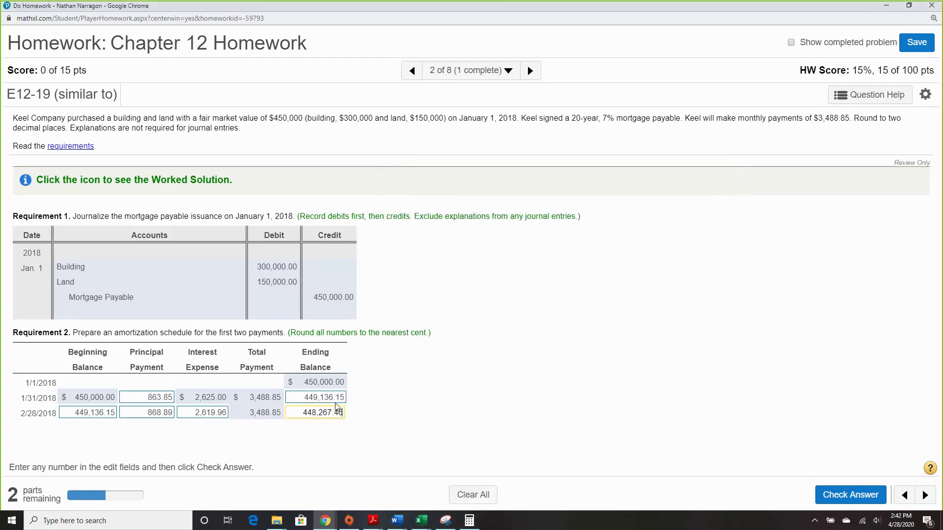
key("BackSpace")
type("2")
Step: Submit the completed amortization schedule for checking and dismiss the feedback
left_click(825, 495)
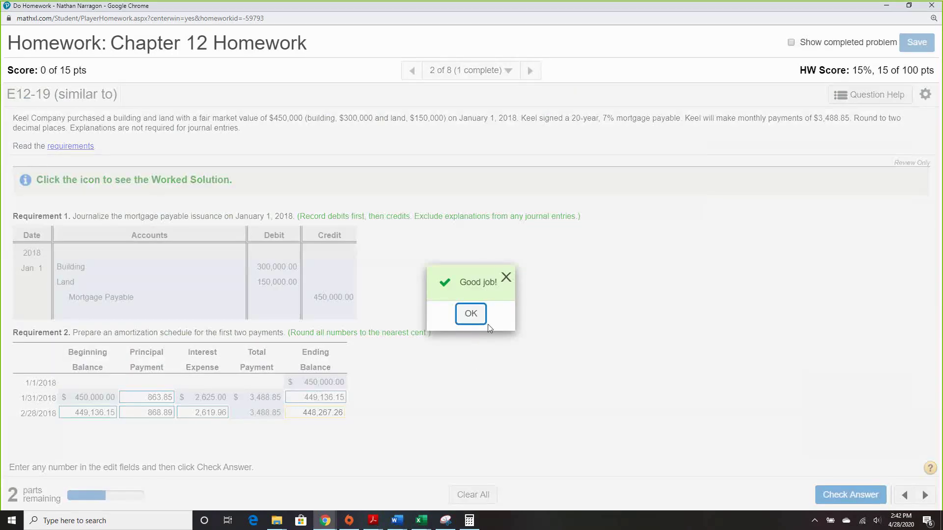
left_click(469, 315)
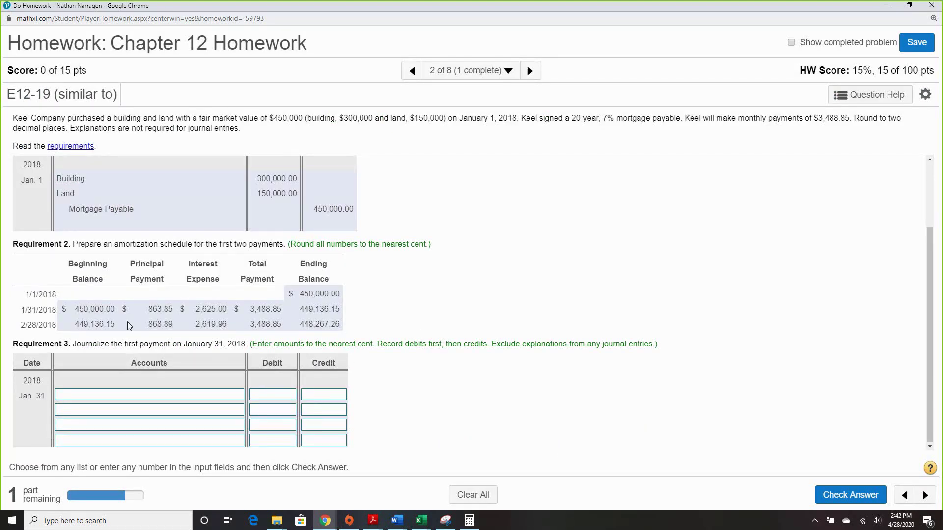
scroll(294, 311, "up", 2)
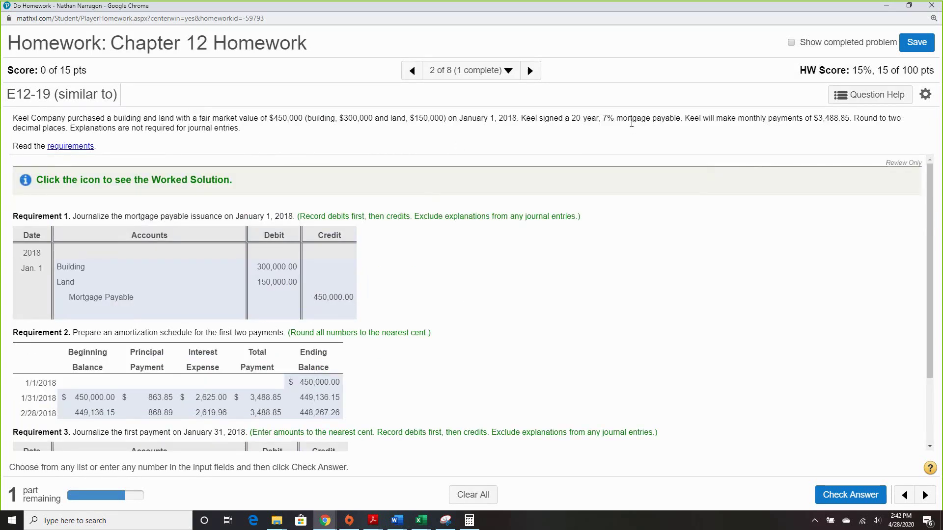
Step: Choose Mortgage Payable, Interest Expense and Cash as the accounts for the January 31 payment entry in Requirement 3
scroll(503, 337, "down", 2)
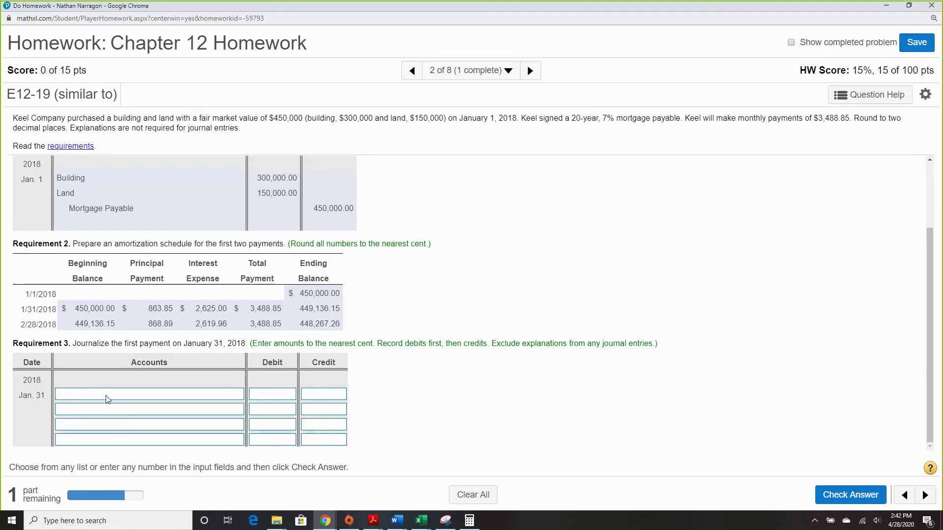
left_click(108, 399)
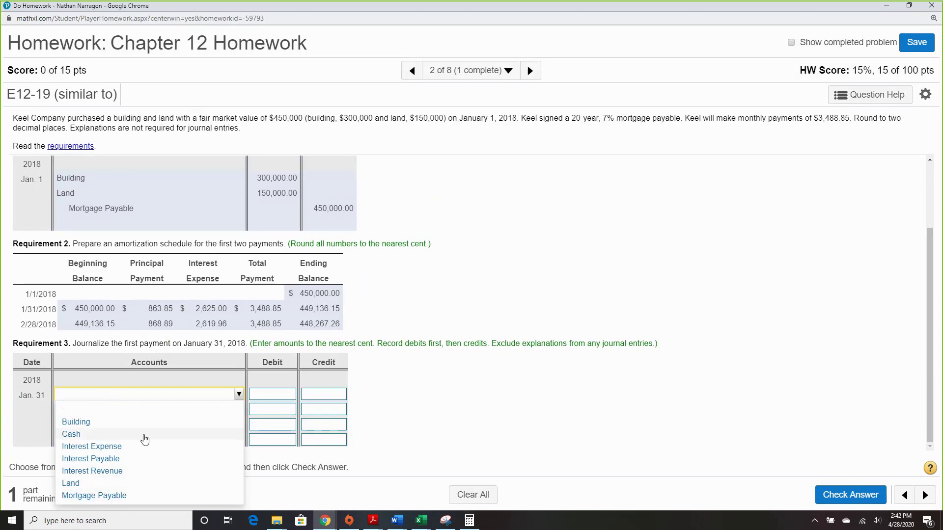
left_click(156, 496)
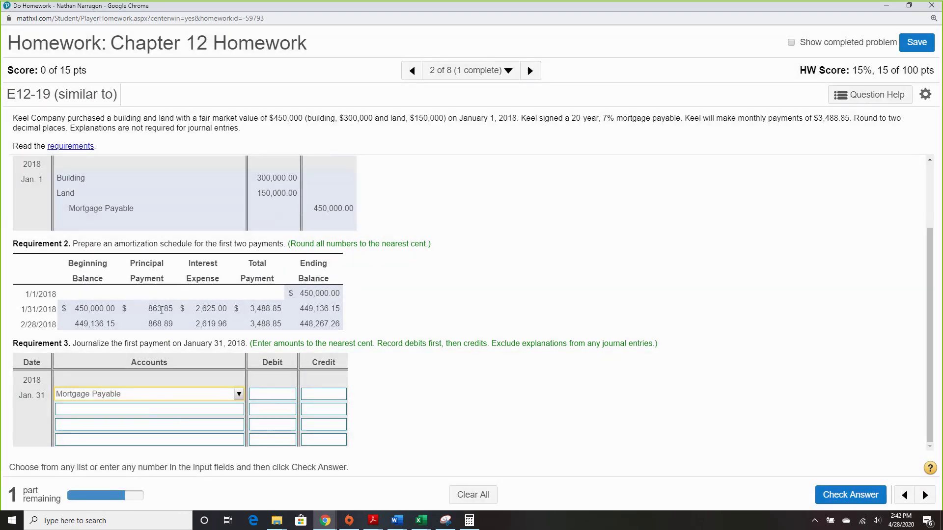
left_click(177, 409)
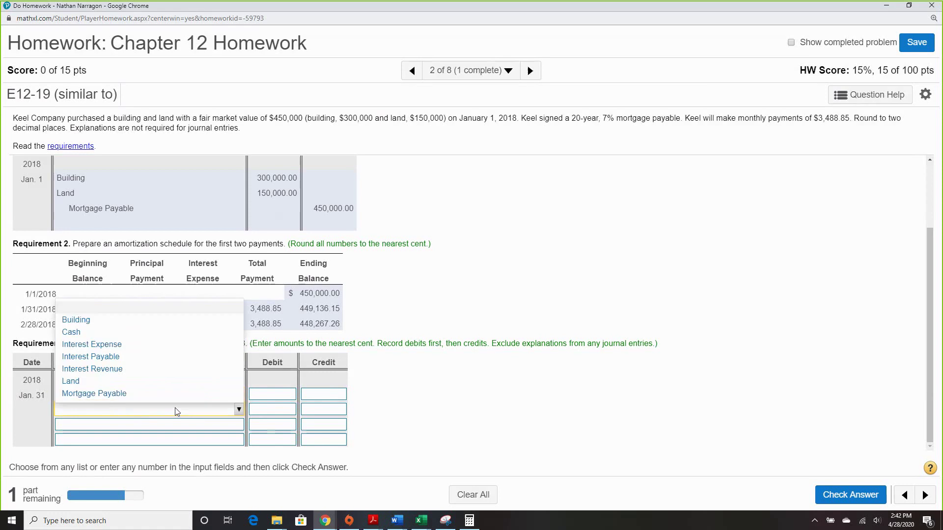
left_click(175, 345)
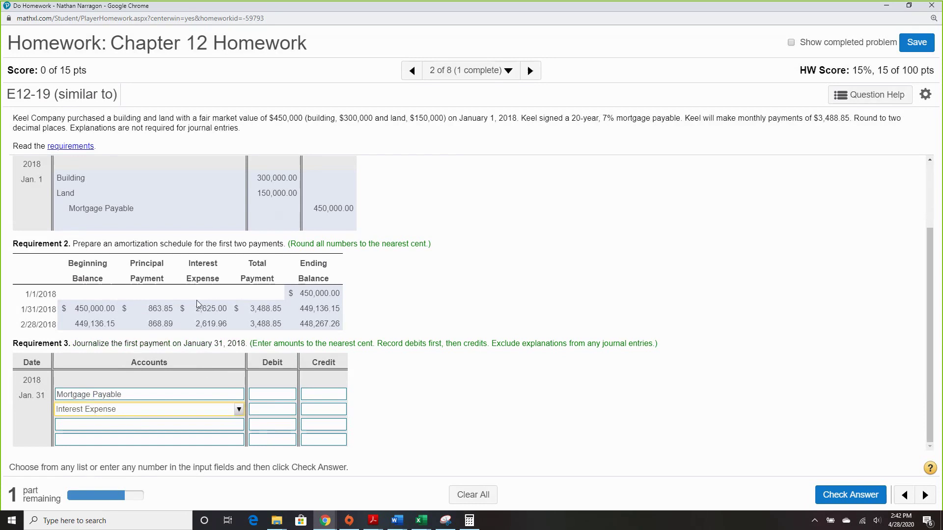
double_click(212, 310)
left_click(236, 309, "shift")
left_click(262, 306)
double_click(204, 308)
left_click_drag(255, 309, 285, 310)
left_click(143, 425)
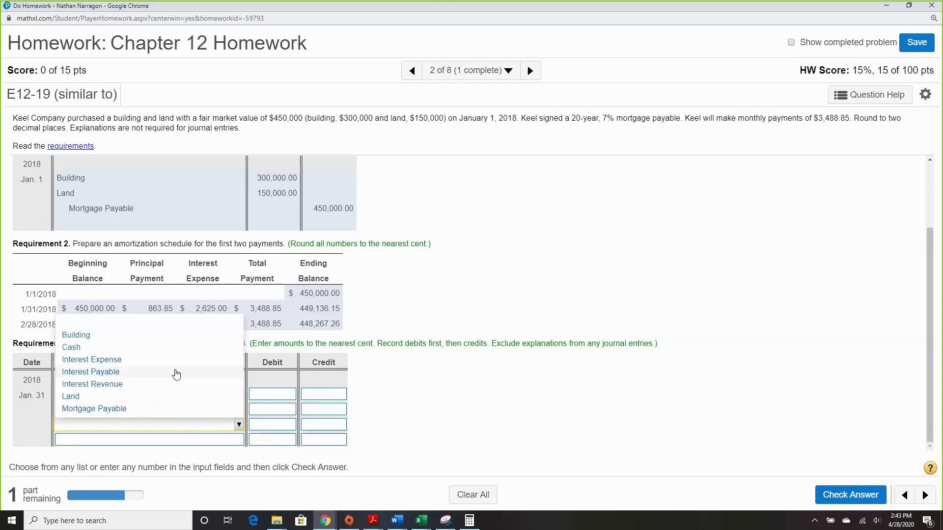
left_click(173, 347)
Step: Debit Mortgage Payable 863.85 and Interest Expense 2625, and credit Cash 3488.85 in the January 31 entry
left_click(285, 395)
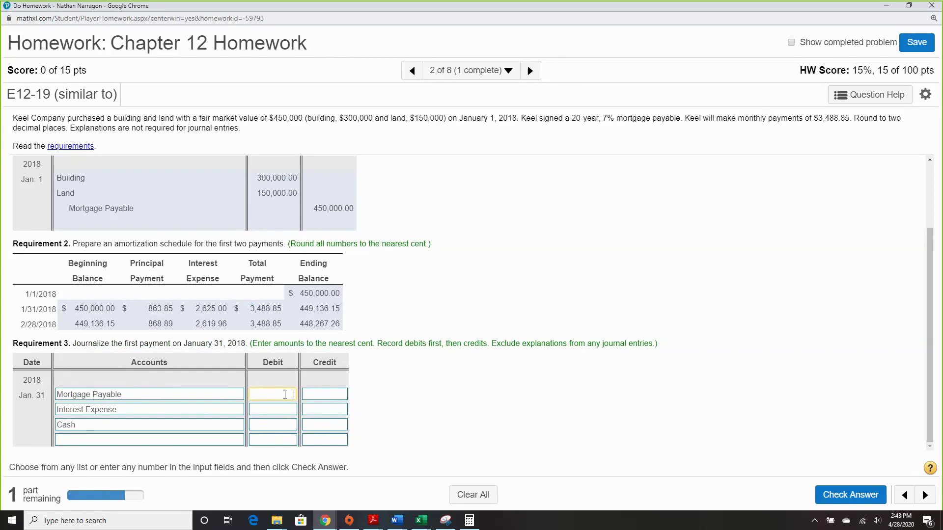
type("3")
key("BackSpace")
type("863.85")
left_click(282, 412)
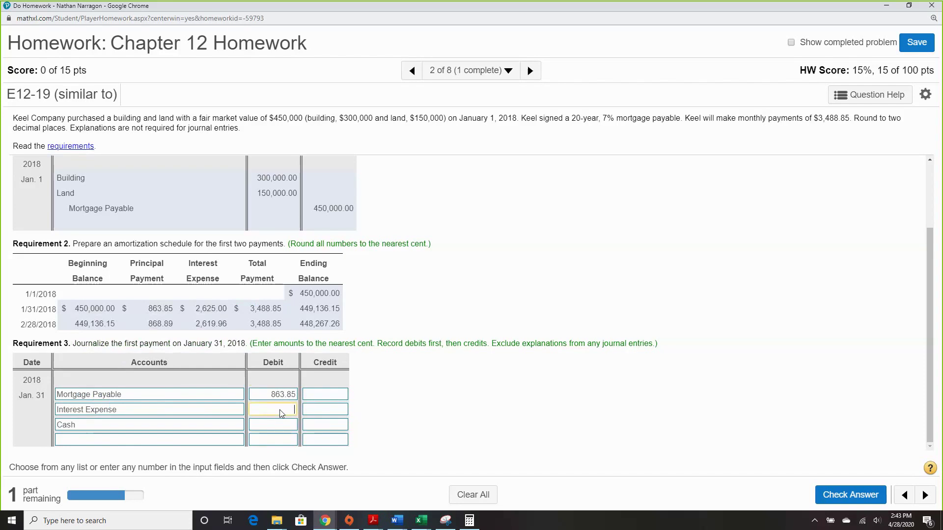
type("2625")
left_click(332, 425)
type("3")
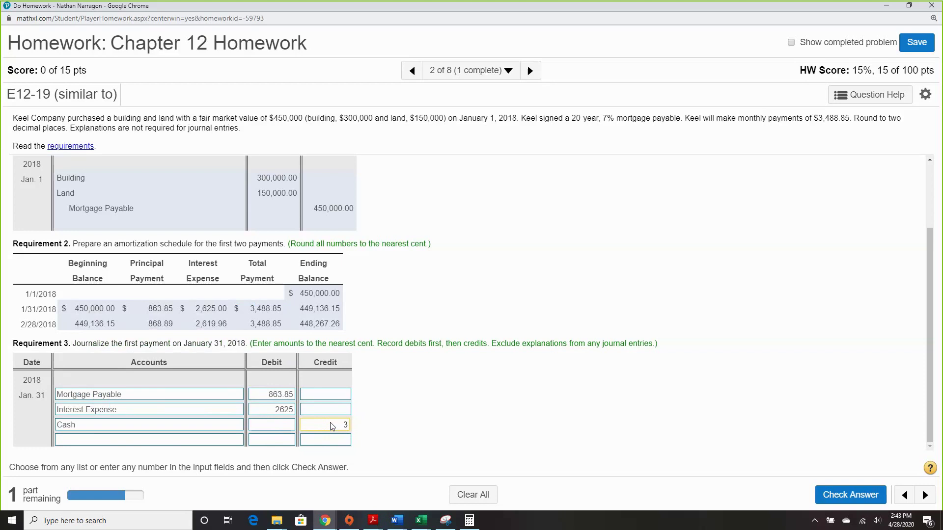
type("488.85")
Step: Submit the January 31 payment entry for checking and dismiss the feedback
scroll(386, 328, "up", 1)
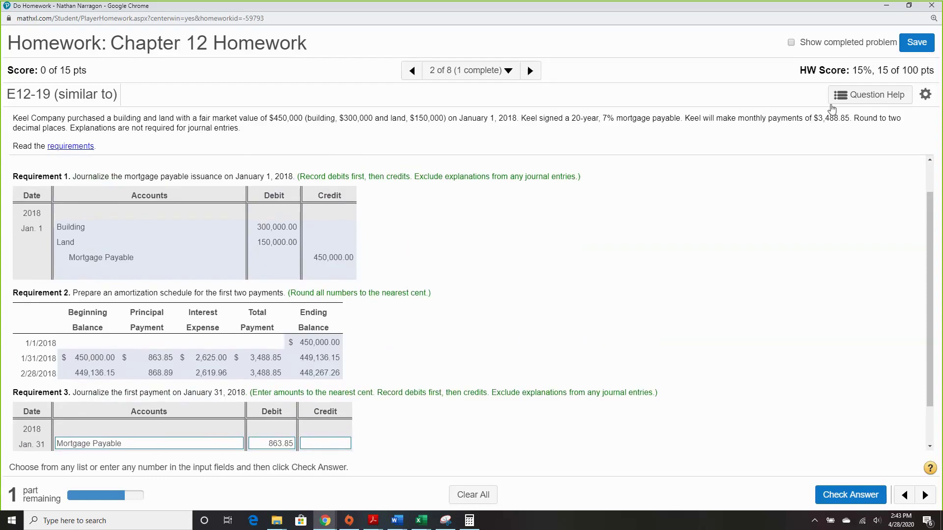
scroll(574, 351, "down", 1)
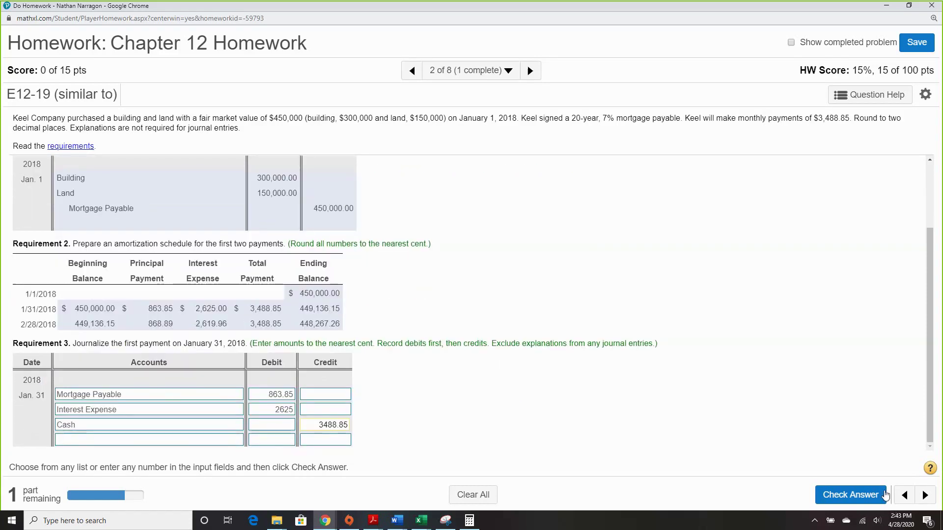
left_click(864, 499)
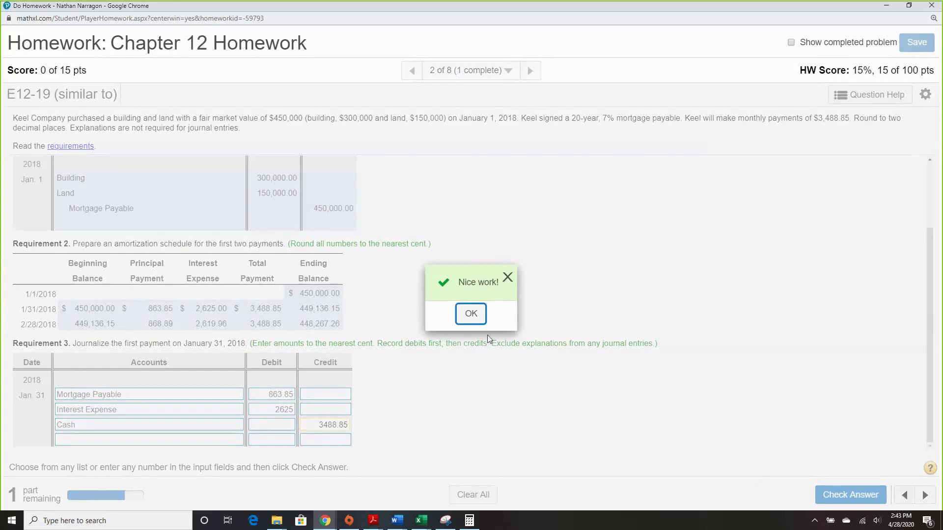
left_click(471, 314)
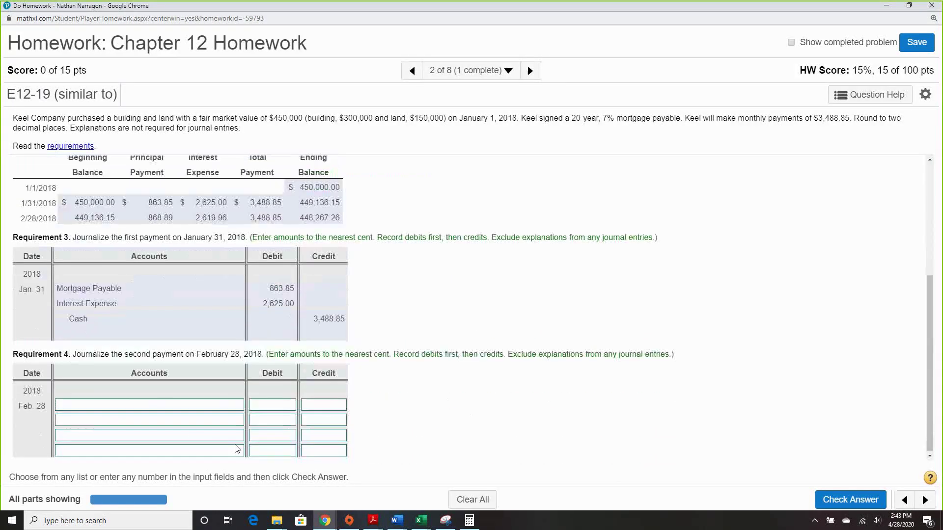
Step: Choose Mortgage Payable, Interest Expense and Cash as the accounts for the February 28 payment entry in Requirement 4
left_click(191, 407)
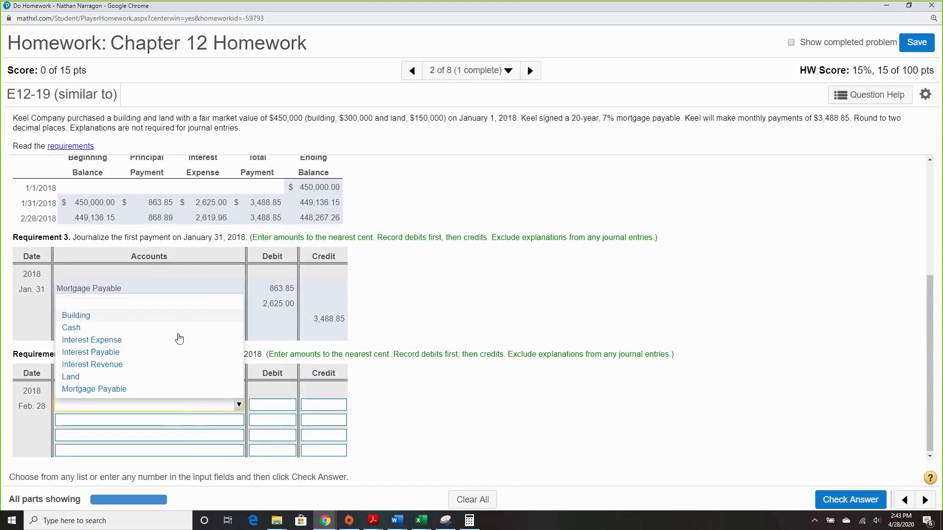
left_click(177, 391)
left_click(164, 420)
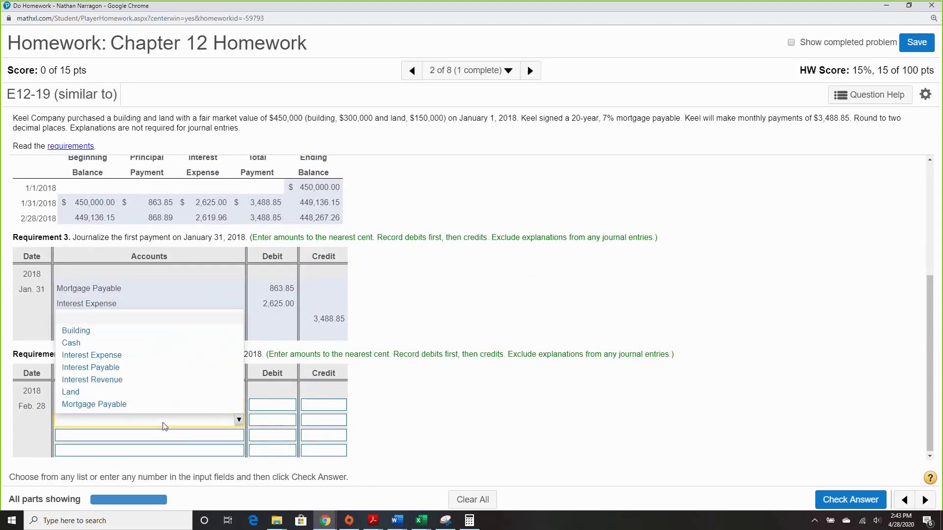
left_click(172, 355)
left_click(188, 436)
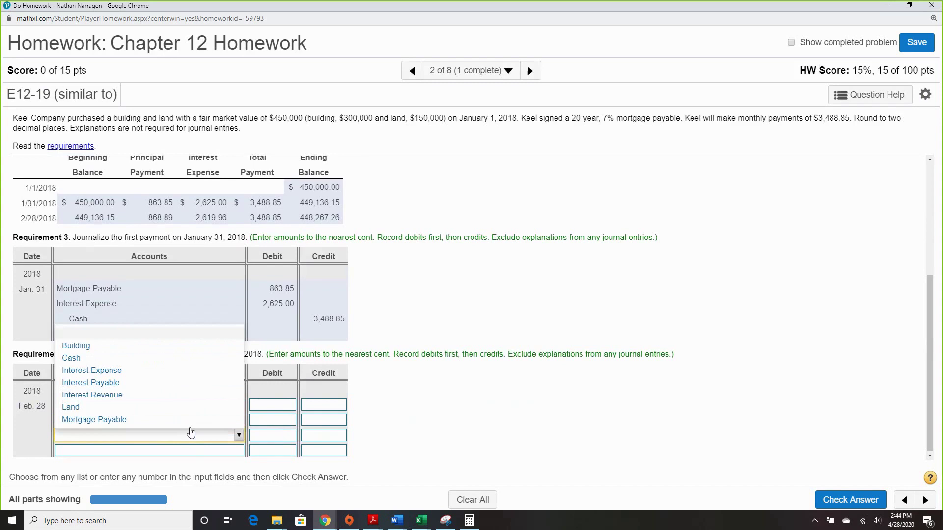
left_click(183, 361)
Step: Complete the February 28 entry with debits of 868.89 and 2619.96 and a 3488.85 Cash credit, and submit it to reach the next question
left_click(284, 405)
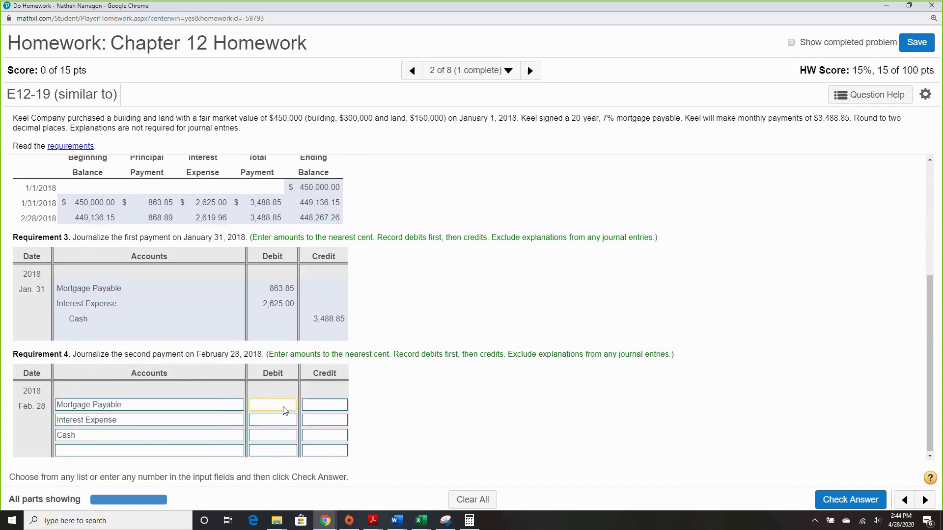
type("868.89")
left_click(290, 424)
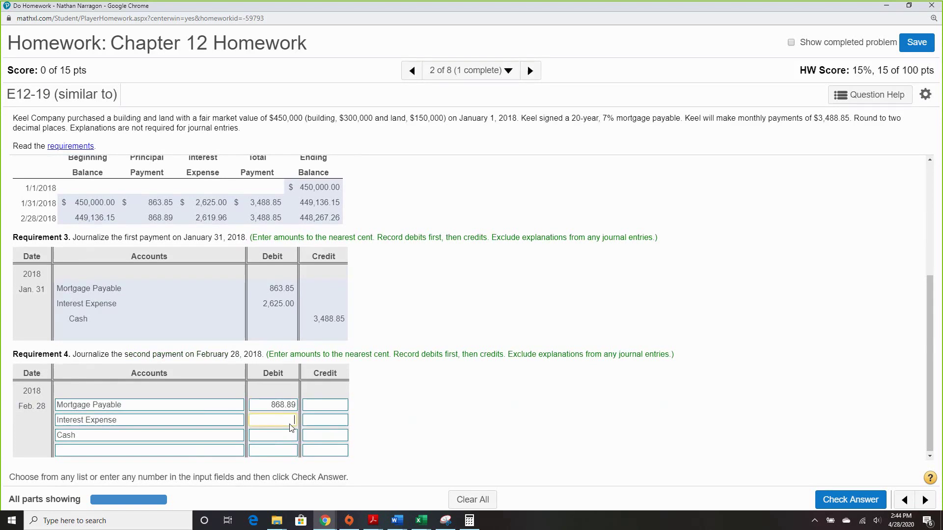
type("2619.96")
left_click(329, 437)
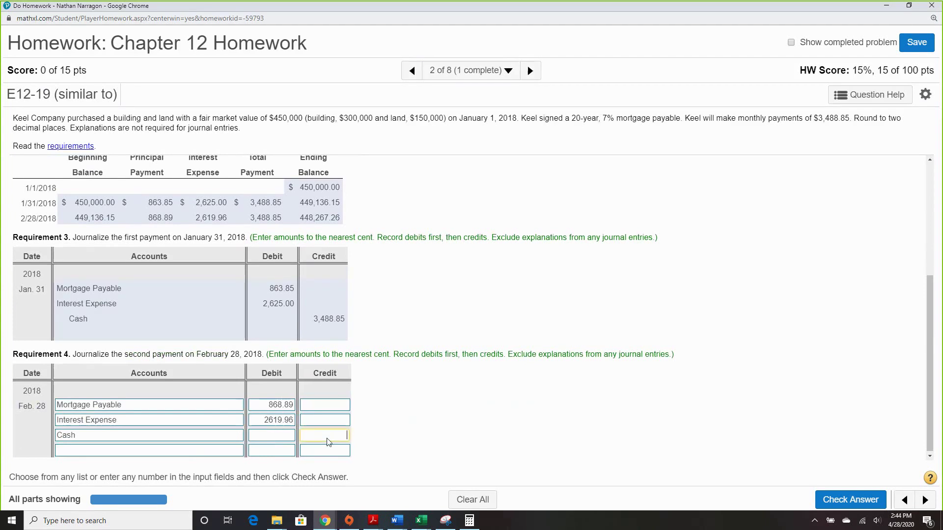
type("3488.85")
left_click(838, 507)
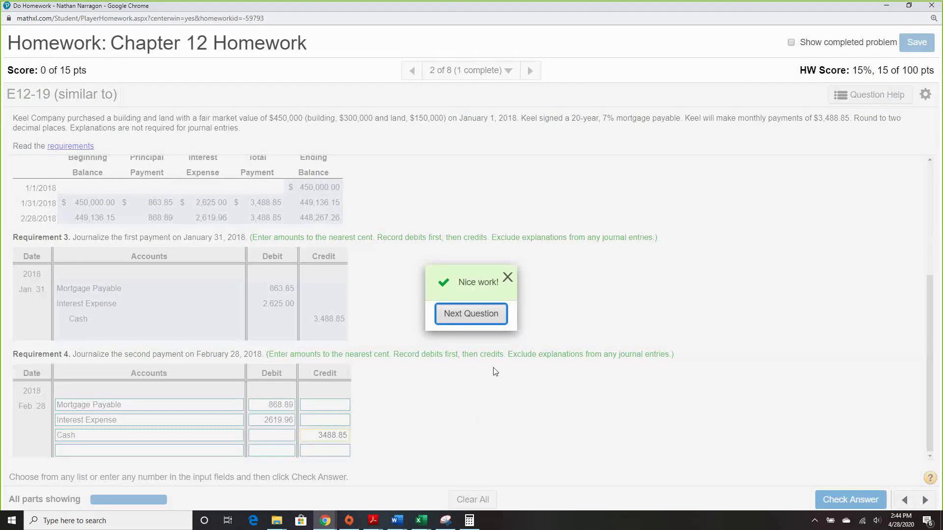
left_click(482, 322)
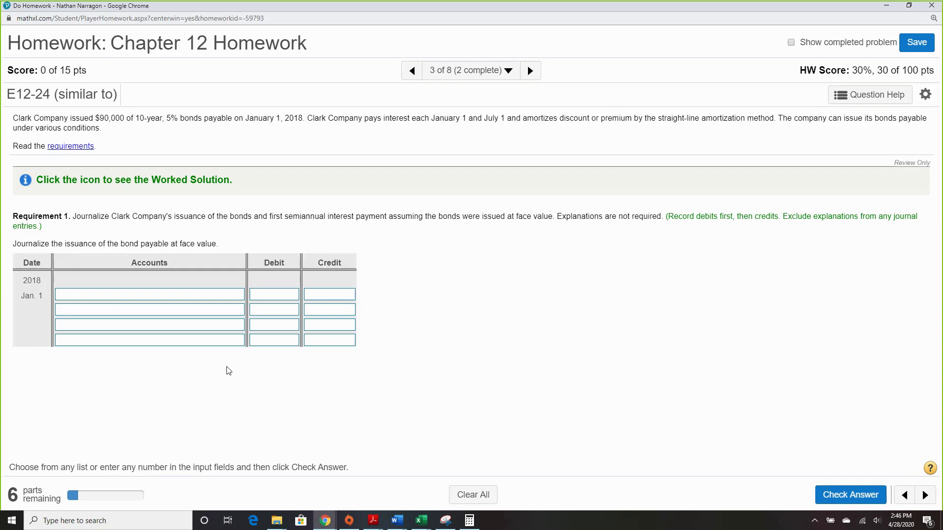
Step: Choose Cash and Bonds Payable as the accounts for Clark Company's January 1 bond issuance entry in E12-24
left_click(178, 297)
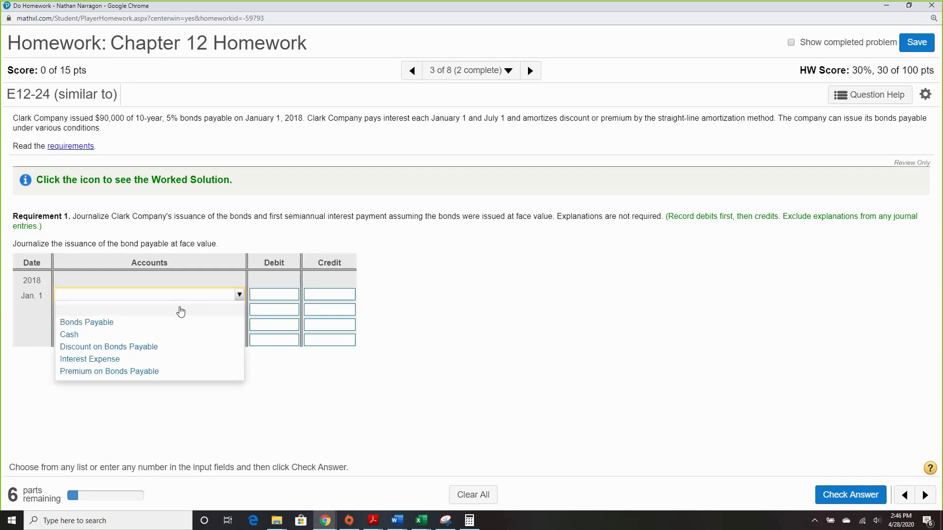
left_click(186, 336)
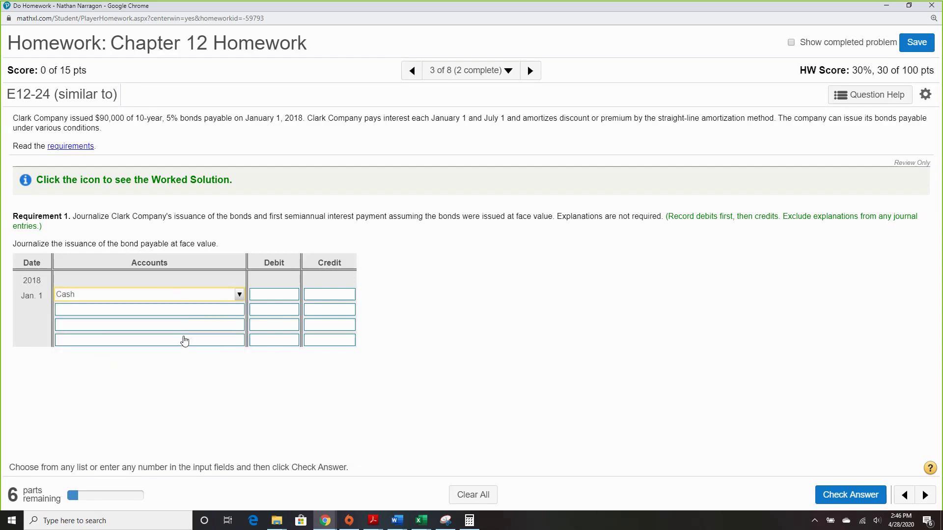
left_click(188, 313)
left_click(187, 348)
left_click(188, 318)
left_click(187, 336)
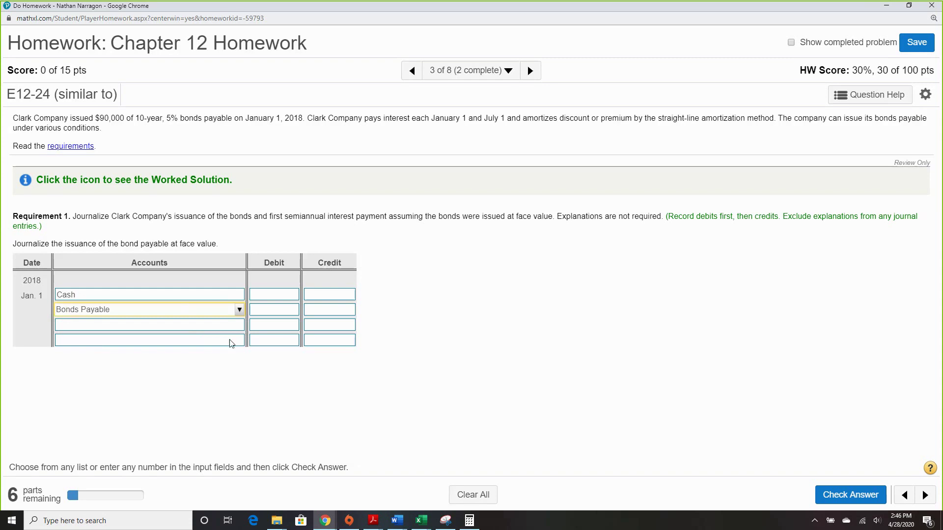
Step: Debit Cash 90000 and credit Bonds Payable 90000 in the January 1 issuance entry
left_click(268, 295)
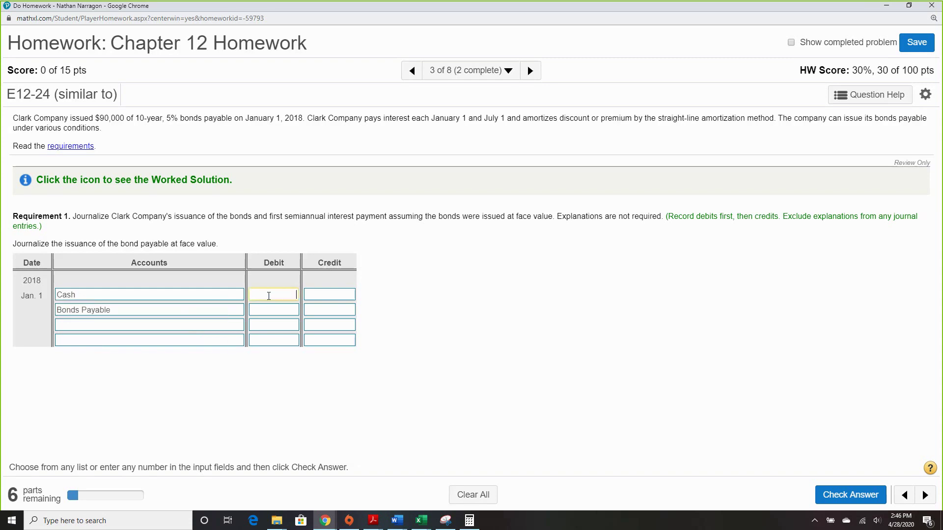
type("90000")
left_click(319, 308)
type("90000")
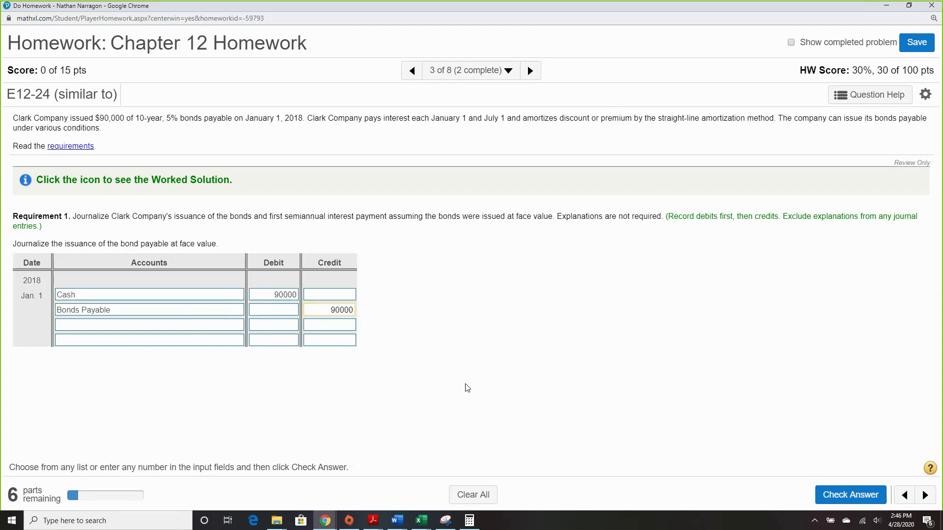
Step: Submit the bond issuance entry for checking and dismiss the feedback
left_click(181, 346)
left_click(181, 345)
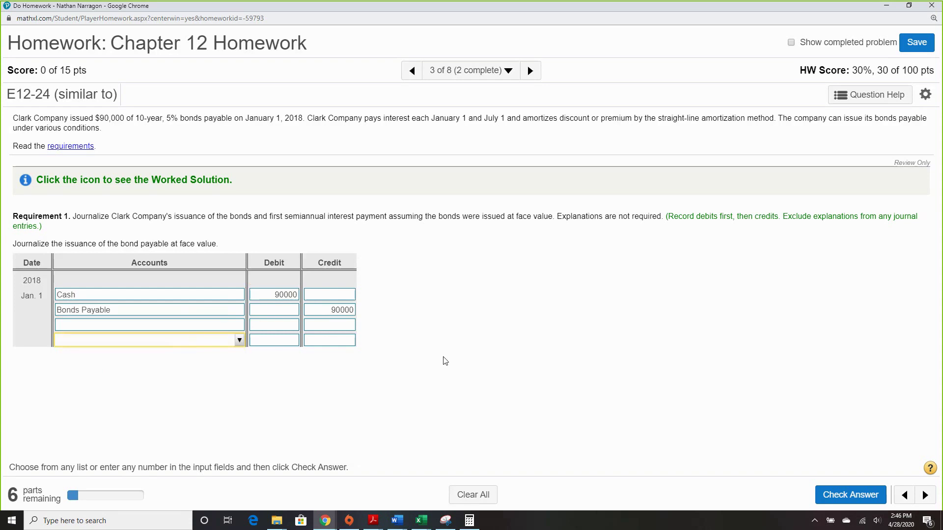
left_click(850, 495)
left_click(467, 318)
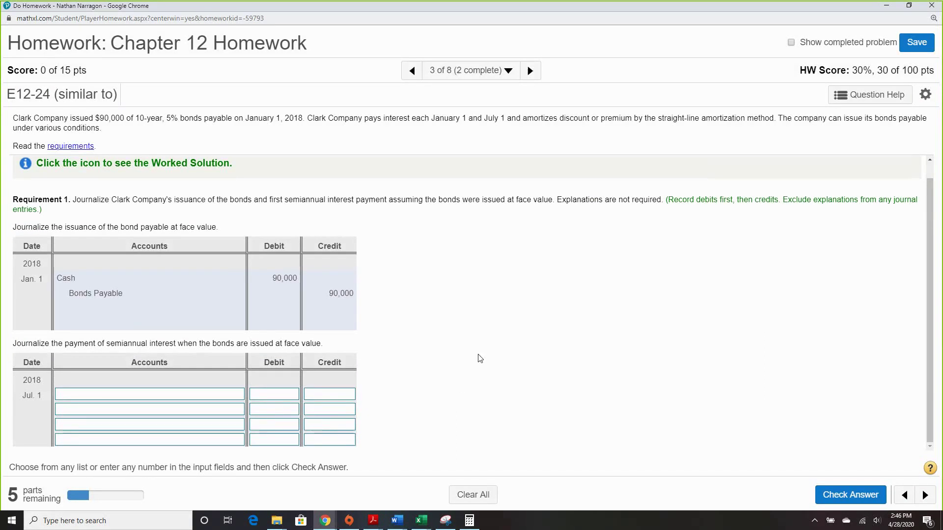
Step: Choose Interest Expense and Cash as the accounts for the July 1 semiannual interest payment entry
left_click(193, 397)
left_click(186, 462)
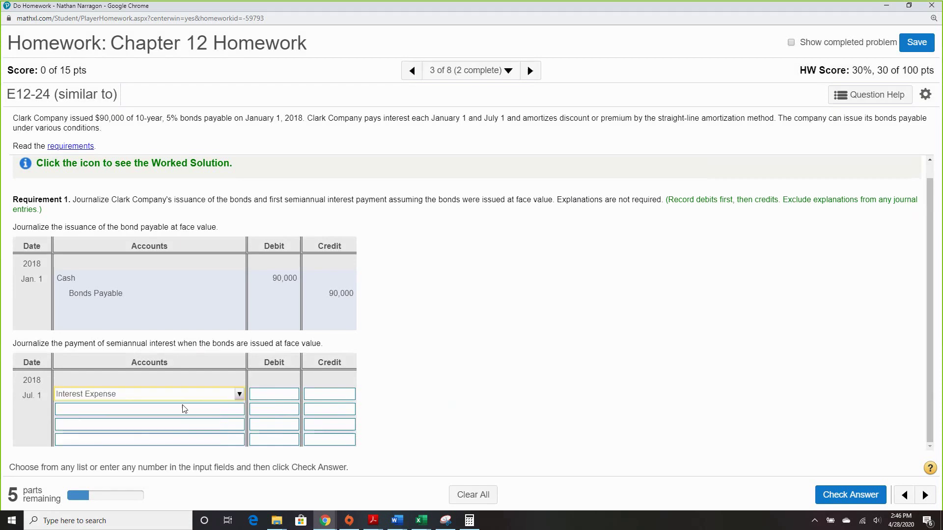
left_click(184, 412)
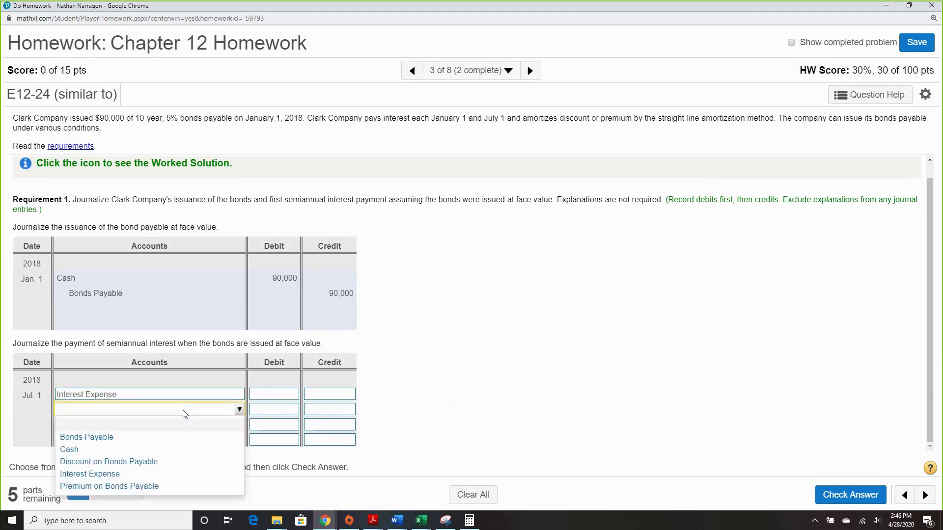
left_click(170, 450)
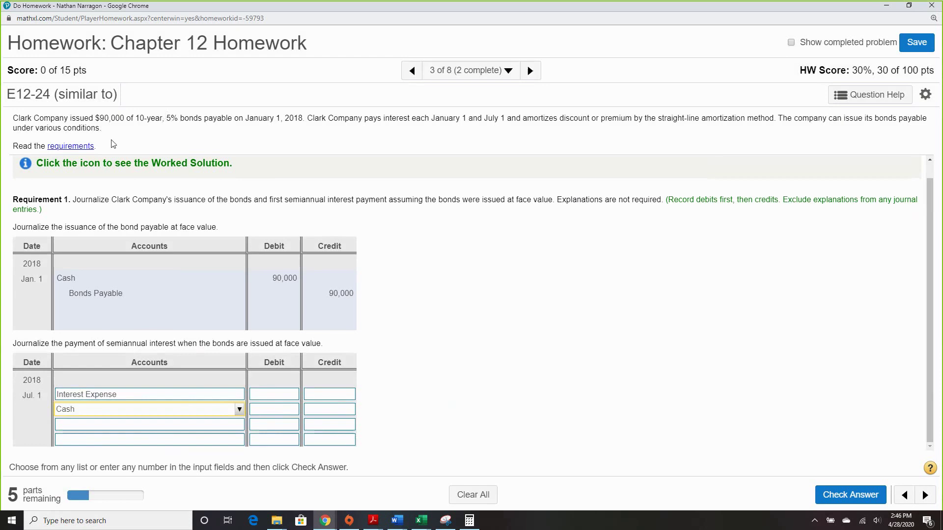
Step: Switch to Calculator and compute the annual bond interest as 90000 × 0.05
left_click(467, 521)
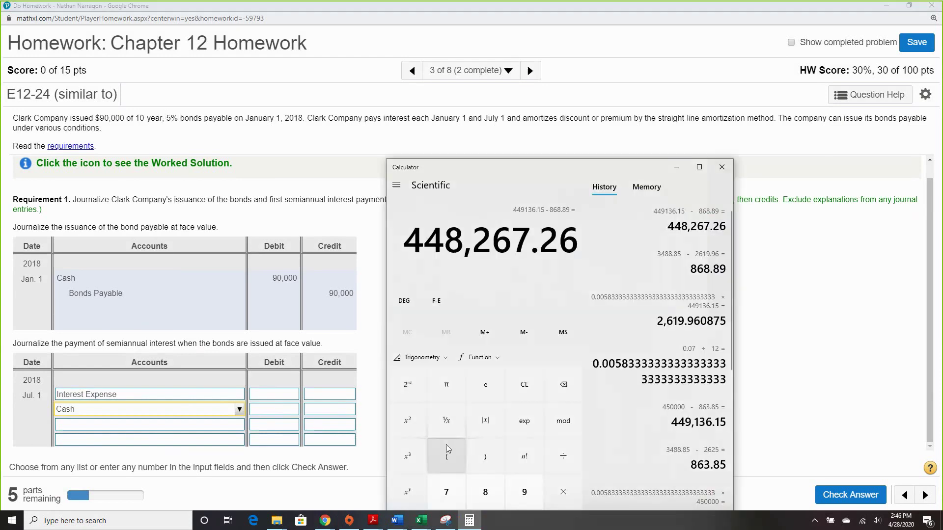
type("900000")
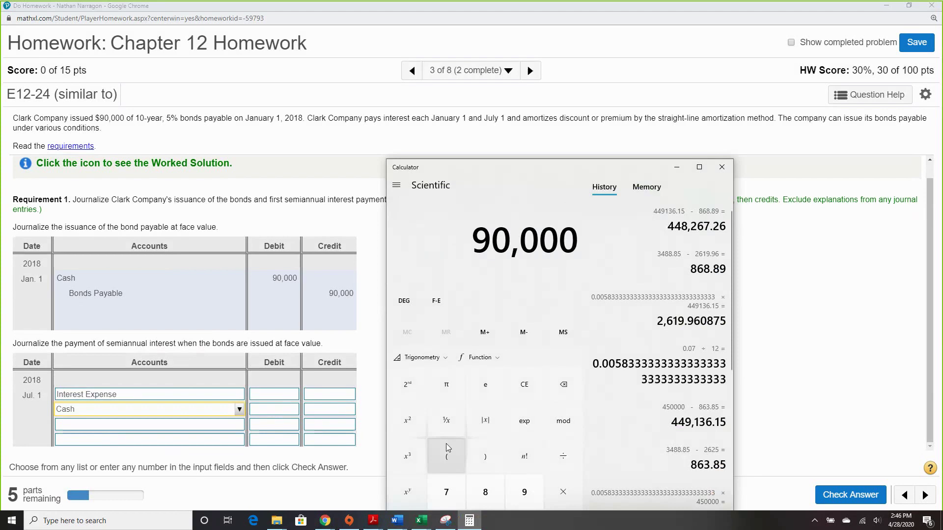
key("asterisk")
type(".05")
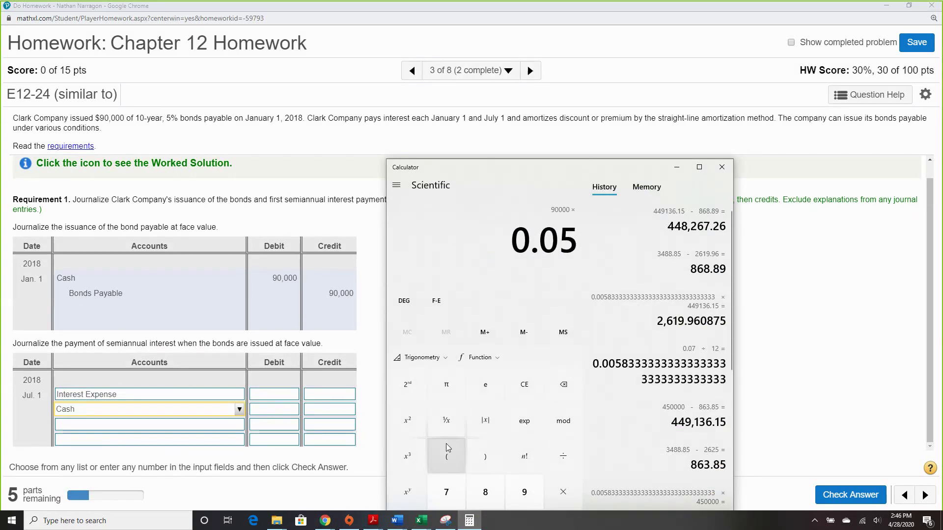
key("Return")
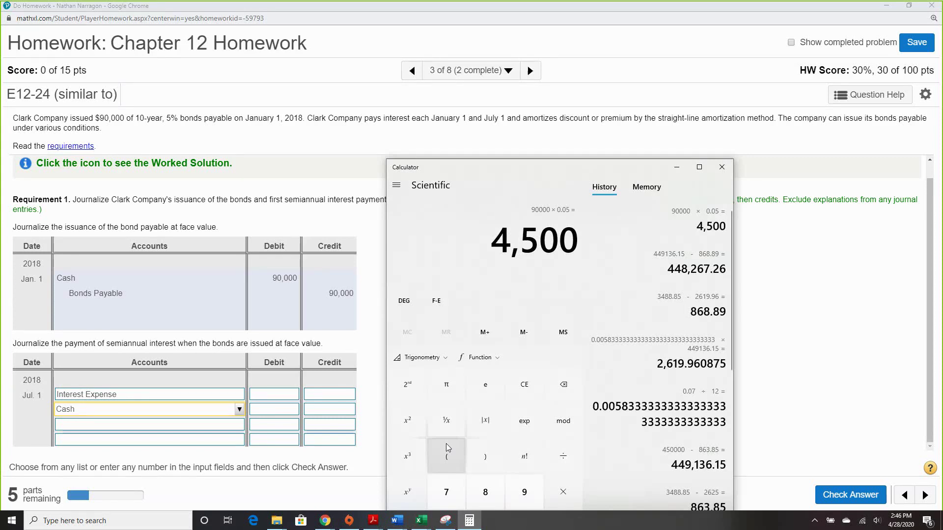
Step: Divide the annual bond interest of 4500 by 2 to compute the semiannual payment
key("slash")
type("2")
key("Return")
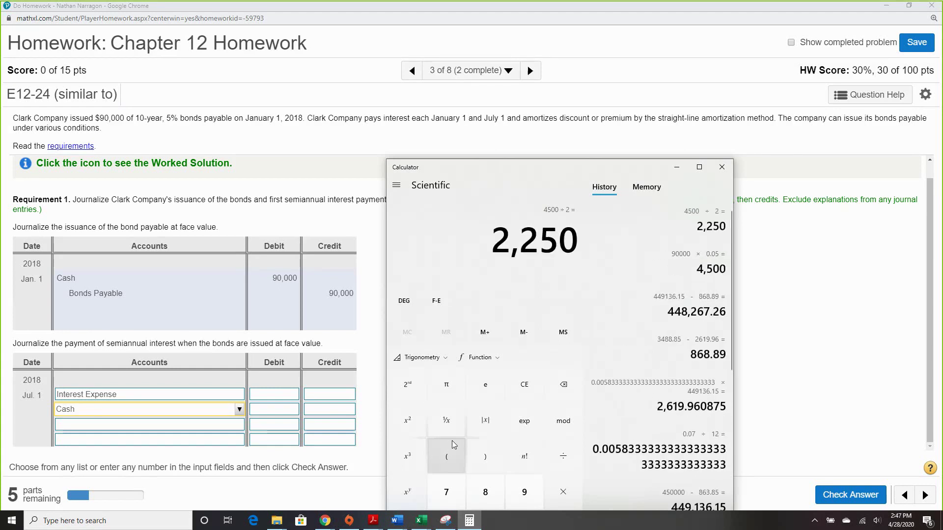
Step: Debit Interest Expense 2250 and credit Cash 2250 in the July 1 face-value entry, and submit it for checking
left_click(285, 396)
type("2250")
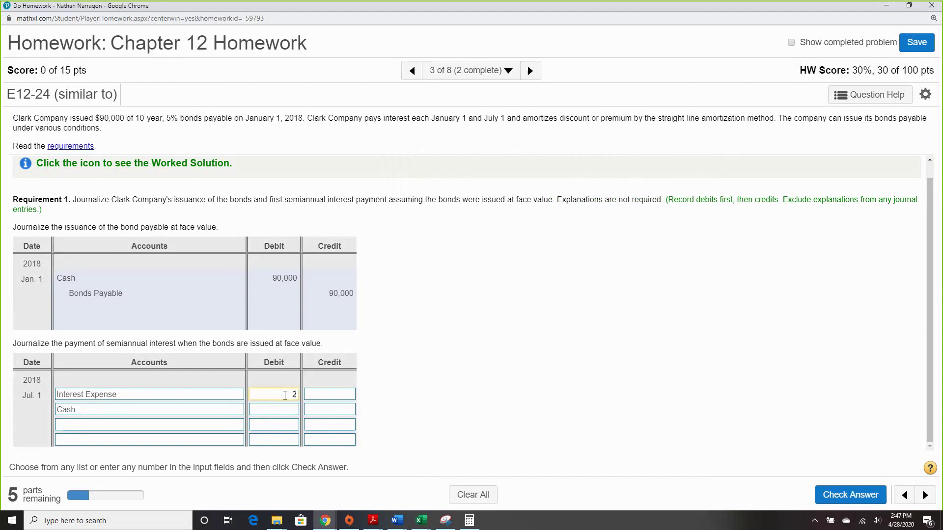
left_click(325, 407)
type("2225")
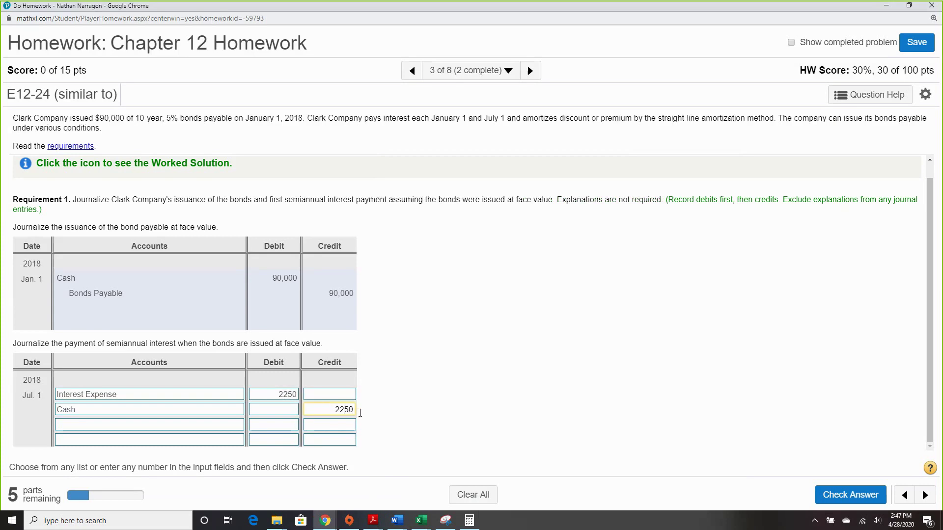
left_click(845, 495)
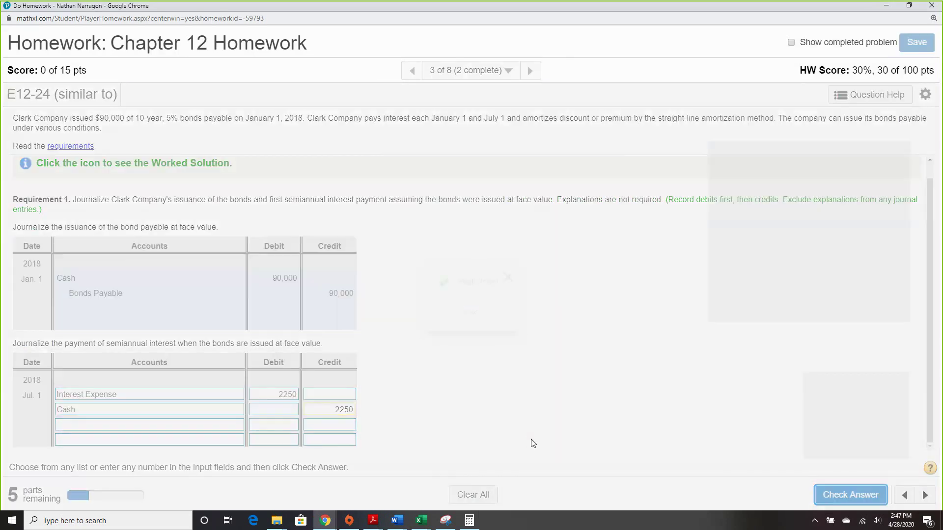
left_click(470, 312)
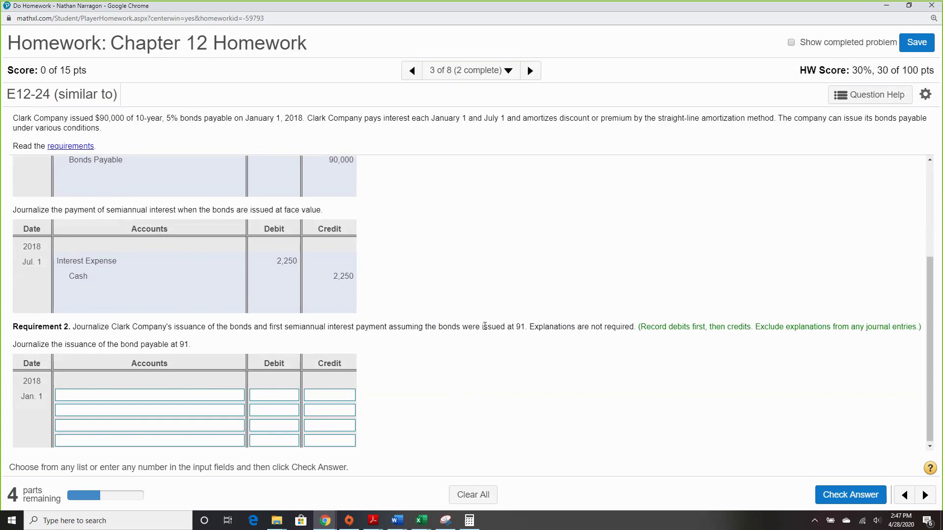
Step: Choose Cash, Discount on Bonds Payable and Bonds Payable for the January 1 issuance at 91, crediting Bonds Payable 90000
left_click_drag(500, 326, 525, 328)
left_click(171, 397)
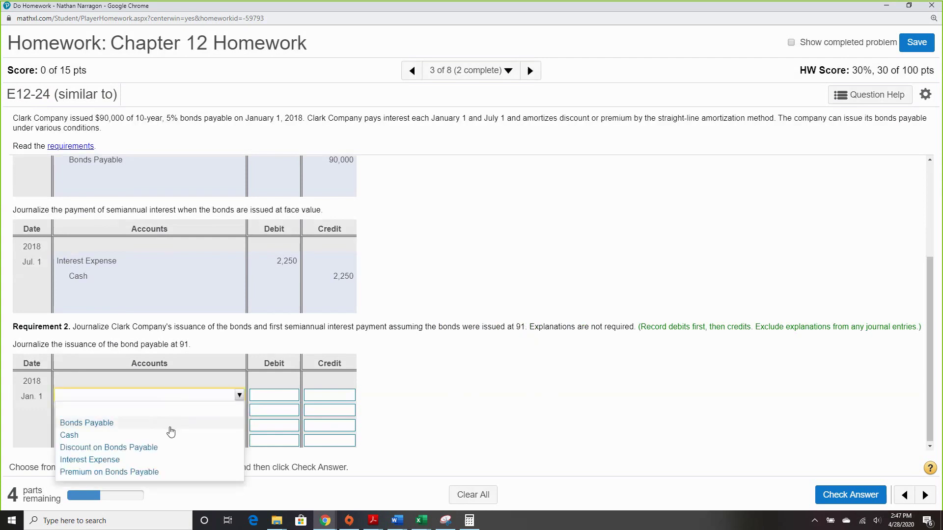
left_click(171, 435)
left_click(185, 411)
left_click(169, 459)
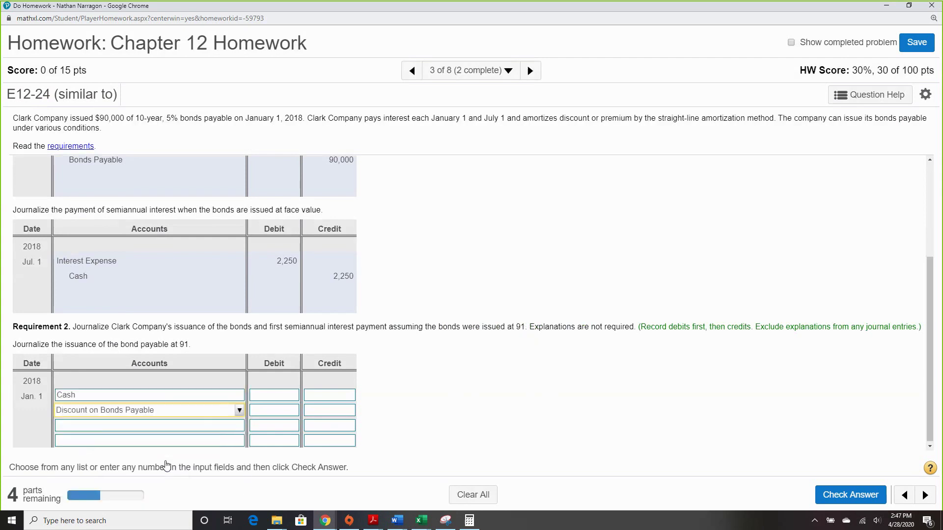
left_click(172, 426)
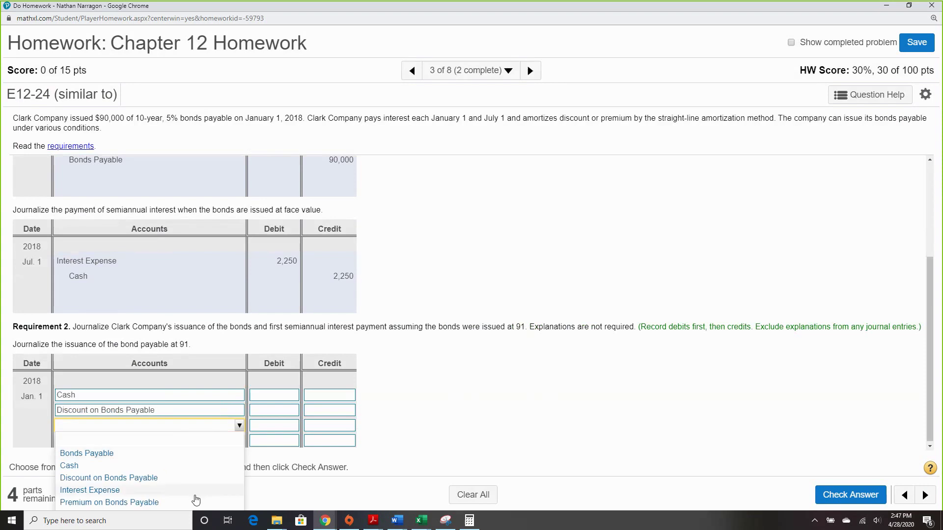
left_click(188, 454)
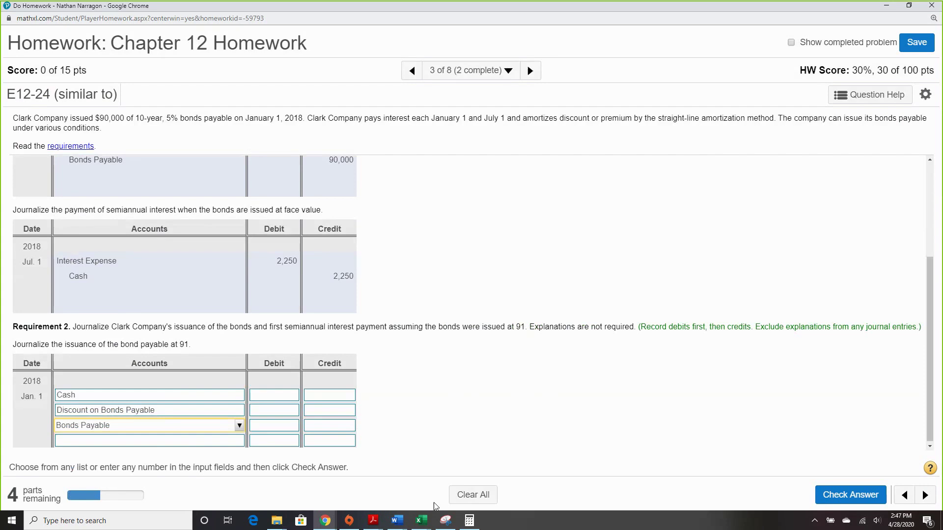
left_click(325, 425)
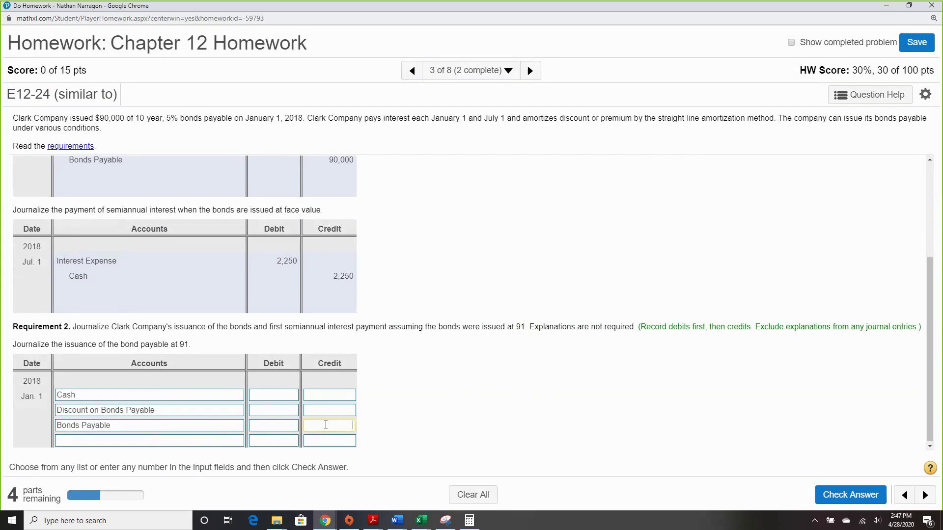
type("90000")
Step: Switch to Calculator to compute the issue proceeds as 90000 × 0.91, and debit Cash 81900 in the January 1 entry
left_click(463, 527)
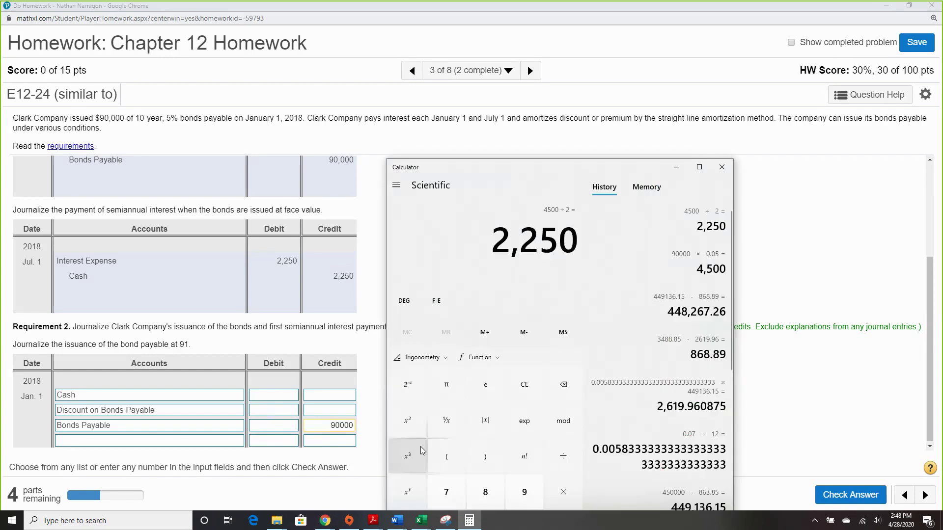
type("90,000")
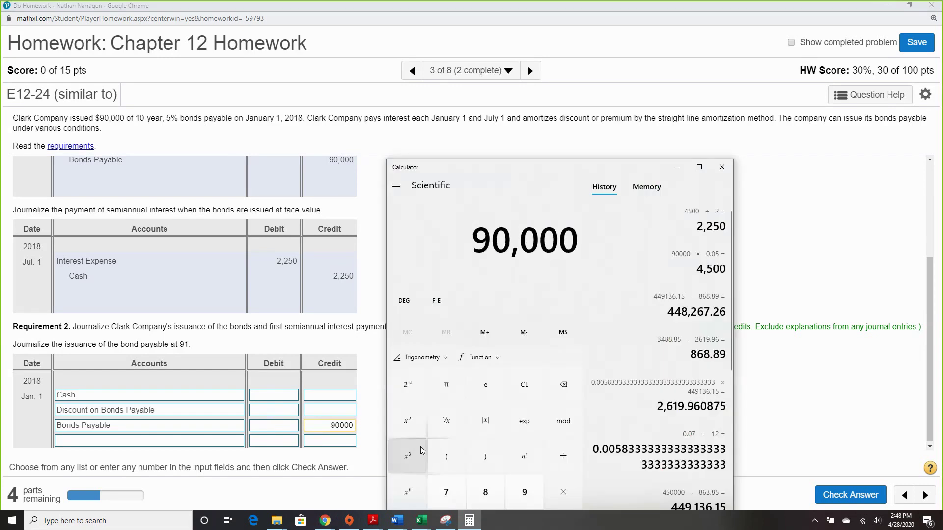
key("asterisk")
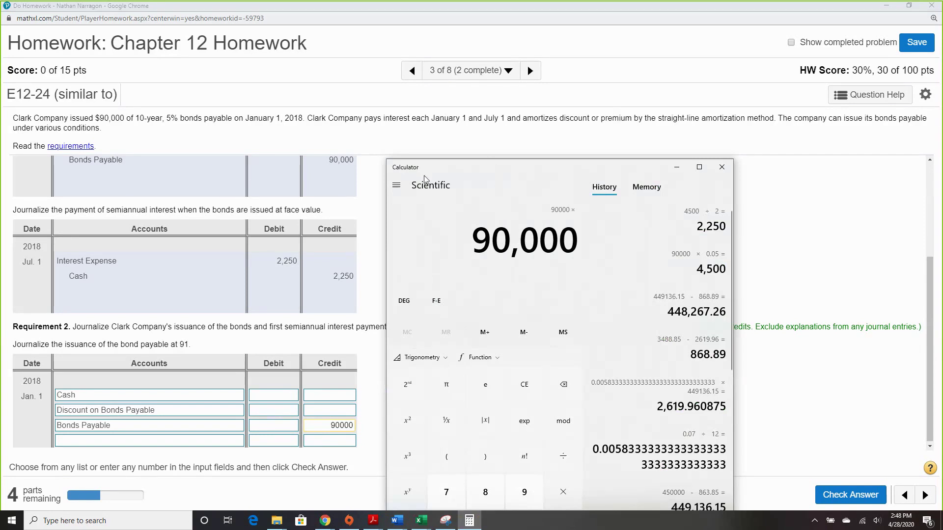
left_click_drag(540, 167, 183, 199)
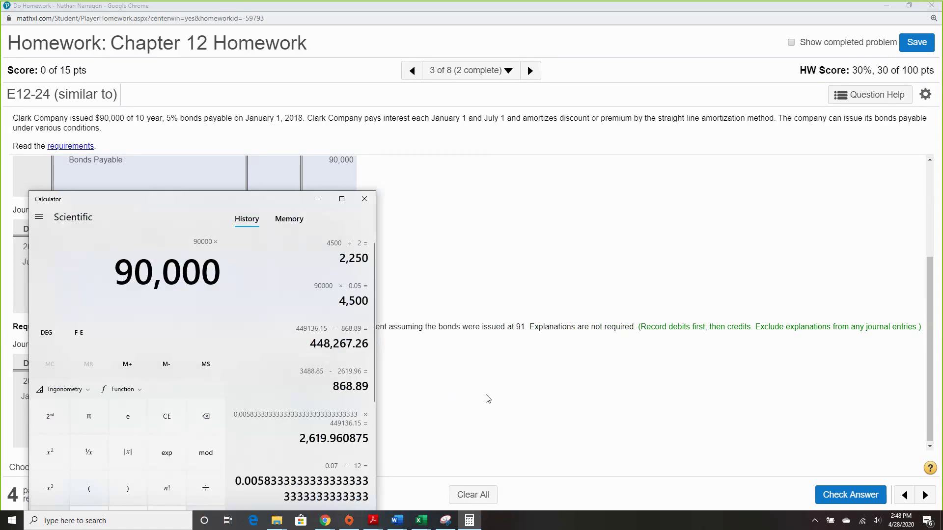
type("0.1")
key("BackSpace")
type("91")
key("Return")
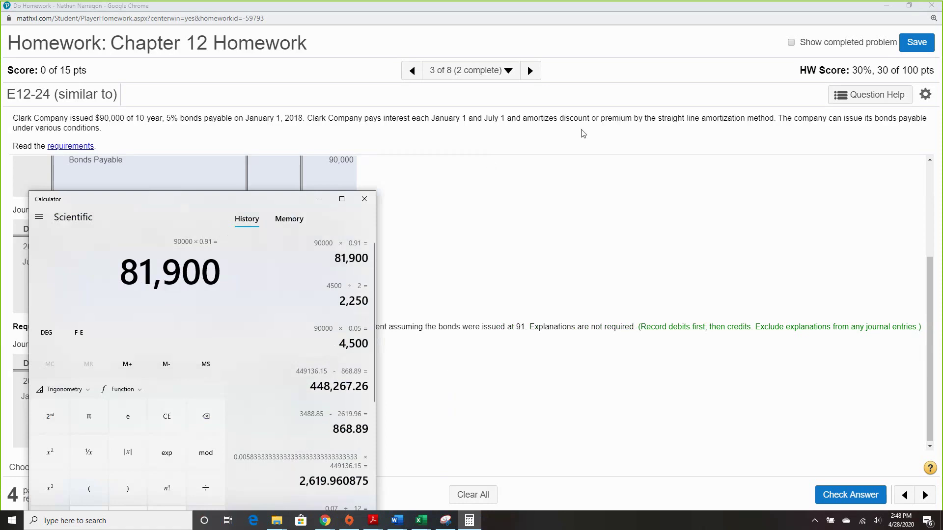
left_click_drag(173, 199, 526, 112)
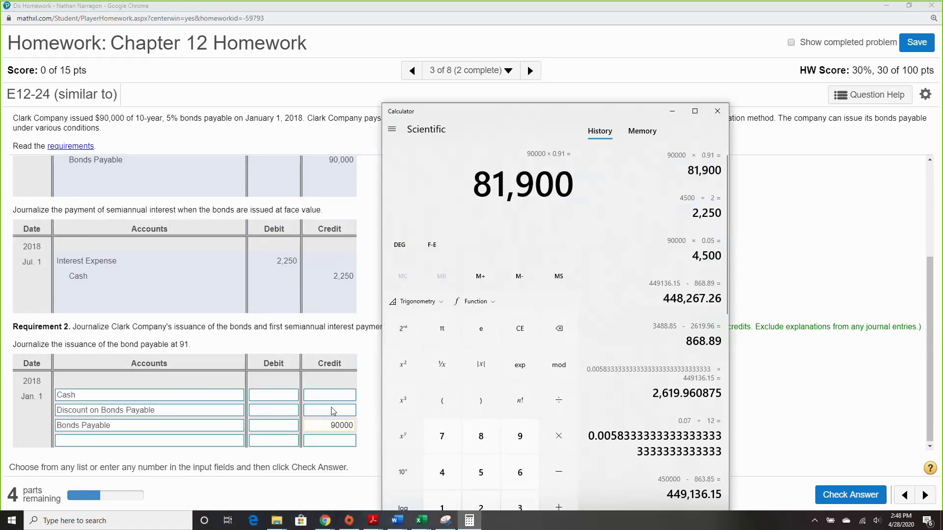
left_click(275, 399)
type("81900")
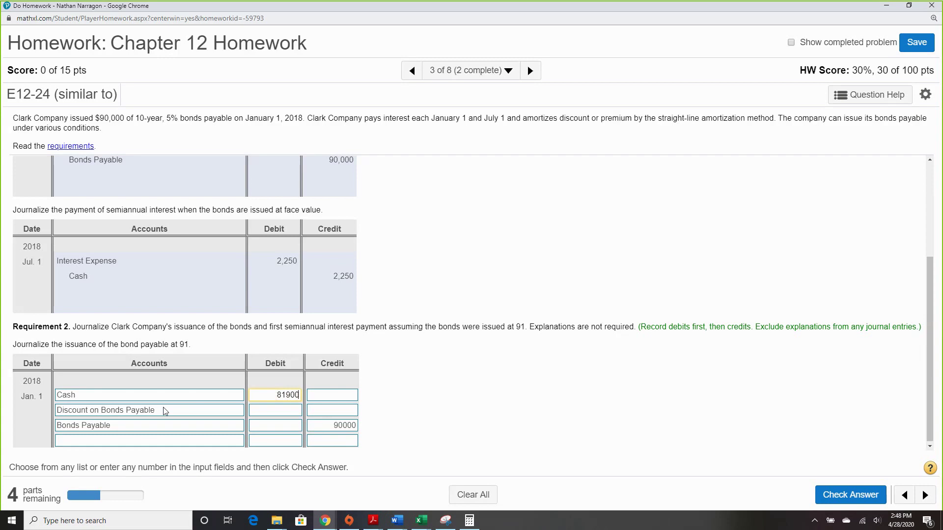
Step: Switch to Calculator and compute the bond discount as 90000 − 81900
left_click(469, 520)
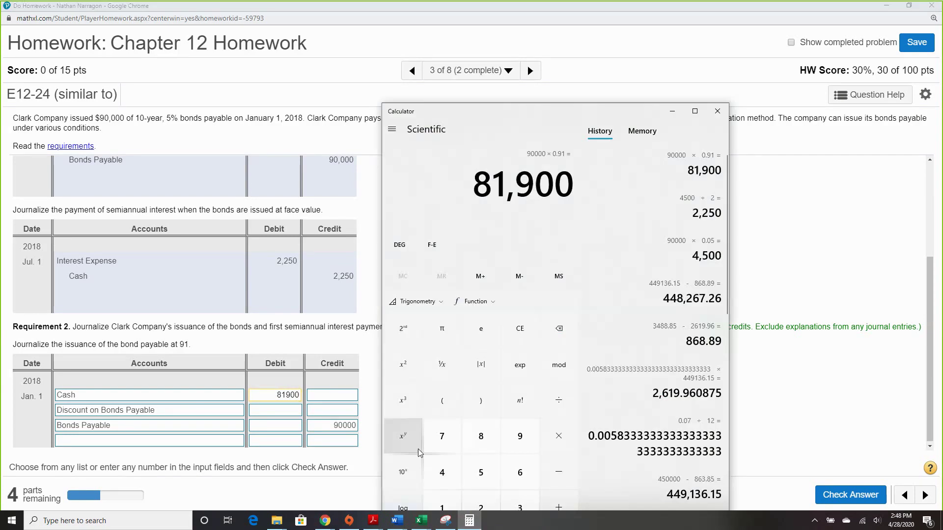
type("900000")
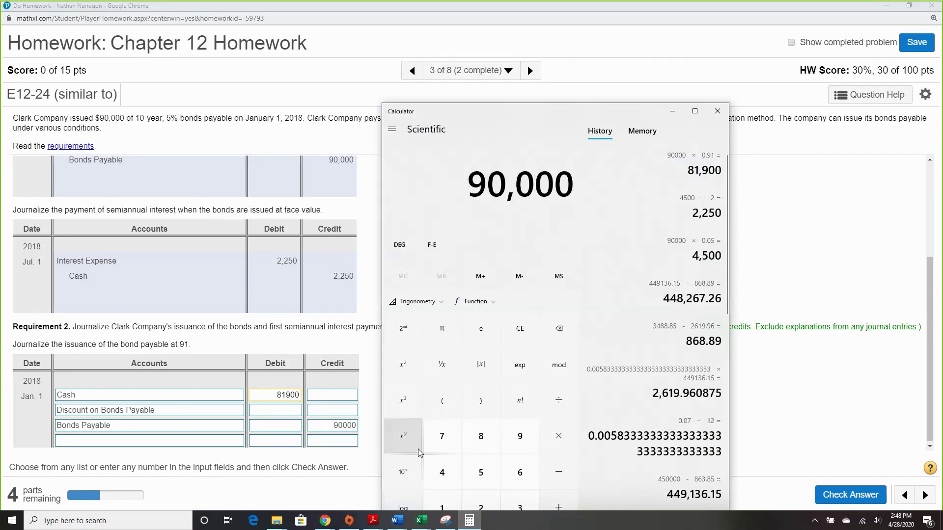
key("minus")
type("81900")
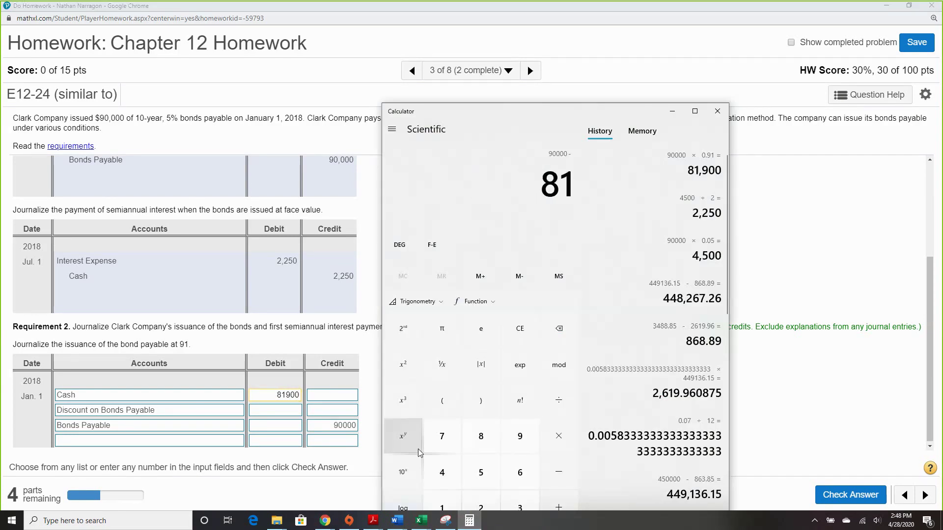
key("Return")
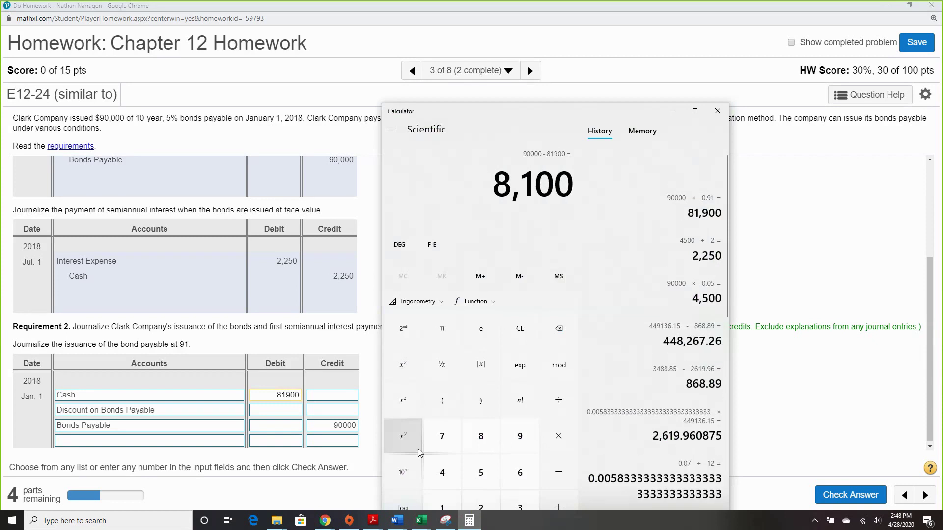
Step: Debit Discount on Bonds Payable 8100 in the January 1 entry and submit the entry for checking
left_click(289, 412)
type("8100")
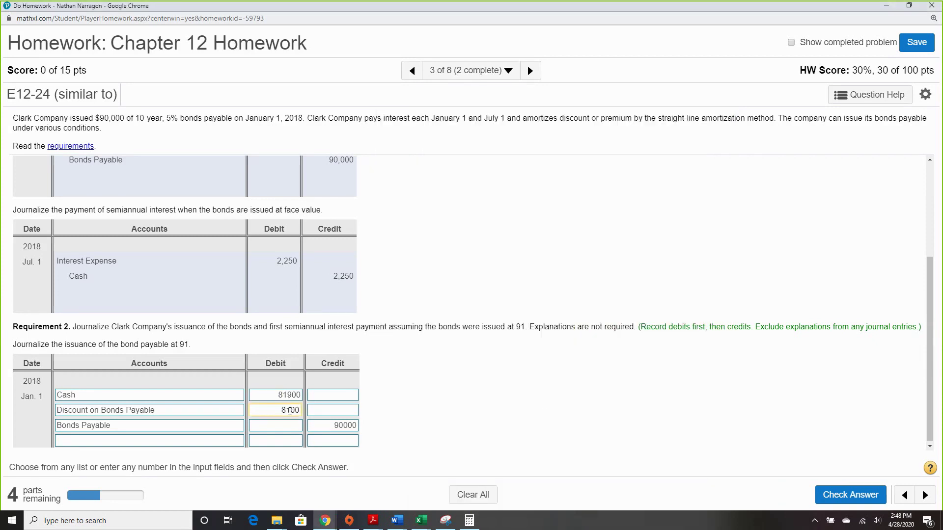
left_click(862, 498)
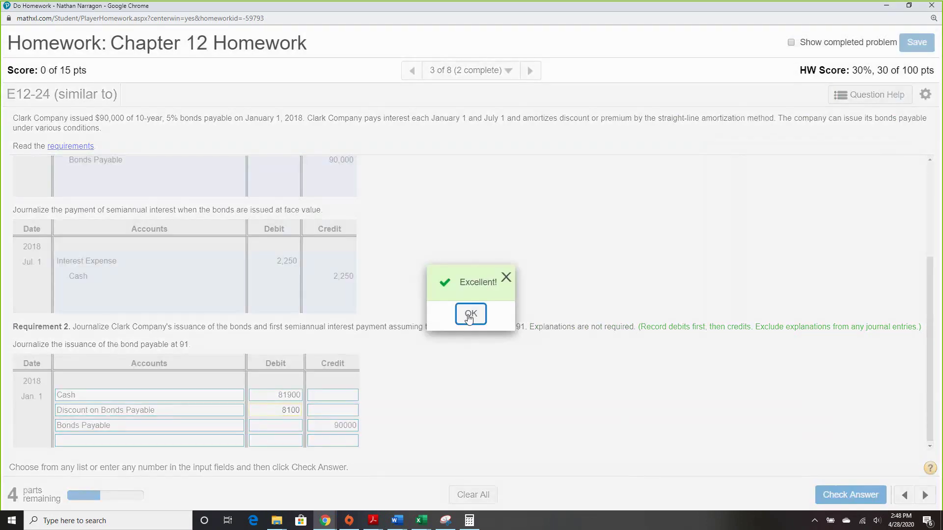
left_click(469, 316)
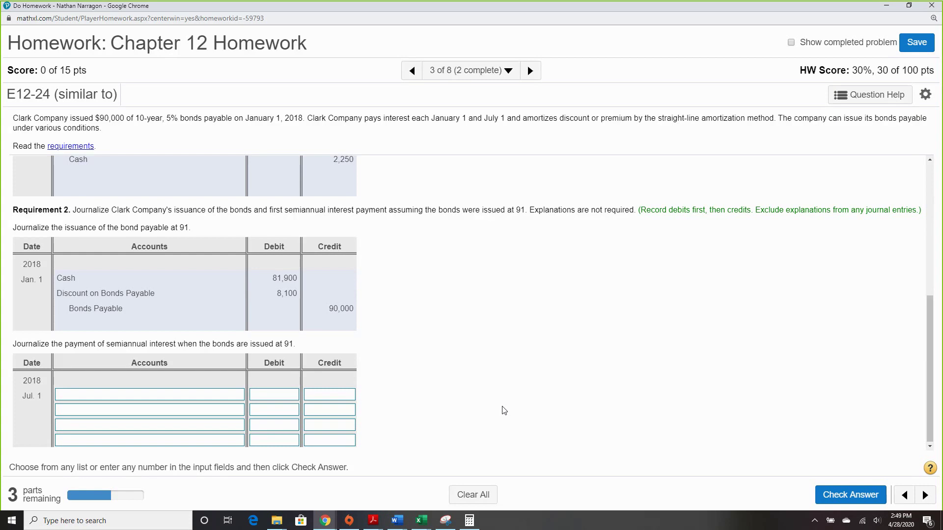
Step: Choose Interest Expense, Discount on Bonds Payable and Cash as the accounts for the July 1 interest payment at 91
left_click(226, 396)
left_click(193, 460)
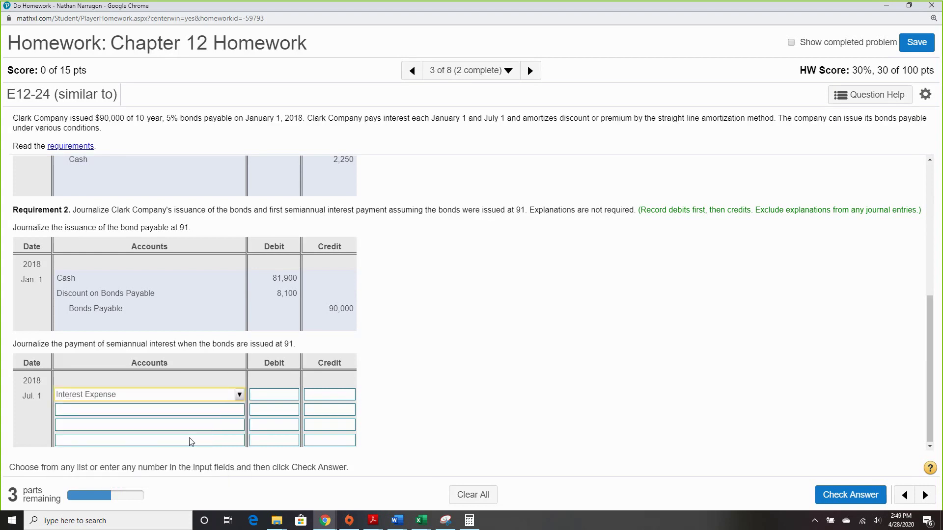
left_click(190, 425)
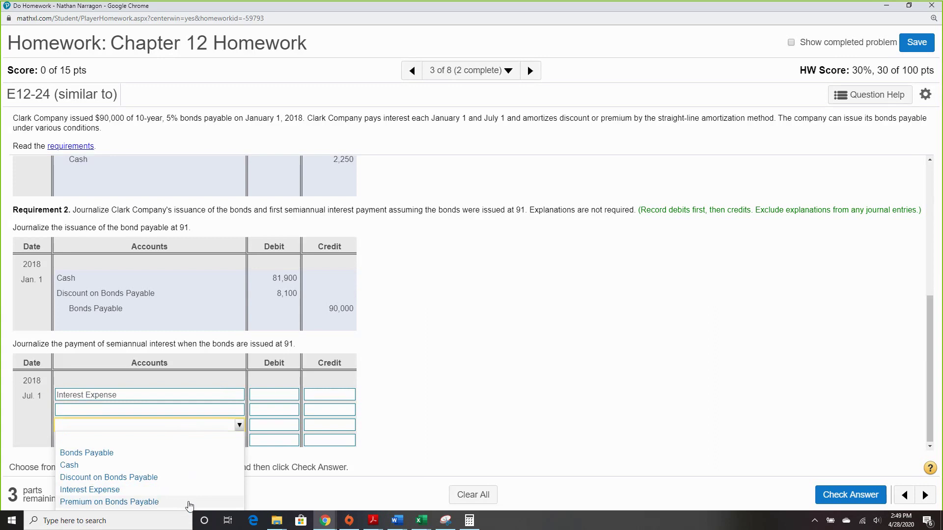
left_click(182, 465)
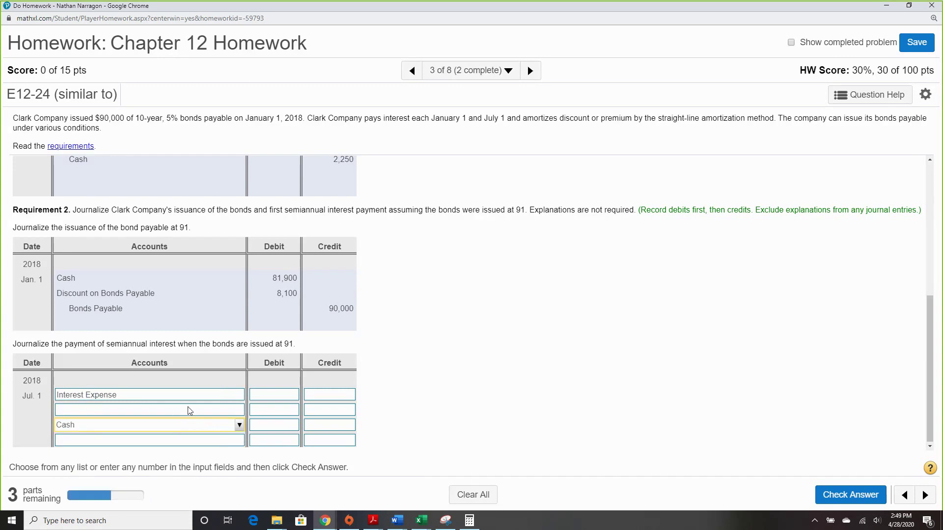
left_click(188, 410)
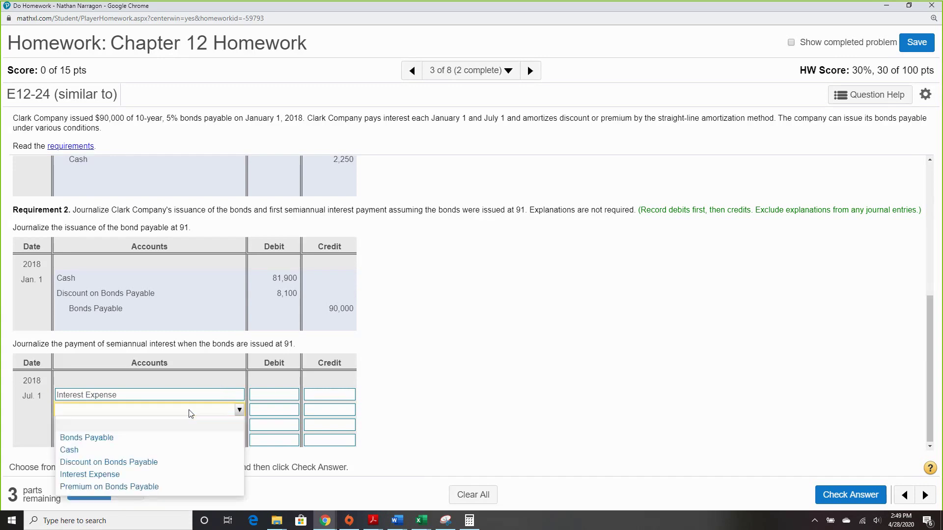
left_click(186, 463)
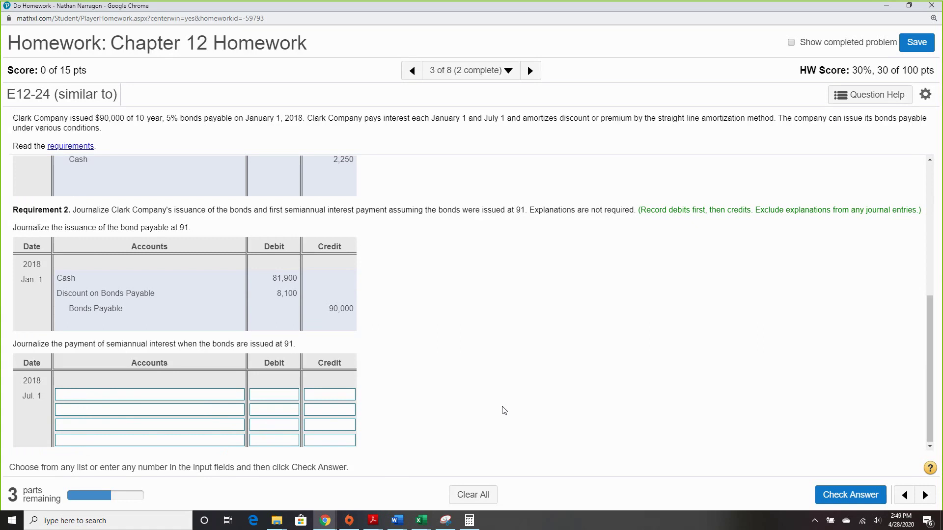
Step: Credit Cash 2250 in the July 1 interest entry for the bonds issued at 91, matching the face-value payment
scroll(265, 433, "up", 4)
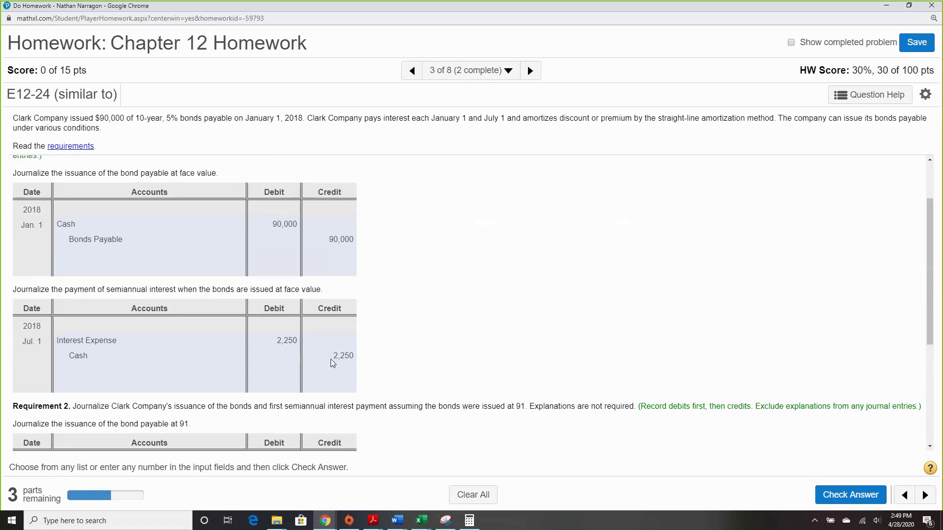
scroll(400, 450, "down", 4)
left_click(343, 430)
type("2250")
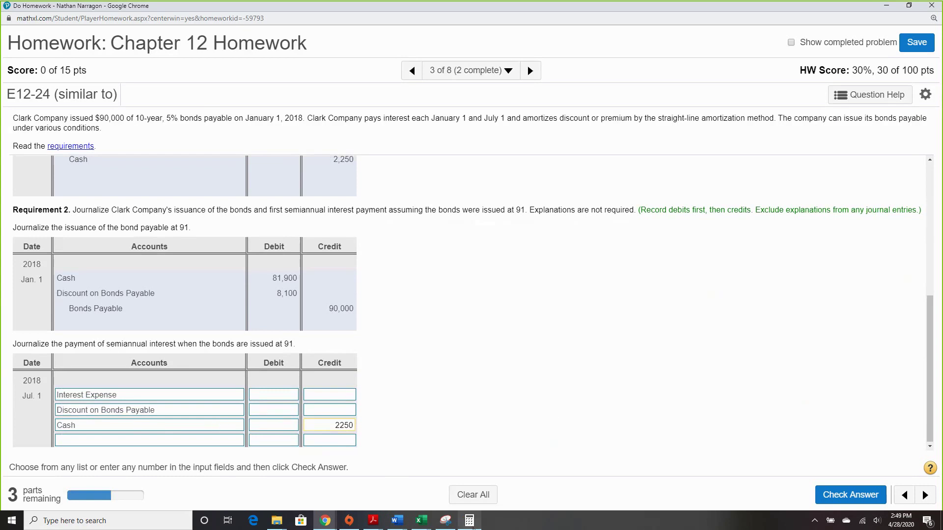
Step: Compute the semiannual discount amortization in Calculator as 8100 ÷ (10 × 2) and credit Discount on Bonds Payable 405 in the July 1 entry
mouse_move(473, 527)
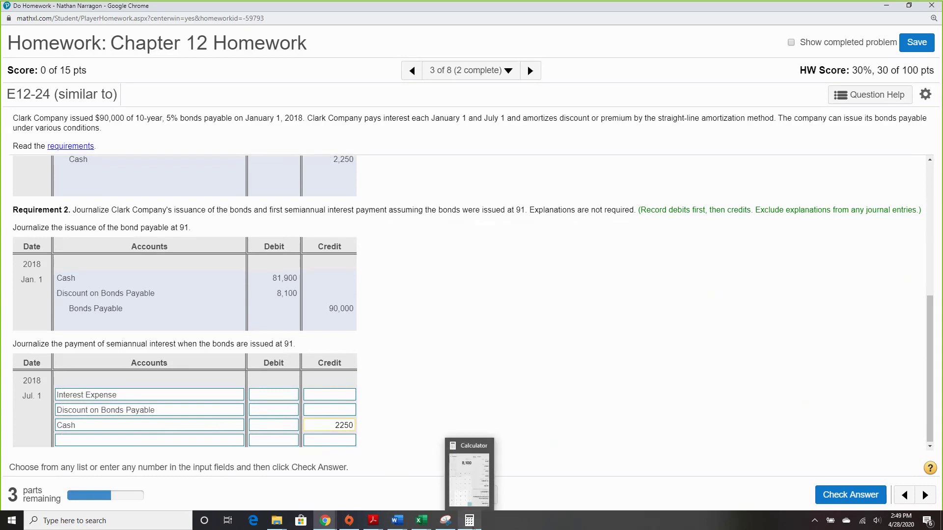
left_click(473, 527)
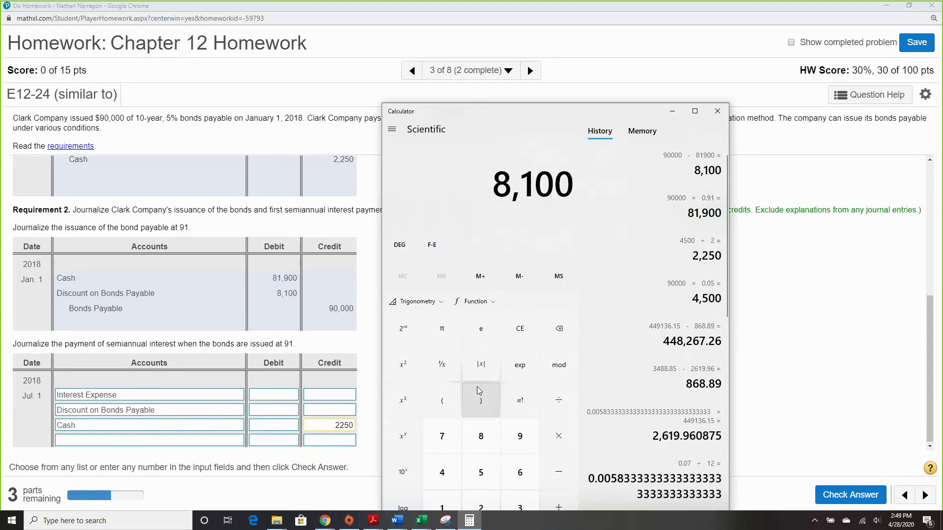
key("slash")
key("parenleft")
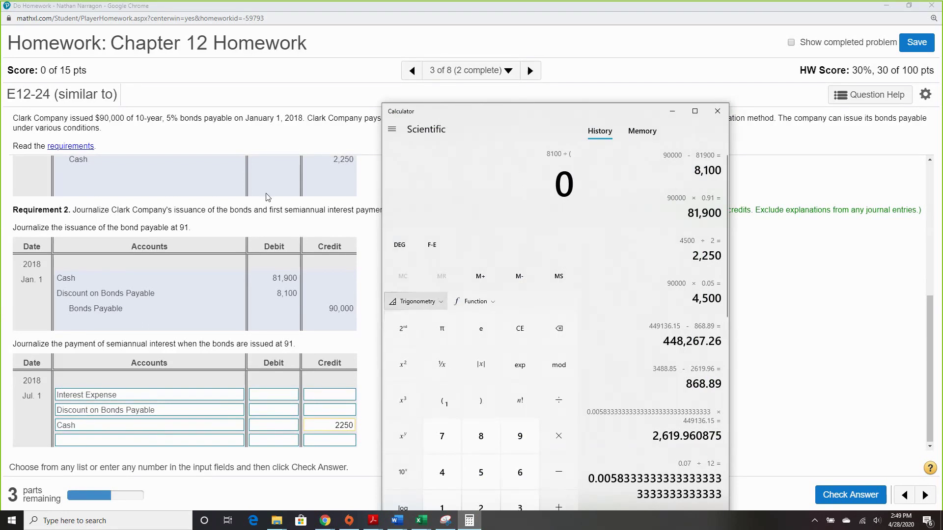
type("10")
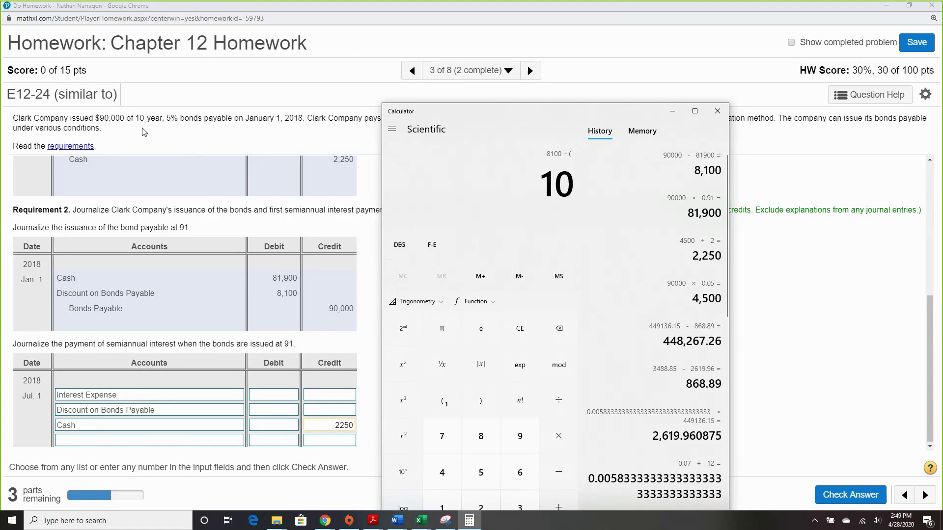
key("asterisk")
type("2")
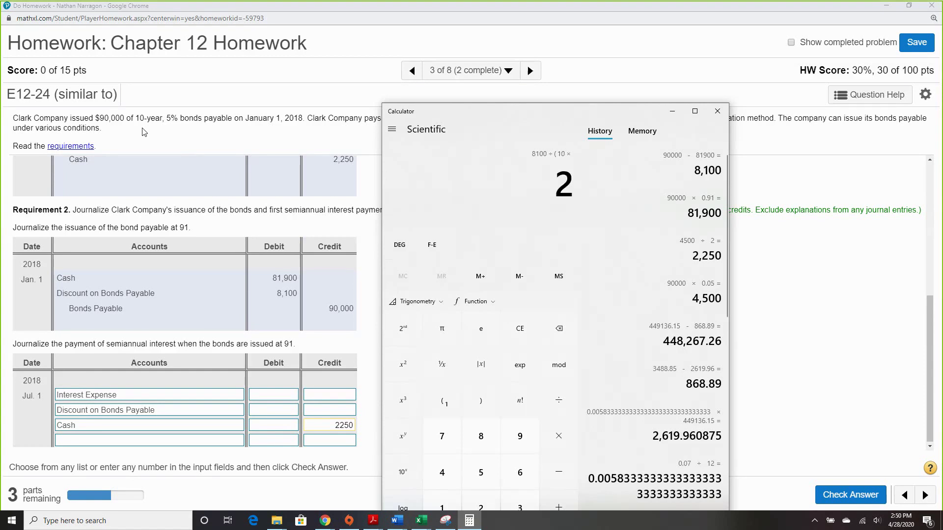
key("parenright")
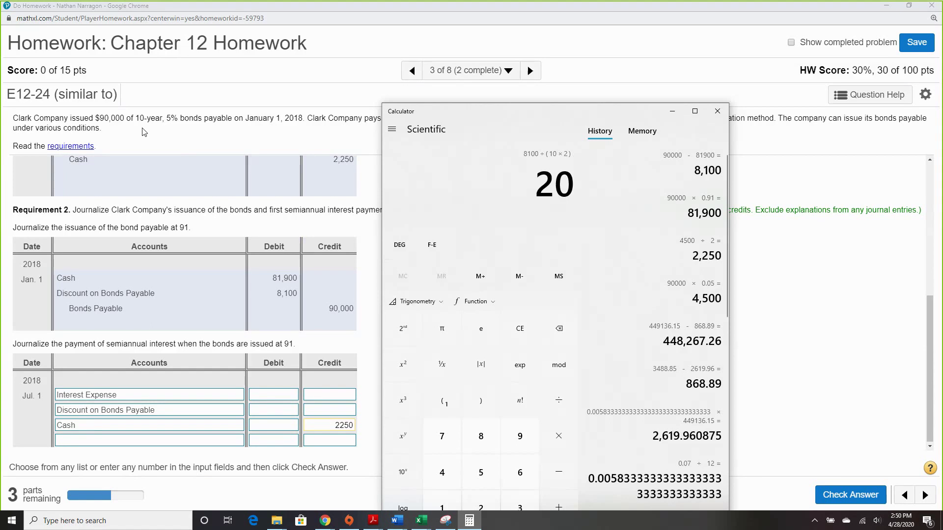
key("Return")
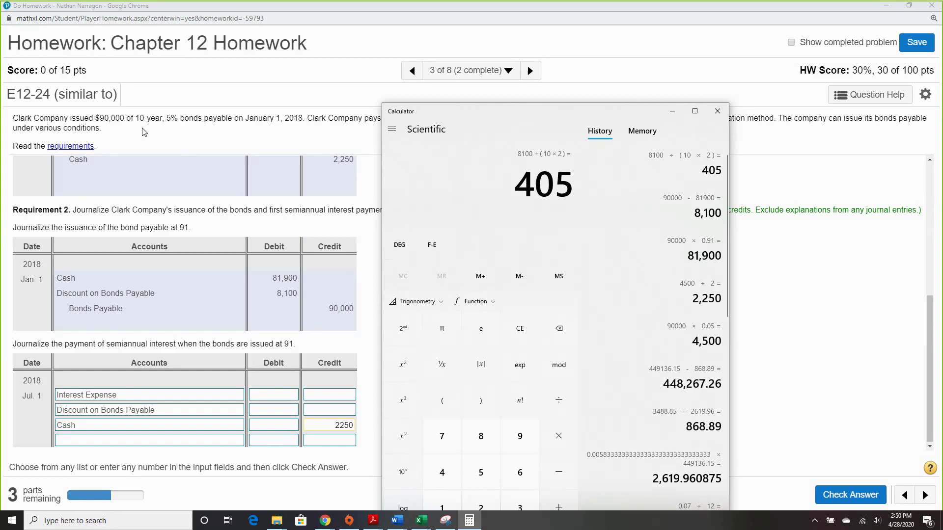
left_click(331, 414)
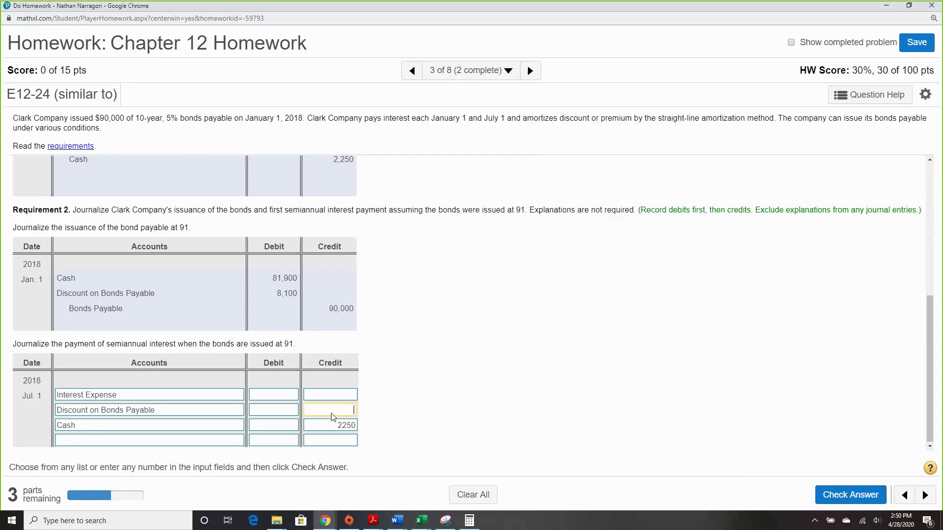
type("405")
Step: Switch to Calculator and compute the total interest expense as 405 + 2250
left_click(469, 521)
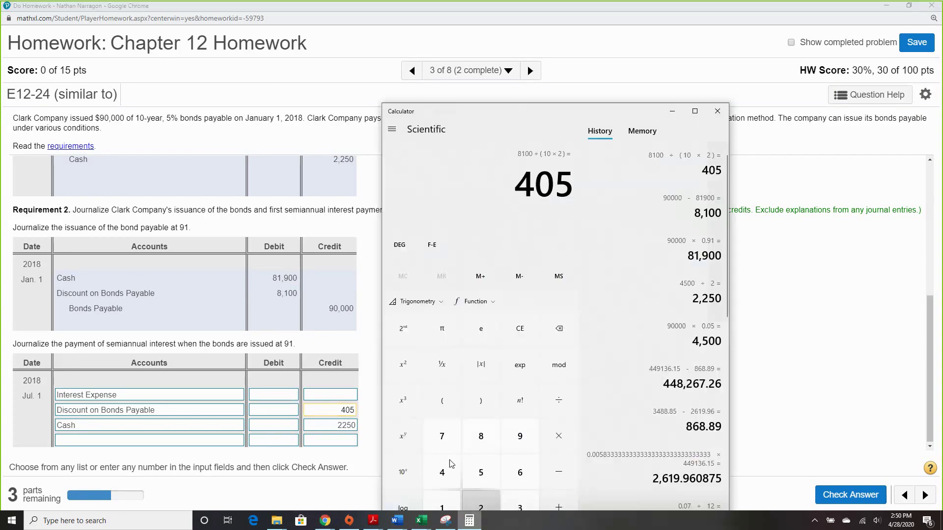
type("+2250")
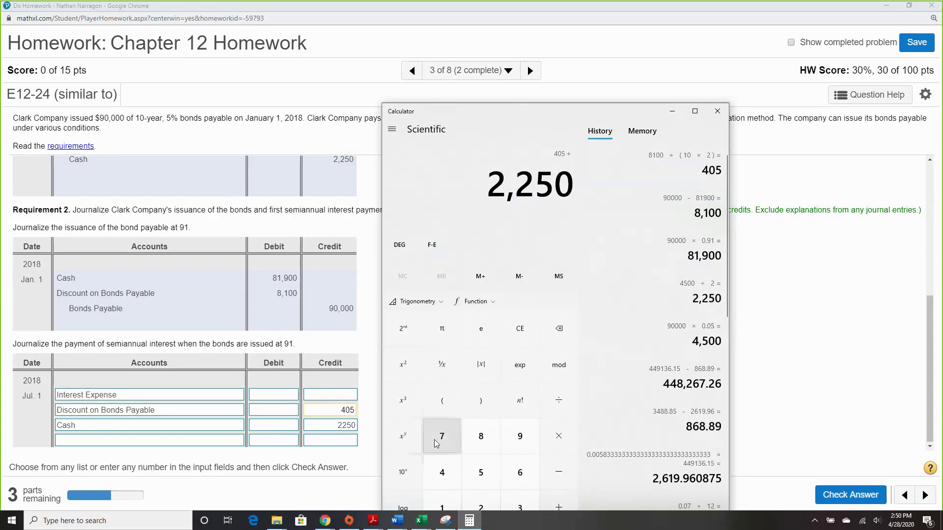
key("Return")
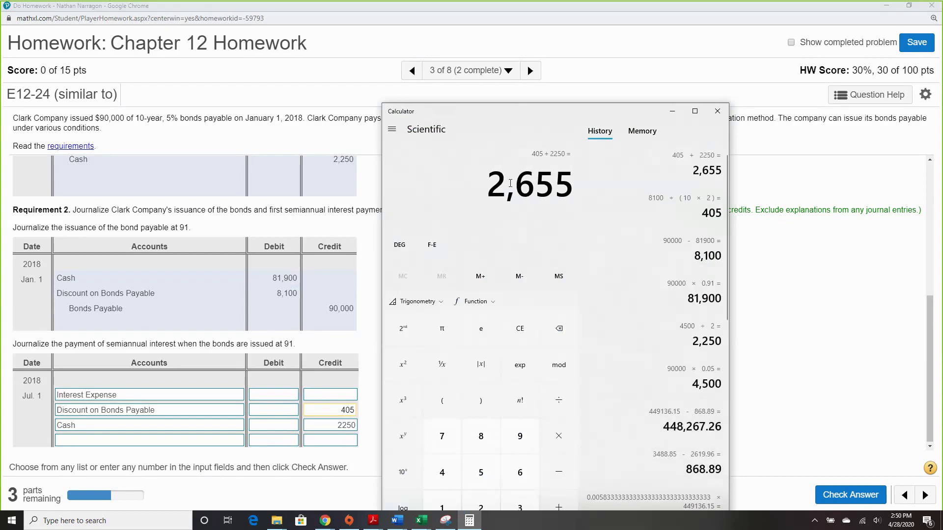
Step: Debit Interest Expense 2655 in the July 1 entry for the bonds issued at 91 and submit the entry for checking
left_click(274, 395)
type("2655")
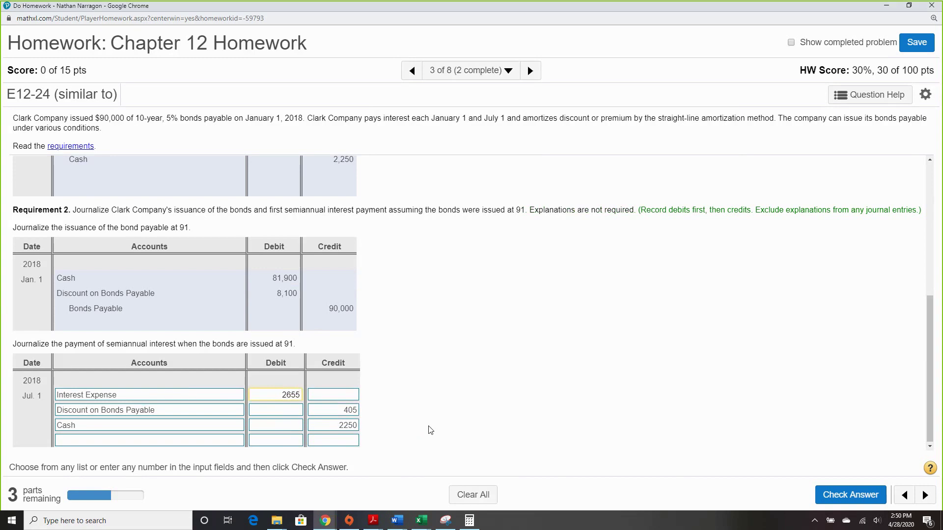
left_click(844, 496)
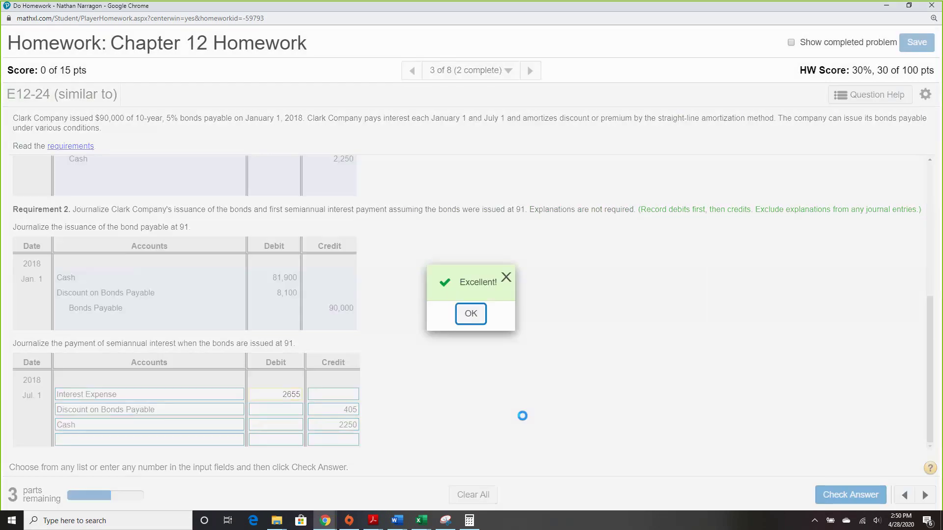
left_click(470, 317)
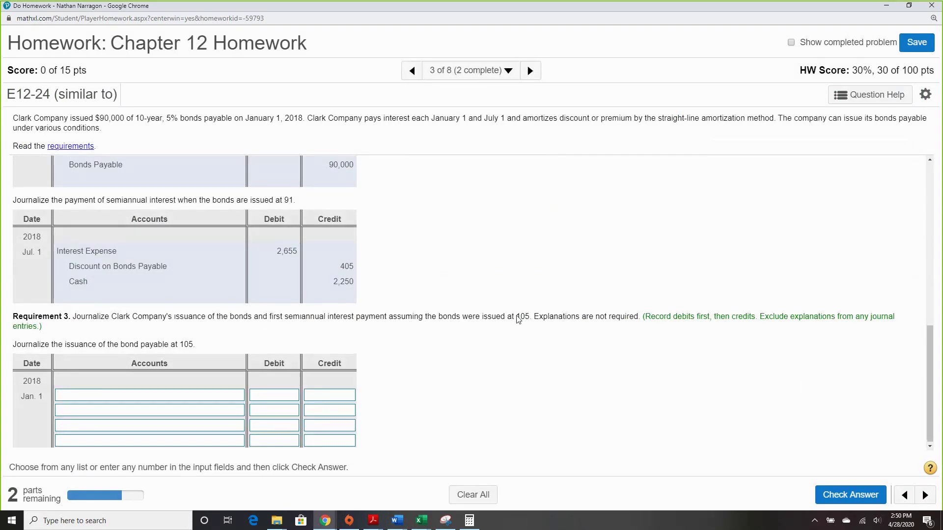
Step: Switch to Calculator and compute the cash received for bonds issued at 105 as 90000 × 1.05
left_click(469, 521)
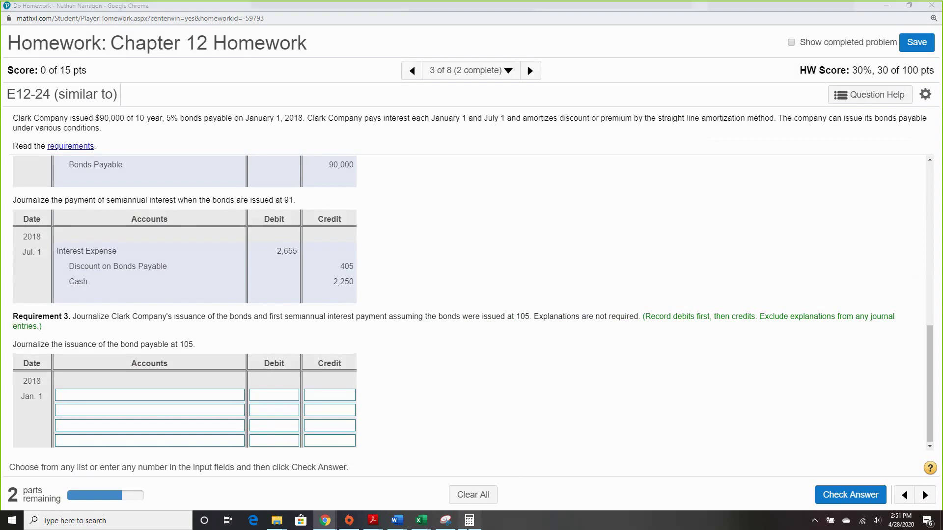
type("900000")
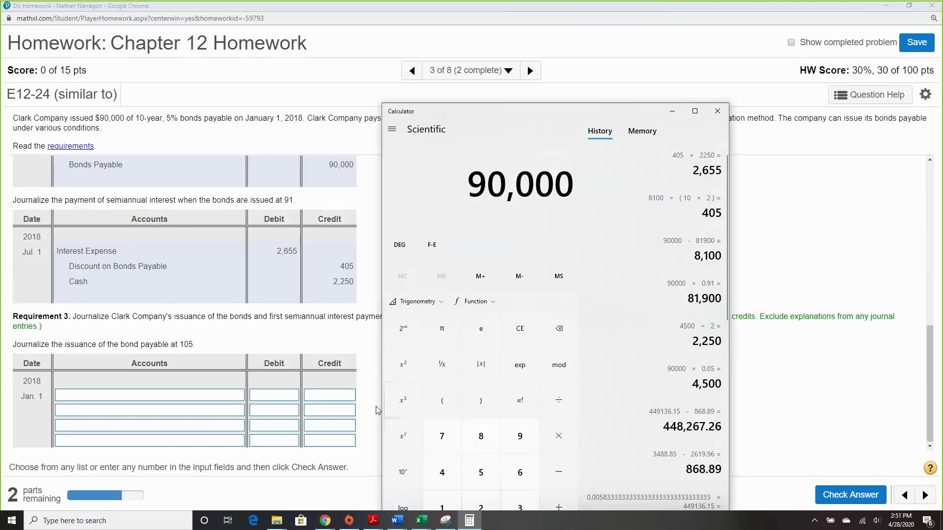
key("asterisk")
type("1.05")
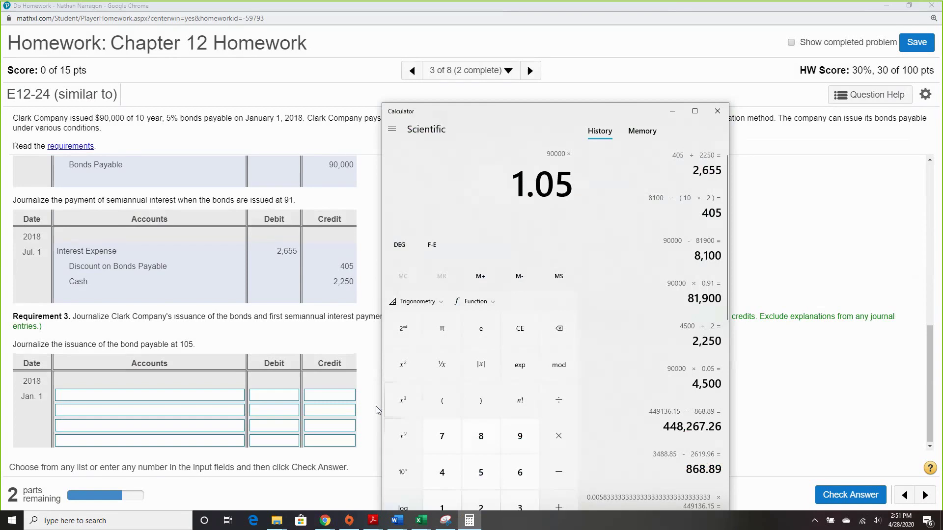
key("Return")
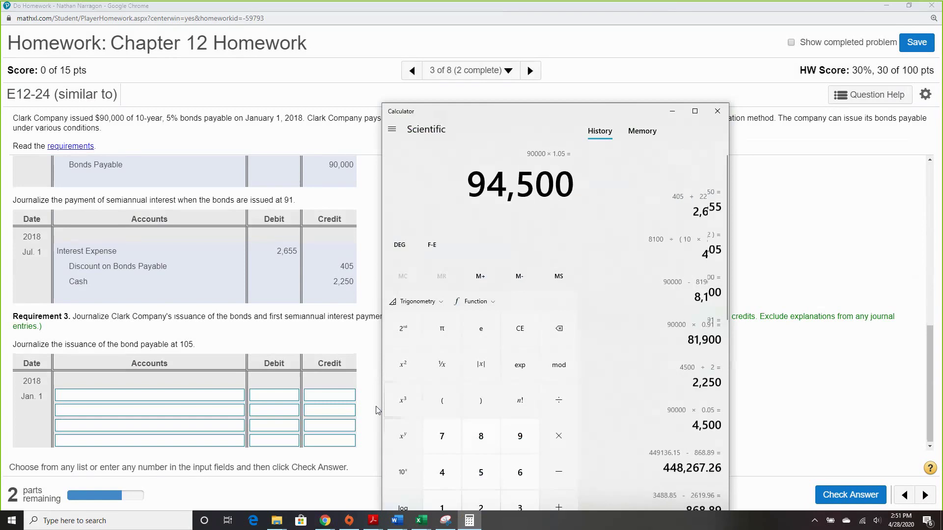
Step: Debit Cash 94,500 on the first line of the January 1 issuance entry at 105
left_click(288, 397)
type("9")
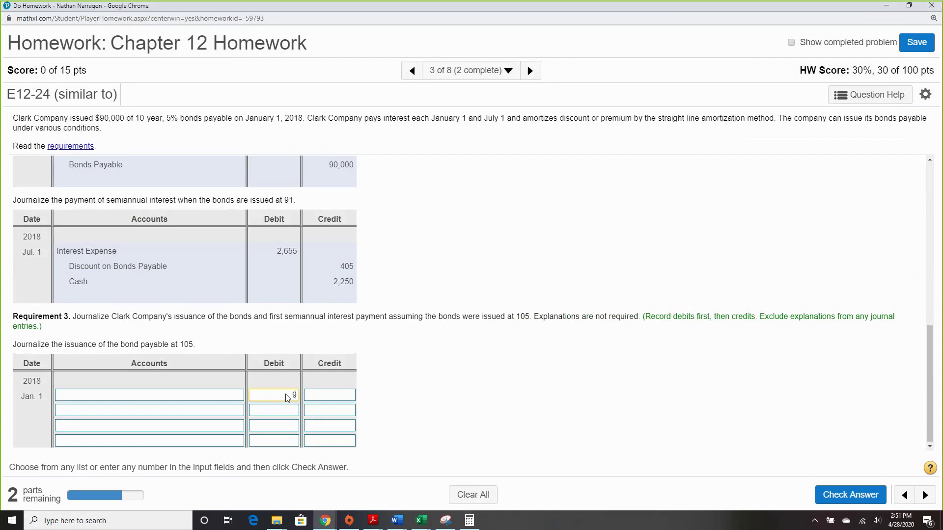
type("4,500")
left_click(226, 395)
left_click(214, 436)
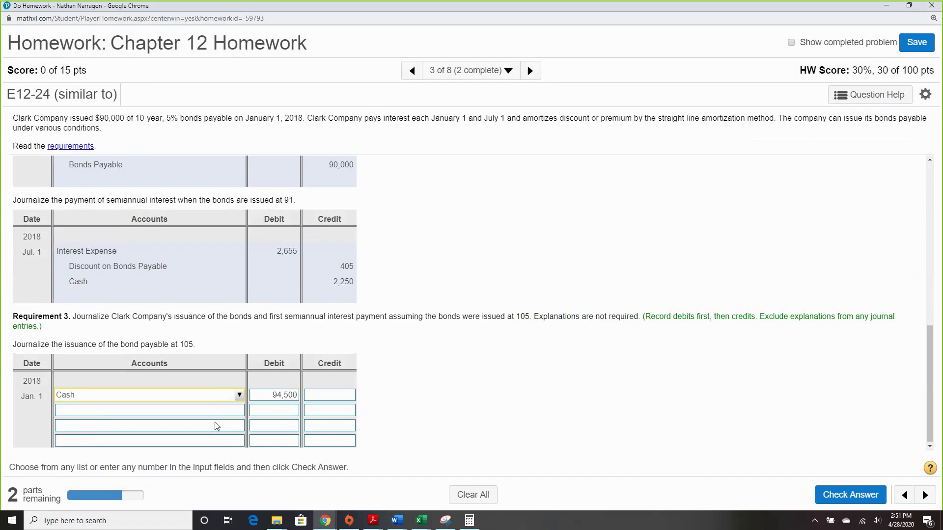
Step: Credit Bonds Payable 90,000 on the third line of the January 1 issuance entry at 105
left_click(217, 425)
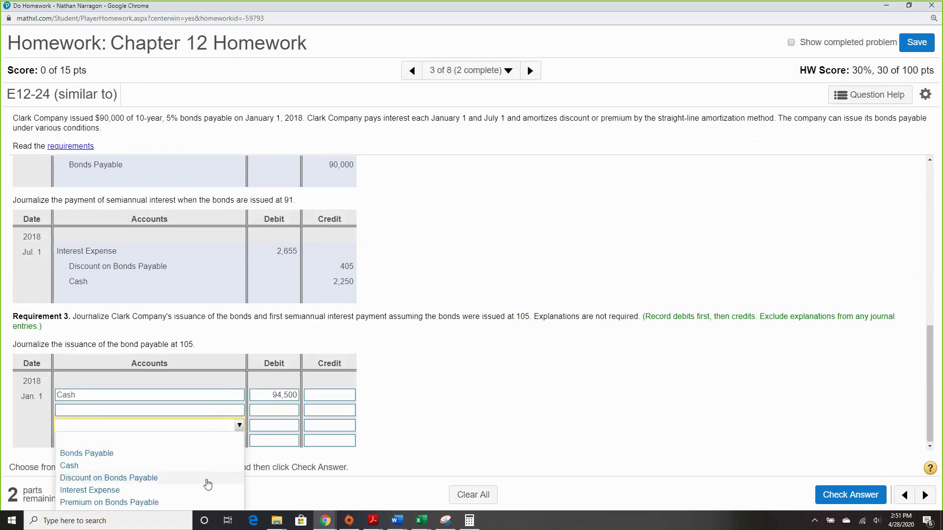
left_click(204, 453)
left_click(333, 423)
type("90")
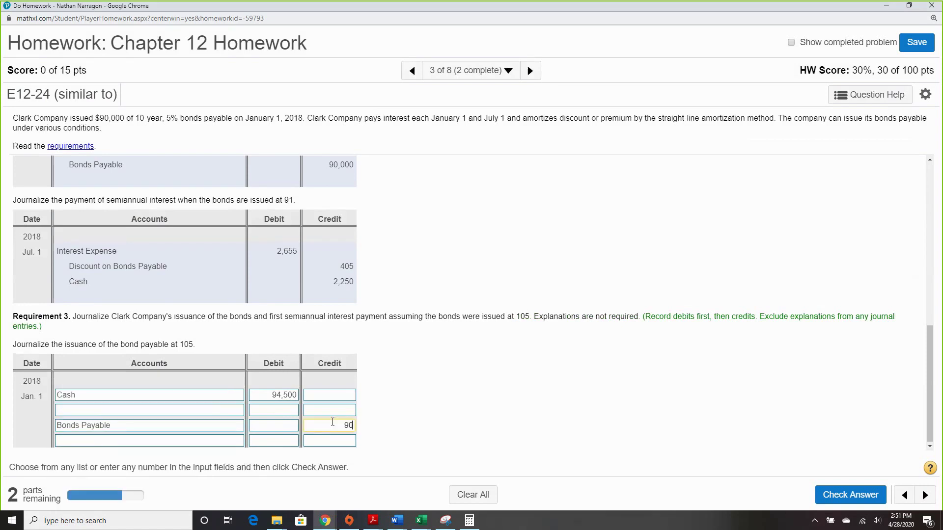
type(",000")
Step: Credit Premium on Bonds Payable 4,500 on the second line of the January 1 entry and compare it with the discount entry at 91
left_click(190, 415)
left_click(190, 490)
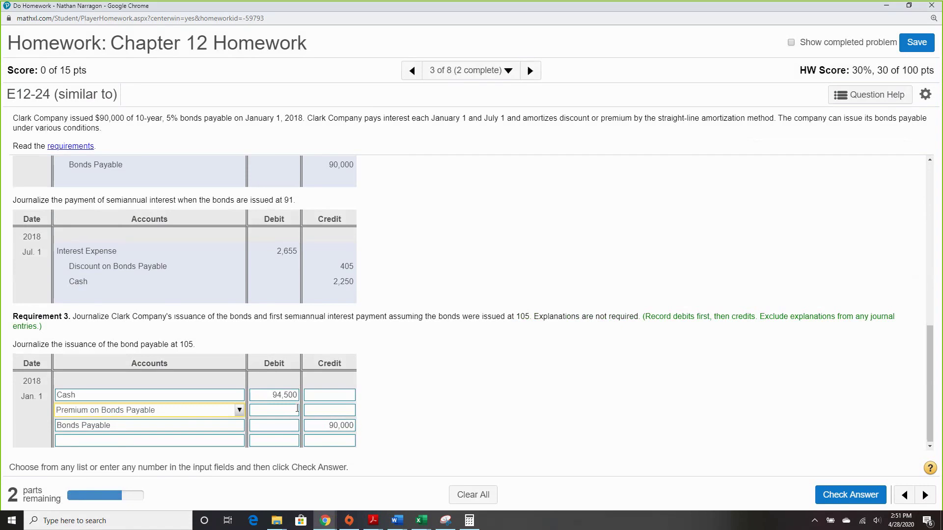
left_click(317, 415)
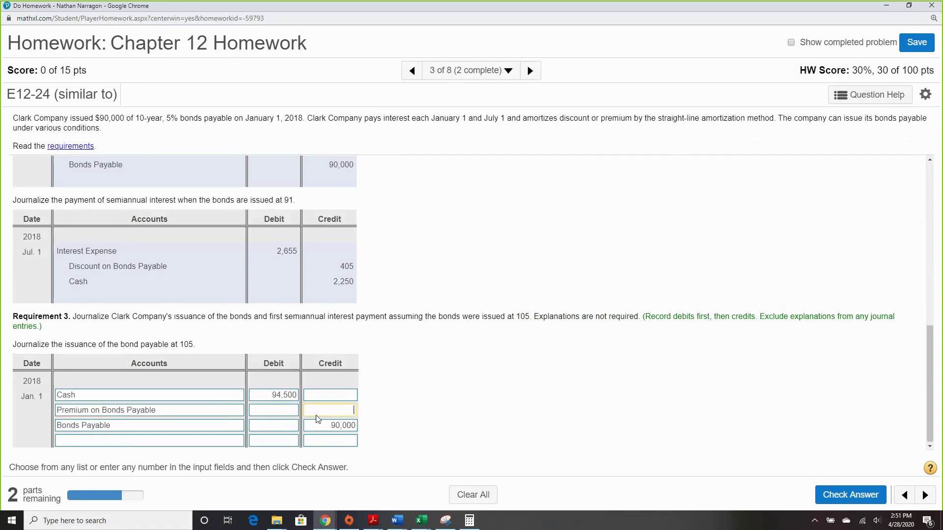
type("4,500")
scroll(292, 398, "up", 2)
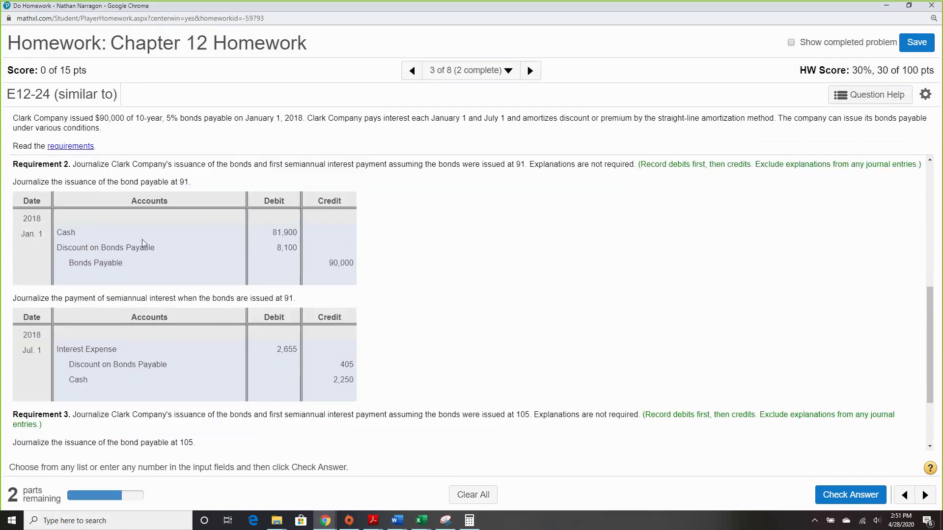
scroll(461, 365, "down", 2)
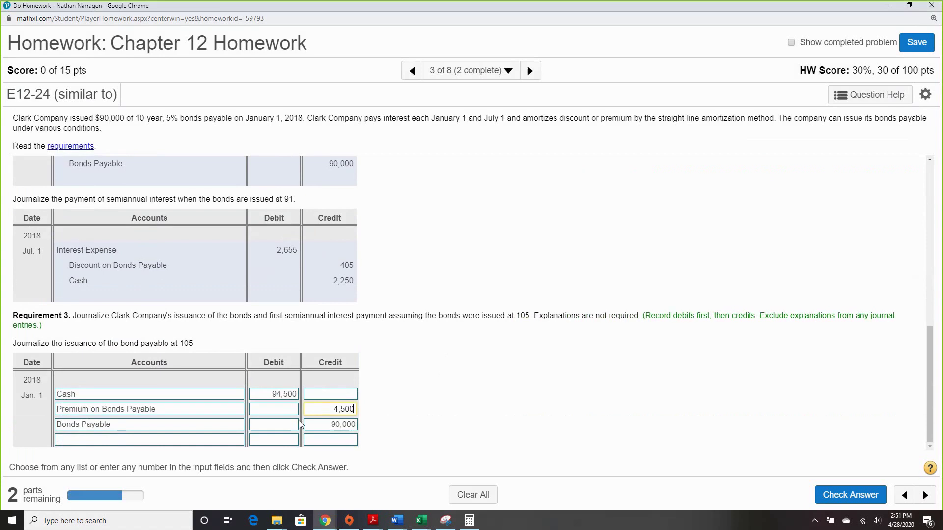
Step: Check the completed Jan. 1 journal entry for the bonds issued at 105 and continue to the next part
double_click(515, 315)
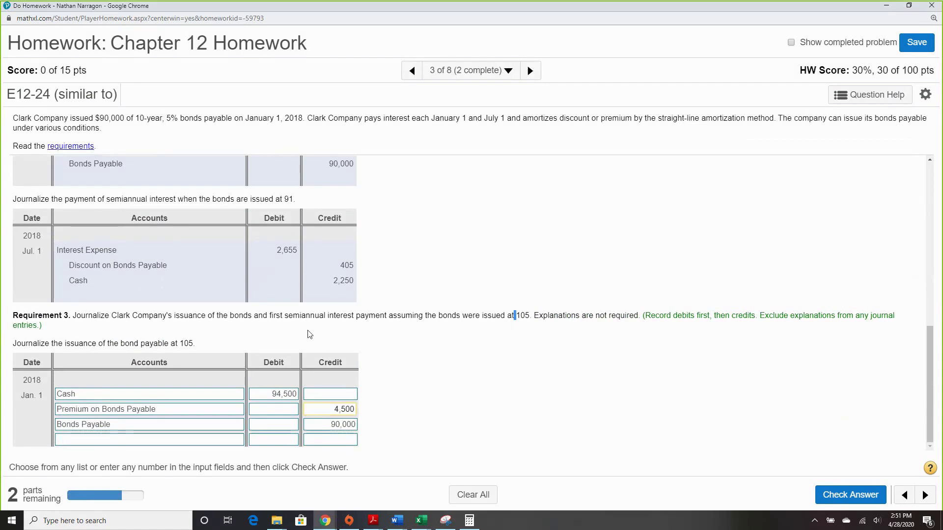
left_click(817, 492)
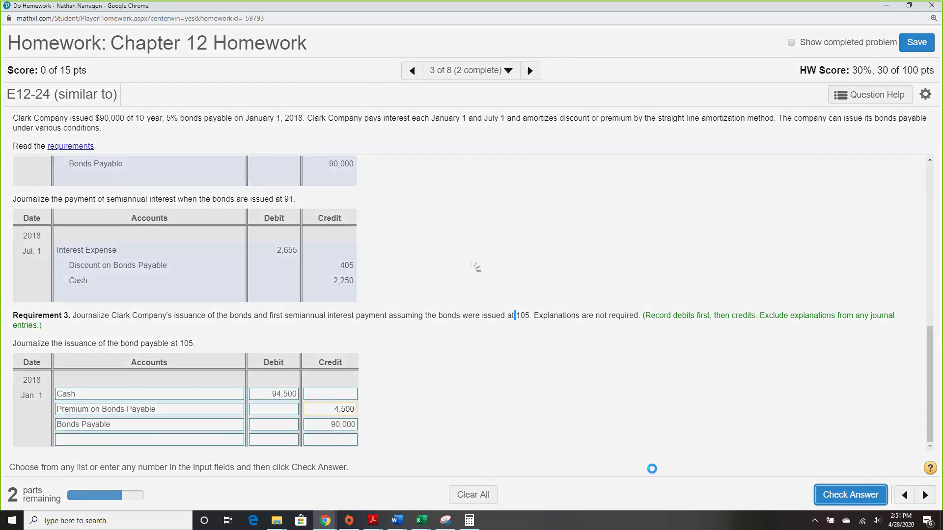
left_click(469, 317)
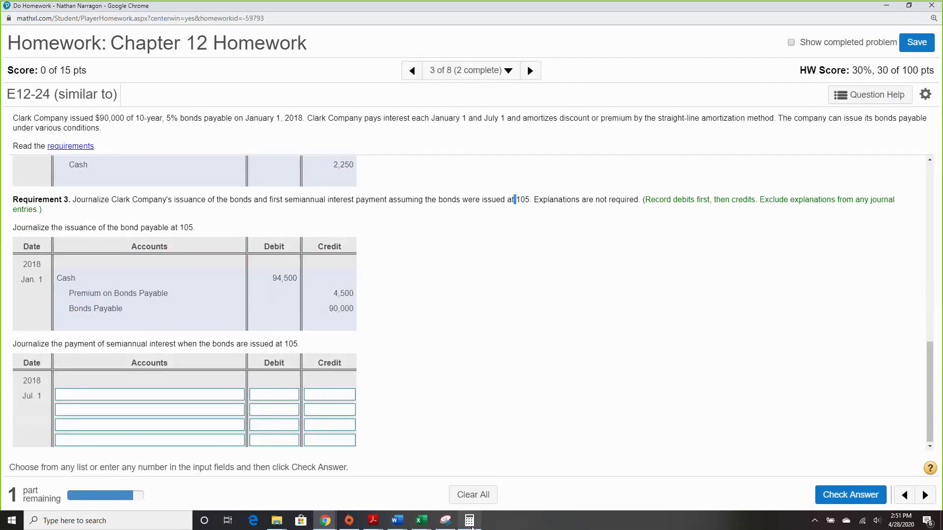
Step: Set the Jul. 1 entry's accounts to Interest Expense, Premium on Bonds Payable and Cash, and credit Cash 2250
left_click(239, 394)
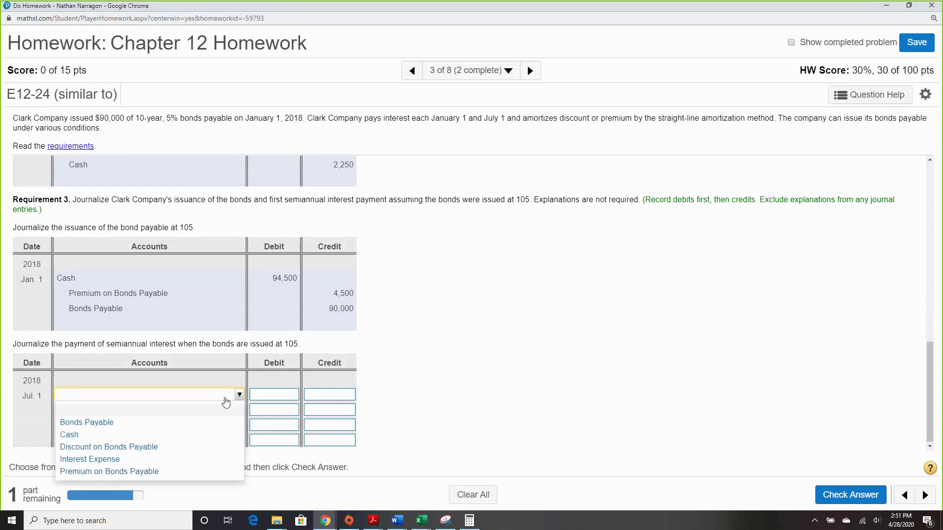
left_click(213, 461)
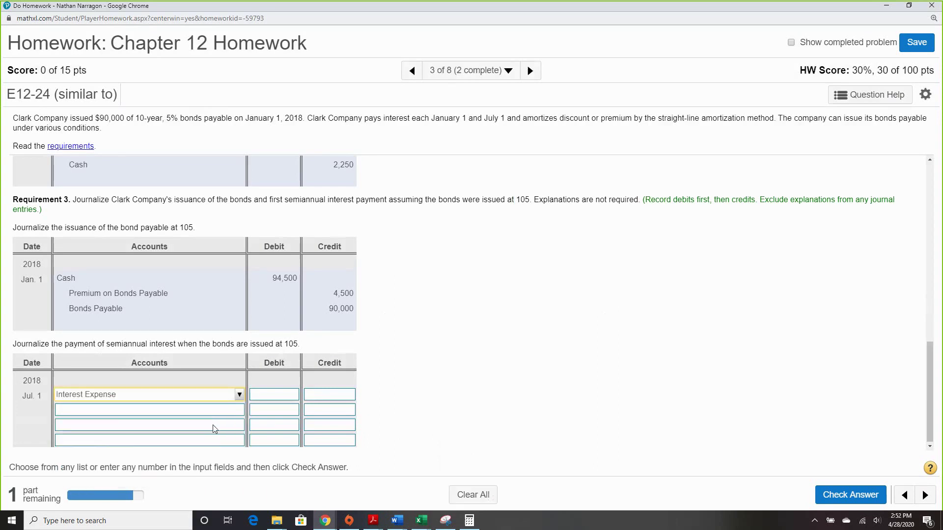
left_click(216, 427)
left_click(212, 464)
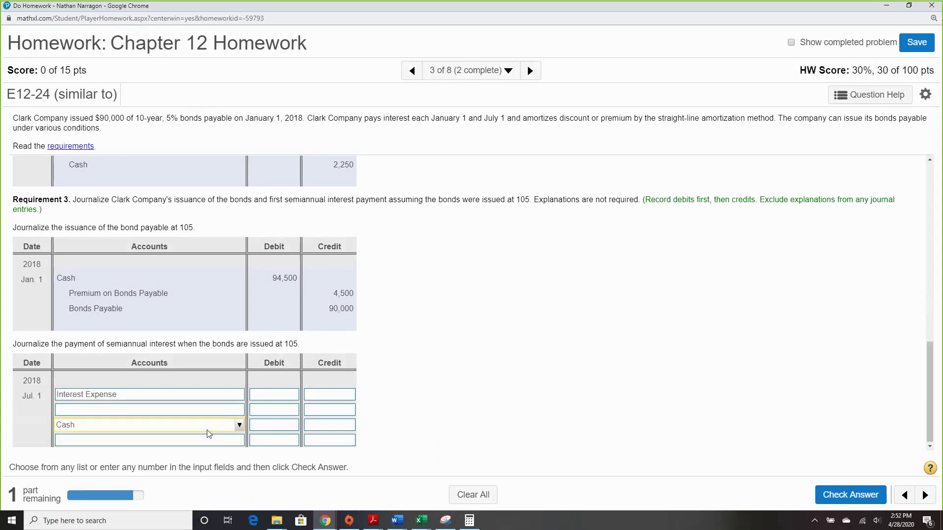
left_click(207, 411)
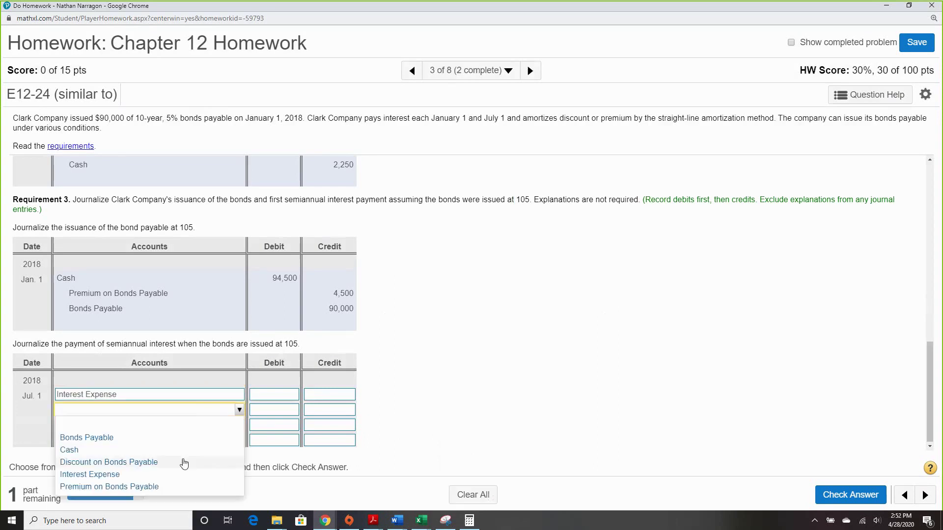
left_click(197, 487)
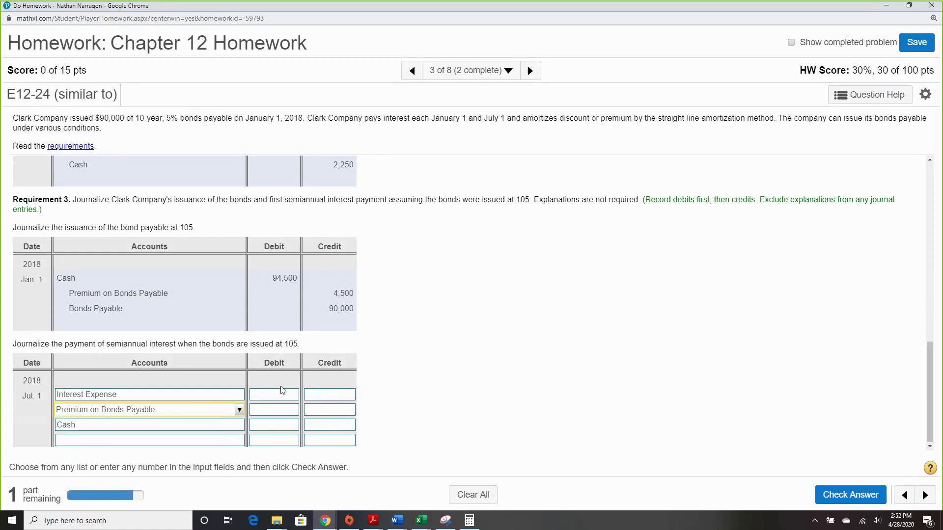
left_click(320, 426)
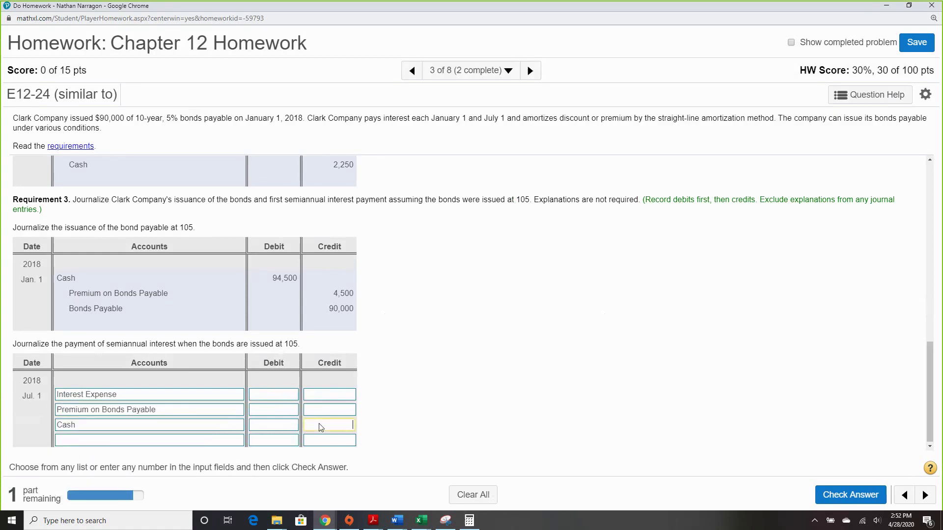
type("2250")
Step: Calculate 4500 ÷ (10 × 2) in Calculator and enter 225 as the Jul. 1 debit to Premium on Bonds Payable
left_click(469, 521)
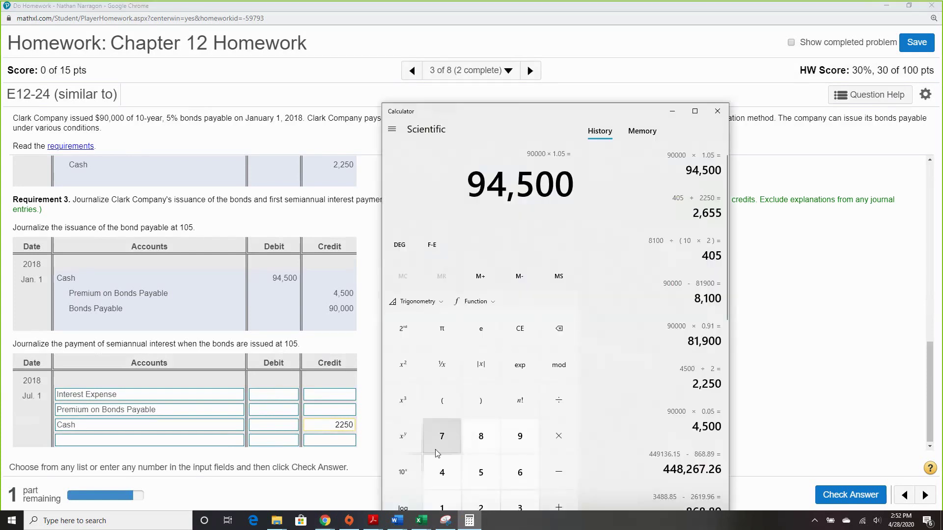
type("4500")
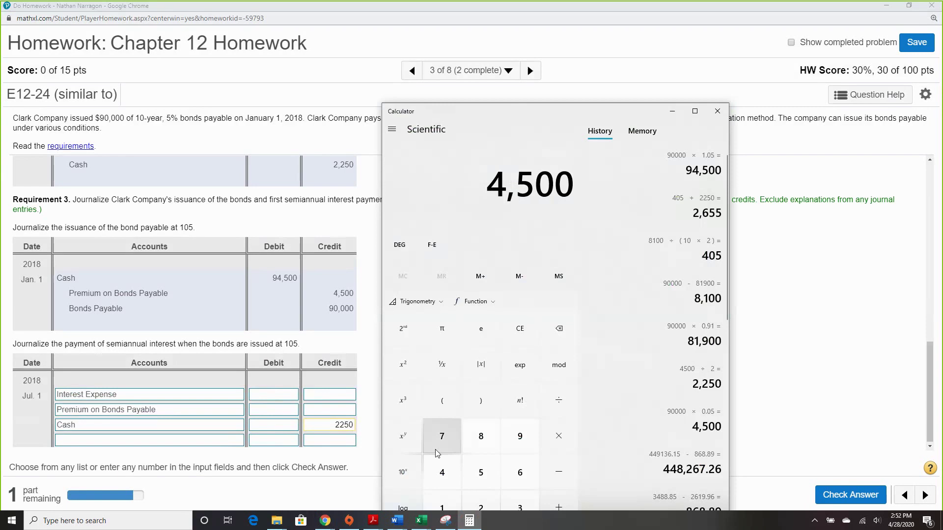
type("/(10")
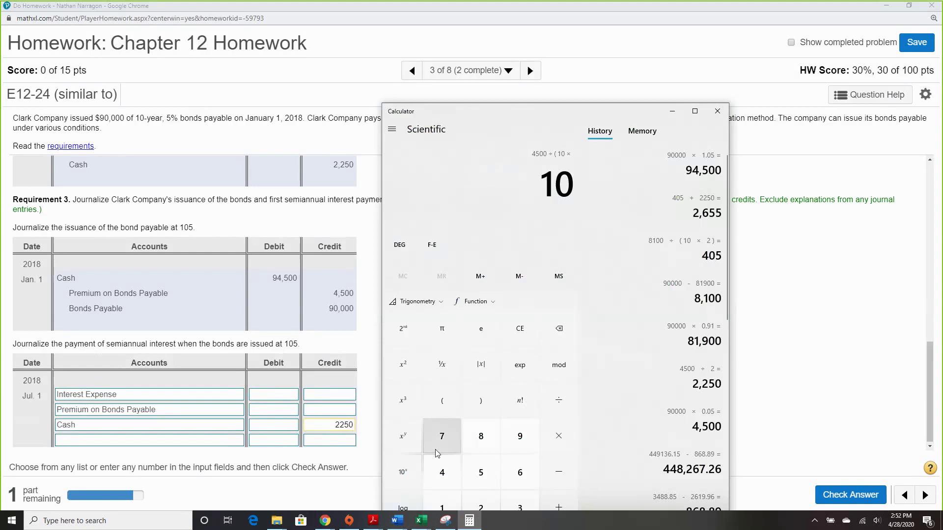
type("2)")
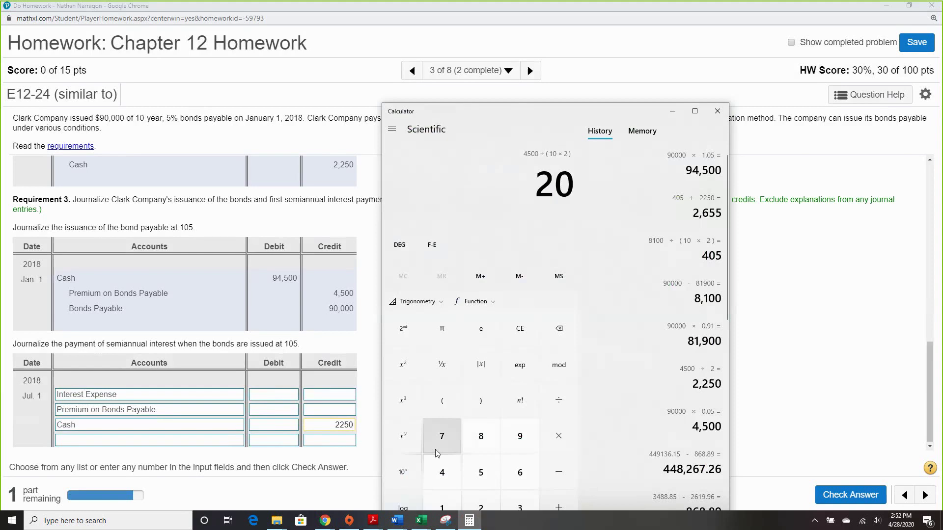
key("Return")
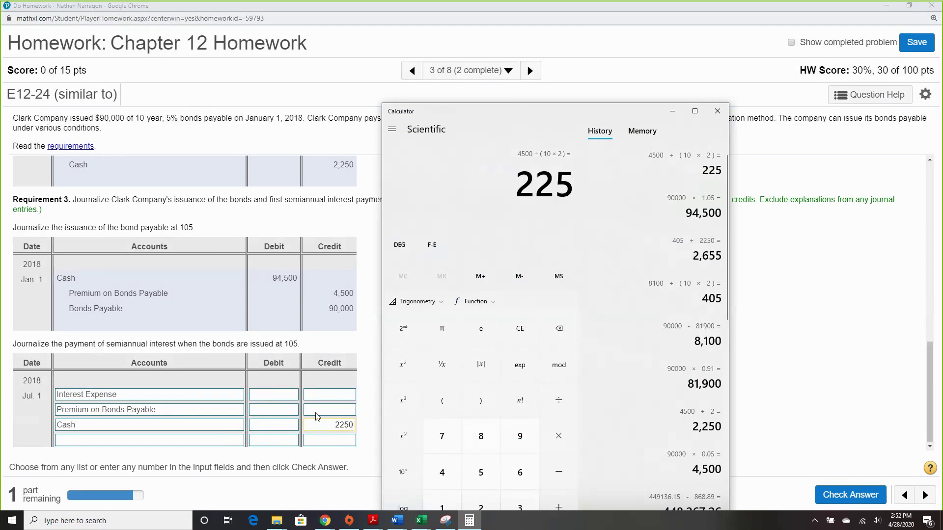
left_click(276, 408)
type("225")
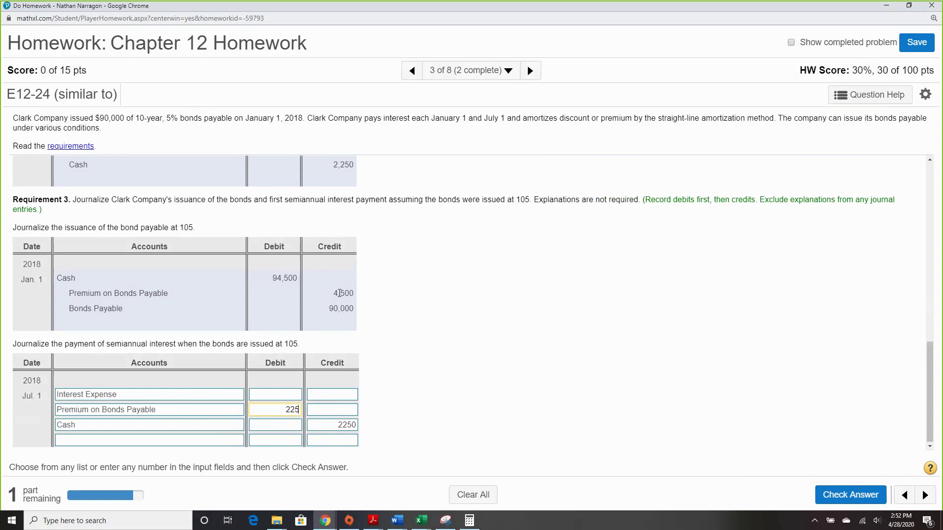
Step: Calculate 2250 − 225 in Calculator, debit Interest Expense 2025 in the homework, and check the Jul. 1 entry
left_click(469, 520)
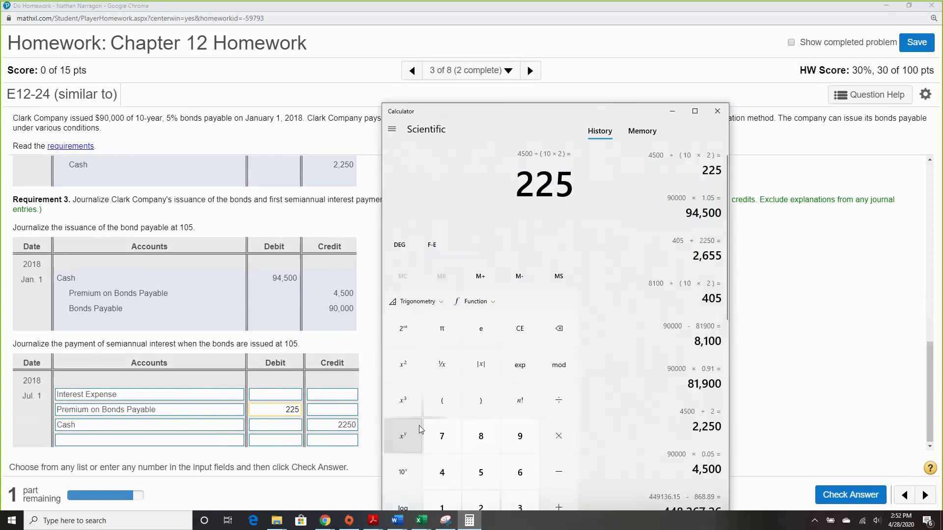
type("2250")
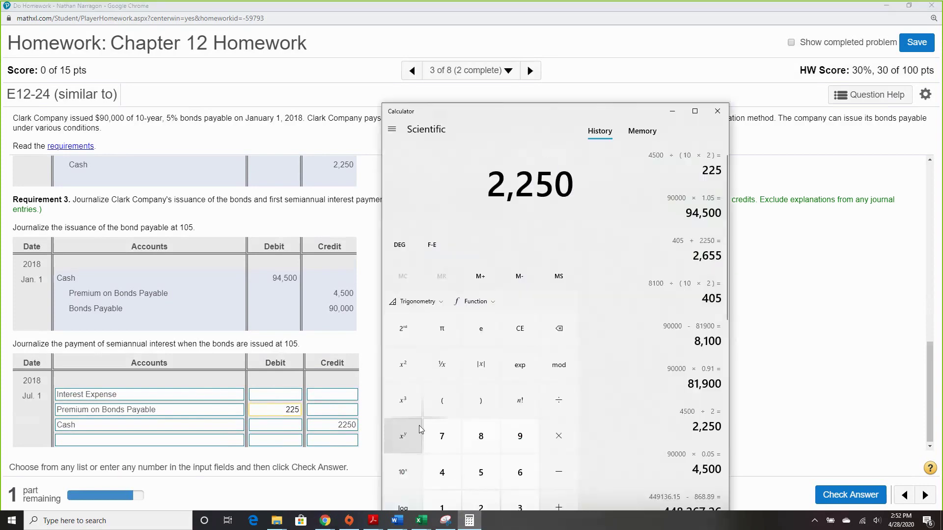
key("minus")
type("25")
key("BackSpace")
type("25")
key("Return")
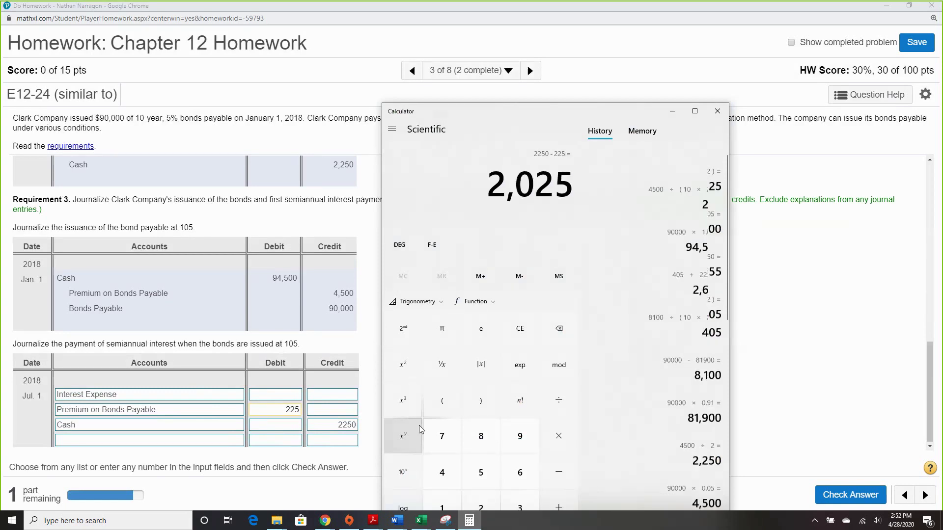
left_click(290, 394)
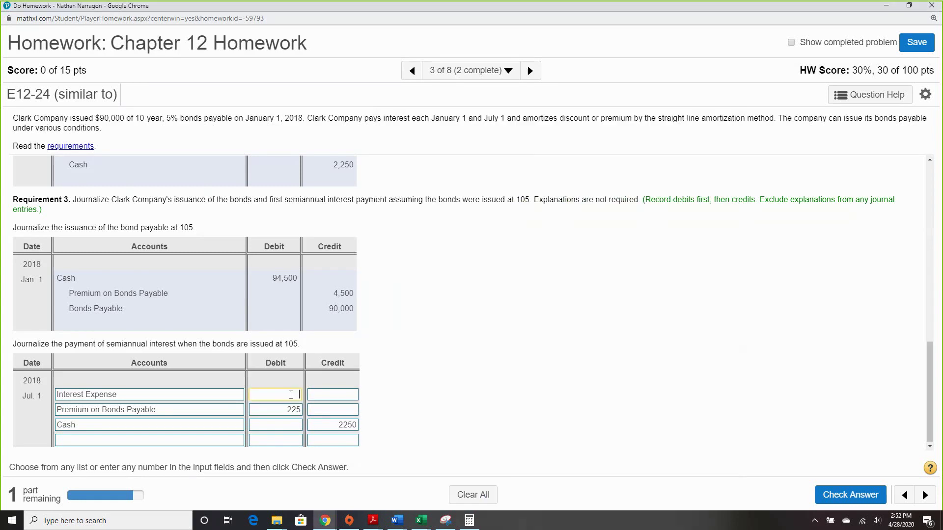
type("2025")
left_click(827, 494)
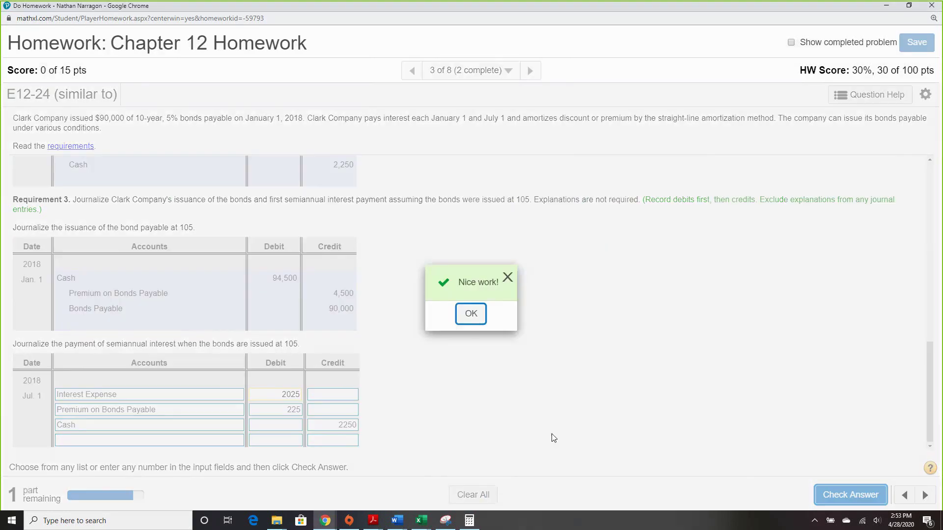
left_click(471, 317)
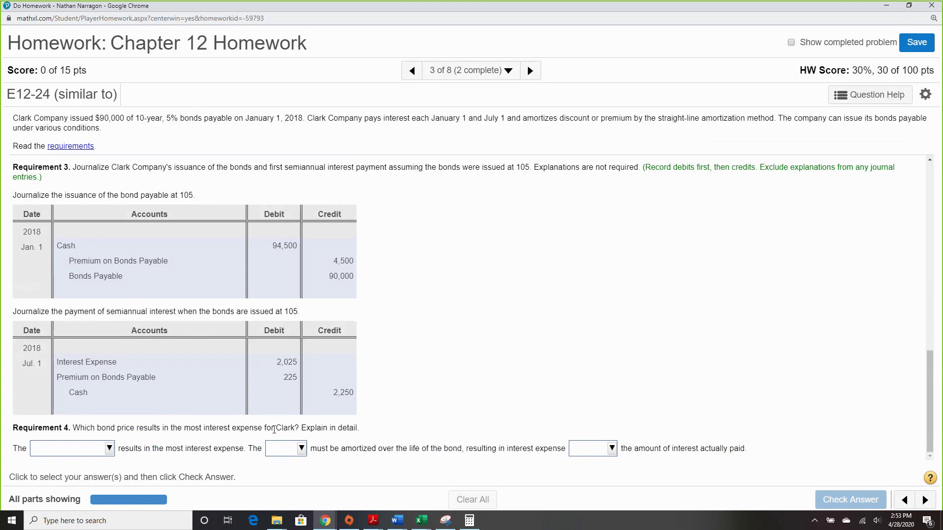
Step: Complete the Requirement 4 explanation with "discount price of 91", "discount" and "greater than", check it, and go to the next question
left_click(109, 449)
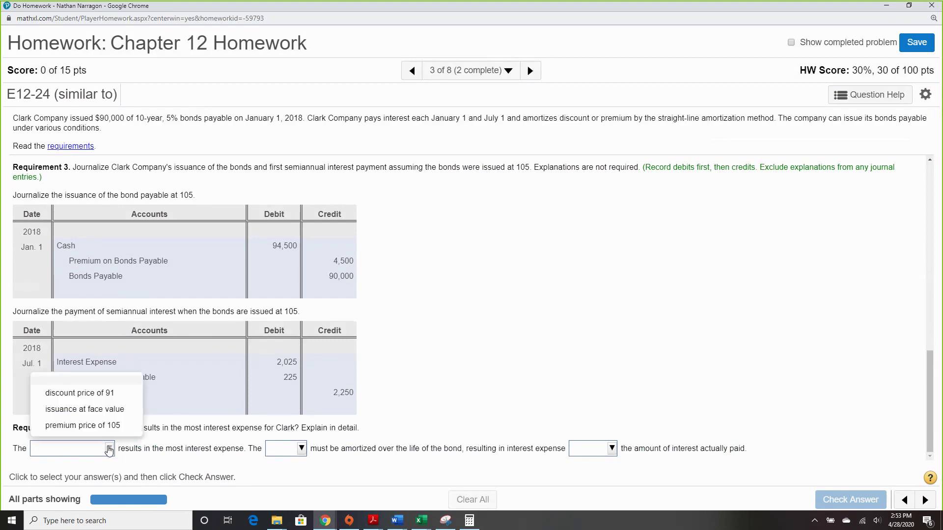
left_click(110, 393)
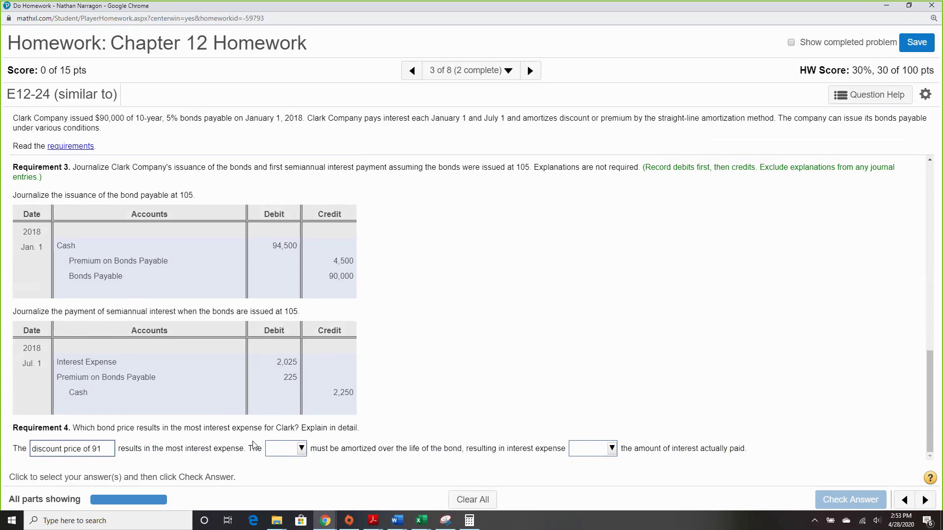
left_click(303, 450)
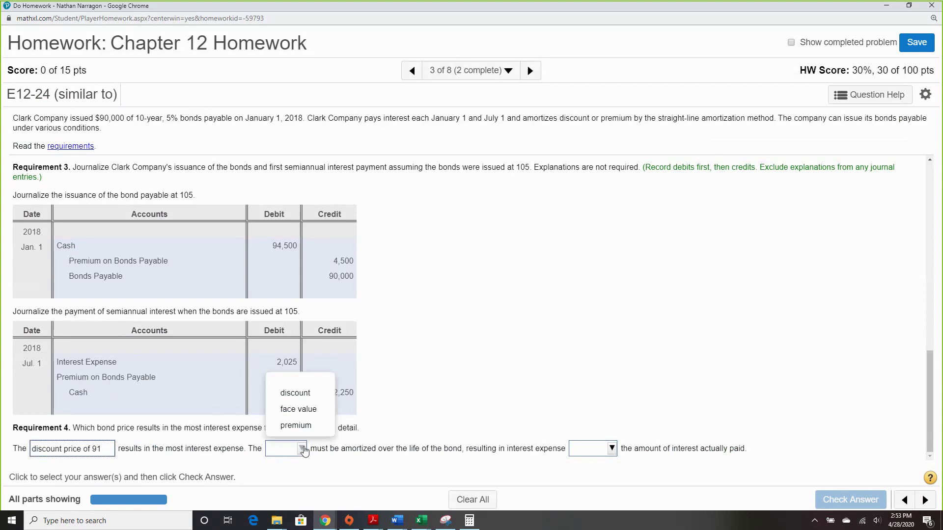
left_click(315, 394)
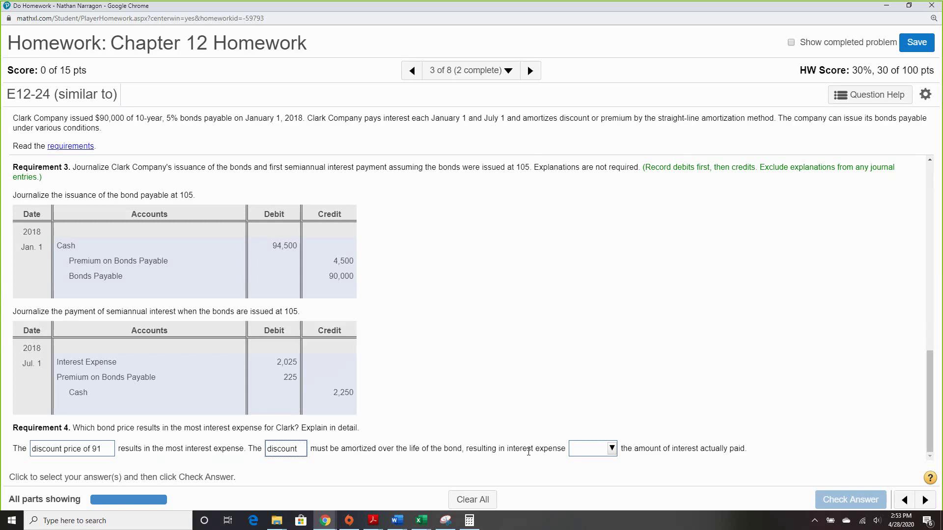
left_click(615, 449)
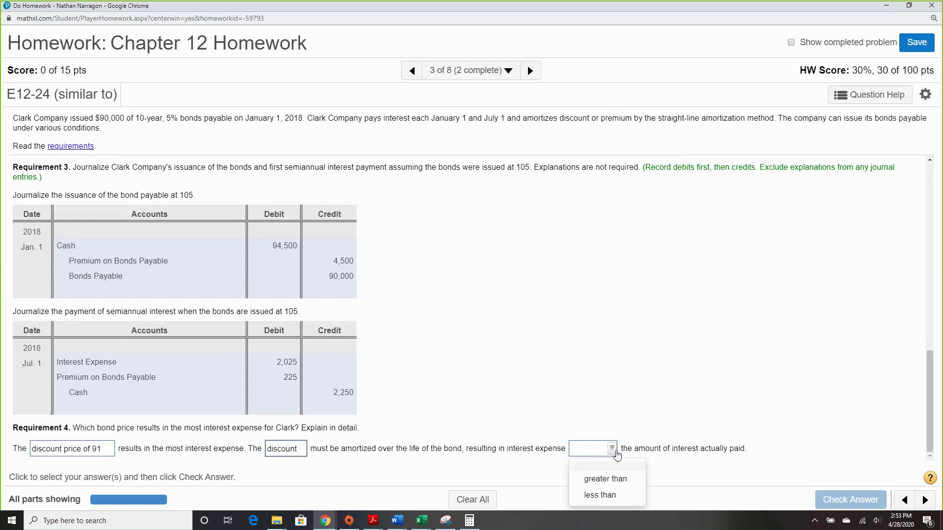
left_click(626, 480)
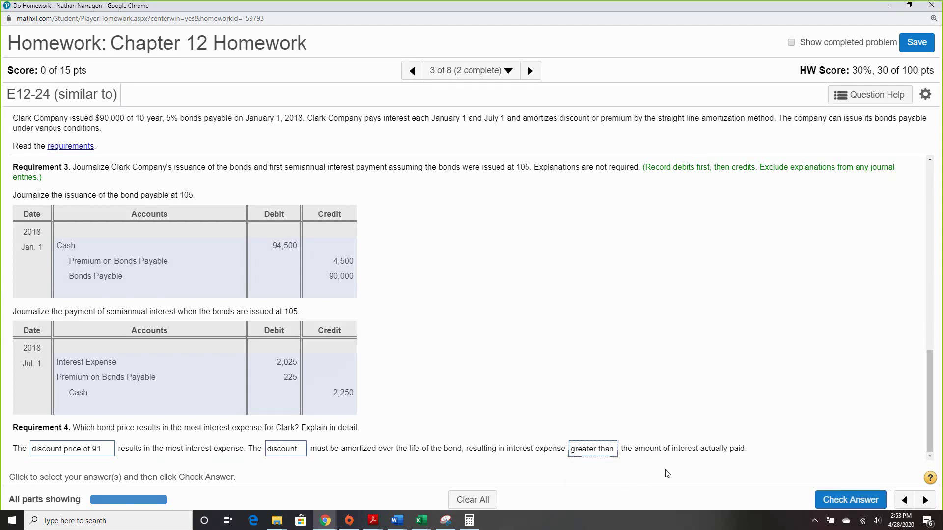
left_click(846, 496)
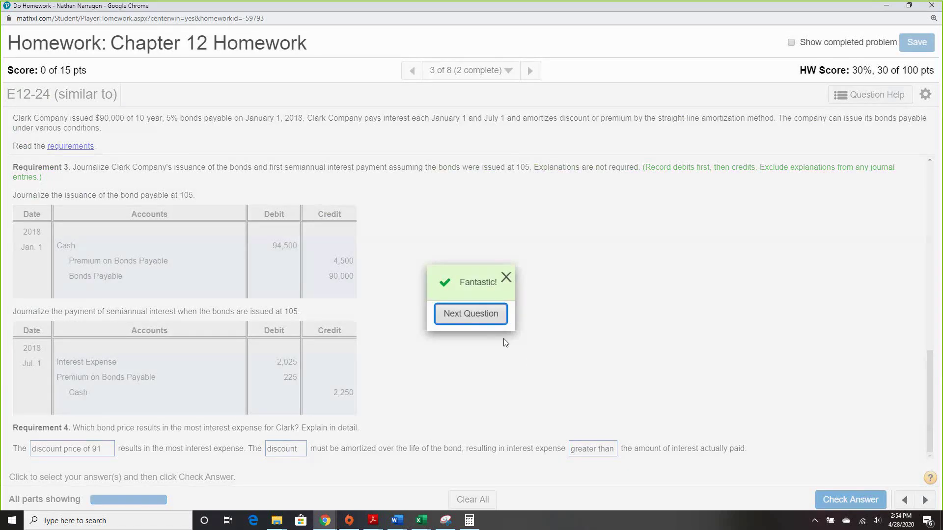
left_click(486, 317)
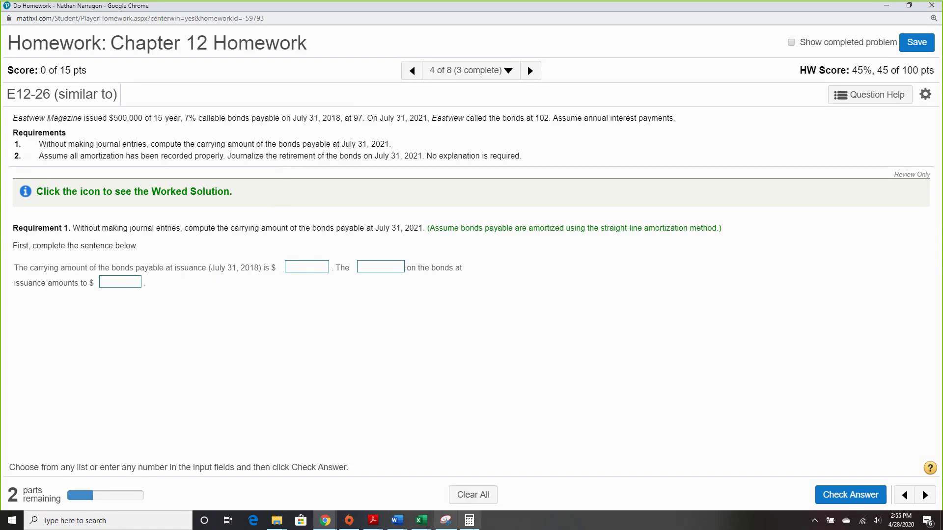
Step: Calculate 500000 × 0.97 in Calculator and enter 485,000 as the bonds' carrying amount at issuance in the homework
left_click(469, 521)
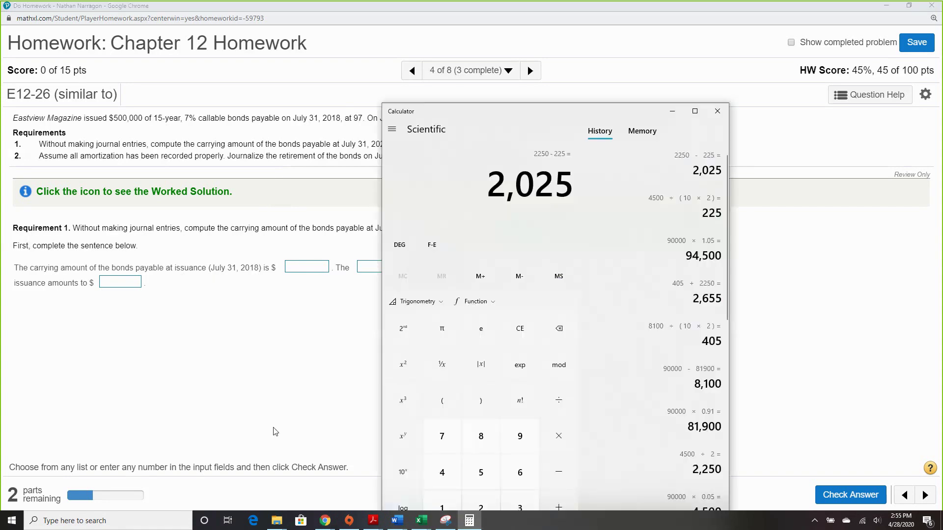
type("5000000")
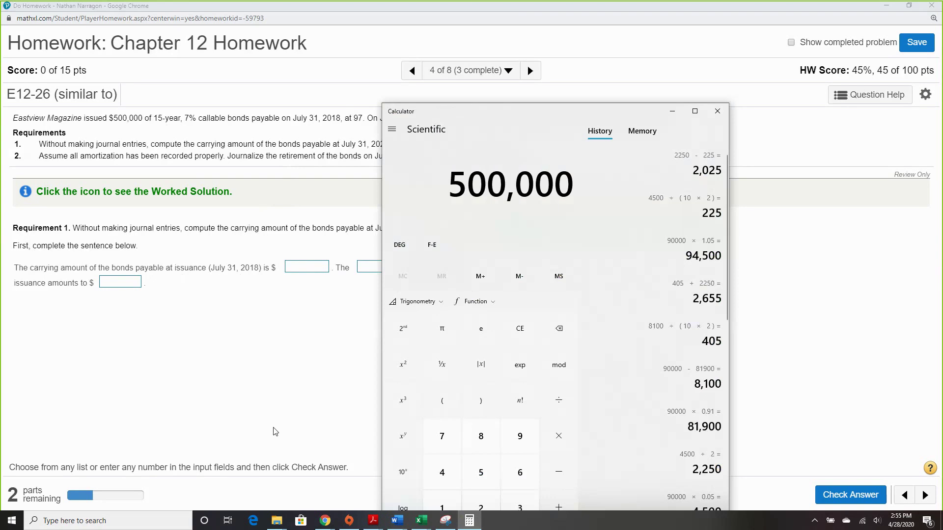
key("asterisk")
type(".91")
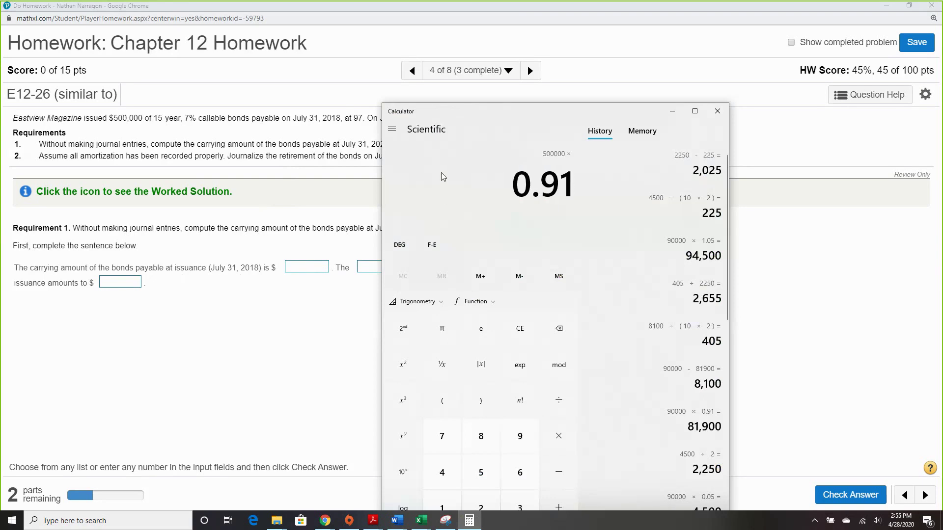
key("BackSpace")
type("7")
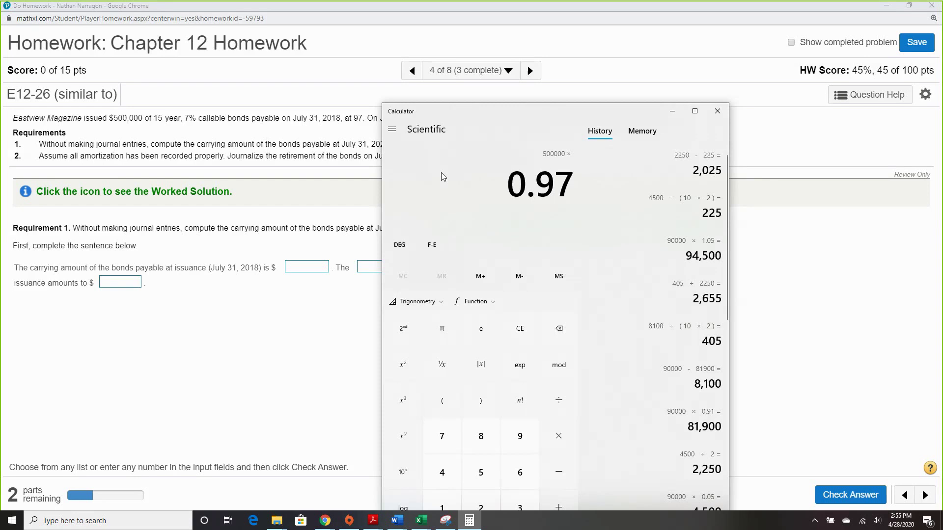
key("Return")
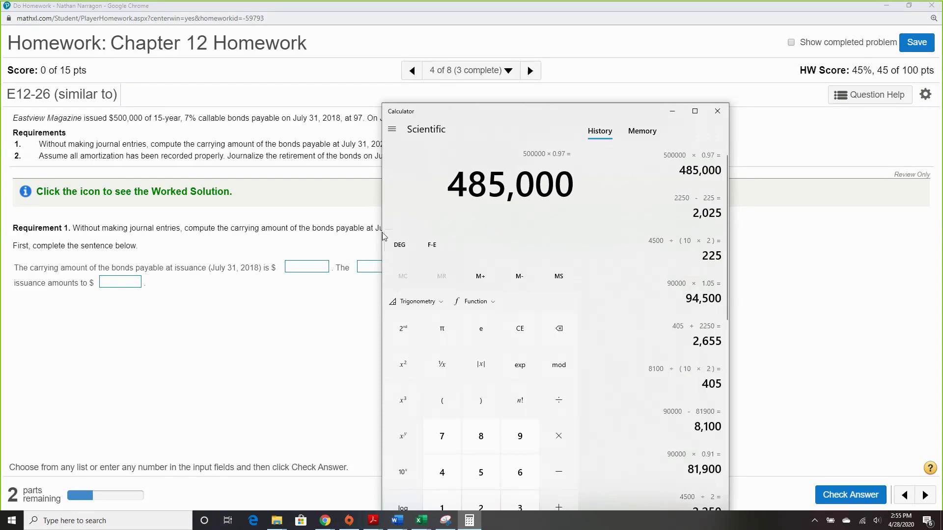
left_click(294, 267)
type("485,000")
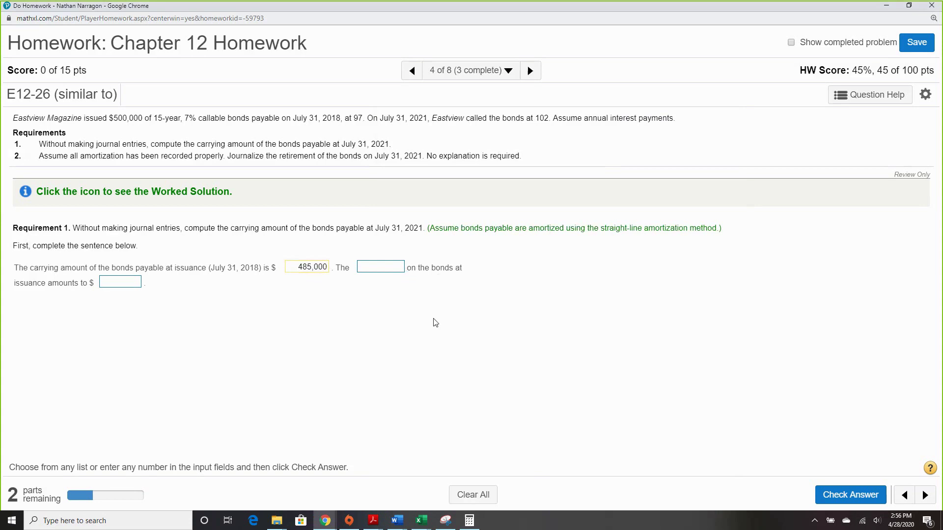
Step: Complete the issuance sentence with "discount" and 15,000, calculated as 500000 − 485000 in Calculator, and check the answer
left_click(397, 274)
left_click(389, 299)
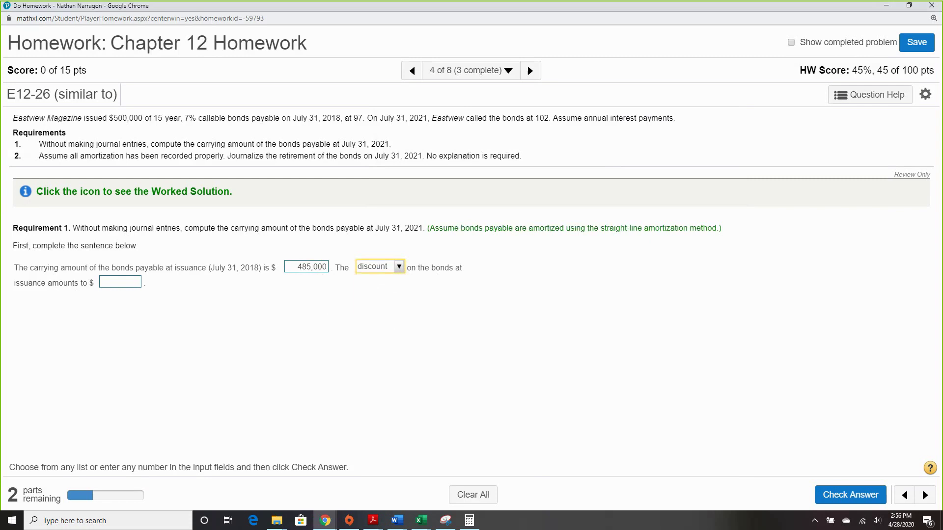
left_click(469, 521)
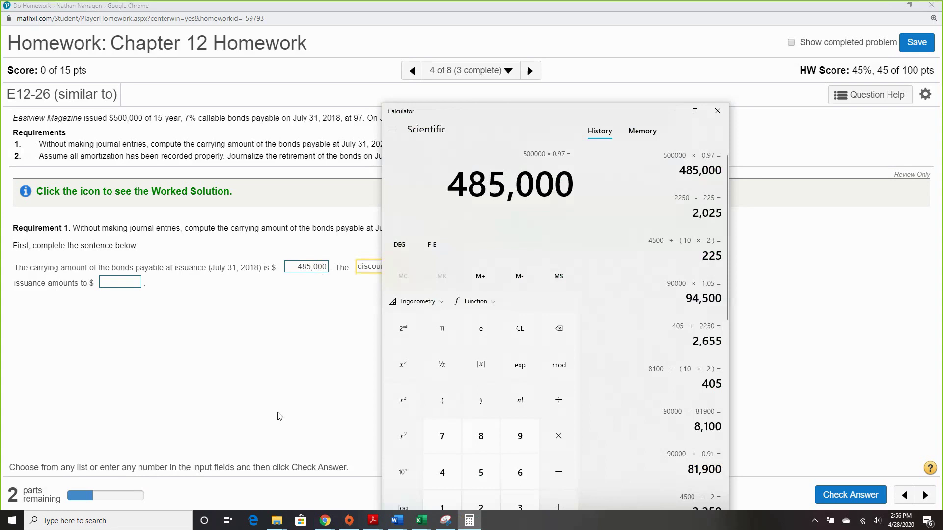
type("5")
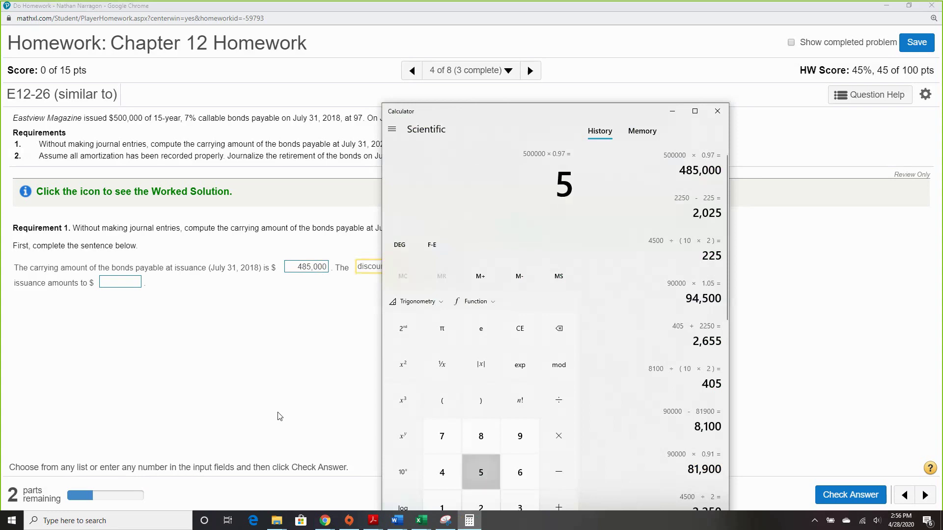
type("000")
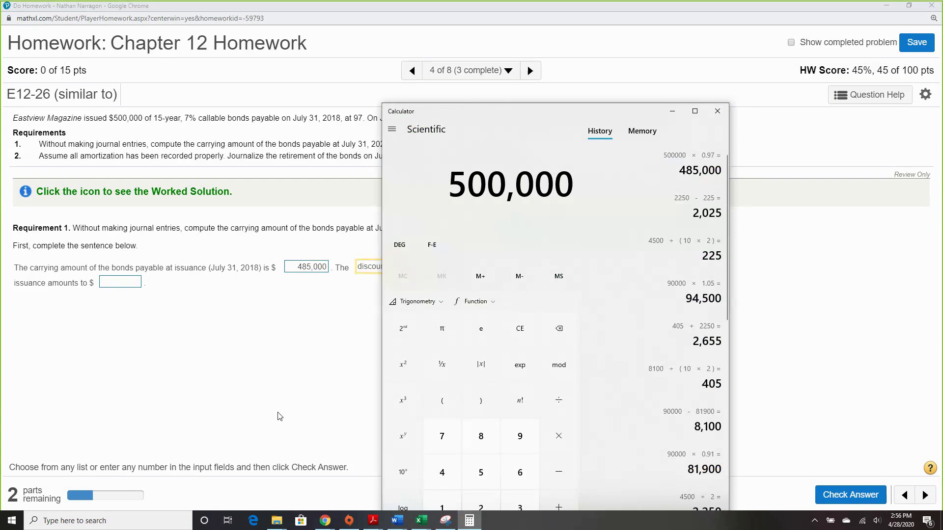
type("00 - 485,000")
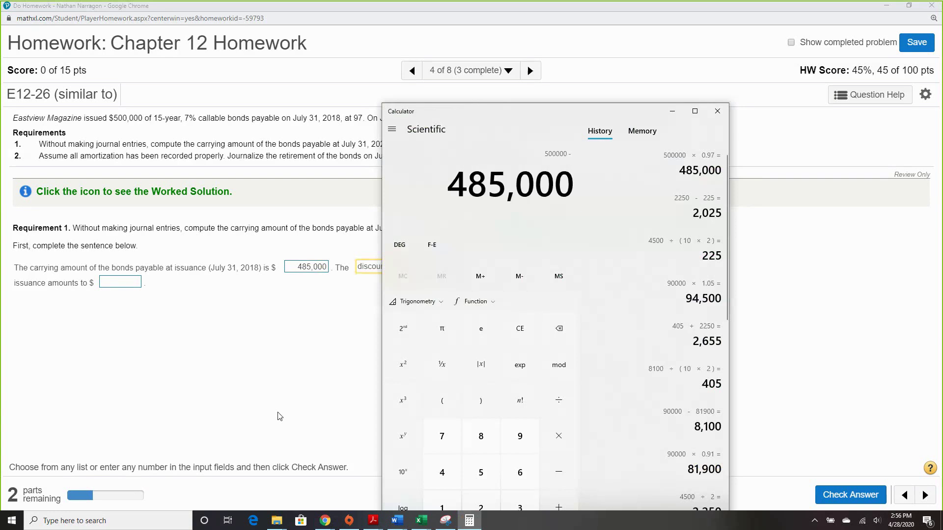
key("Return")
left_click(119, 281)
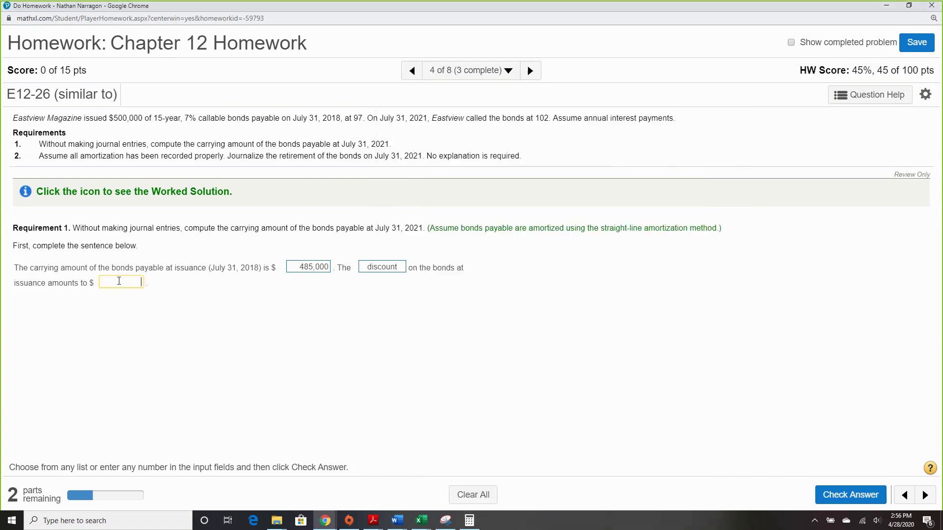
type("15,000")
left_click(835, 494)
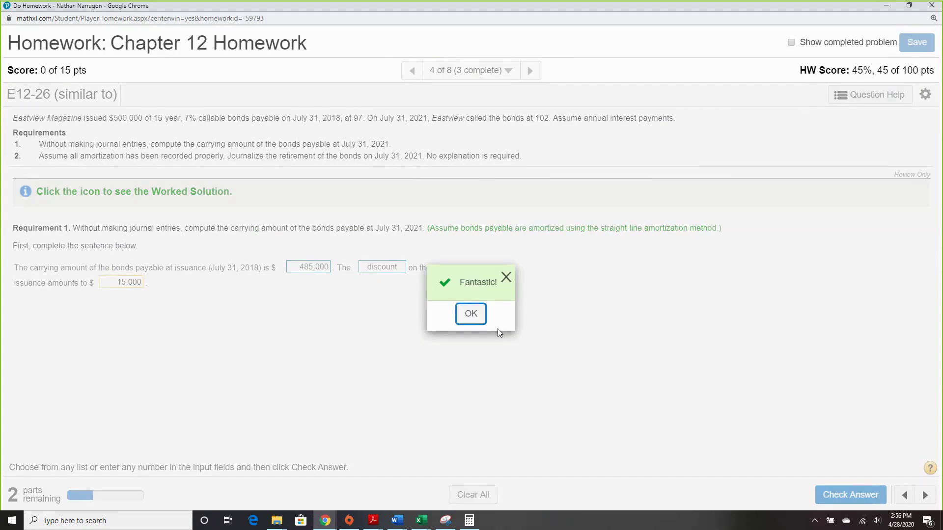
left_click(470, 314)
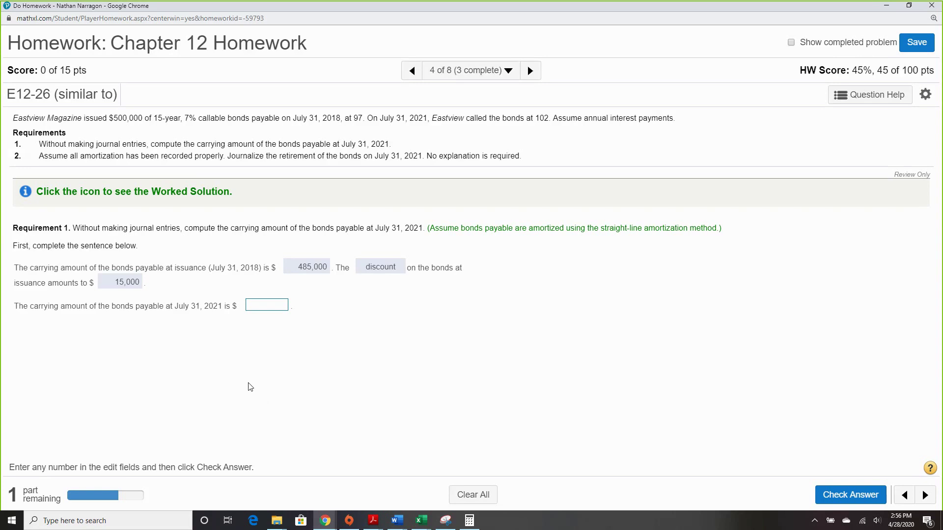
Step: Calculate the three years of discount amortization in Calculator as 15000 ÷ 15, multiplied by 3
left_click(469, 521)
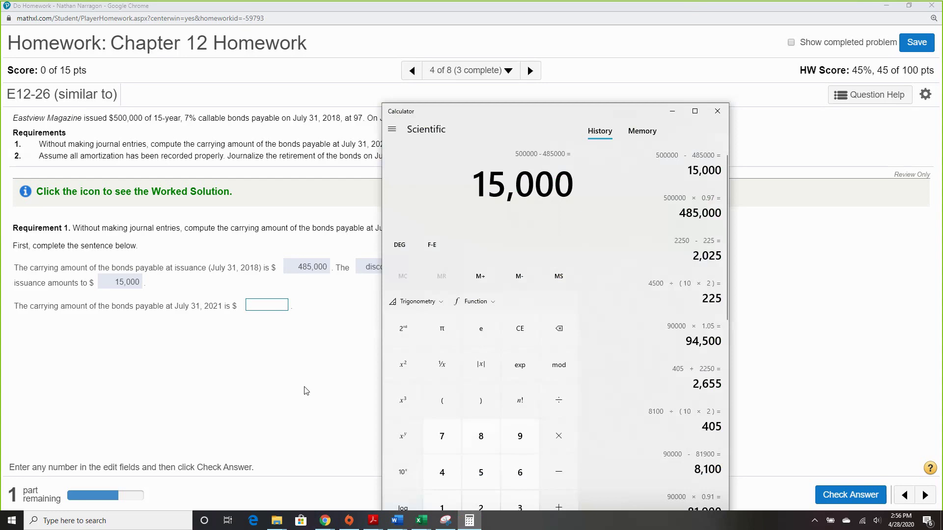
key("slash")
type("15")
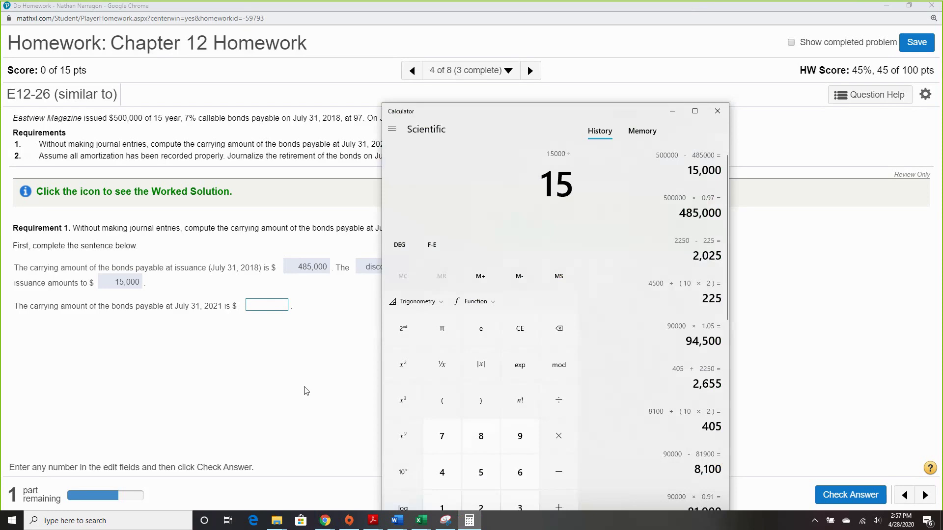
key("Return")
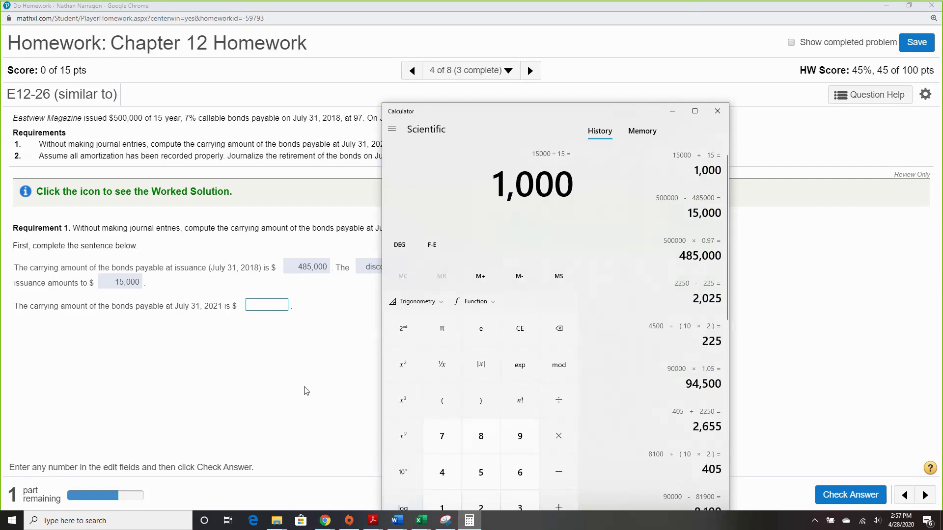
type("*3")
key("Return")
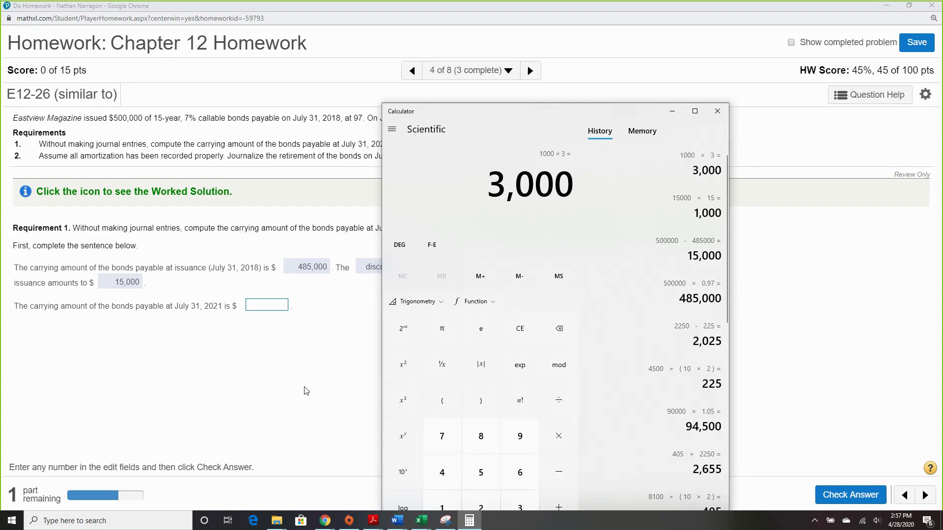
type("12000")
type("5")
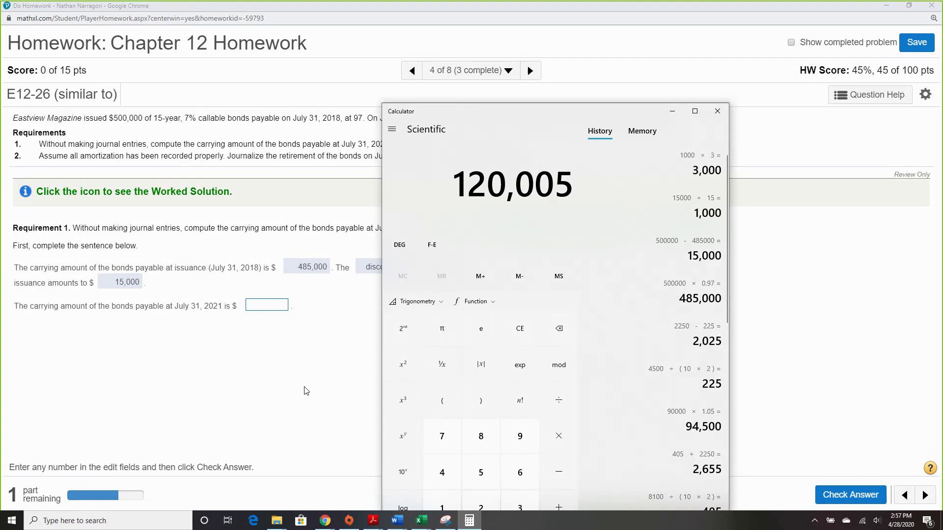
key("BackSpace")
key("BackSpace")
key("BackSpace")
key("BackSpace")
key("BackSpace")
key("BackSpace")
Step: Calculate 500000 − 12000 in Calculator, enter 488000 as the carrying amount at July 31, 2021 in the homework, and check it
type("5000")
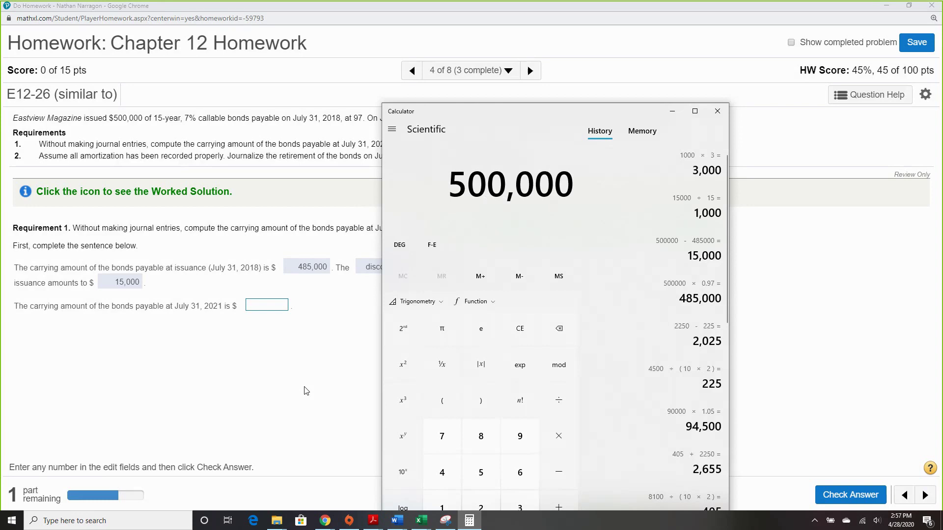
type("00 - 12")
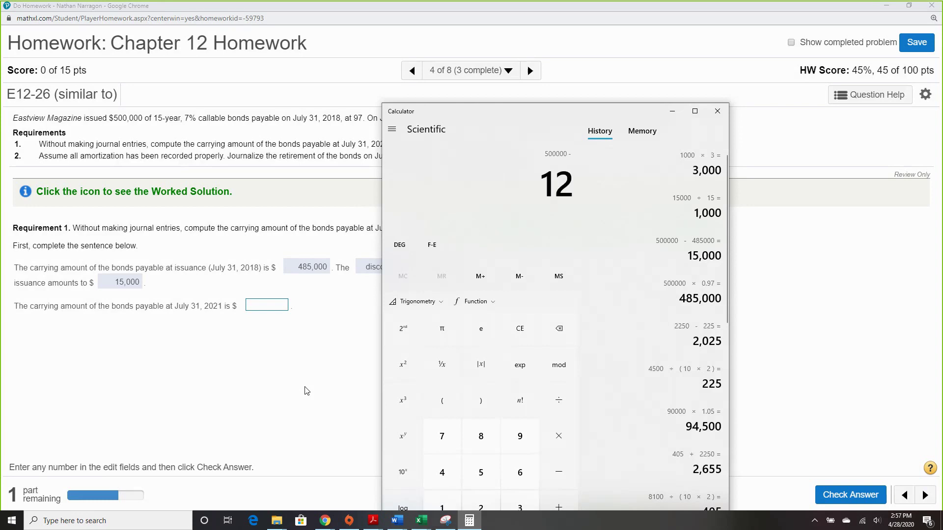
type(",000")
key("Return")
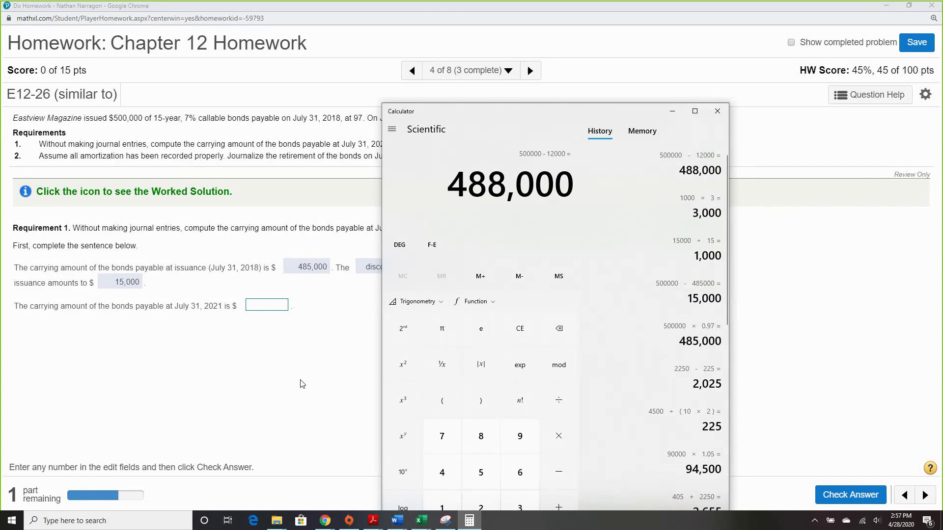
left_click(256, 306)
type("488000")
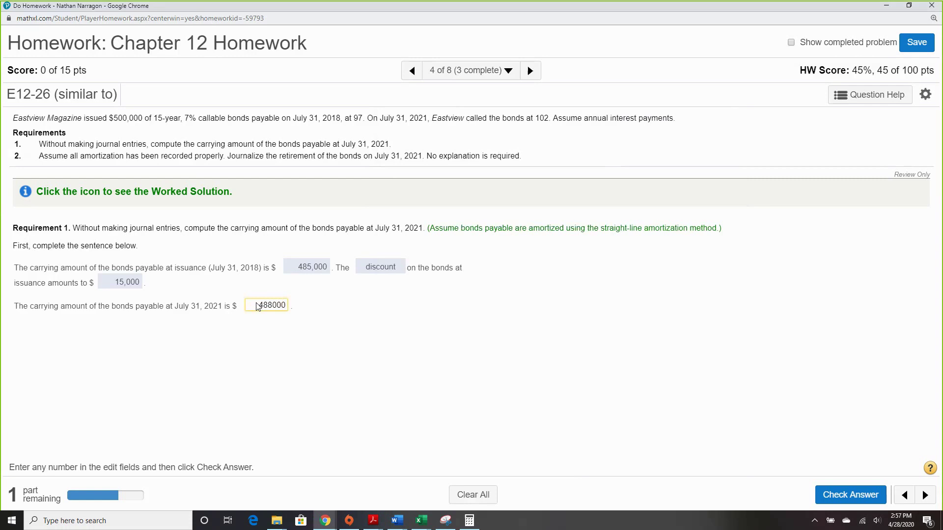
left_click(840, 496)
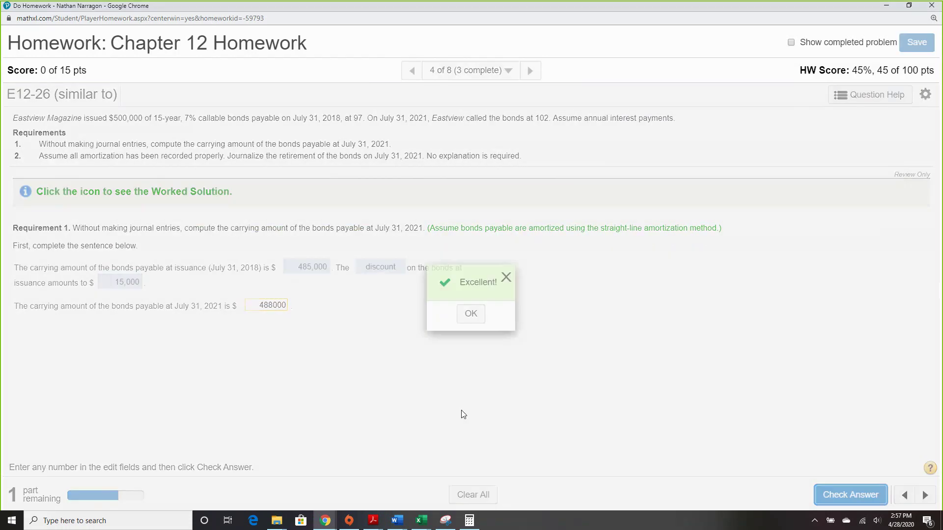
left_click(469, 317)
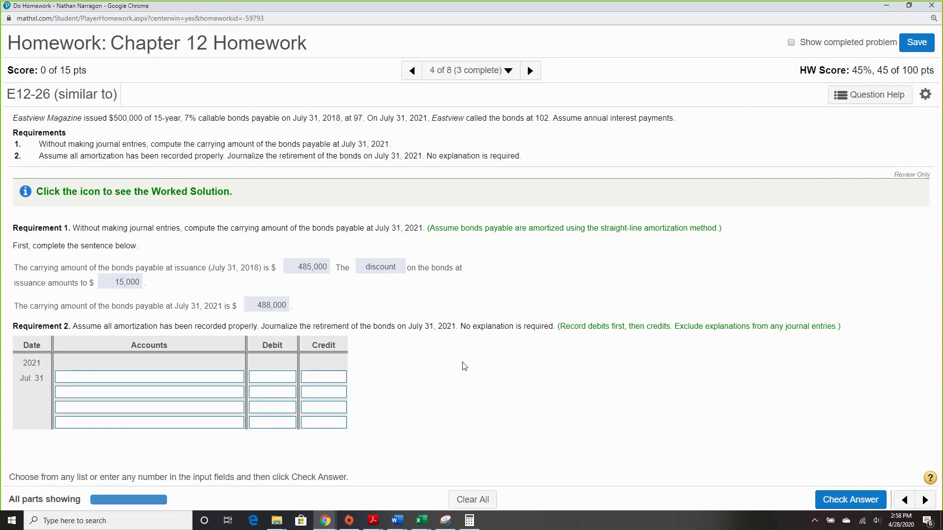
Step: Debit Bonds Payable 500000 on the first line of the Jul. 31 retirement entry
left_click(238, 381)
left_click(213, 404)
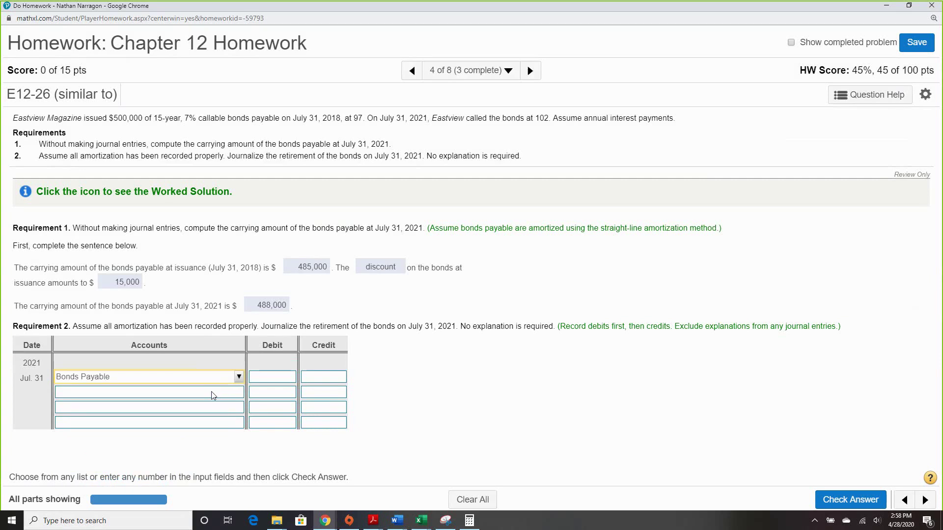
left_click(266, 379)
type("500000")
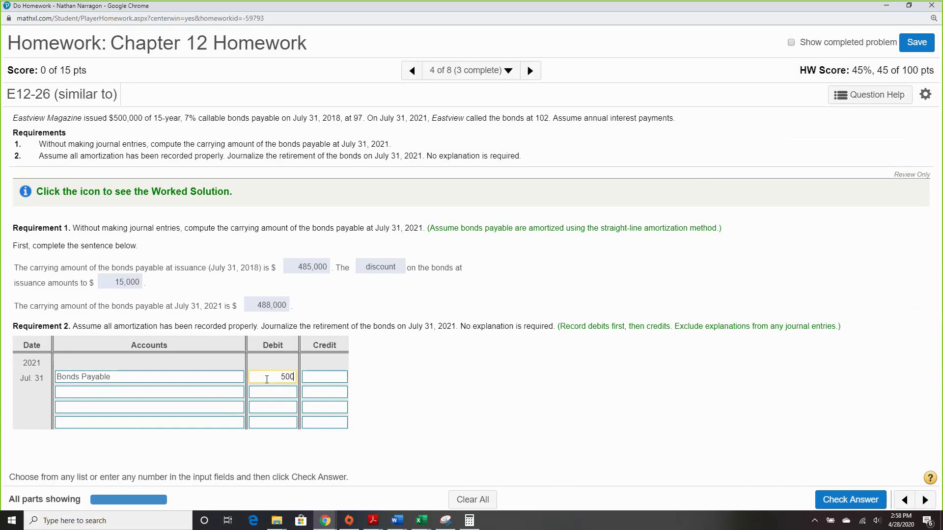
left_click(216, 392)
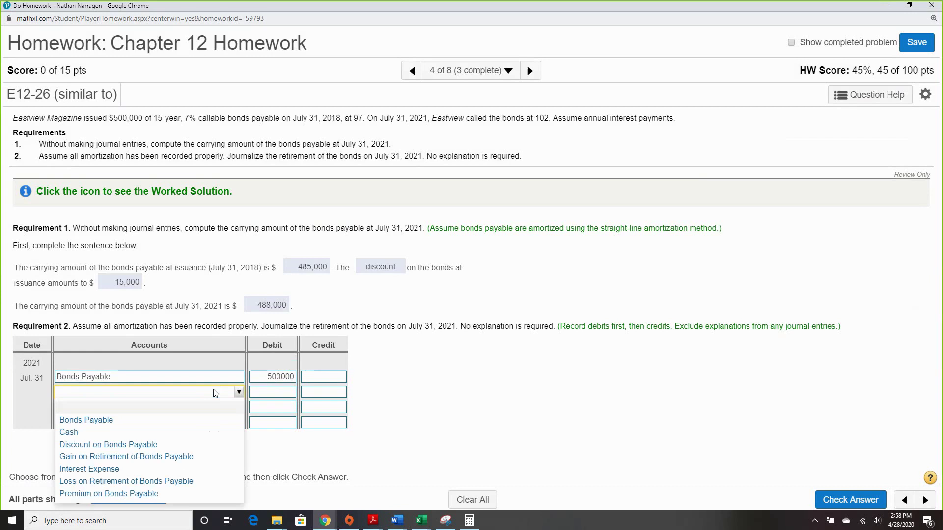
left_click(197, 449)
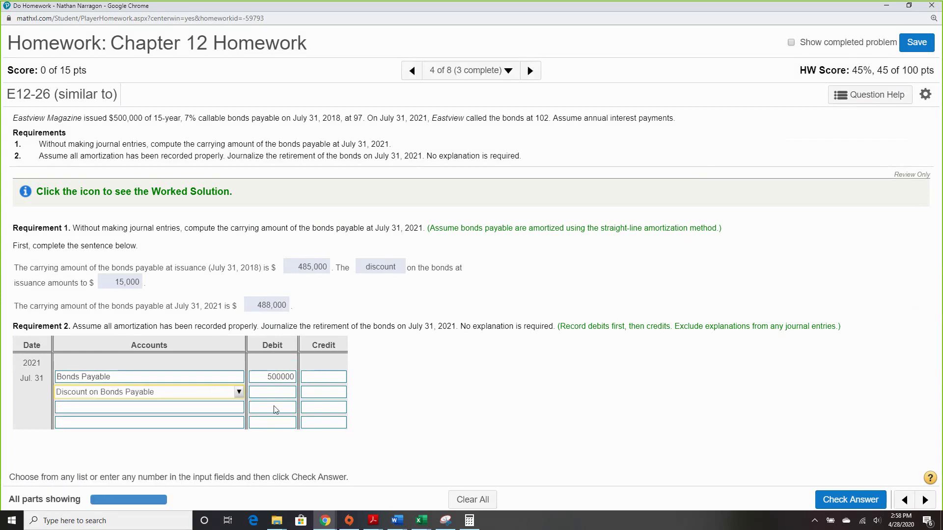
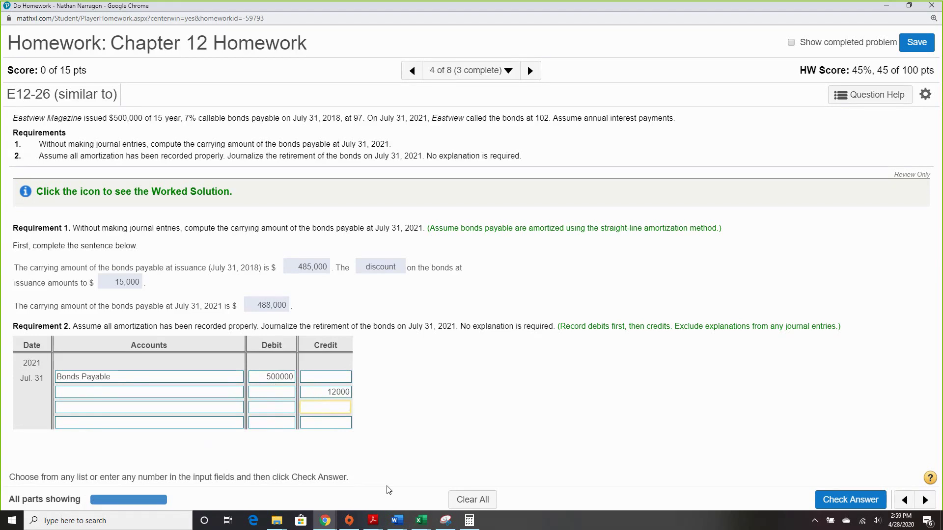
left_click(321, 393)
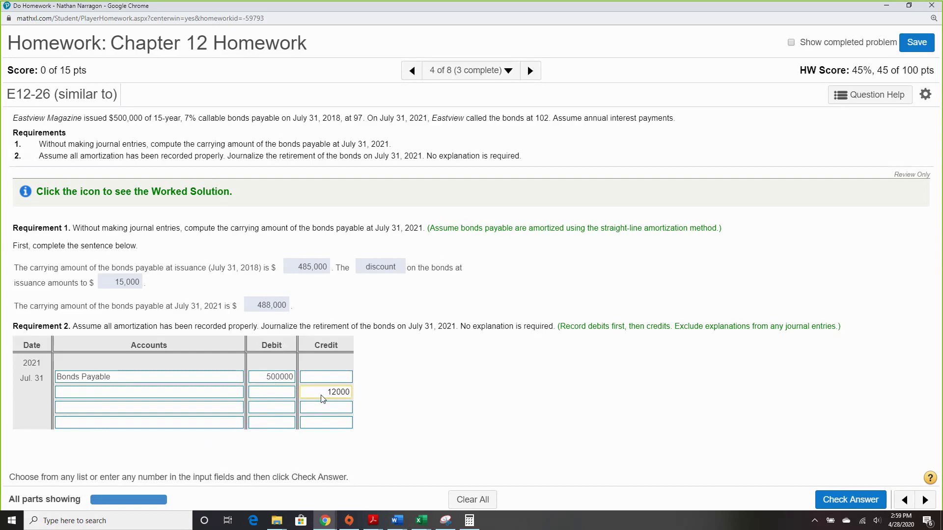
key("BackSpace")
key("BackSpace")
key("BackSpace")
key("BackSpace")
key("BackSpace")
Step: Set the remaining accounts of the Jul. 31 entry to Loss on Retirement of Bonds Payable, Discount on Bonds Payable and Cash
left_click(231, 393)
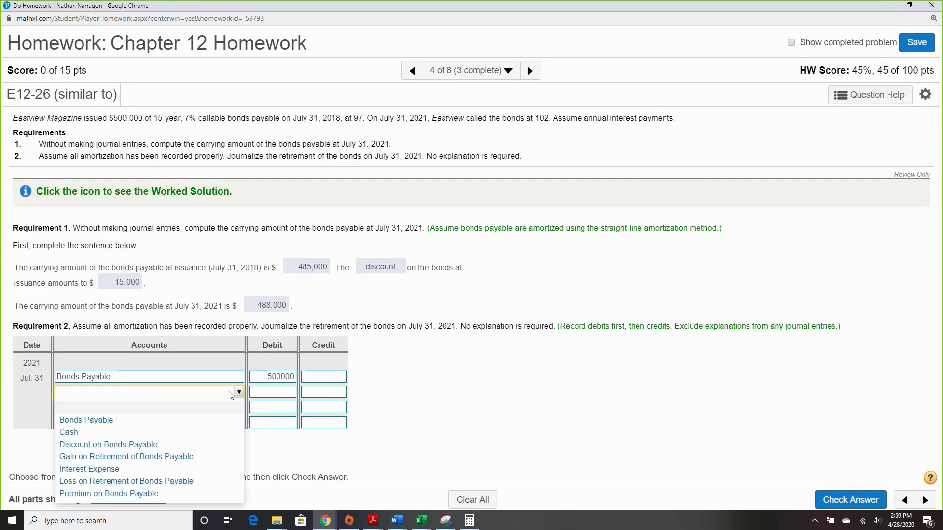
left_click(230, 482)
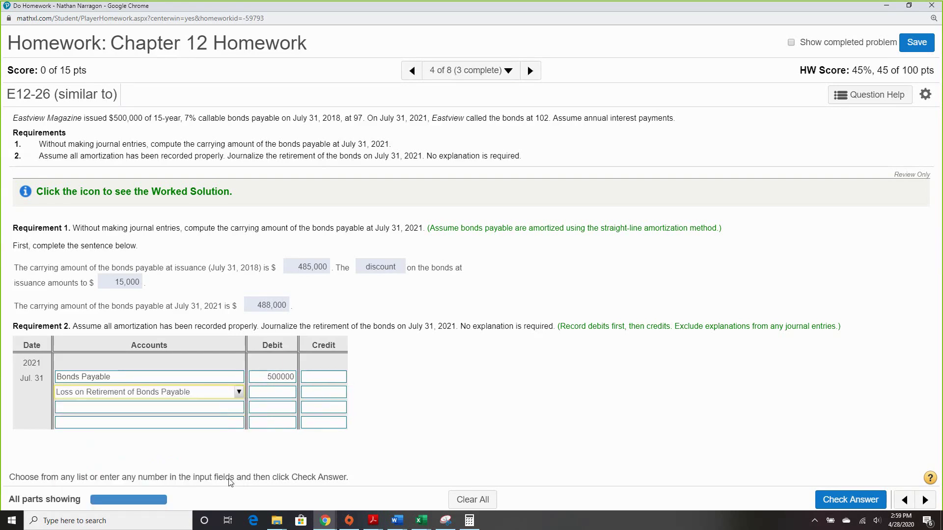
left_click(209, 409)
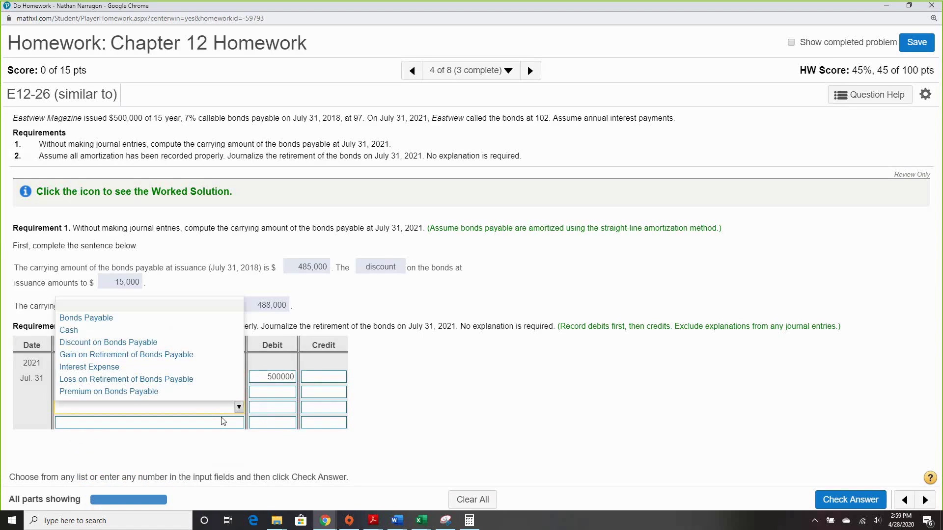
left_click(190, 343)
left_click(185, 422)
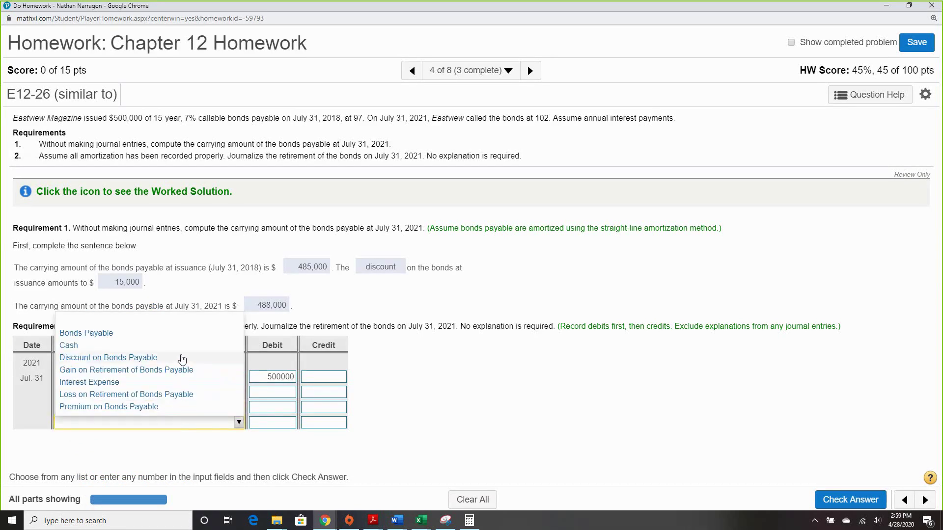
left_click(88, 345)
Step: Credit Discount on Bonds Payable 12000 in the Jul. 31 entry
left_click(335, 409)
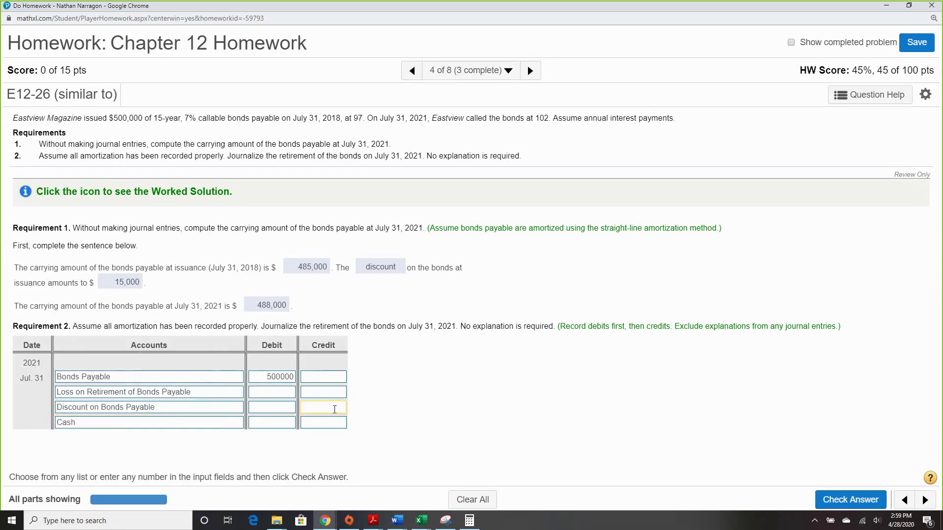
type("120000")
key("BackSpace")
Step: Calculate 500000 × 1.02 in Calculator and credit Cash 510,000 in the Jul. 31 retirement entry of the homework
left_click(469, 521)
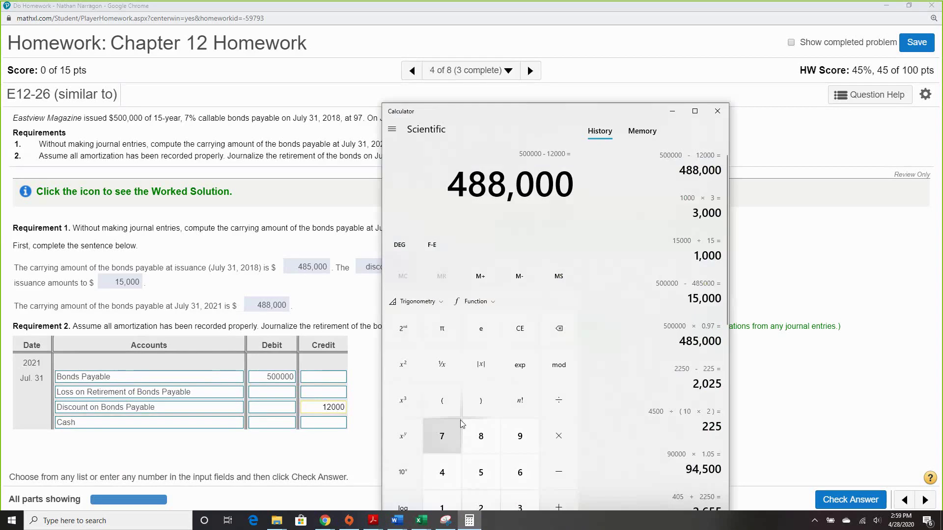
type("500000")
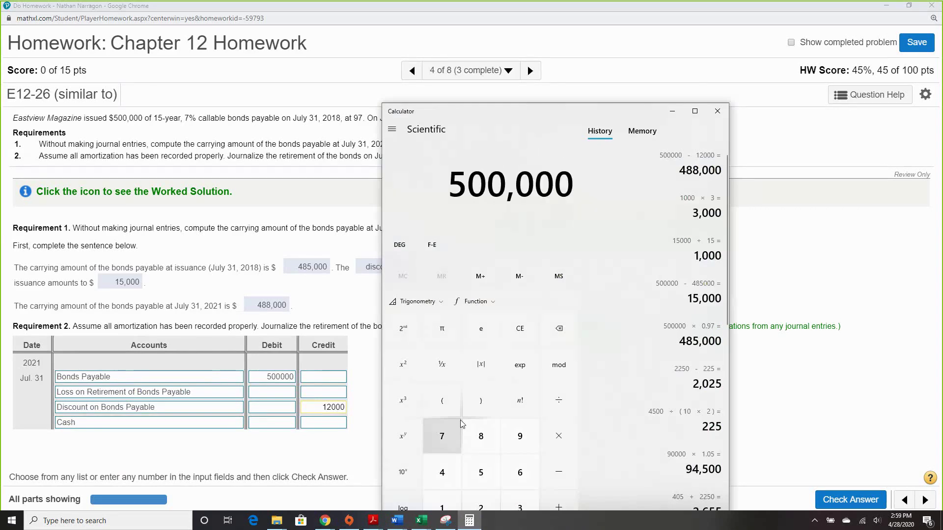
key("asterisk")
type("1.02")
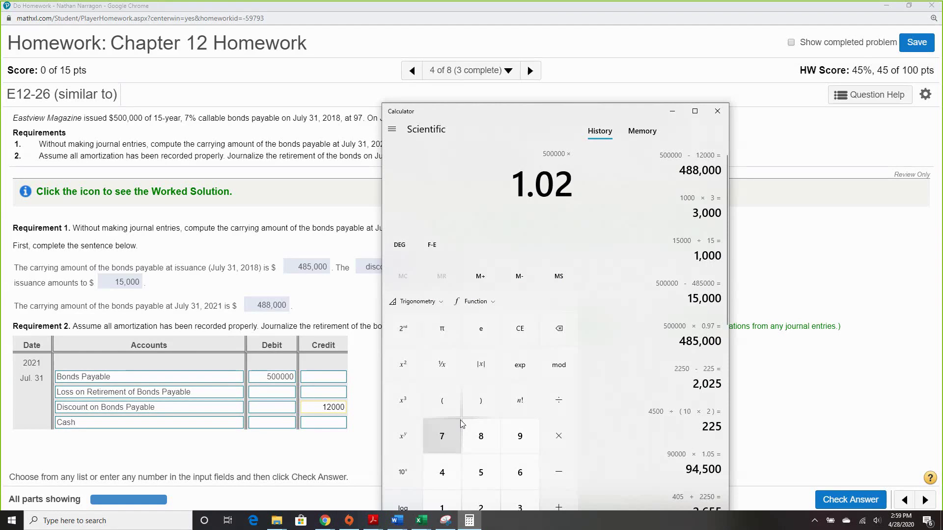
key("Return")
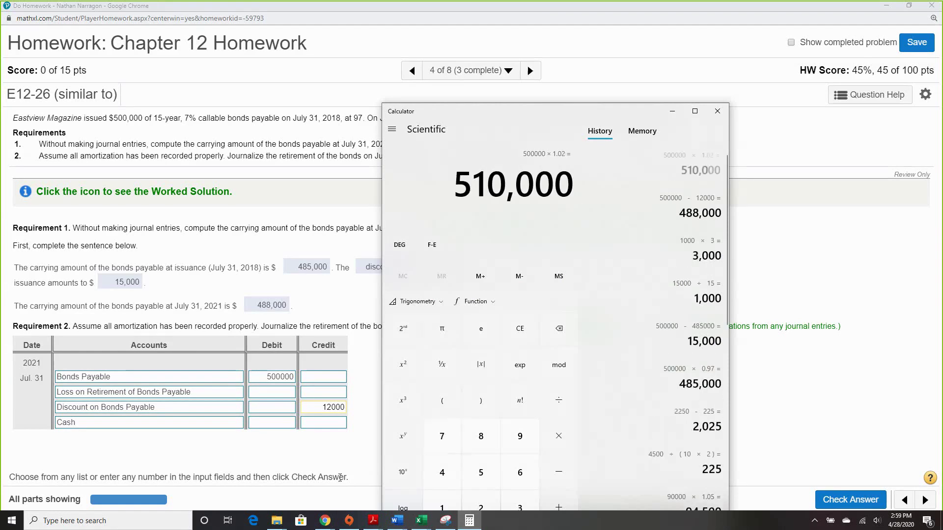
left_click(331, 426)
type("510")
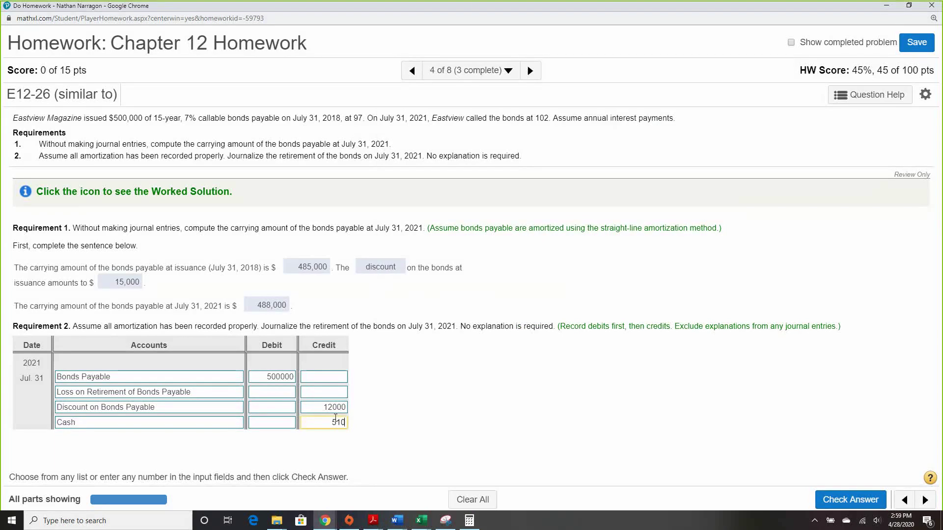
type(",000")
Step: Work out the retirement loss in Calculator by adding 12000 to 510000 and subtracting 500000
left_click(469, 521)
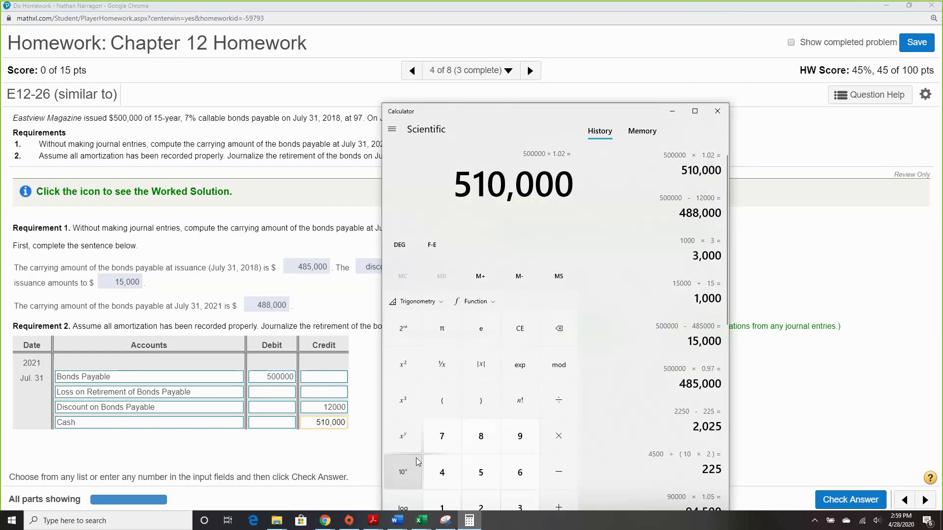
key("plus")
type("12")
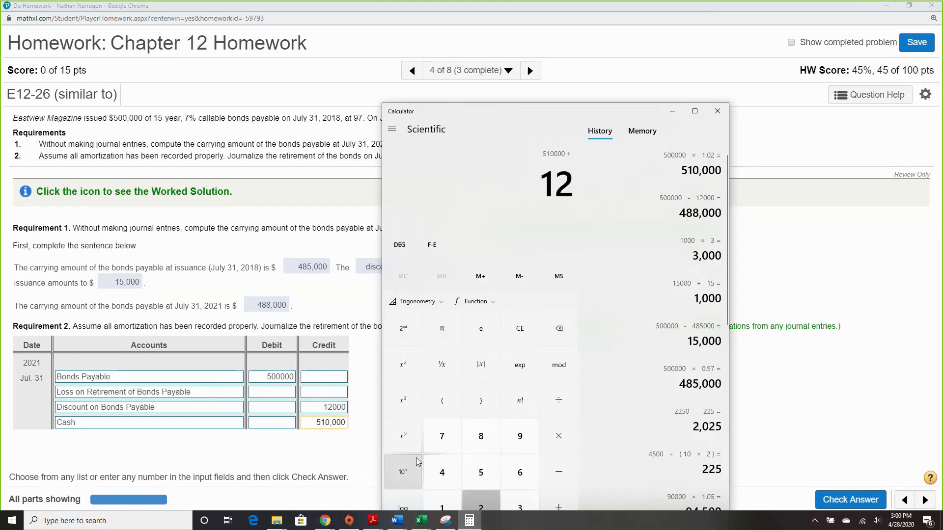
type("000")
key("Return")
key("minus")
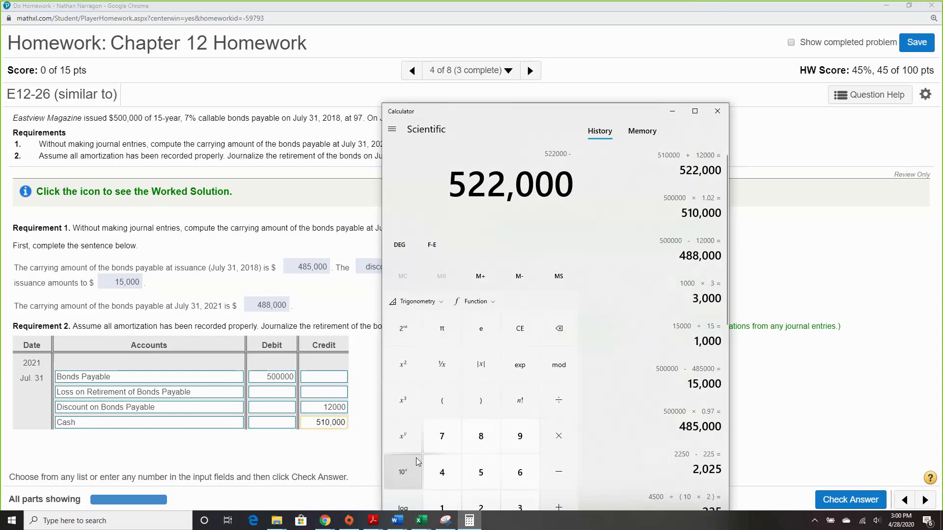
type("500000")
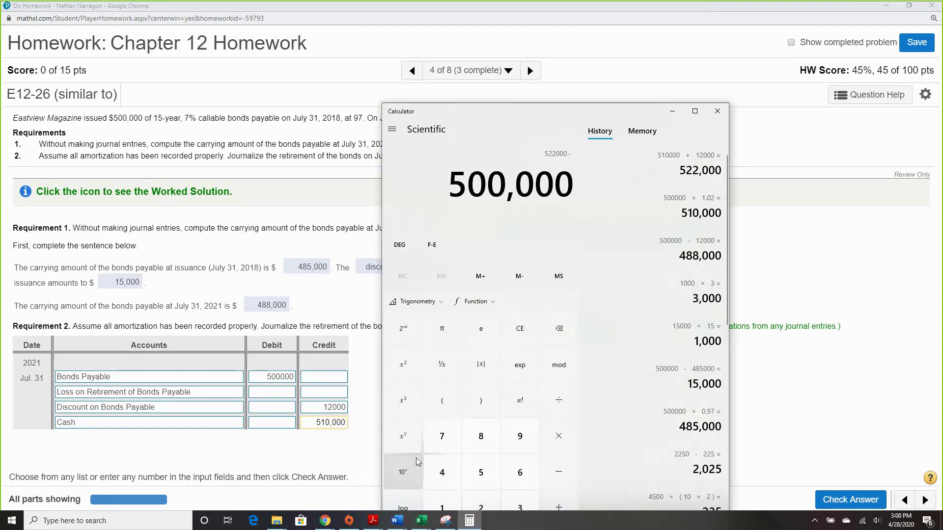
key("Return")
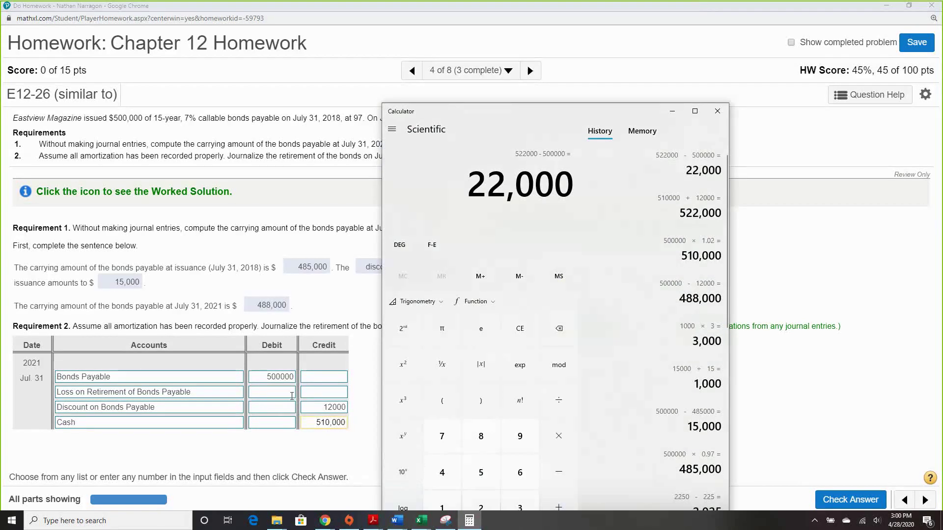
Step: Debit Loss on Retirement of Bonds Payable 22,000 in the homework, check the answer and go on to the following question
left_click(292, 396)
type("22")
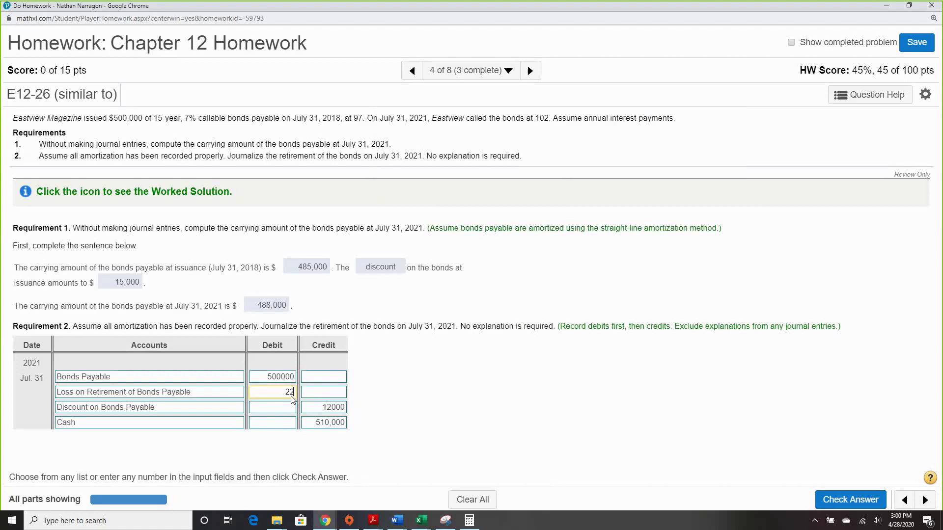
type(",000")
left_click(832, 500)
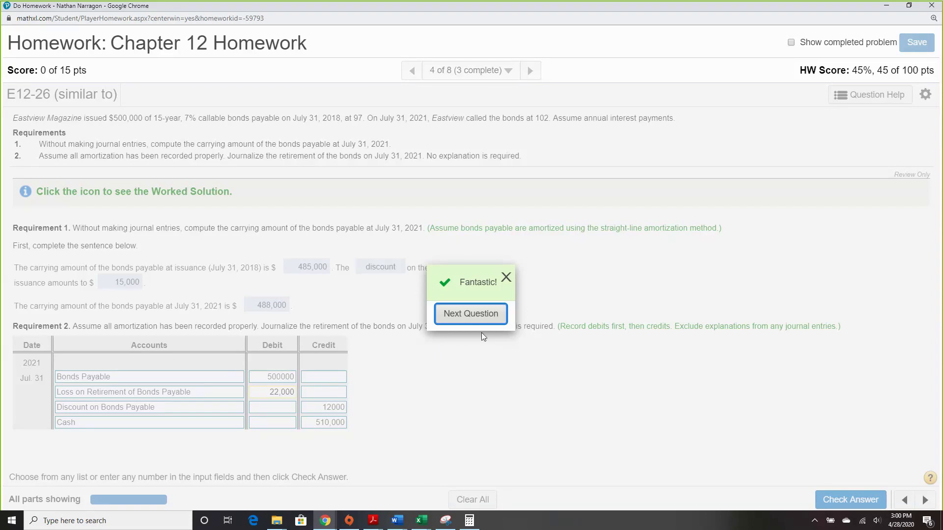
left_click(475, 317)
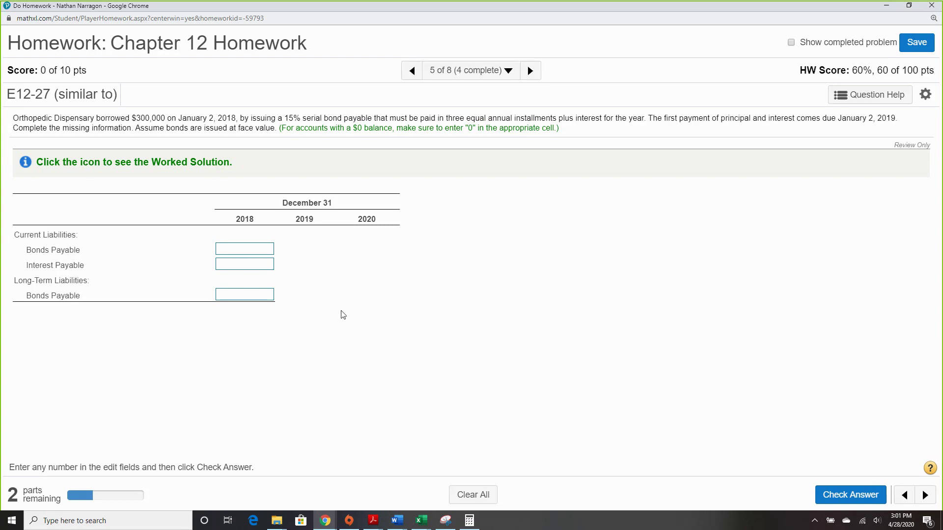
left_click(233, 256)
type("300,000")
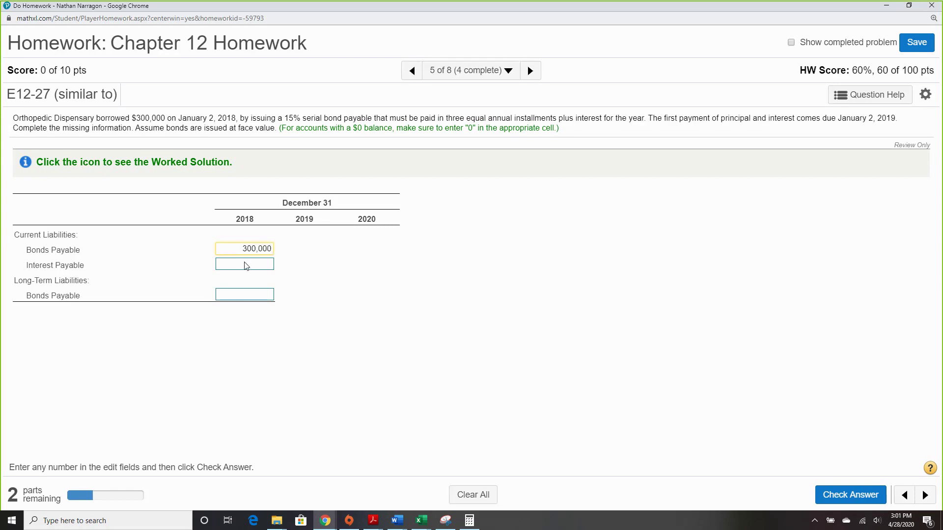
left_click(245, 265)
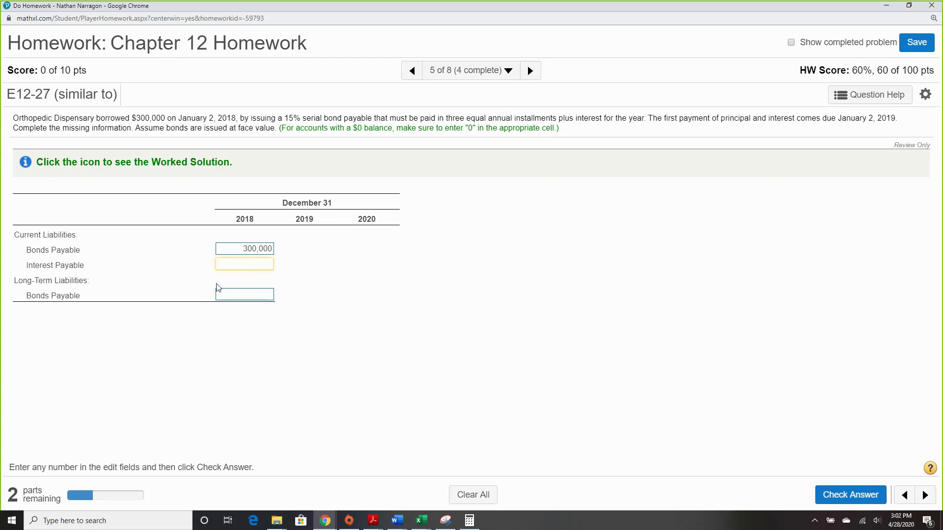
left_click(238, 249)
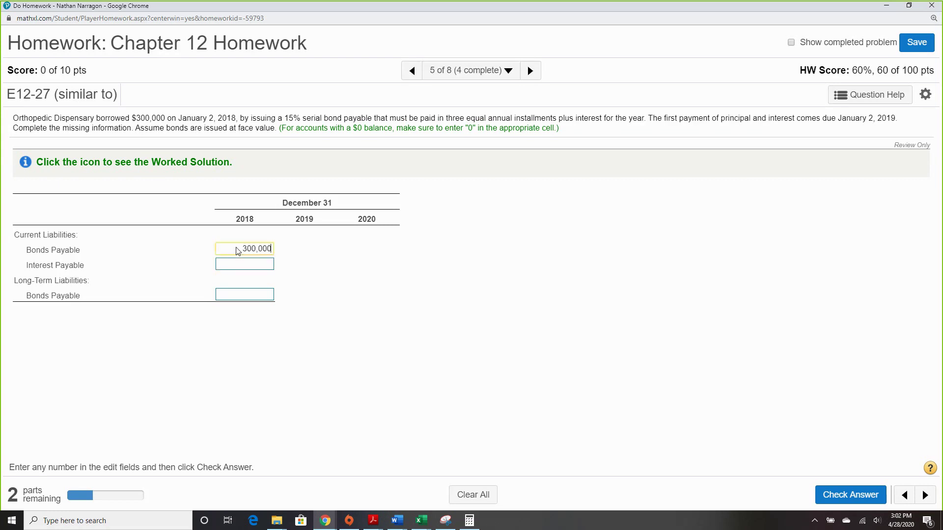
left_click_drag(238, 249, 306, 261)
key("BackSpace")
Step: Enter 100,000 as the current-liability Bonds Payable at December 31, 2018
left_click(238, 249)
type("1000")
key("BackSpace")
type("000")
Step: Calculate 300000 ÷ 3 in Calculator and enter 200,000 as the long-term Bonds Payable for 2018 in the homework
left_click(470, 521)
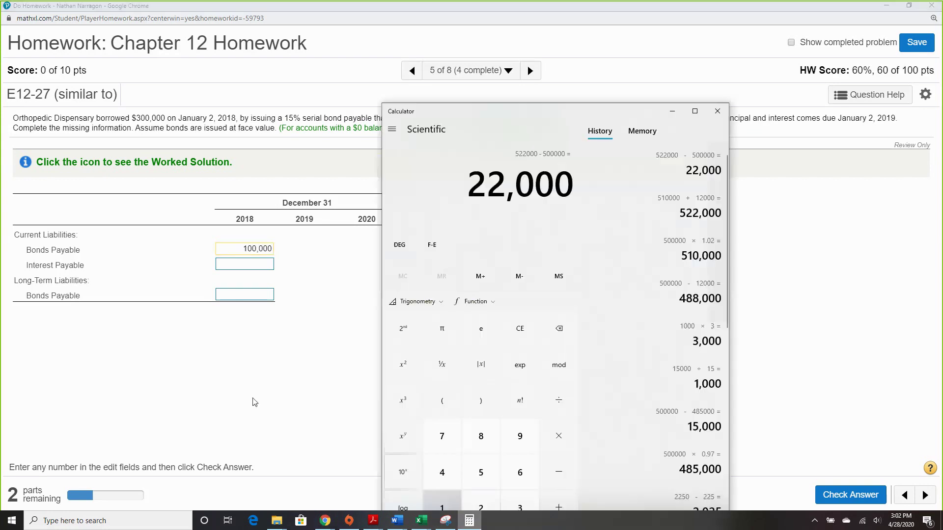
type("300,000")
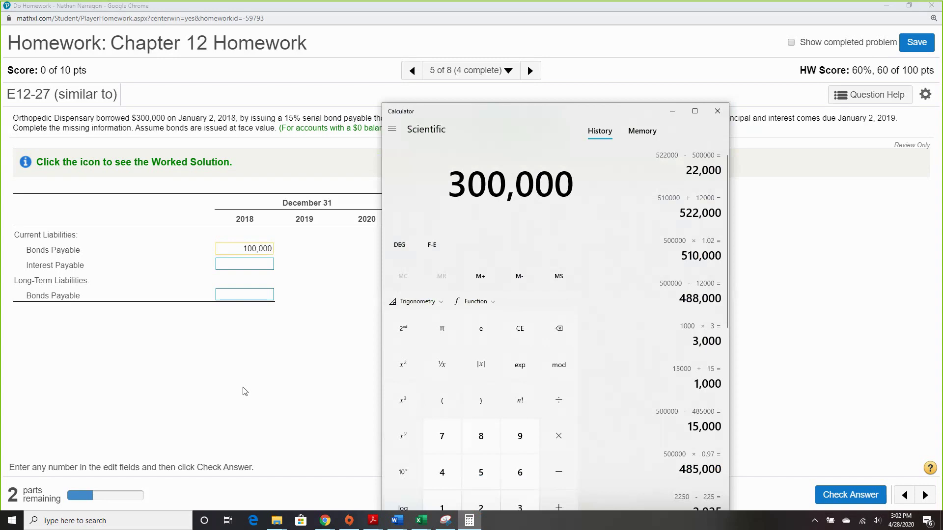
key("slash")
key("1")
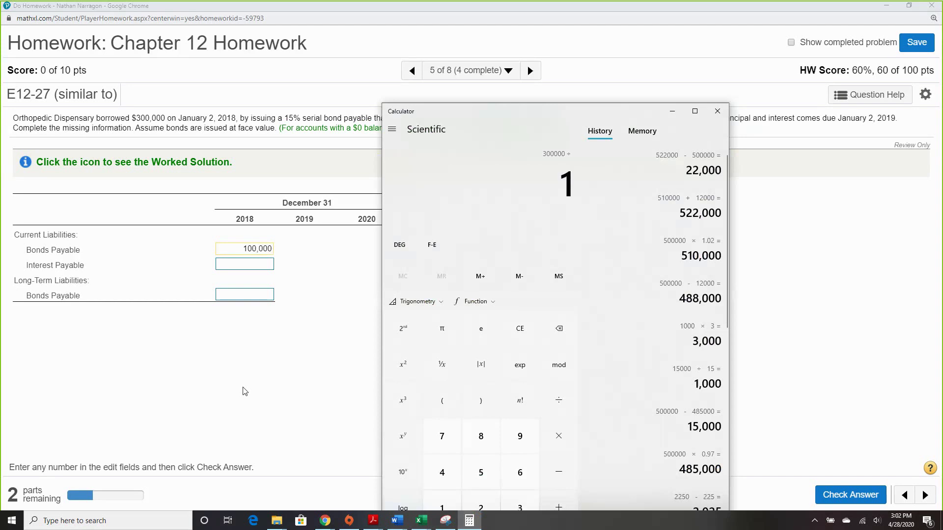
key("BackSpace")
key("3")
key("Return")
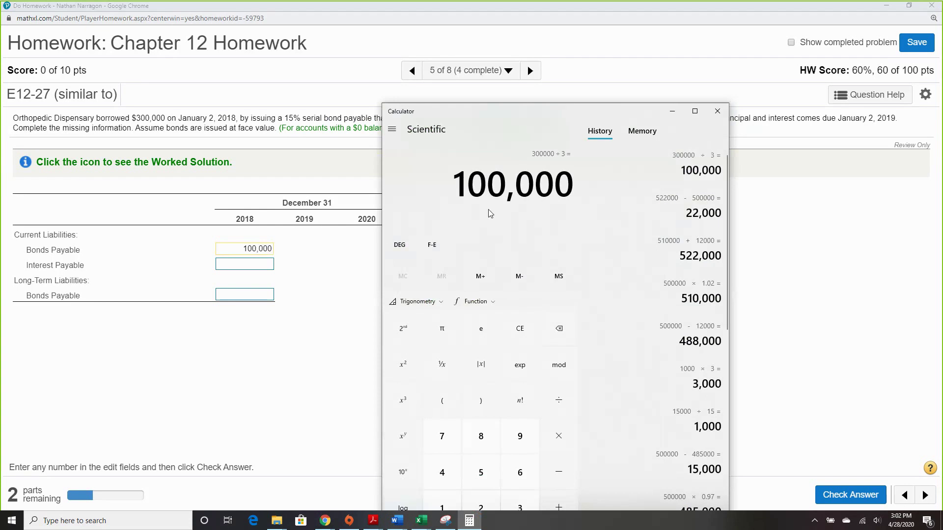
left_click(268, 297)
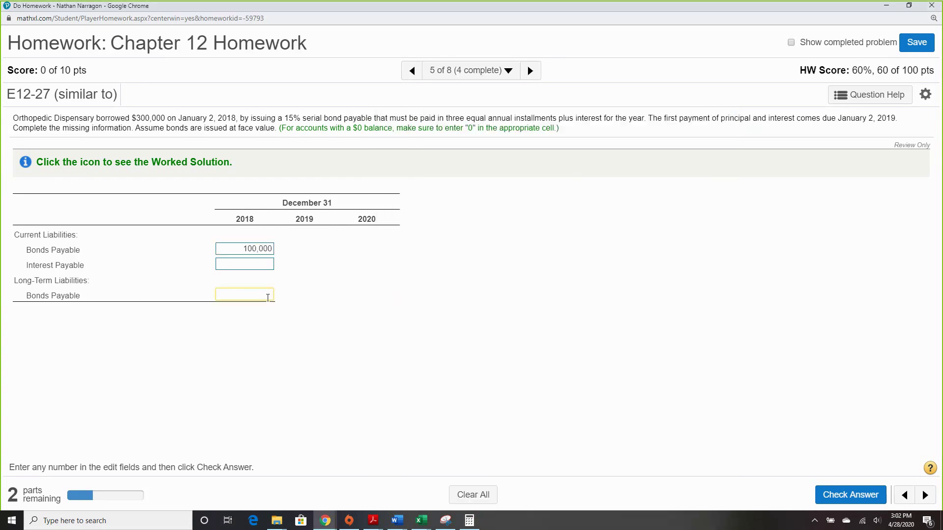
type("200,000")
Step: Calculate the 2018 interest payable in Calculator as 300000 × 0.15
left_click(254, 265)
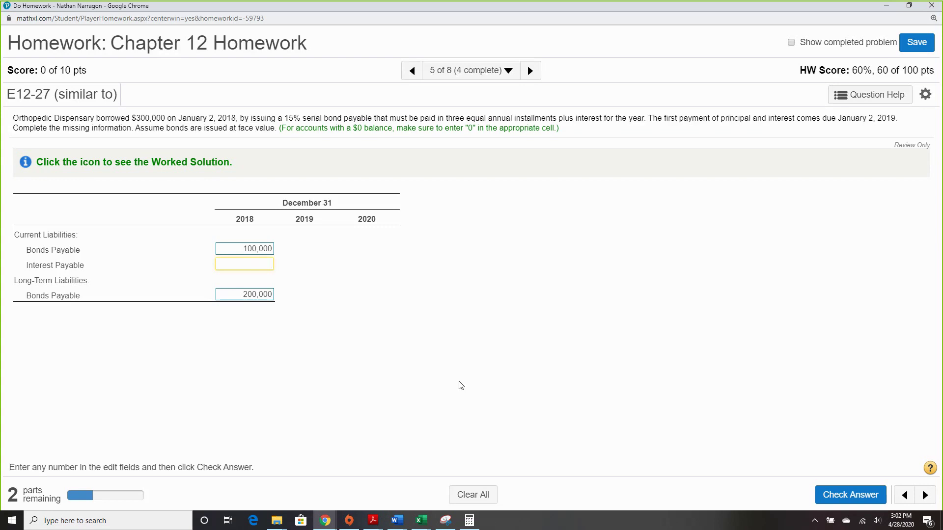
left_click(470, 521)
type("3")
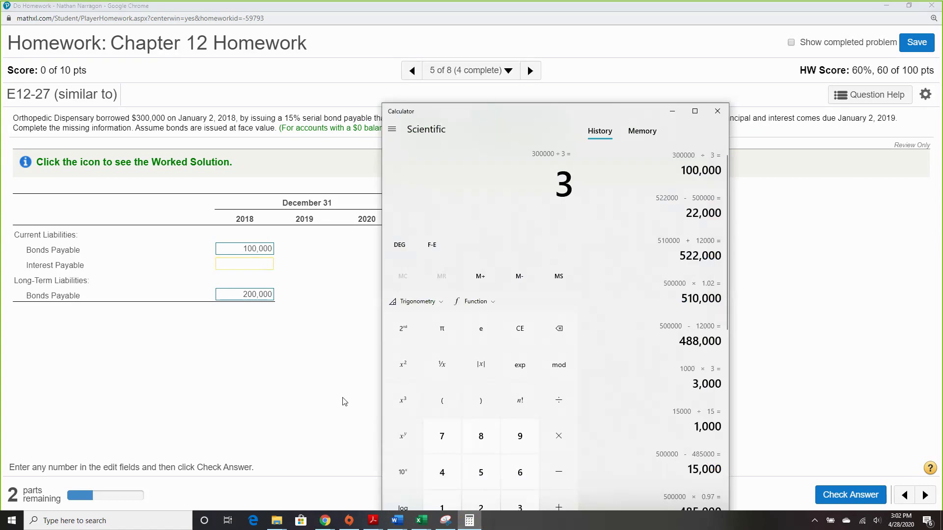
type("00,000")
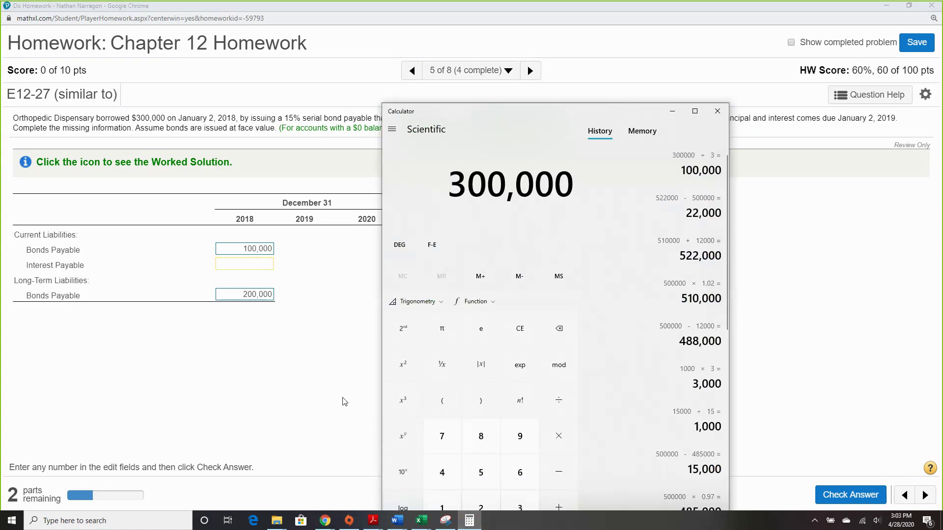
key("asterisk")
type(".15")
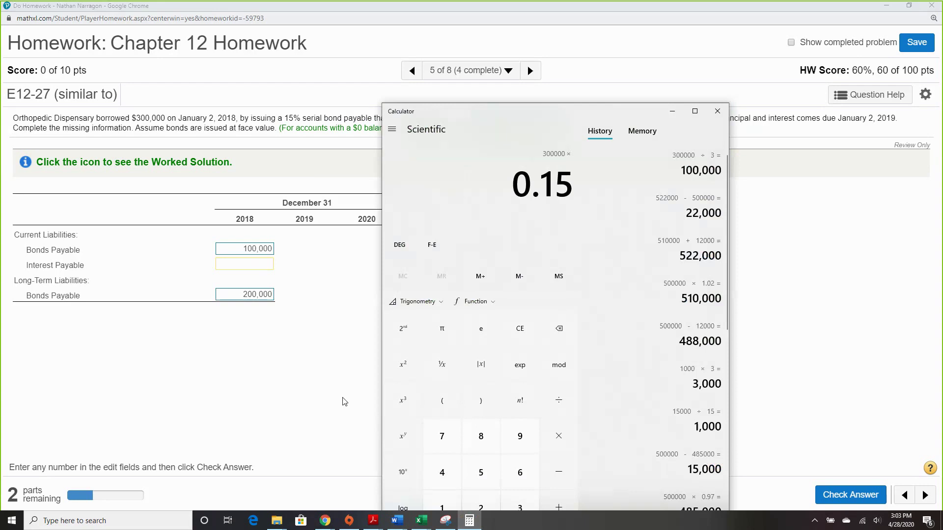
key("Return")
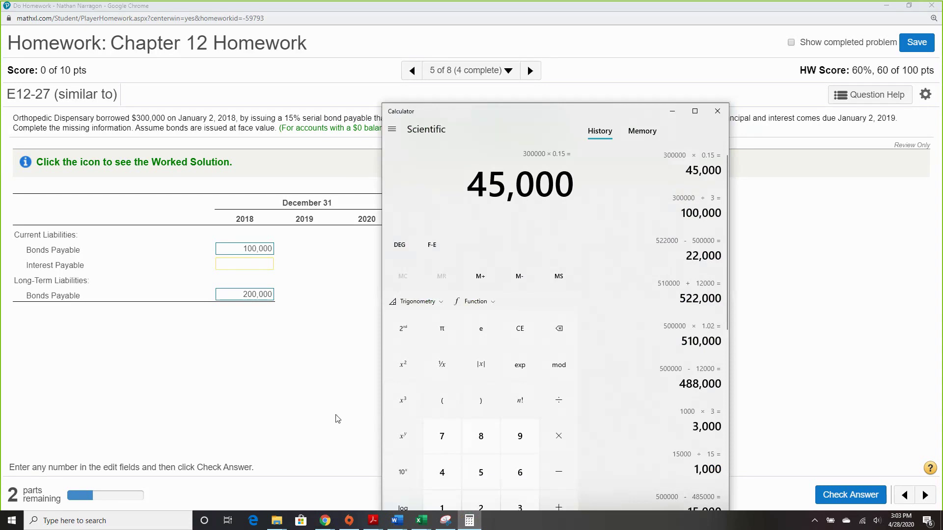
Step: Enter 45,000 as the 2018 Interest Payable in the homework and check the 2018 column
left_click(247, 266)
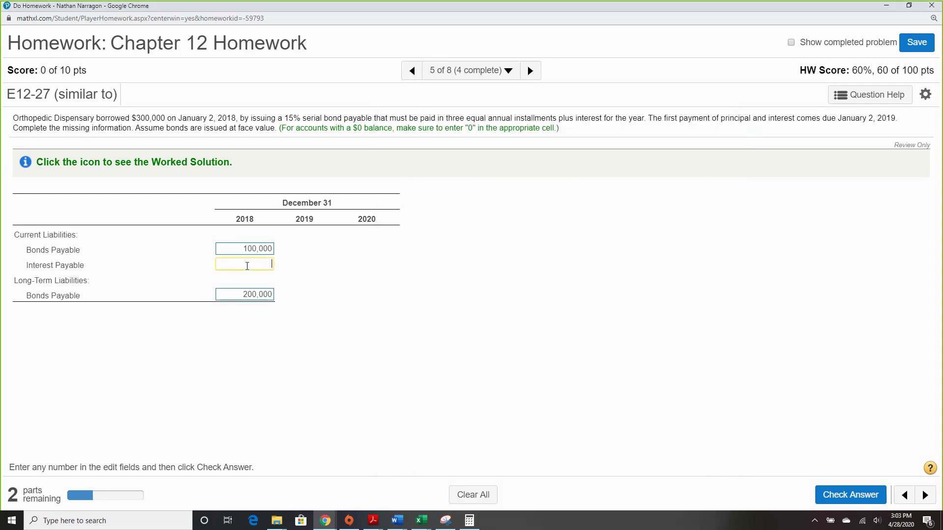
type("45,000")
left_click(829, 506)
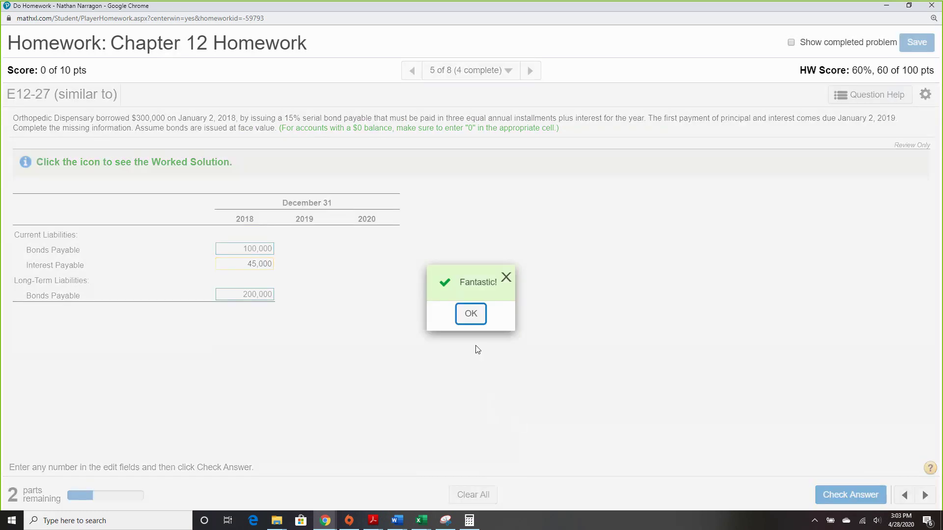
left_click(469, 314)
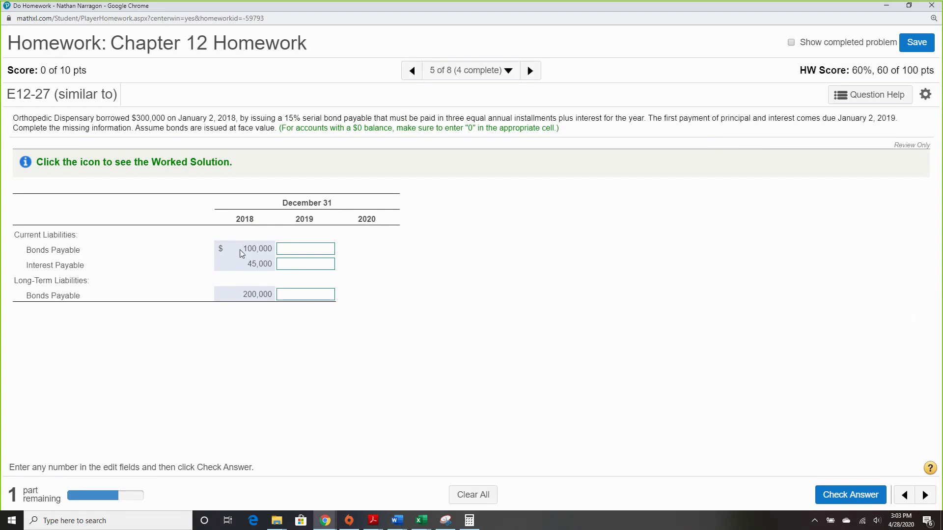
Step: Enter 100,000 for both the current and the long-term Bonds Payable at December 31, 2019
left_click(291, 253)
type("100,000")
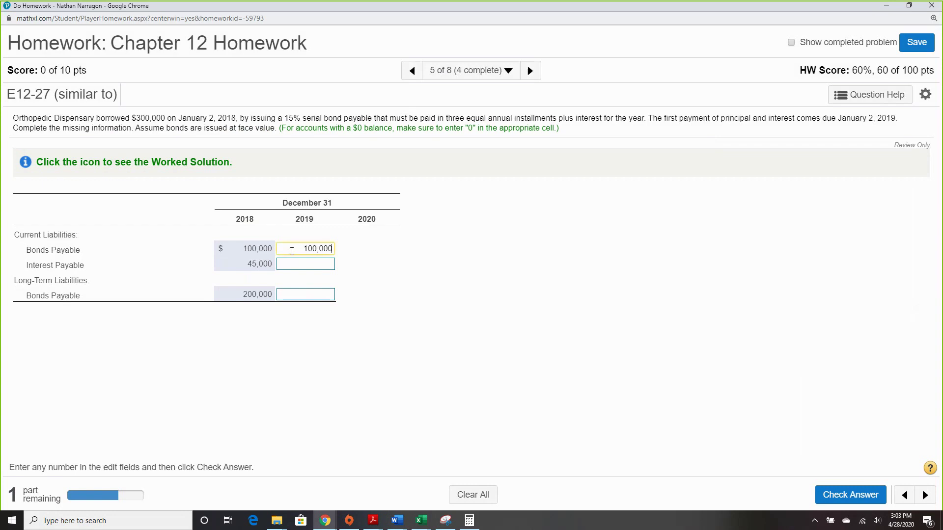
left_click(306, 293)
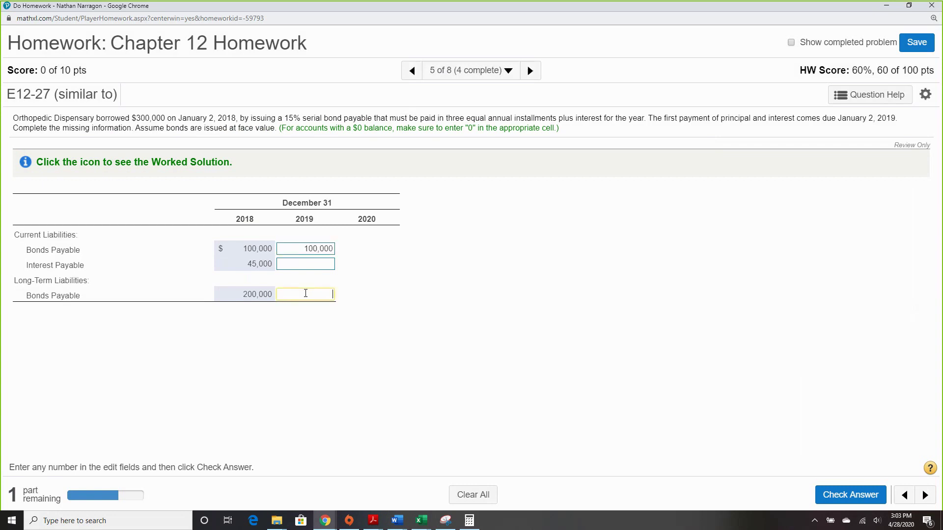
type("2")
type("100,")
type("000")
Step: Calculate the 2019 interest payable in Calculator as 200000 × 0.15
left_click(301, 264)
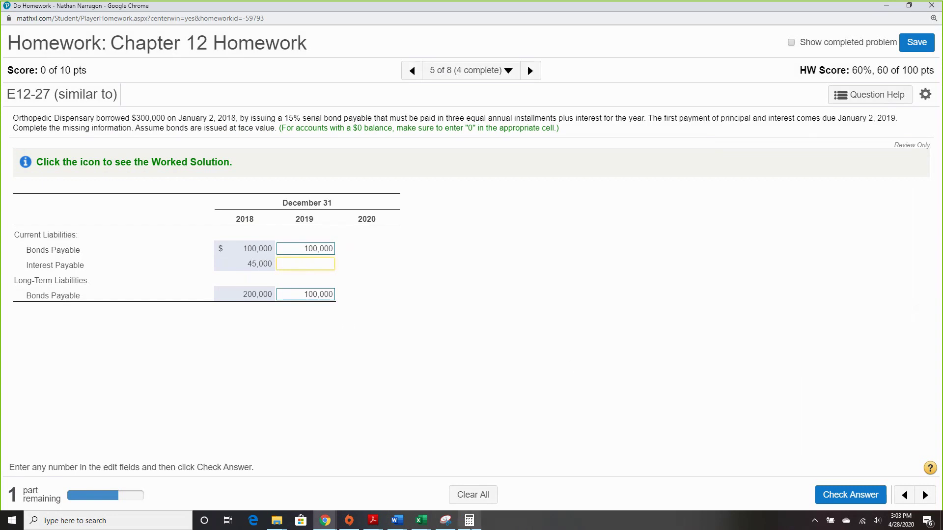
left_click(470, 521)
type("200000")
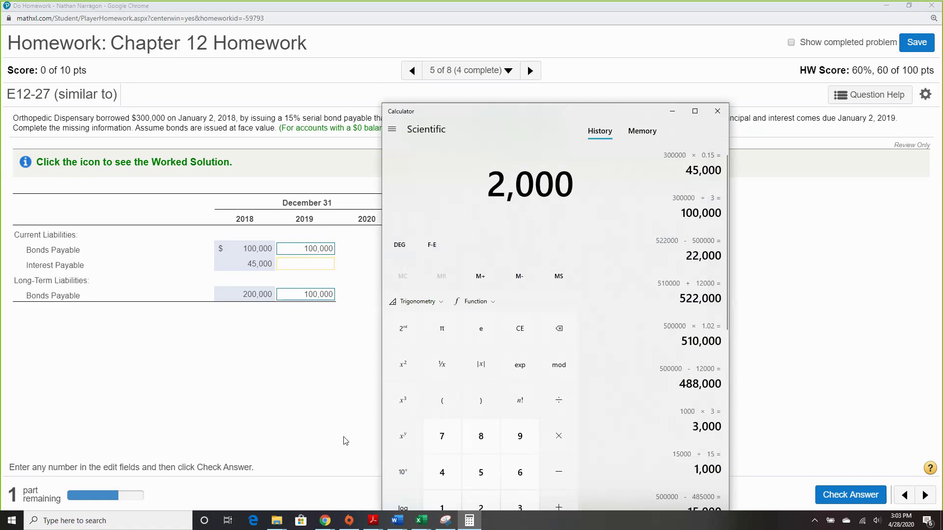
type("*0.15")
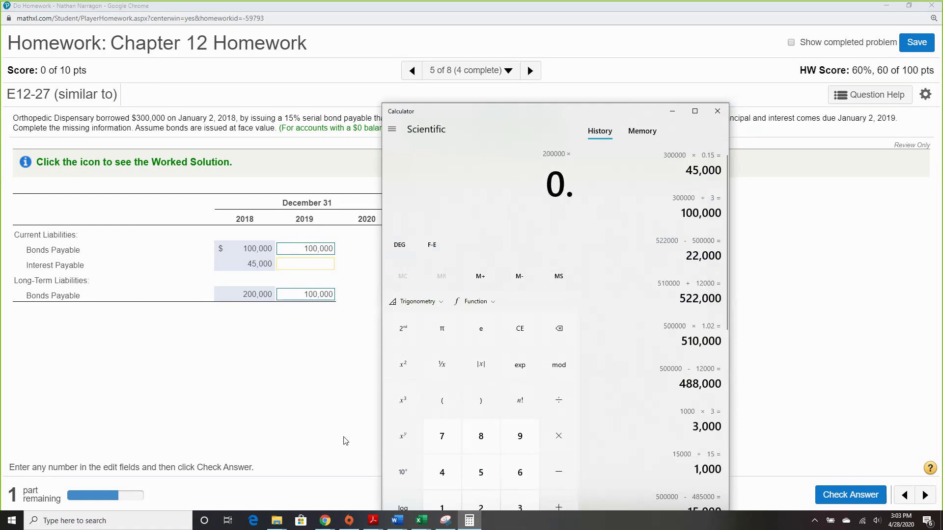
key("Return")
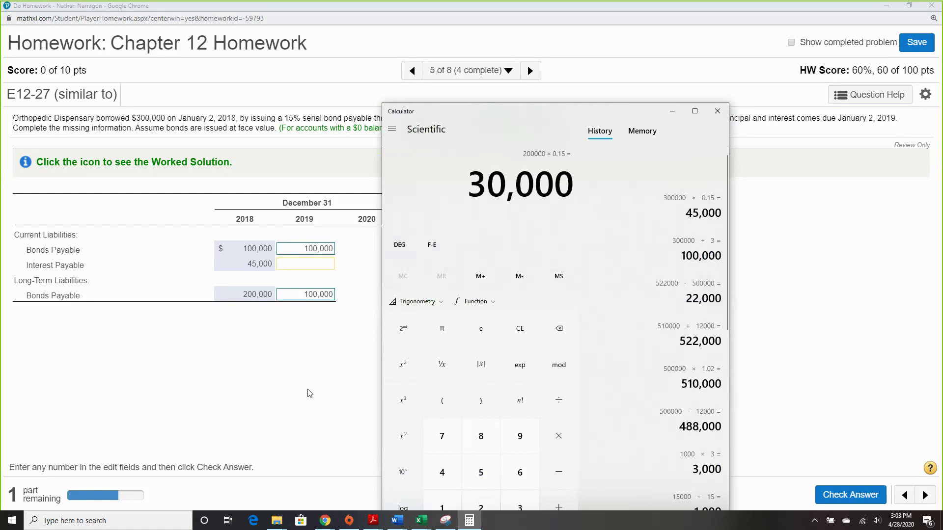
Step: Enter 30,000 as the 2019 Interest Payable in the homework and check the 2019 column
left_click(298, 266)
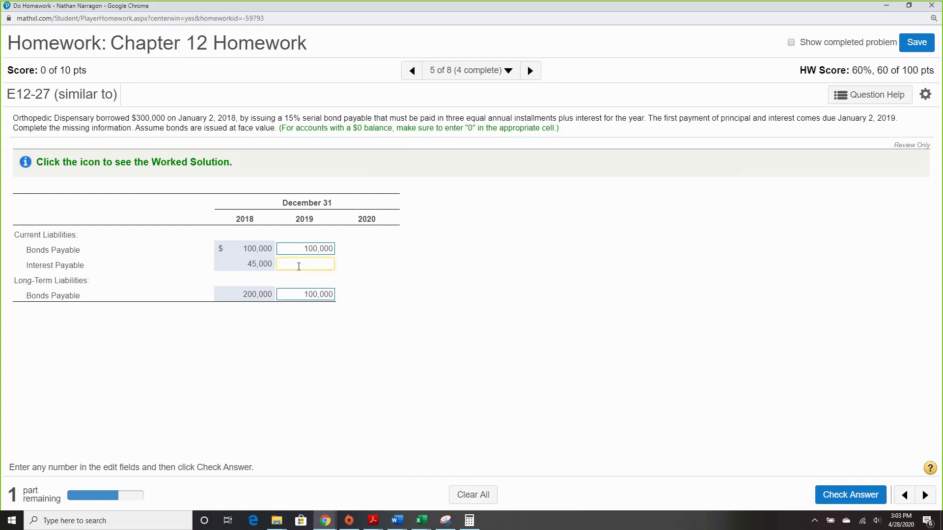
type("30,000")
left_click(849, 497)
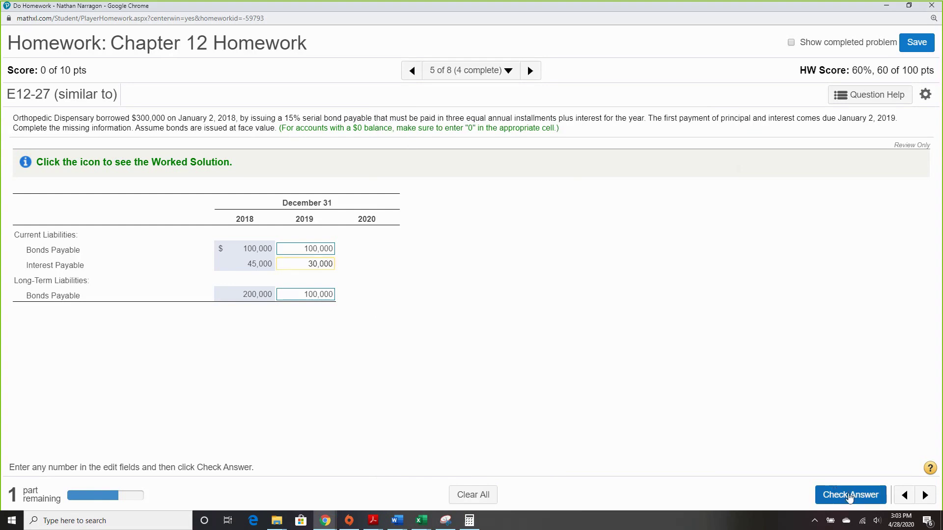
left_click(465, 319)
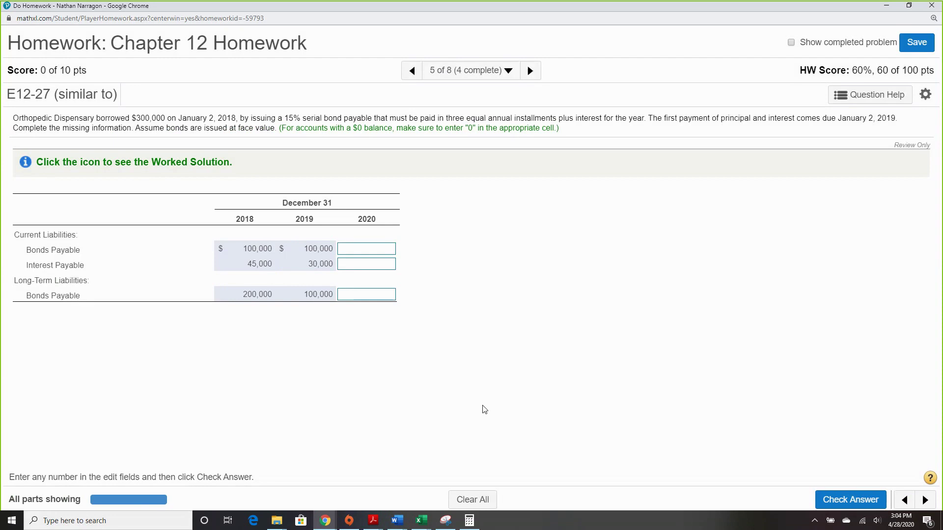
Step: Enter 100,000 for the current Bonds Payable and 0 for the long-term Bonds Payable at December 31, 2020
left_click(378, 252)
type("100,000")
left_click(371, 299)
type("0")
Step: Calculate the 2020 interest payable in Calculator as 100000 × 0.15
left_click(470, 521)
type("100000")
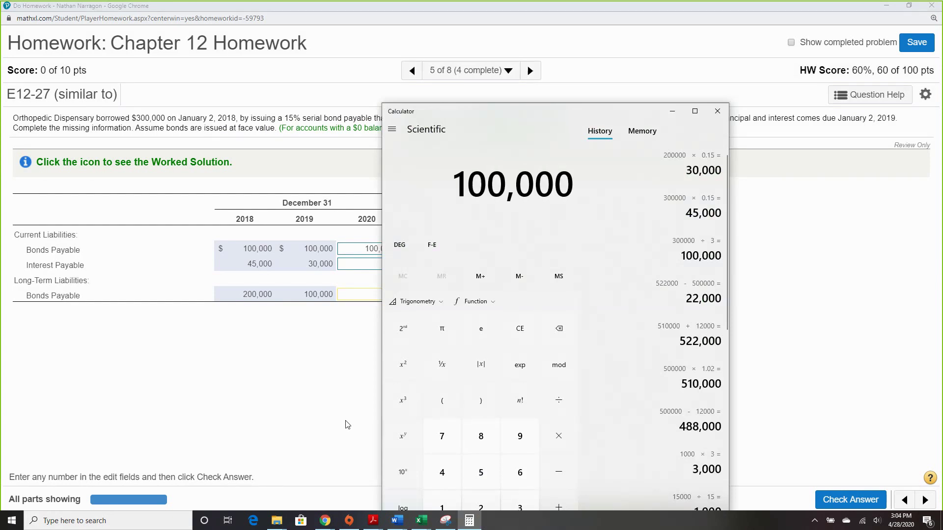
type("*0.15")
key("Return")
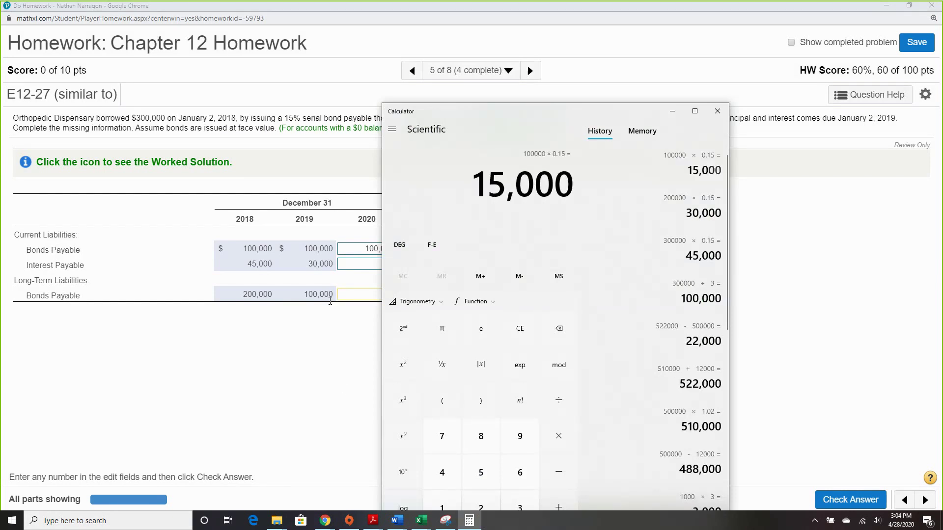
Step: Enter 15,000 as the 2020 Interest Payable in the homework, check the answer and go on to the next question
left_click(352, 263)
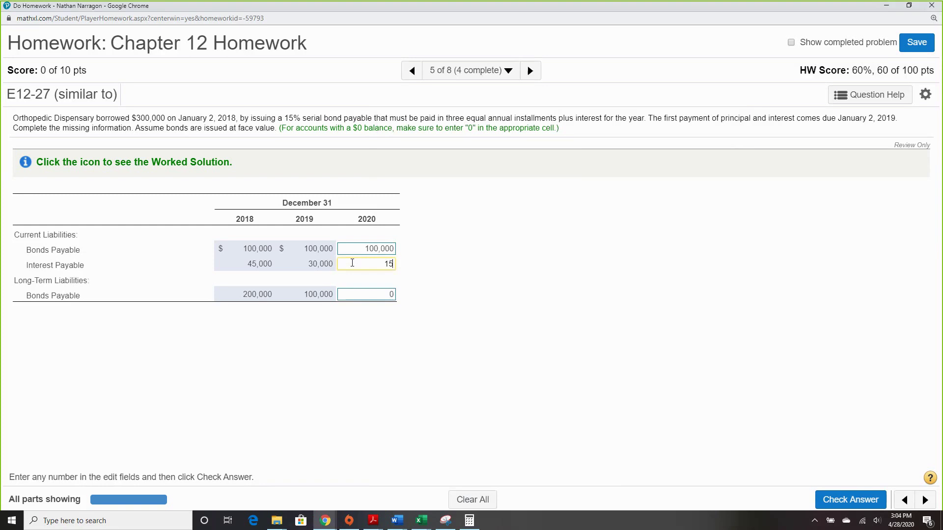
type("15,000")
left_click(850, 500)
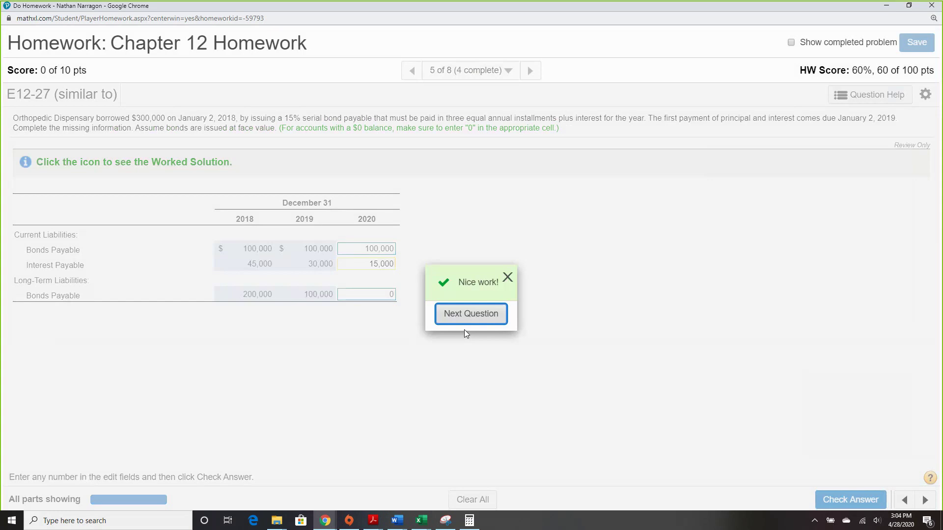
left_click(470, 314)
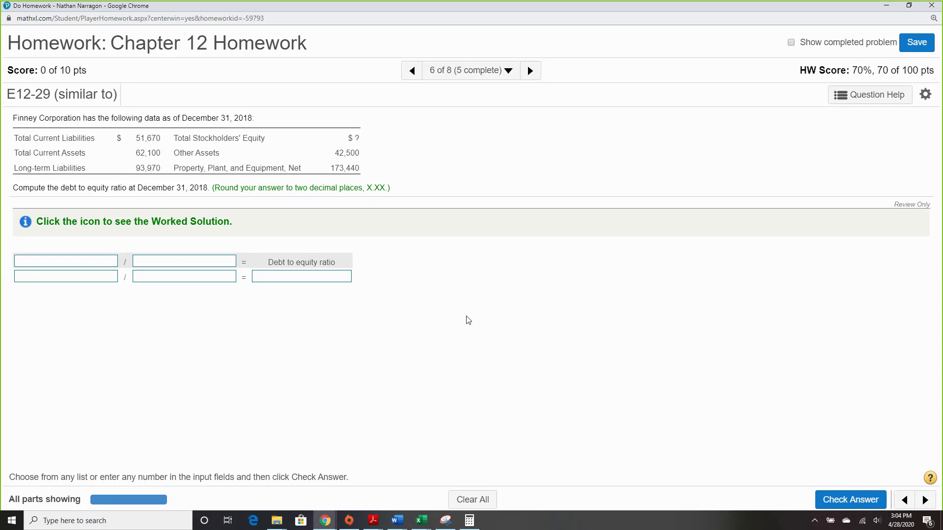
Step: Search the computer for "chapter 12" and open the Word document ACCT 2301 Chapter 12
left_click(156, 525)
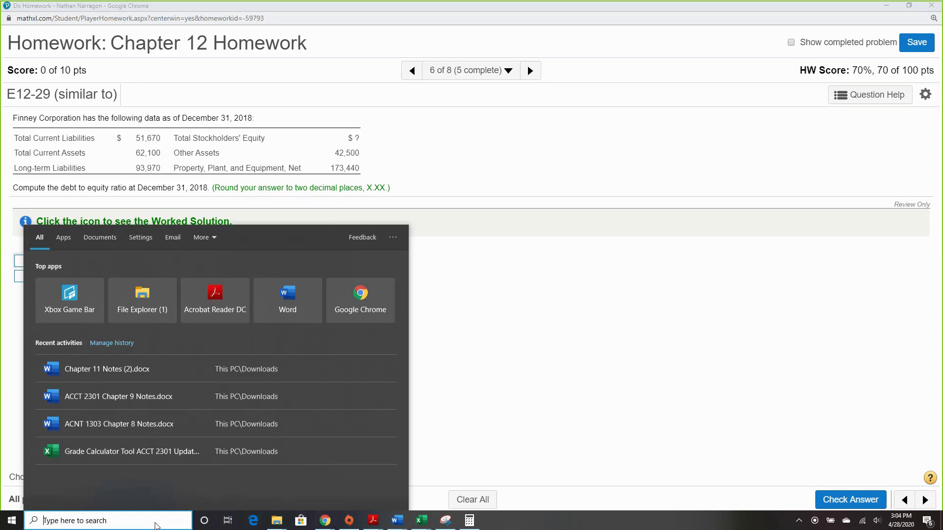
type("chap")
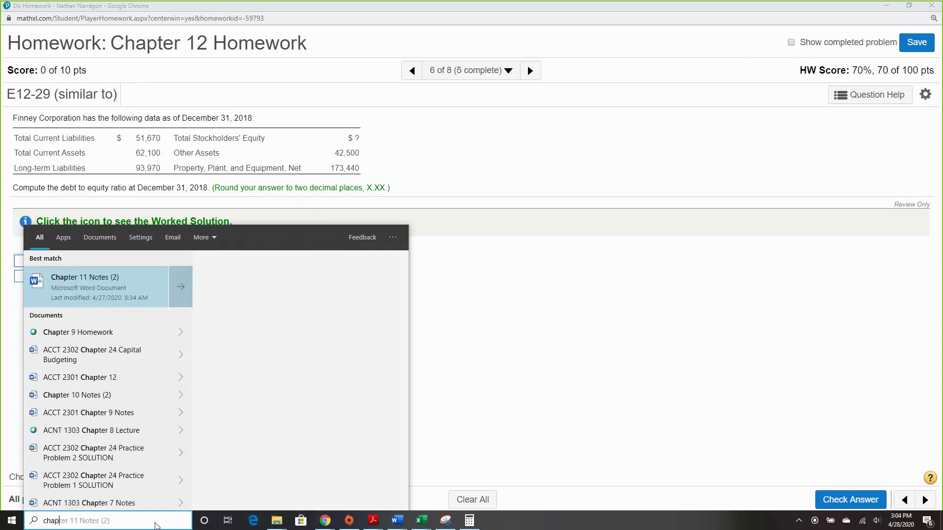
type("ter 12")
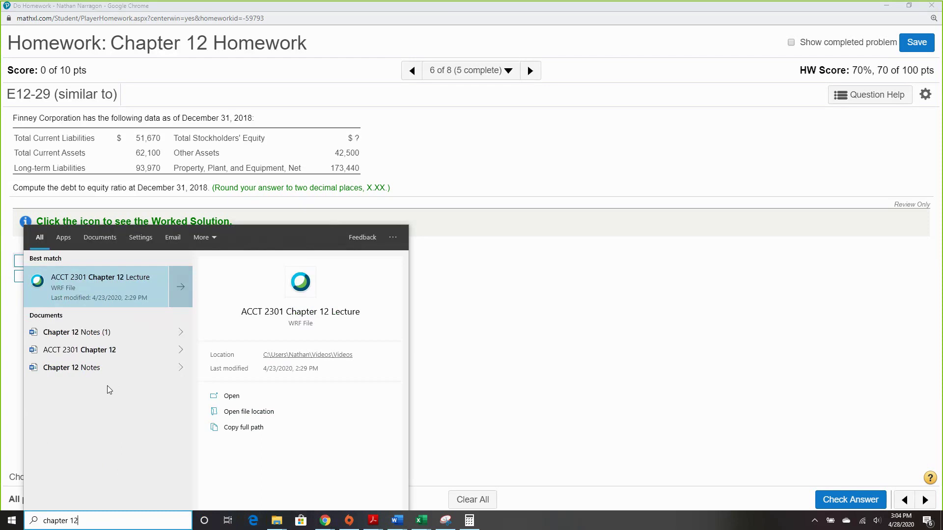
left_click(93, 352)
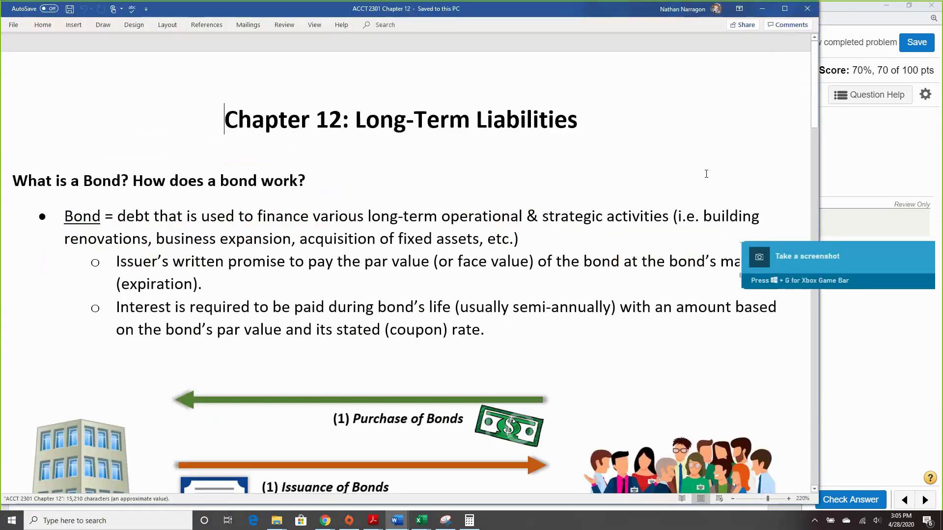
Step: Review the debt to equity ratio formula near the end of the Chapter 12 notes, and minimize the open Word documents
scroll(501, 366, "down", 1)
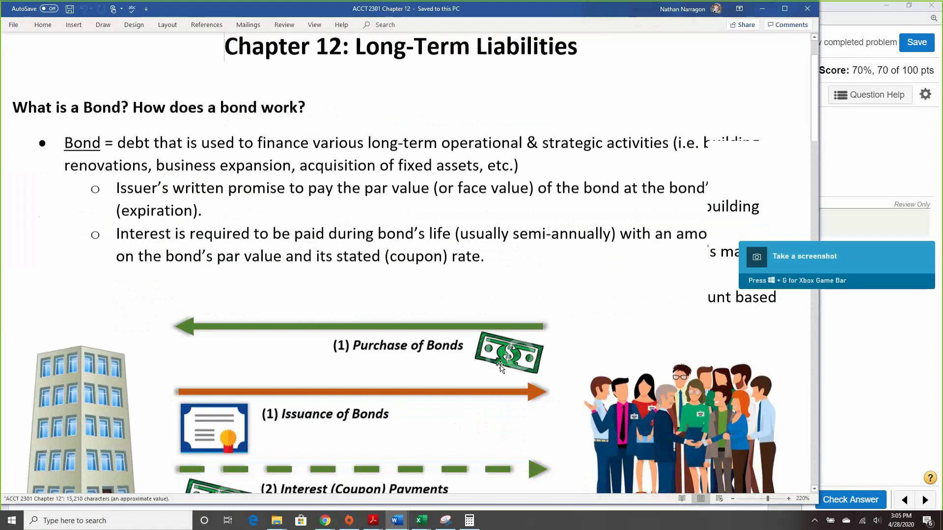
left_click_drag(814, 98, 811, 499)
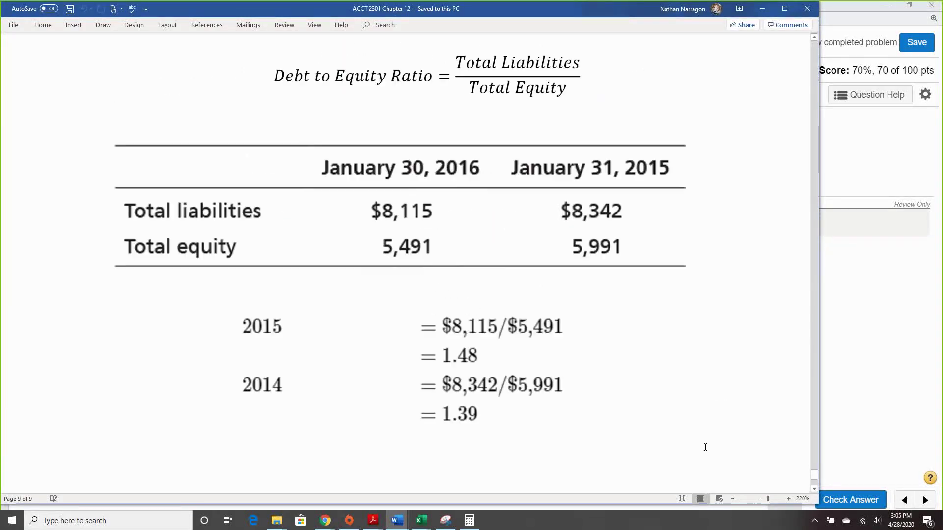
scroll(706, 447, "up", 12)
scroll(704, 447, "down", 8)
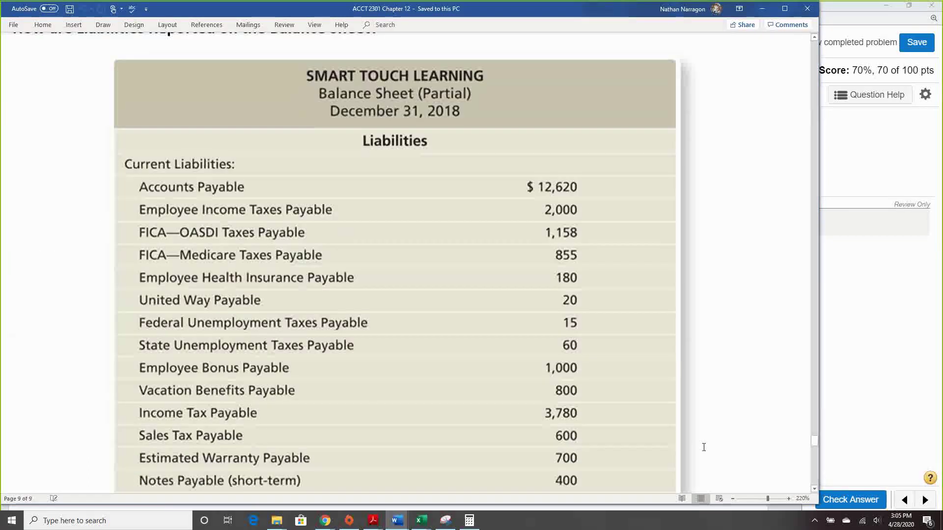
scroll(704, 447, "down", 8)
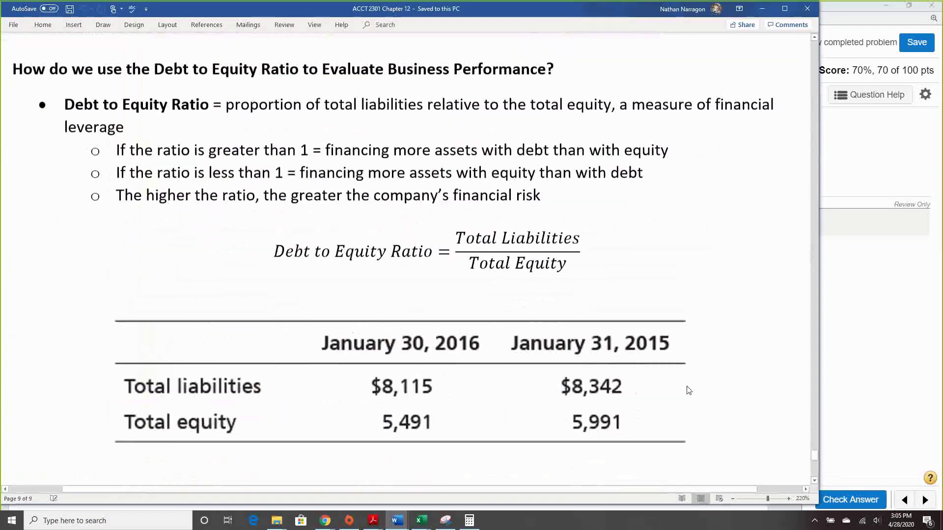
double_click(589, 15)
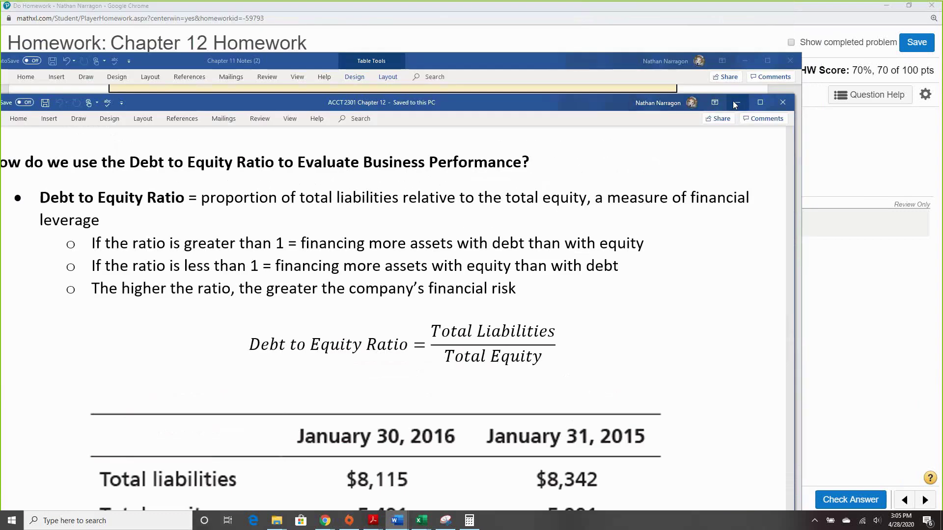
left_click(745, 60)
left_click(745, 60)
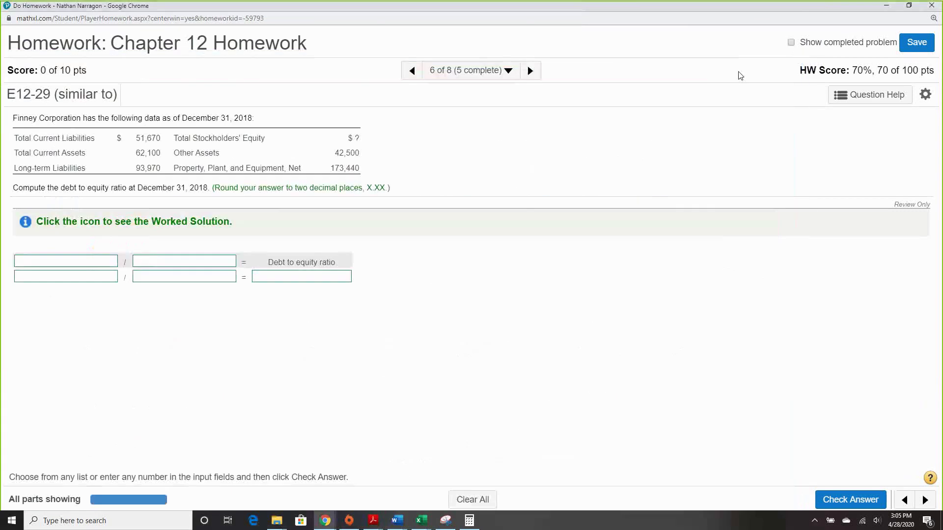
Step: Set up the debt to equity ratio formula as Total liabilities divided by Total stockholders' equity
left_click(87, 268)
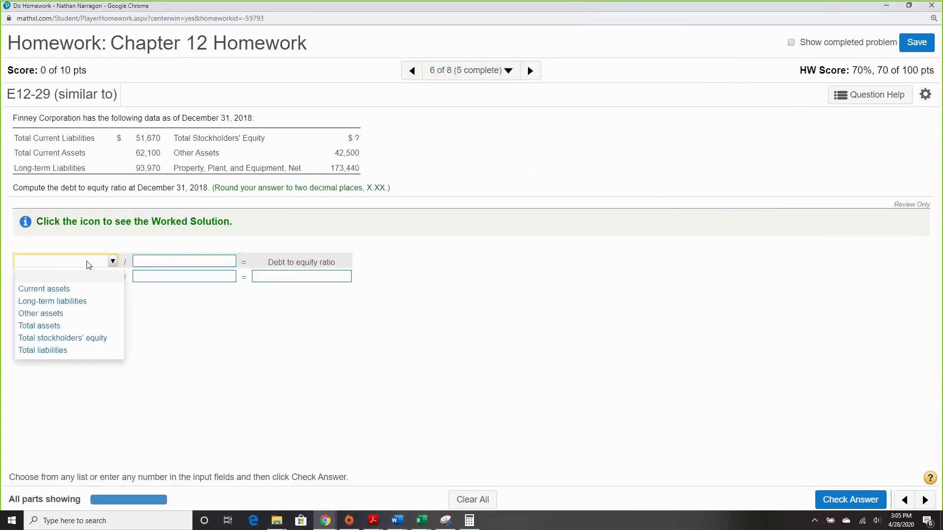
left_click(92, 350)
left_click(219, 262)
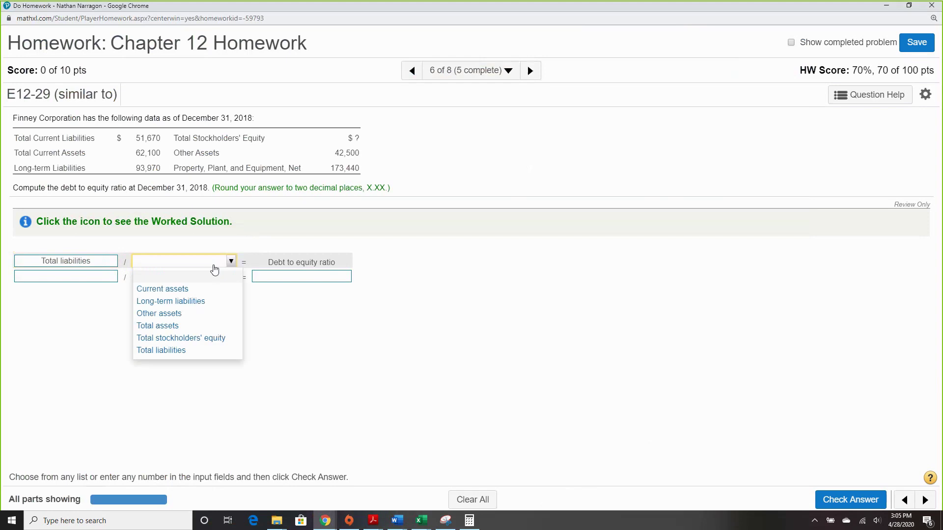
left_click(204, 339)
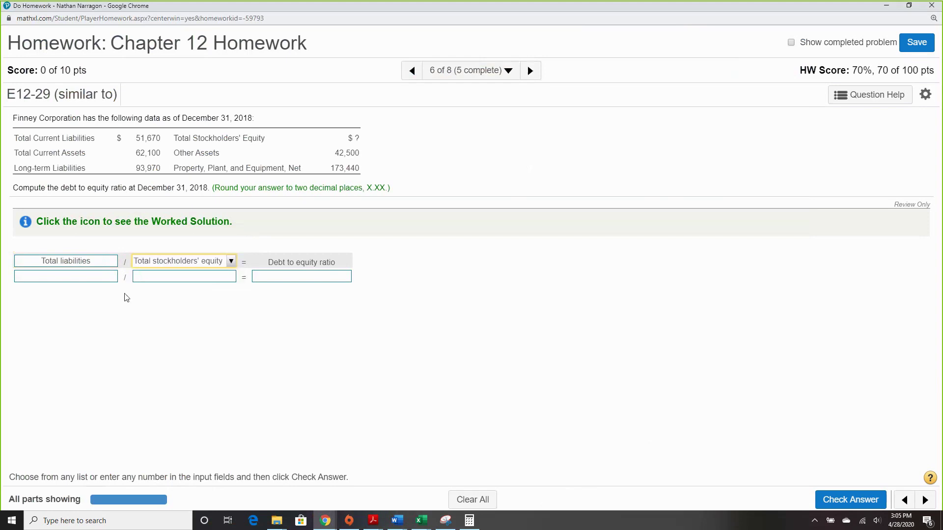
Step: Calculate Finney Corporation's total assets in Calculator as 62100 + 42500 + 173440
left_click(79, 274)
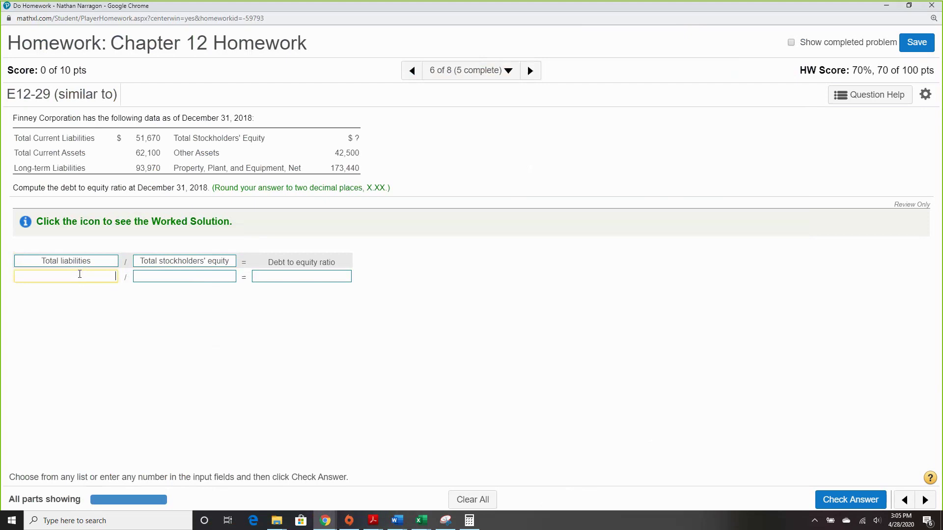
left_click(147, 278)
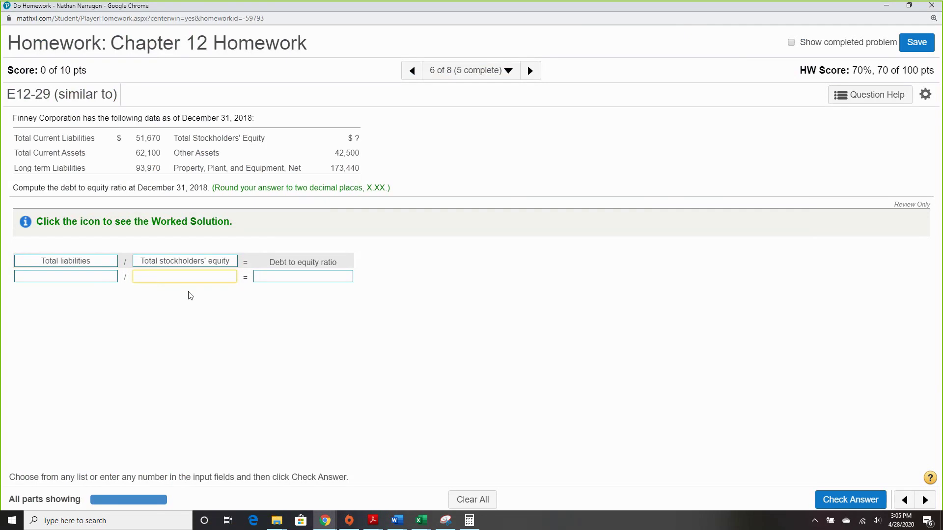
left_click(476, 526)
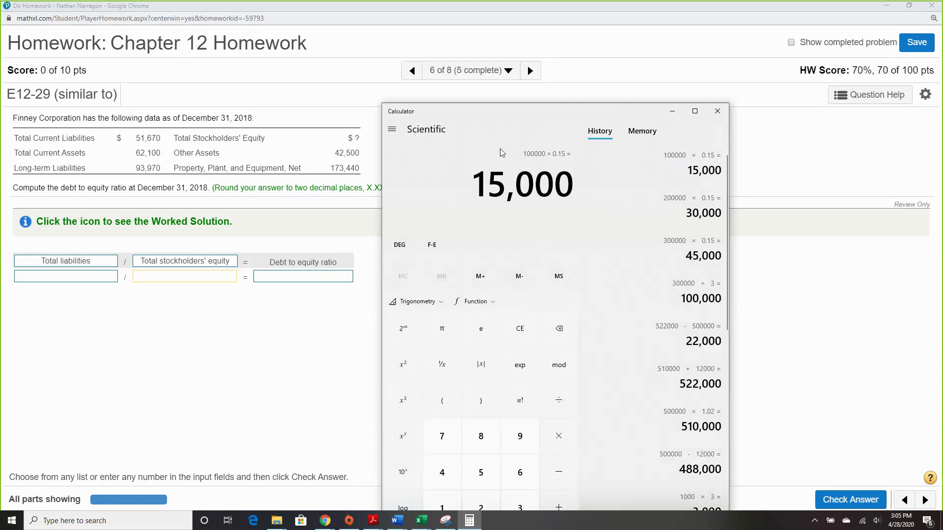
left_click_drag(467, 109, 455, 112)
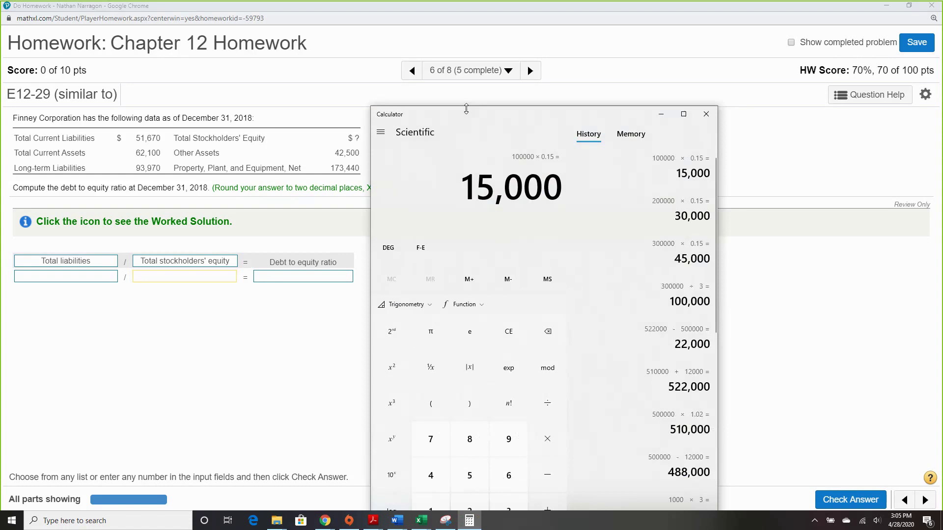
type("6")
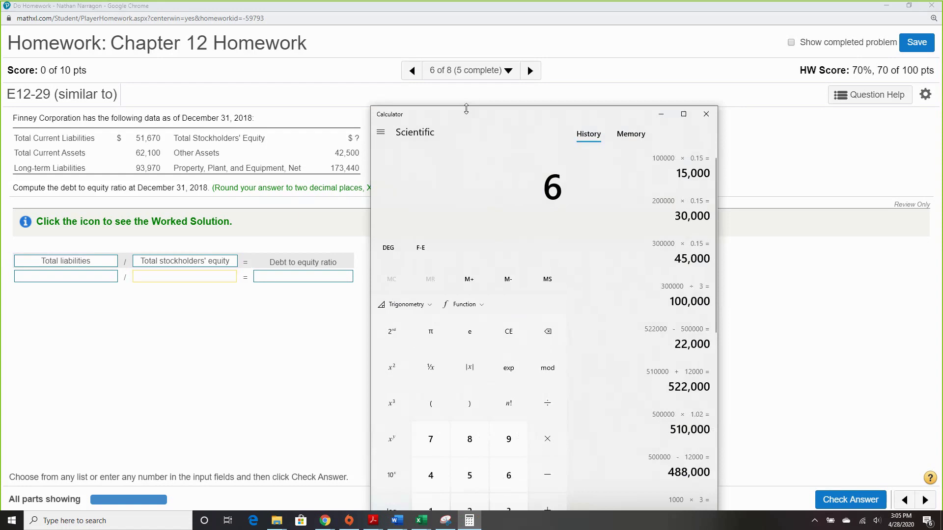
type("2100 ")
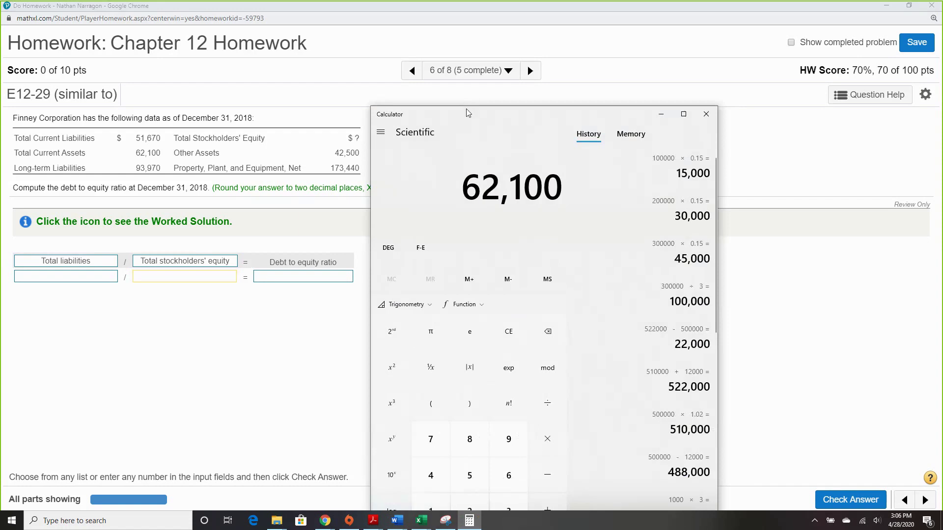
type("+ 42500 +")
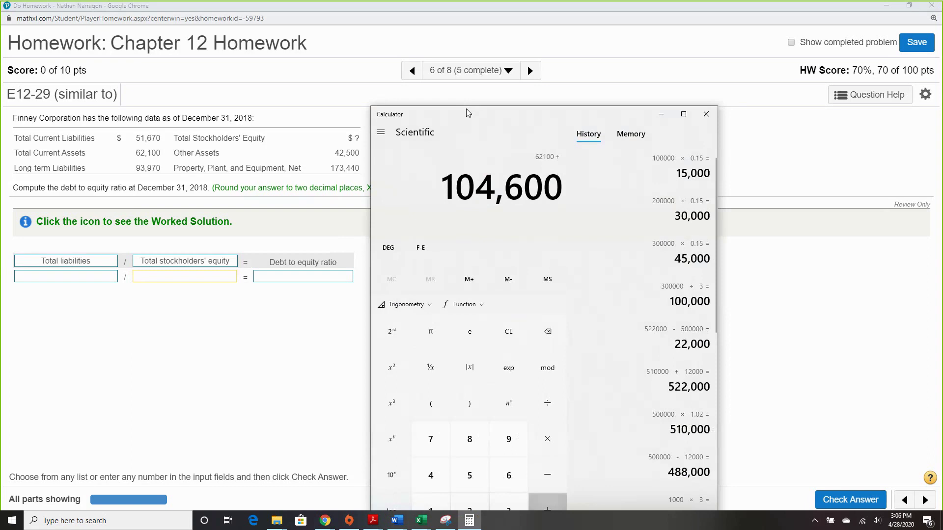
type(" 173440 =")
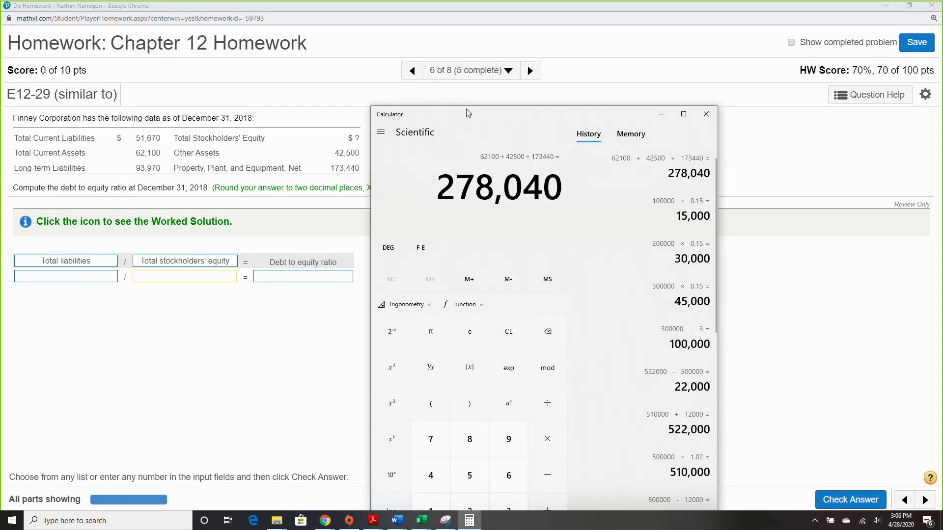
Step: Subtract the current liabilities of 51670 and the long-term liabilities of 93970 from the total assets to get stockholders' equity
key("minus")
type("5")
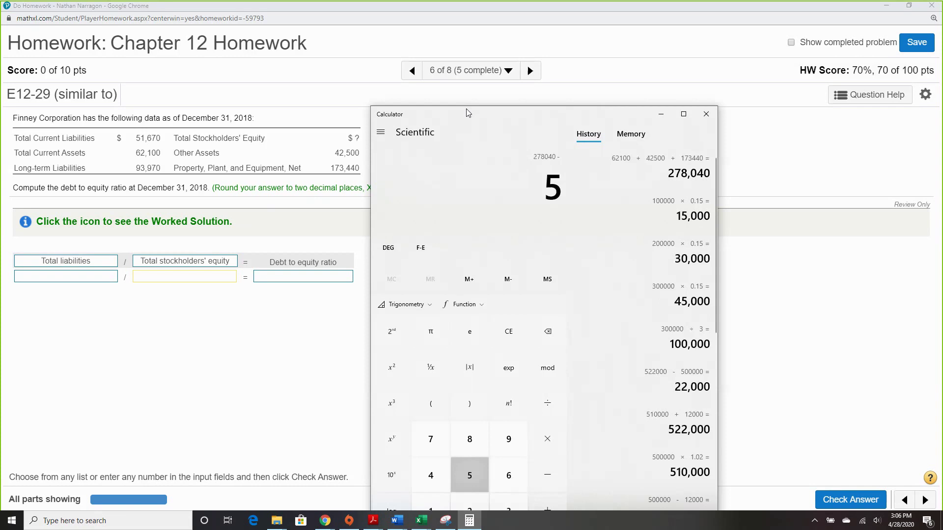
type("1,670")
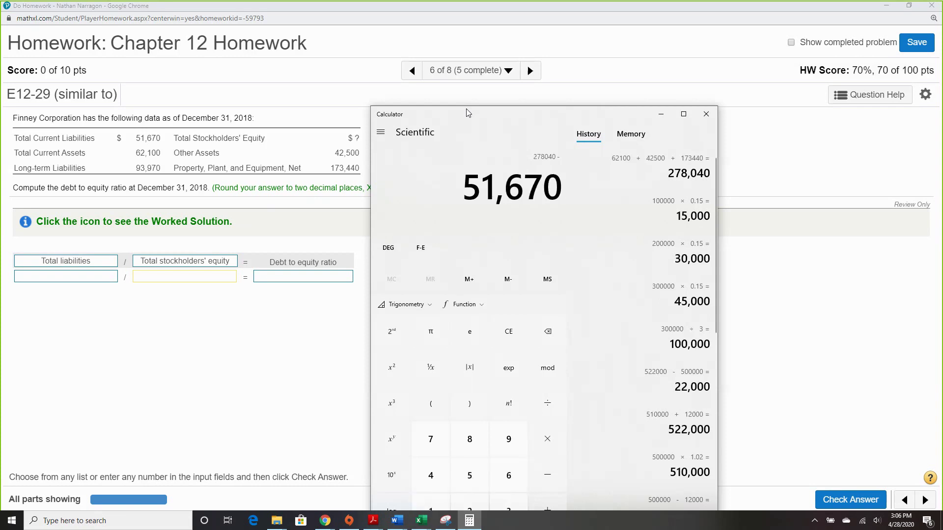
key("minus")
type("9")
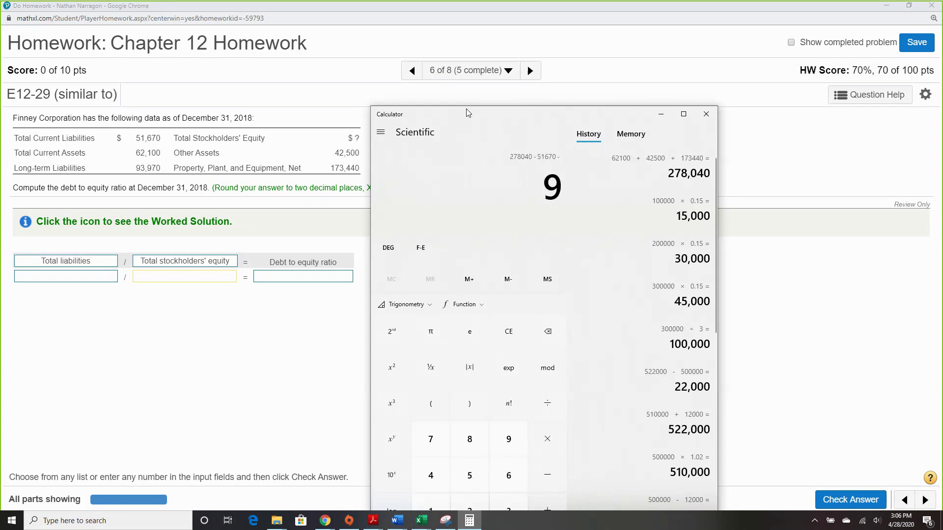
type("3970")
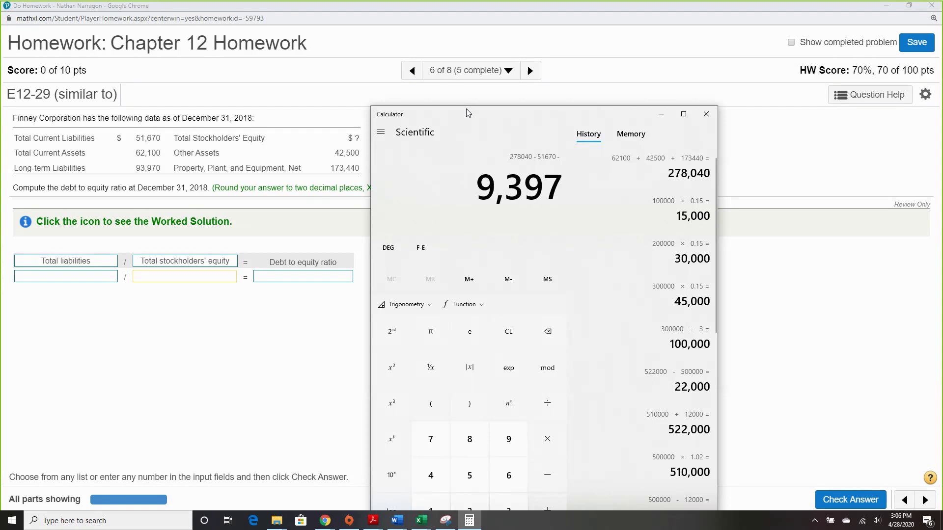
key("Return")
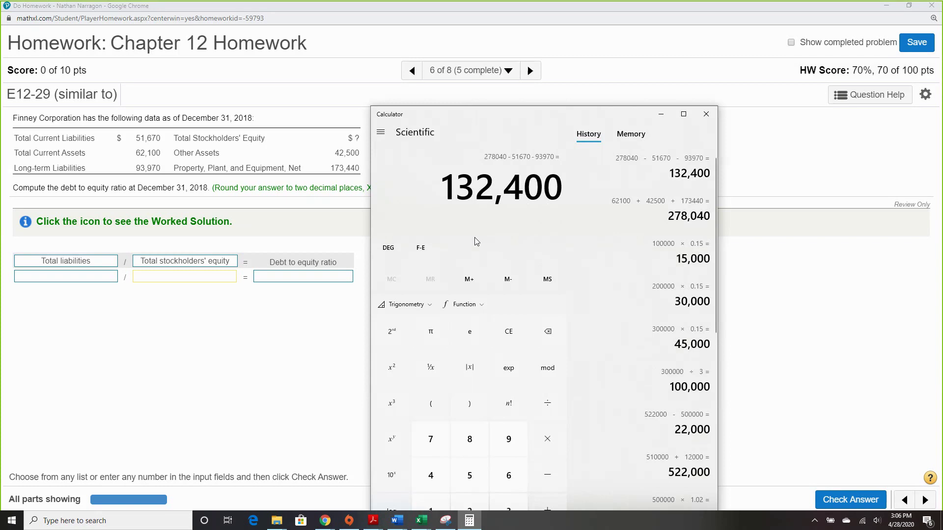
Step: Enter 132400 as the total stockholders' equity in the debt to equity ratio formula
left_click(216, 279)
type("132")
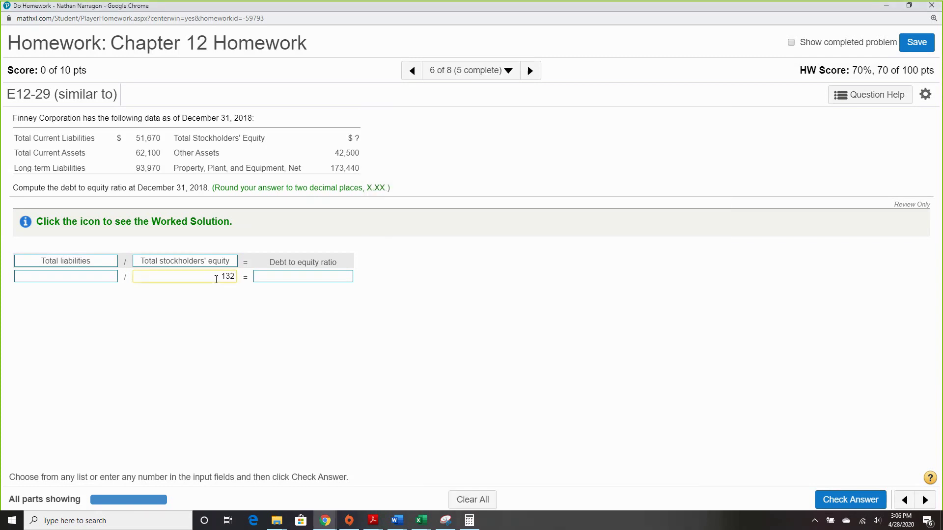
type("400")
Step: Add 51670 and 93970 in Calculator and enter 145640 as the total liabilities in the ratio formula
left_click(470, 521)
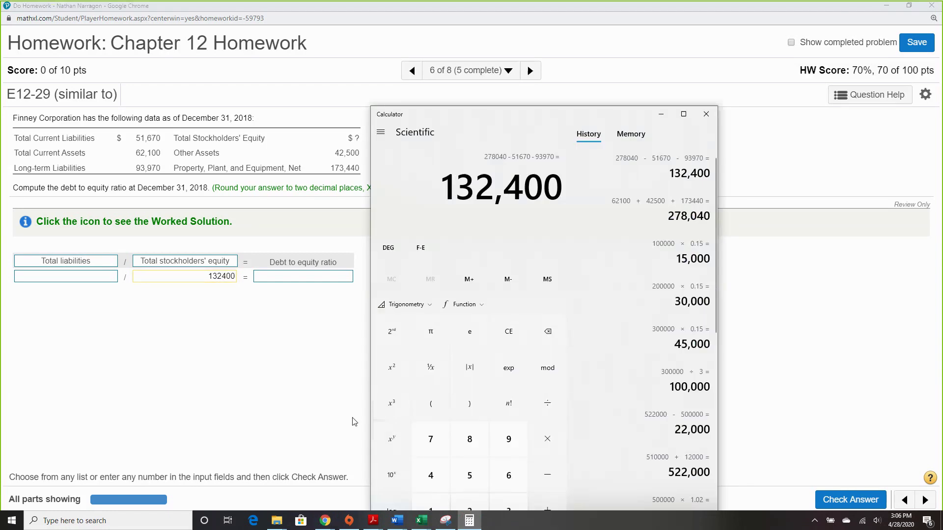
type("51670 + ")
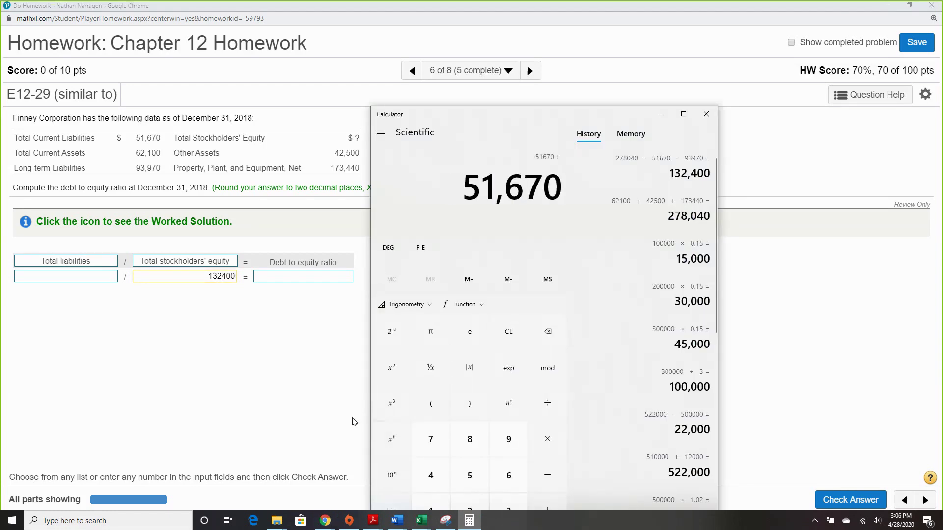
type("93970 =")
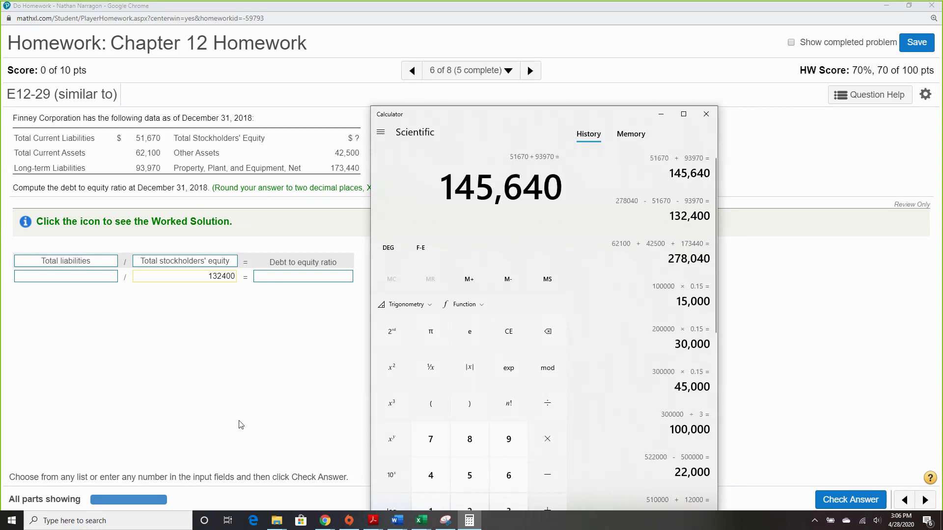
left_click(44, 274)
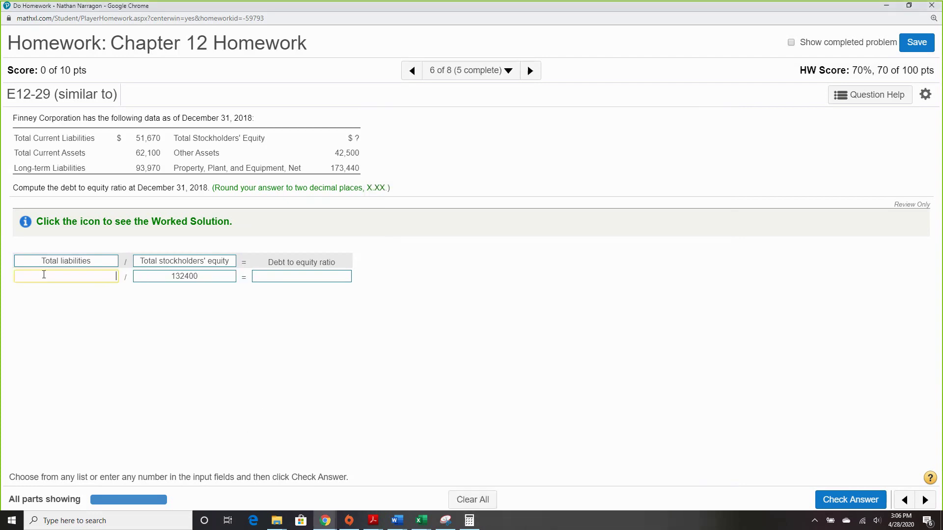
type("145640")
Step: Divide 145640 by 132400 in Calculator, enter 1.10 as the debt to equity ratio, and submit the answer to continue to question 7
left_click(469, 521)
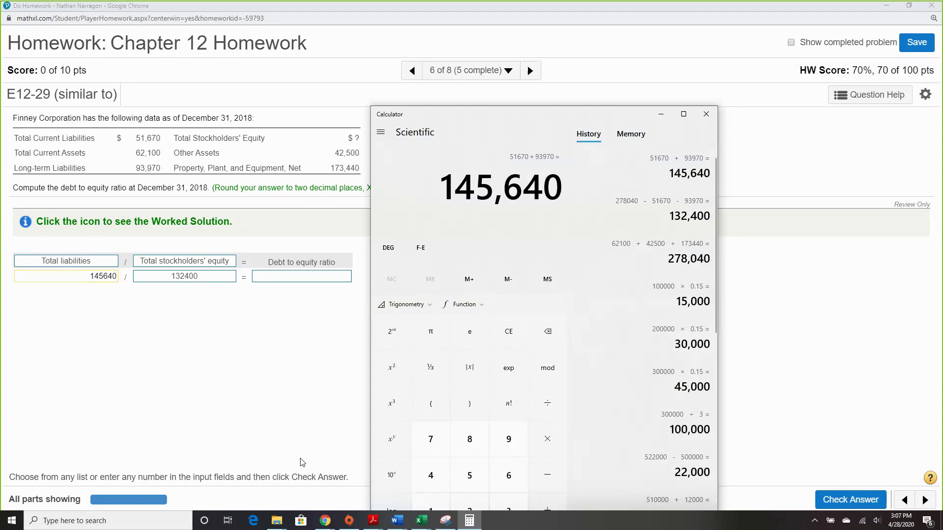
type("/1324")
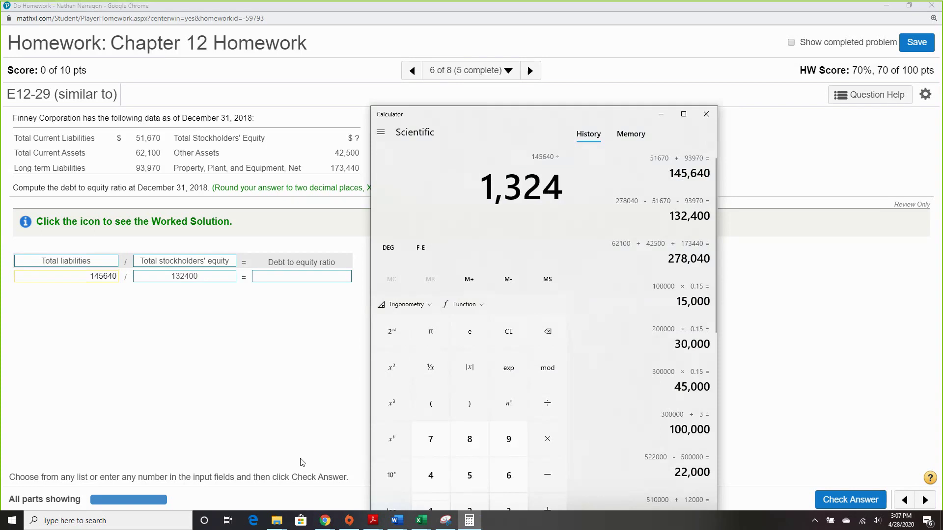
type("00")
key("Return")
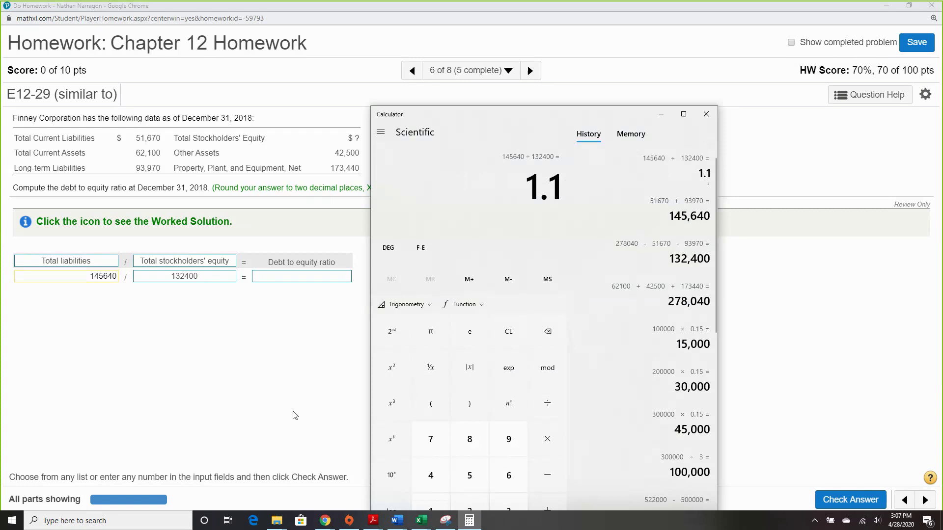
left_click(272, 280)
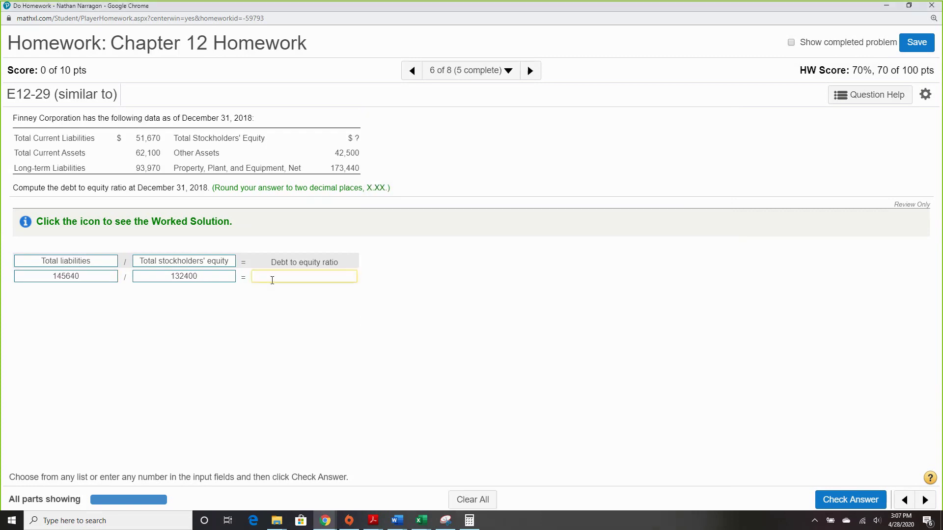
type("1.10")
left_click(877, 512)
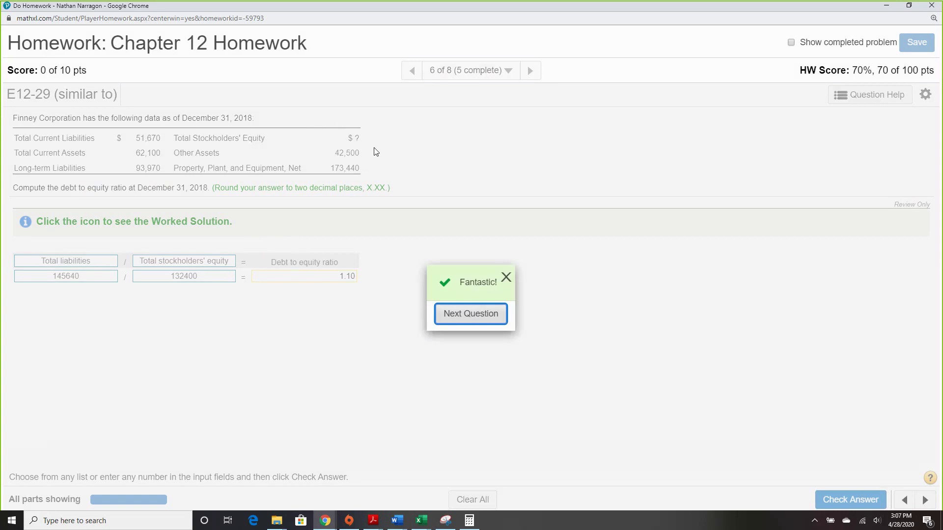
left_click(480, 319)
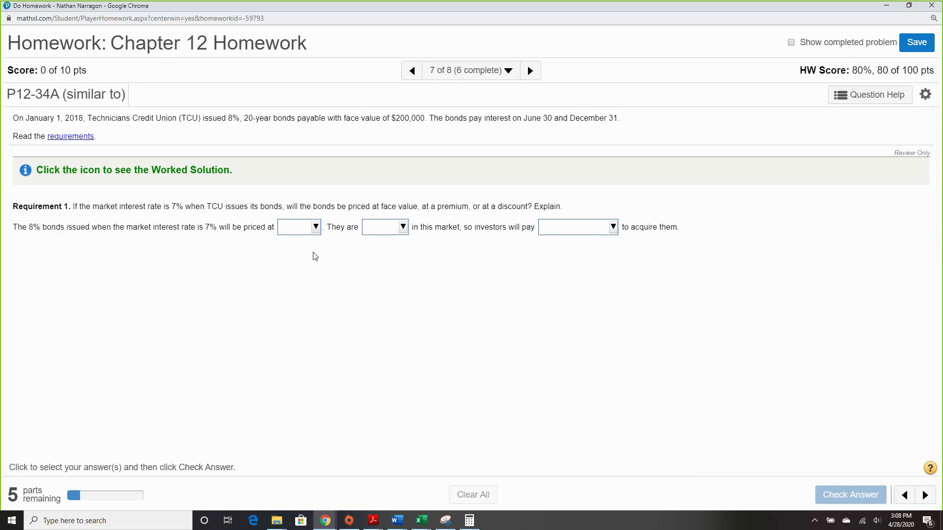
Step: Answer Requirement 1 with a premium, attractive, and more than face value, and submit it to reach the second requirement
left_click(304, 228)
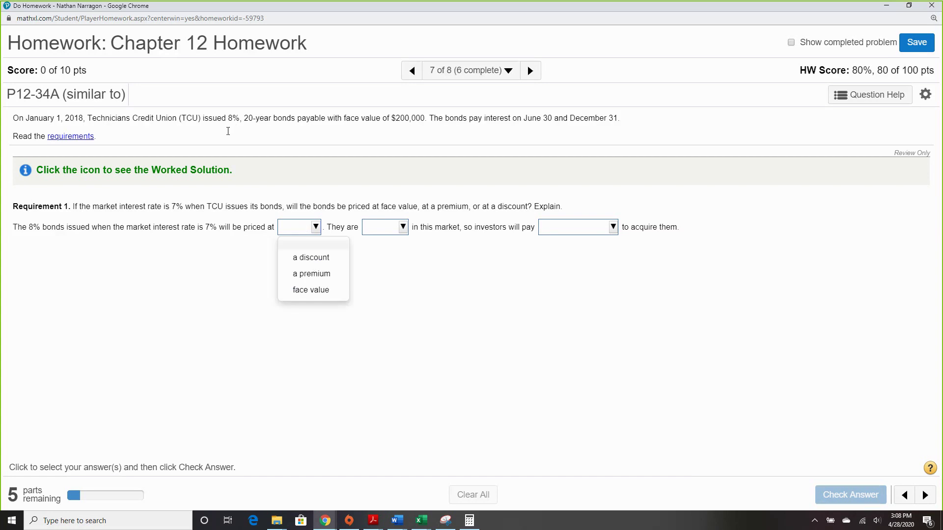
left_click(334, 276)
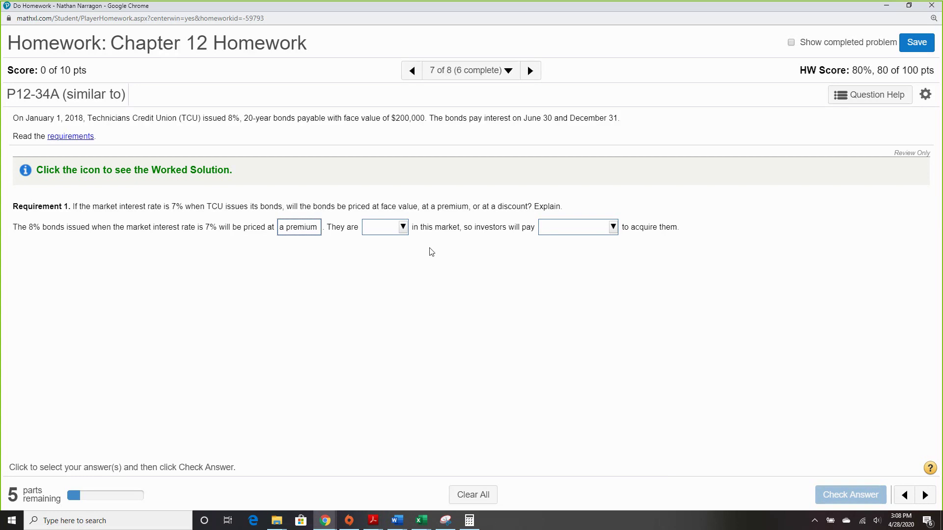
left_click(397, 229)
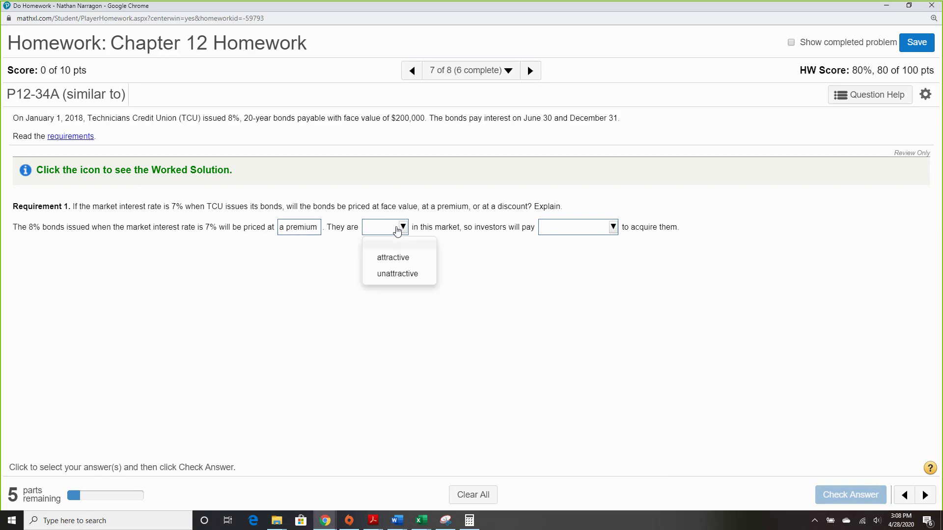
left_click(415, 258)
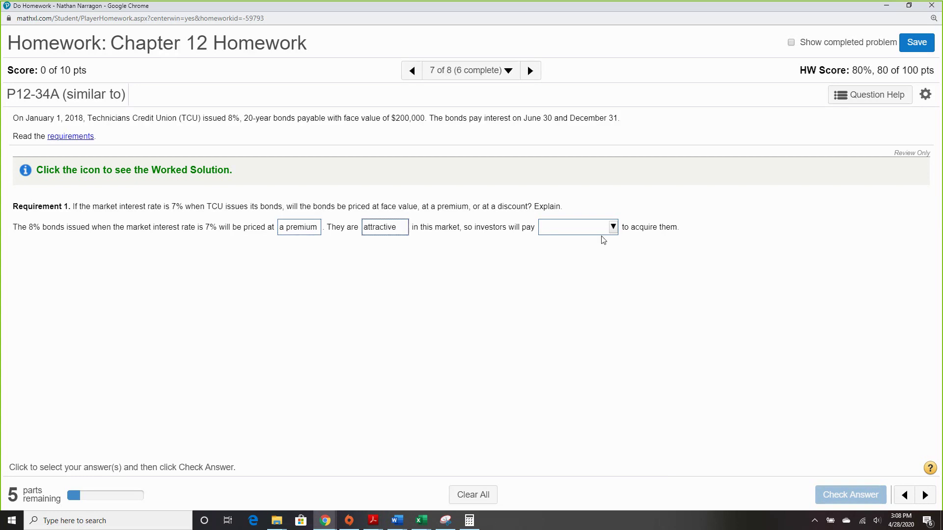
left_click(611, 231)
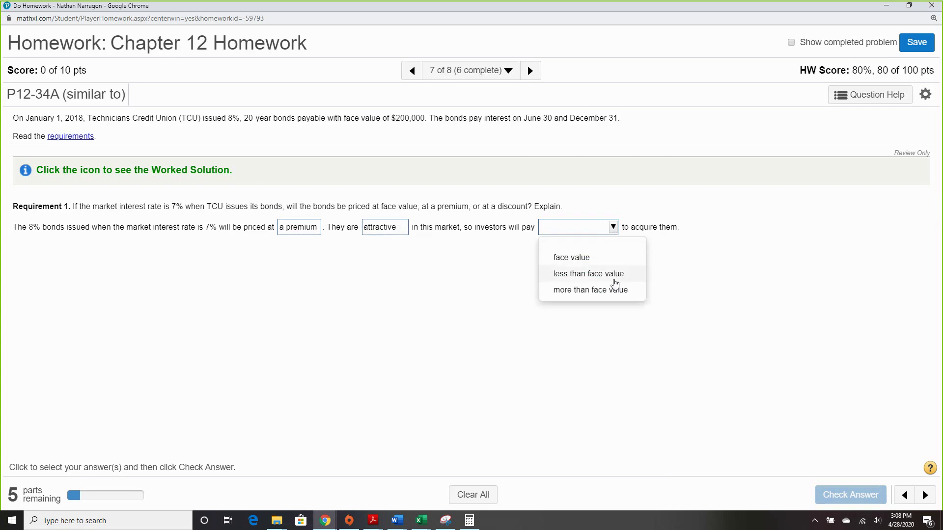
left_click(617, 295)
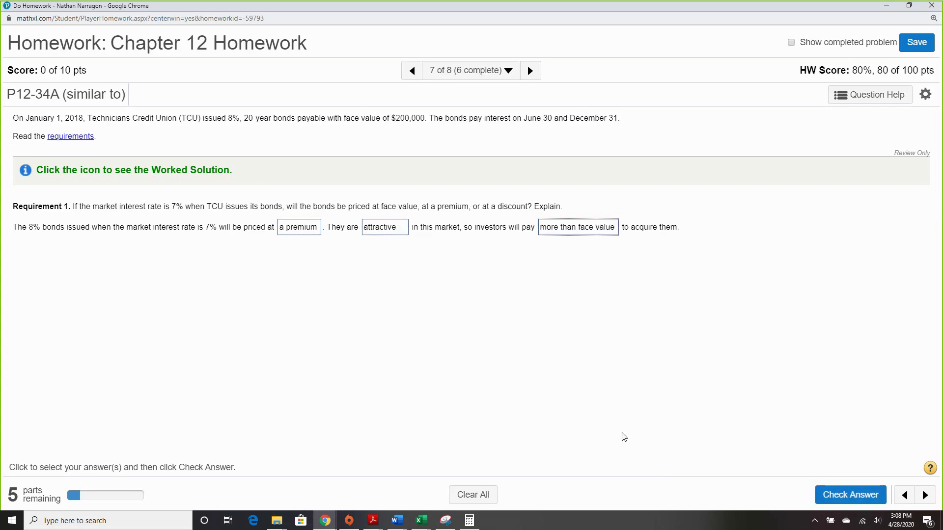
left_click(827, 499)
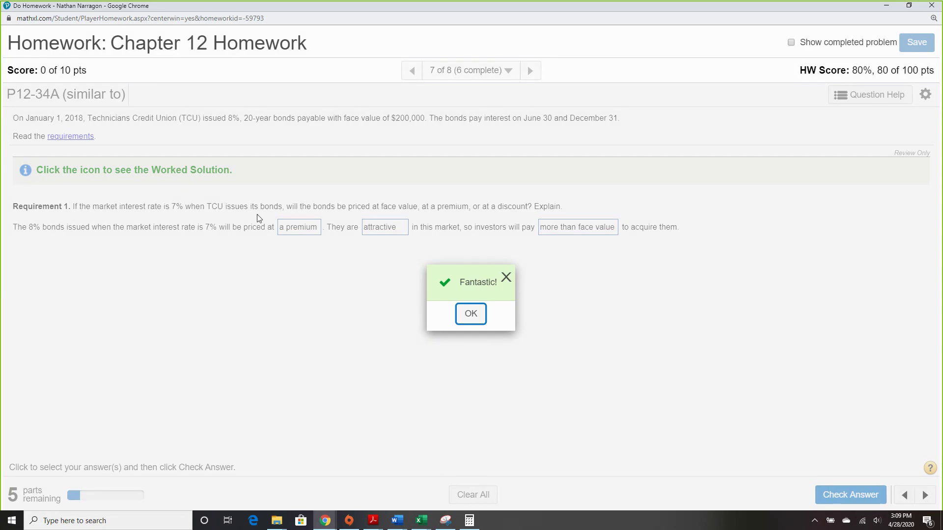
left_click(466, 317)
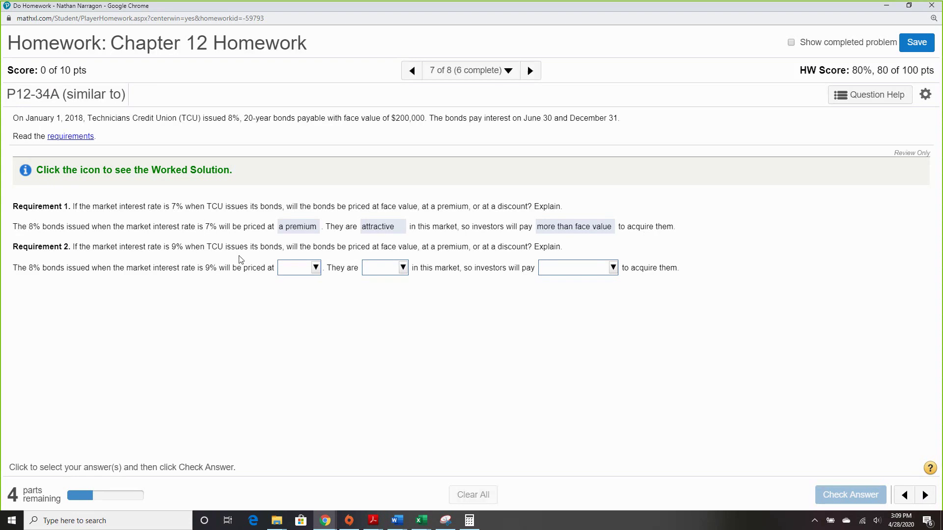
Step: Answer Requirement 2 with a discount, unattractive, and less than face value, and submit it to reach the third requirement
left_click(305, 268)
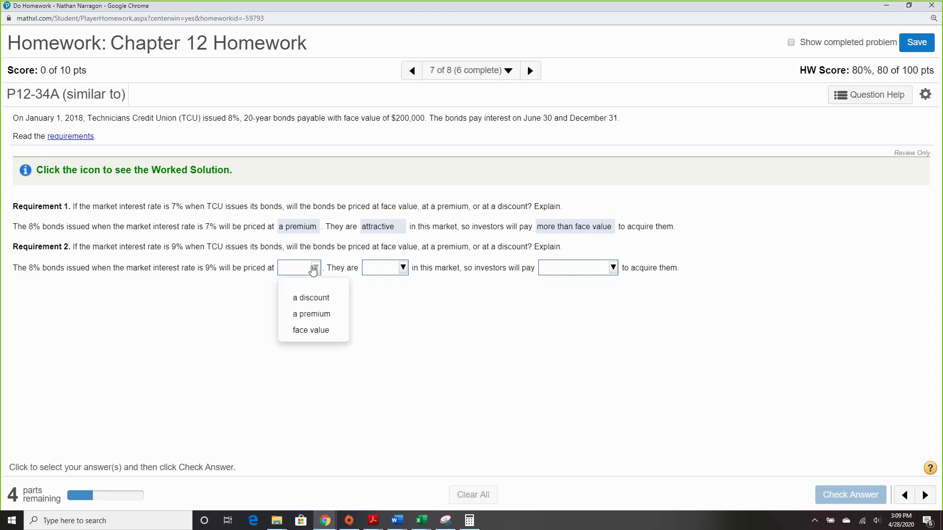
left_click(315, 297)
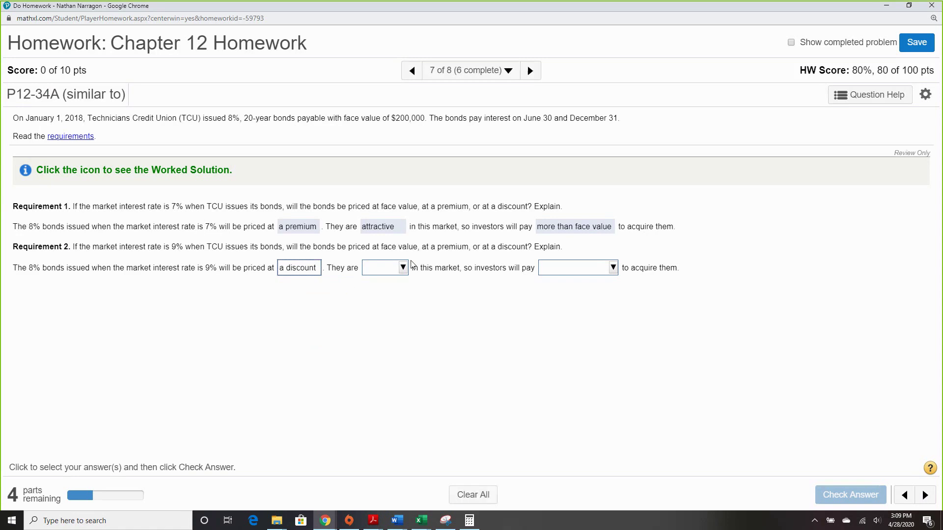
left_click(397, 273)
left_click(386, 314)
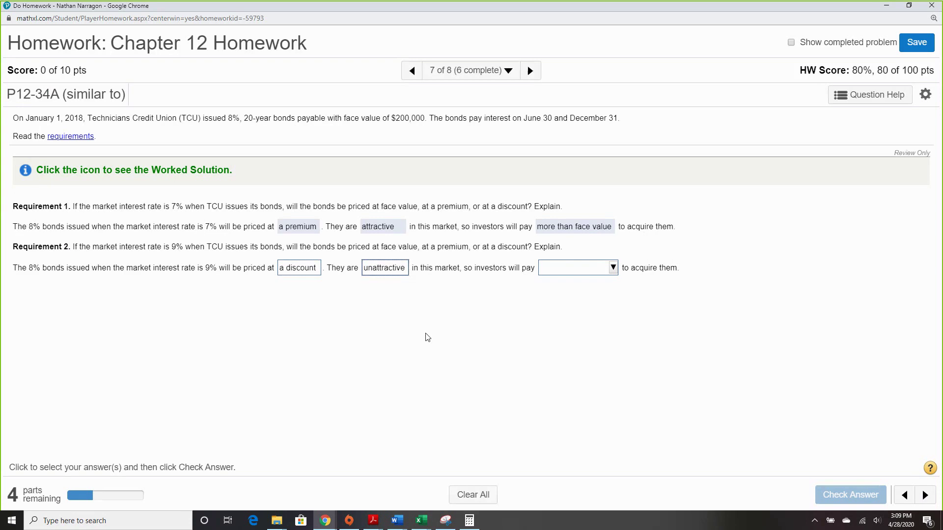
left_click(577, 269)
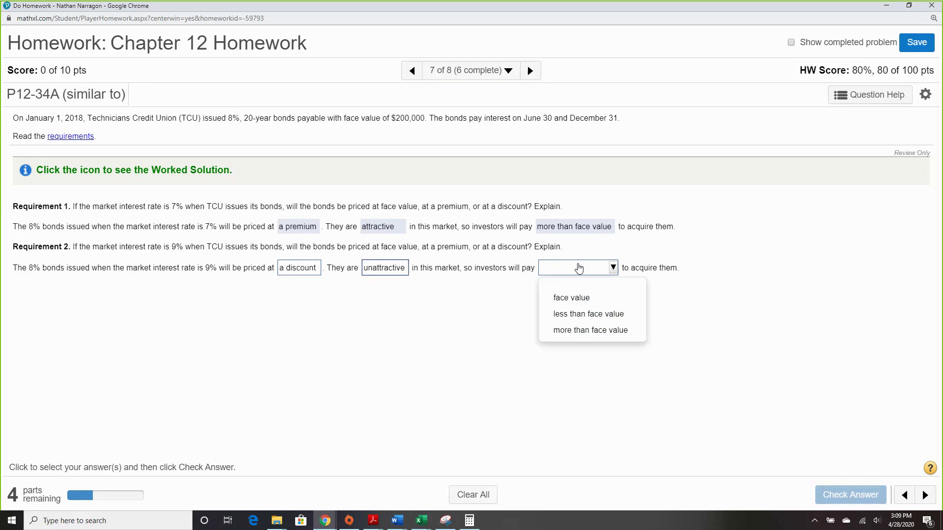
left_click(589, 315)
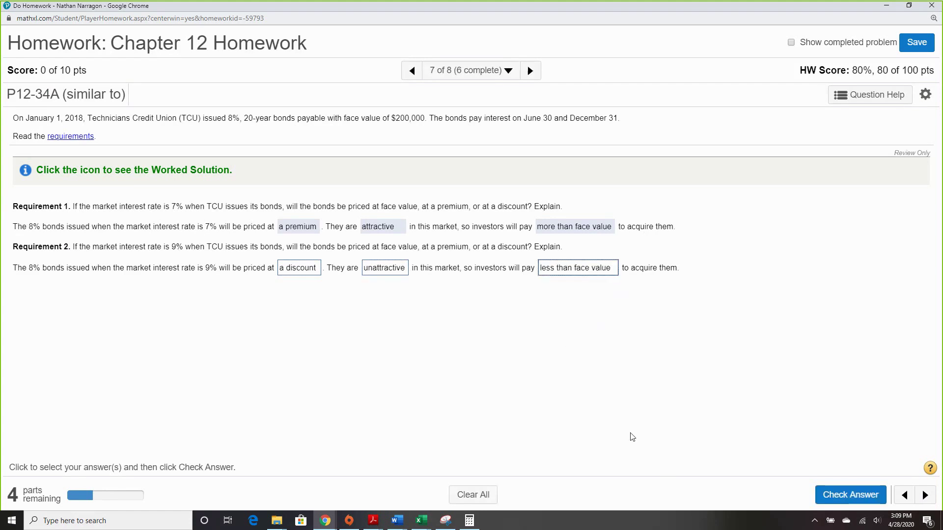
left_click(823, 497)
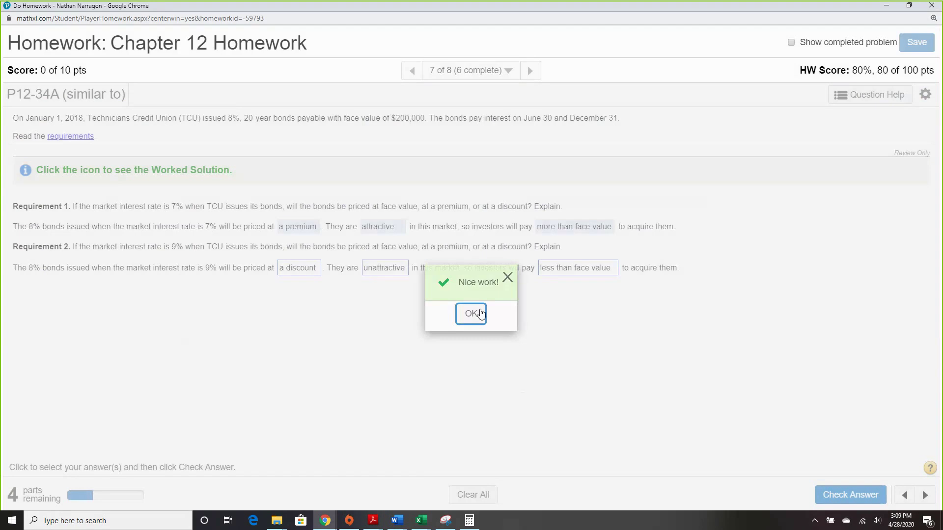
left_click(470, 315)
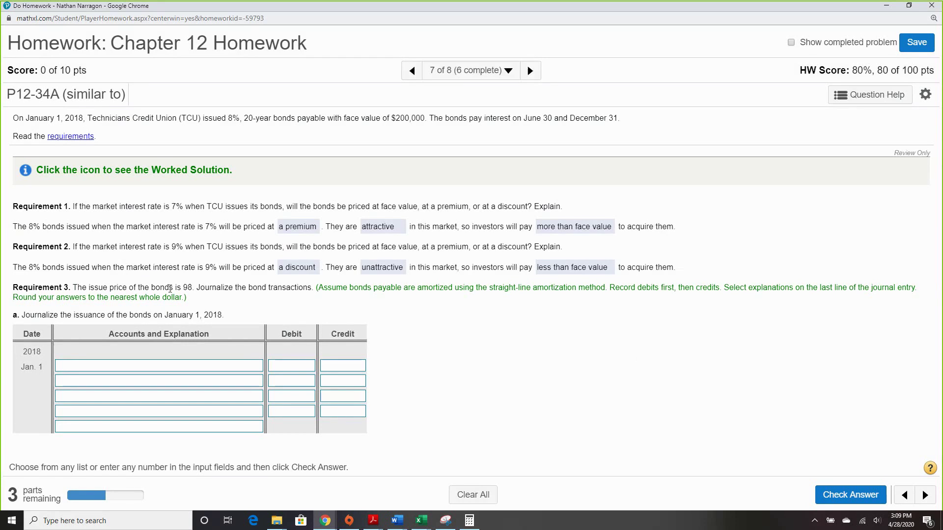
Step: Calculate the cash received from issuing the bonds at 98 in Calculator as 200000 × 0.98
left_click_drag(170, 288, 184, 288)
left_click(470, 521)
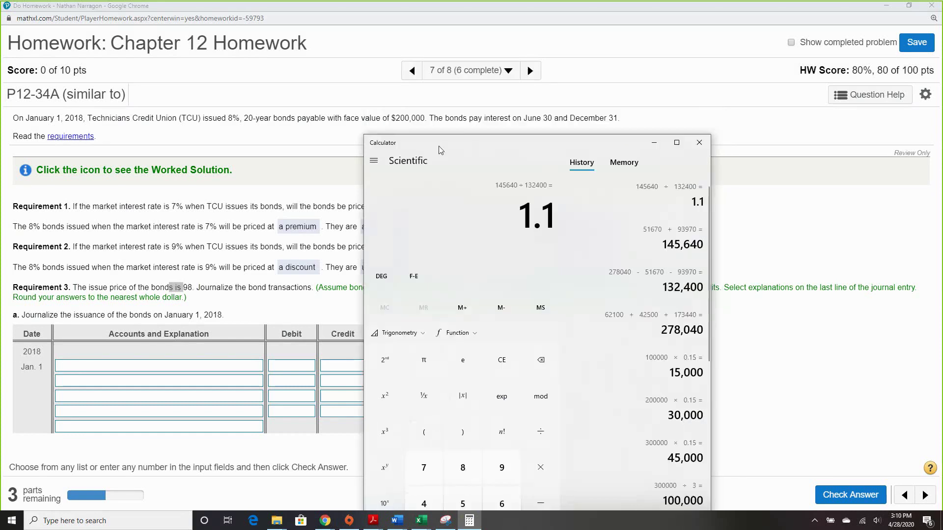
type("2000000")
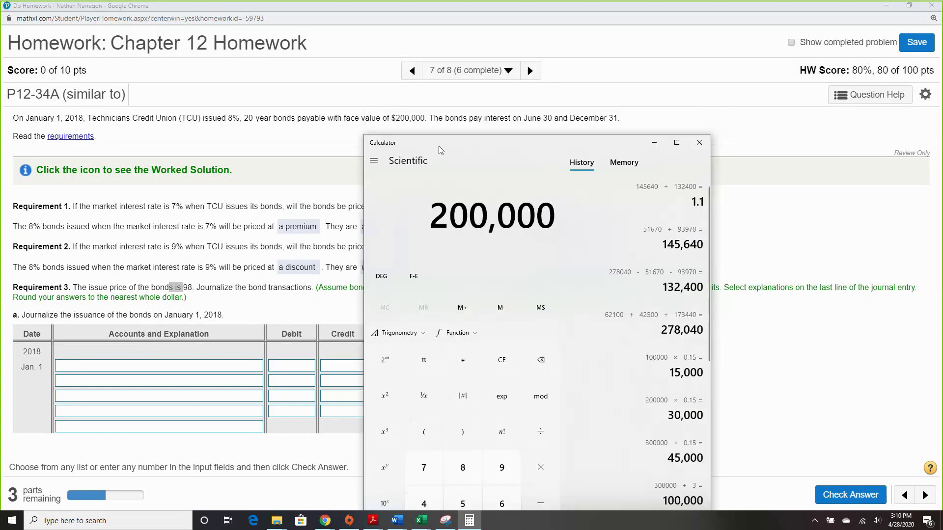
type("*.98")
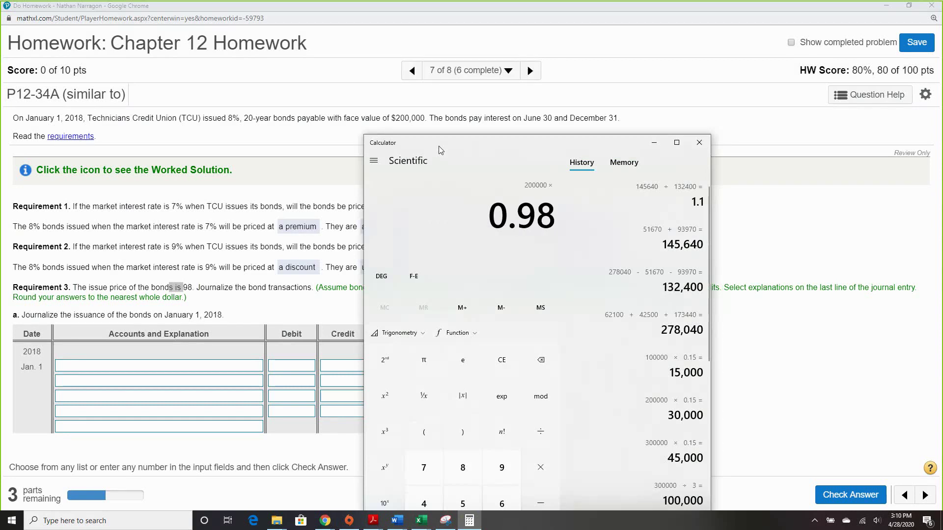
key("Return")
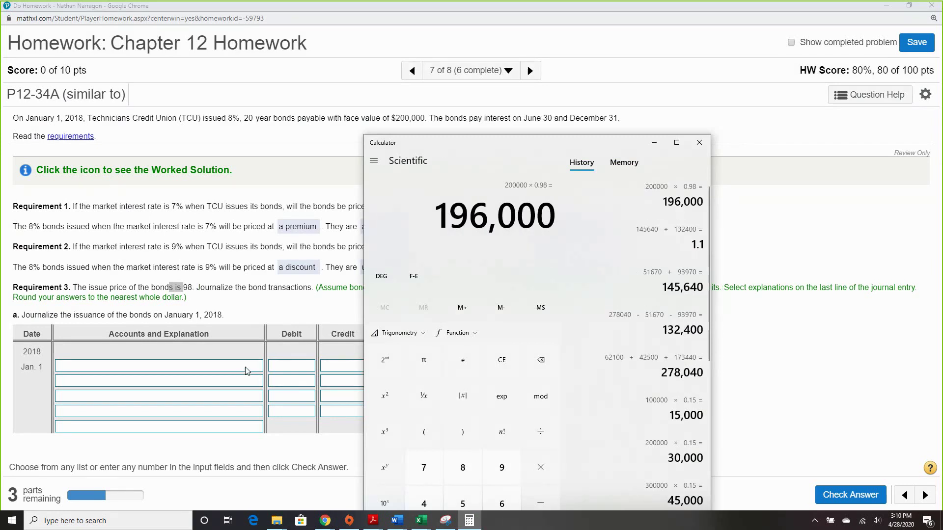
Step: Record a debit of 196000 to Cash on the first line of the January 1 bond issuance entry
left_click(288, 371)
type("1")
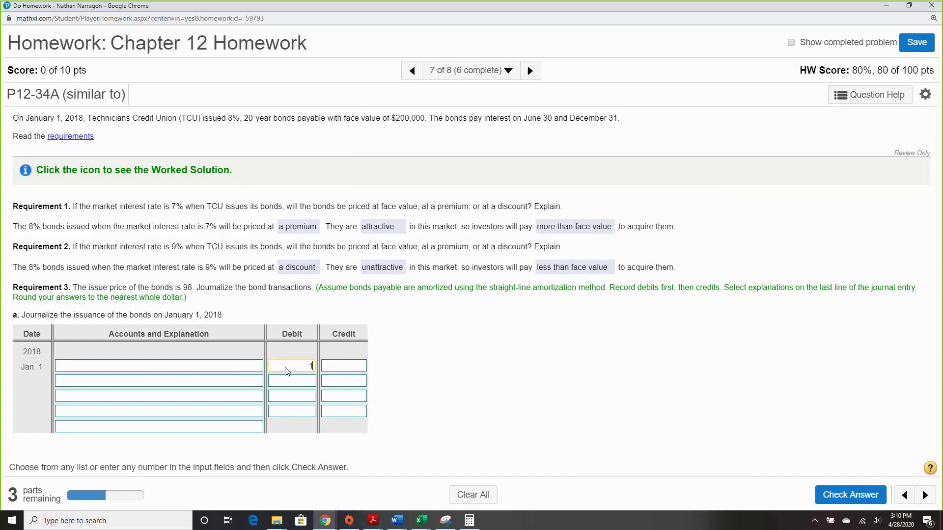
type("96000")
left_click(257, 366)
left_click(221, 404)
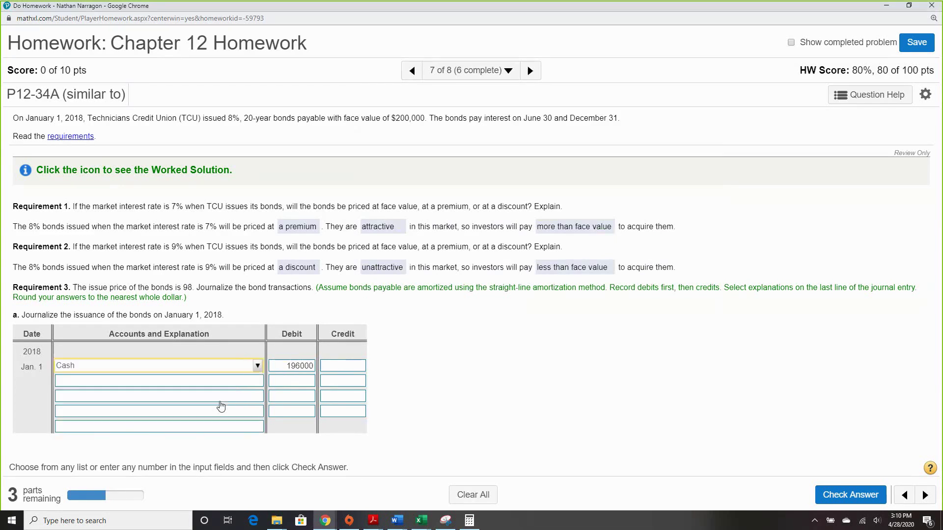
Step: Record a credit of 200000 to Bonds Payable on the third line of the January 1 entry
left_click(225, 397)
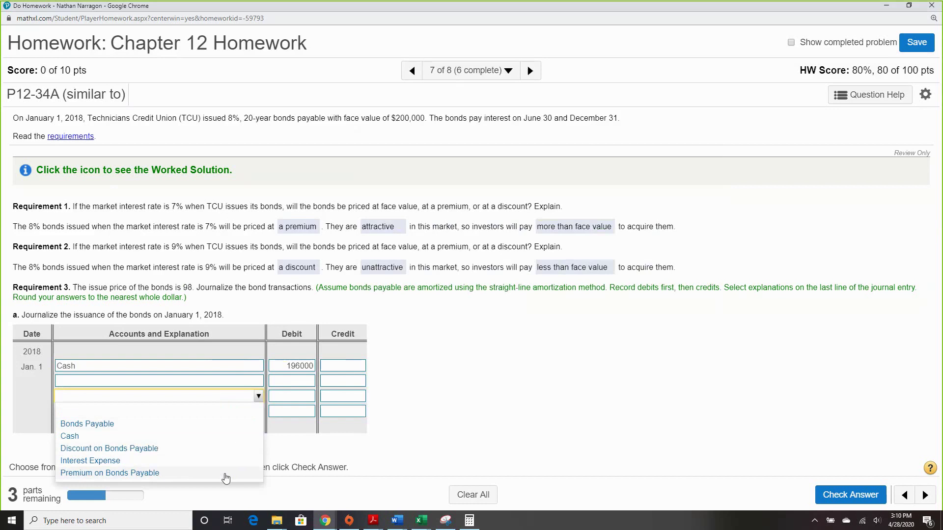
left_click(221, 423)
left_click(334, 397)
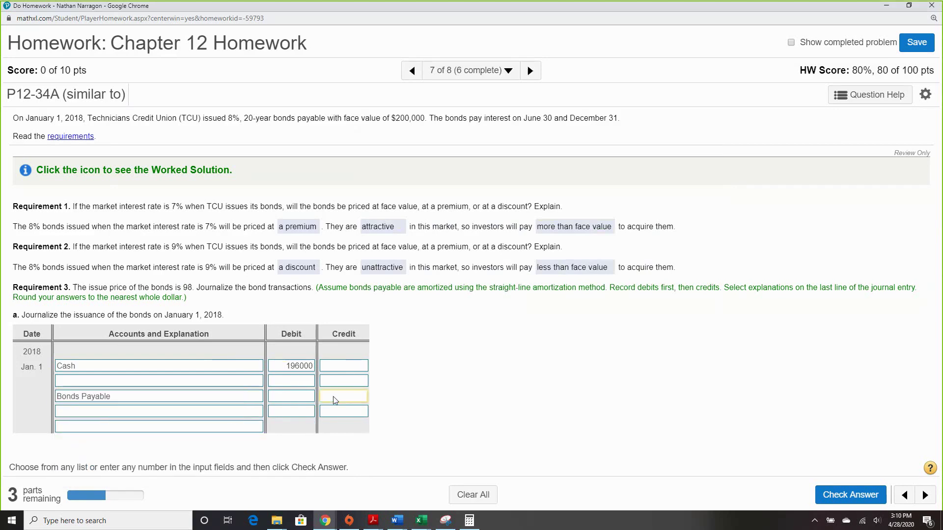
type("200000")
Step: Record a debit of 4000 to Discount on Bonds Payable on the second line of the January 1 entry
left_click(230, 383)
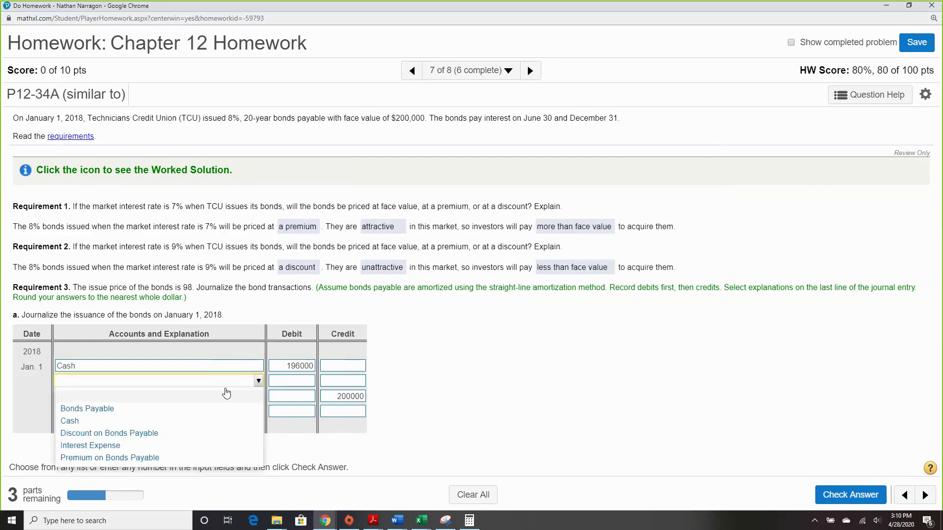
left_click(208, 435)
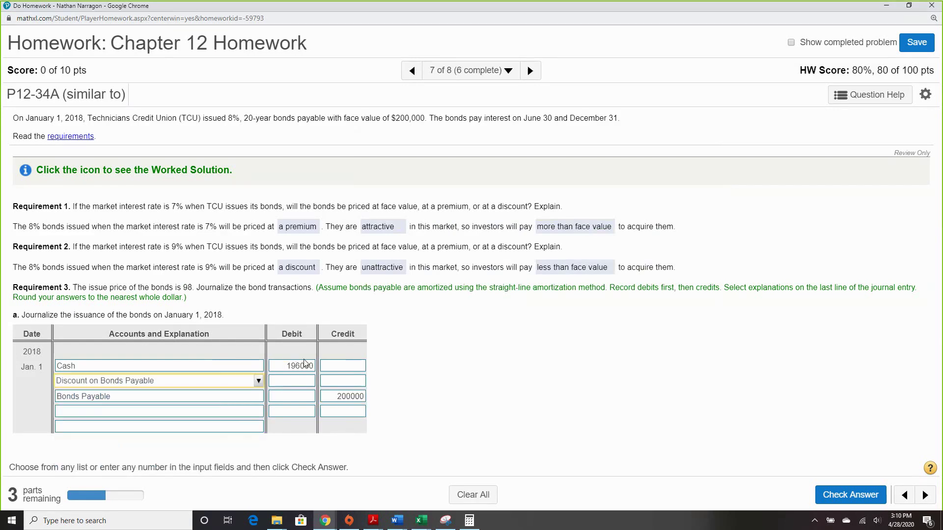
left_click(303, 383)
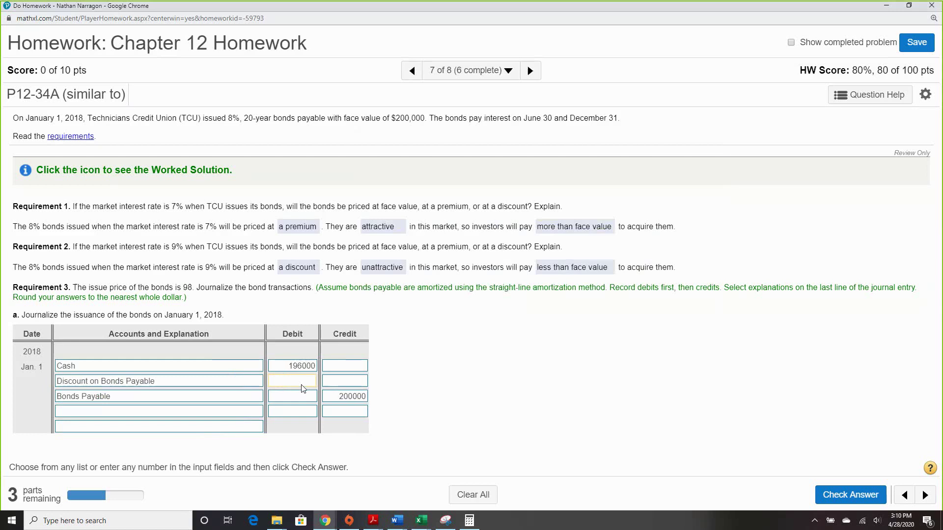
double_click(180, 288)
left_click(305, 380)
type("4000")
Step: Set the January 1 entry's explanation to "Issued bonds at a discount." and submit the entry to reach part b
left_click(211, 428)
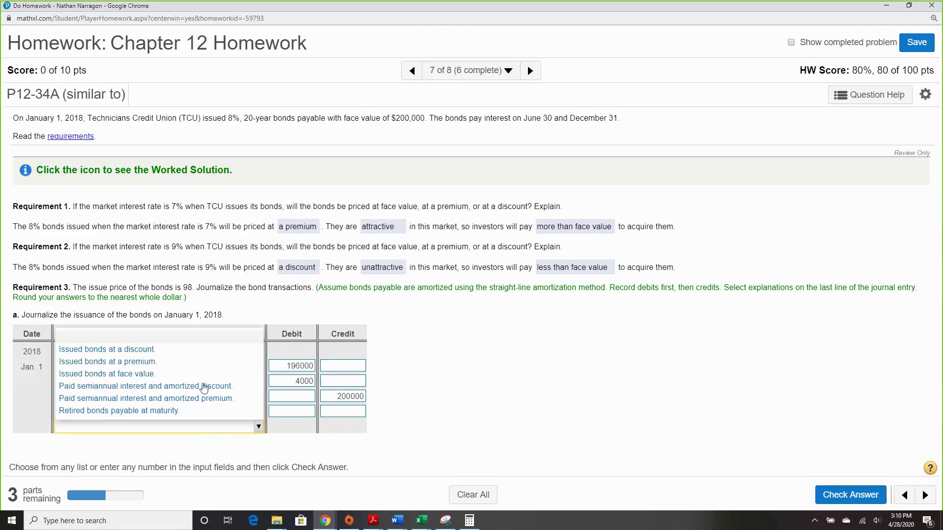
left_click(202, 350)
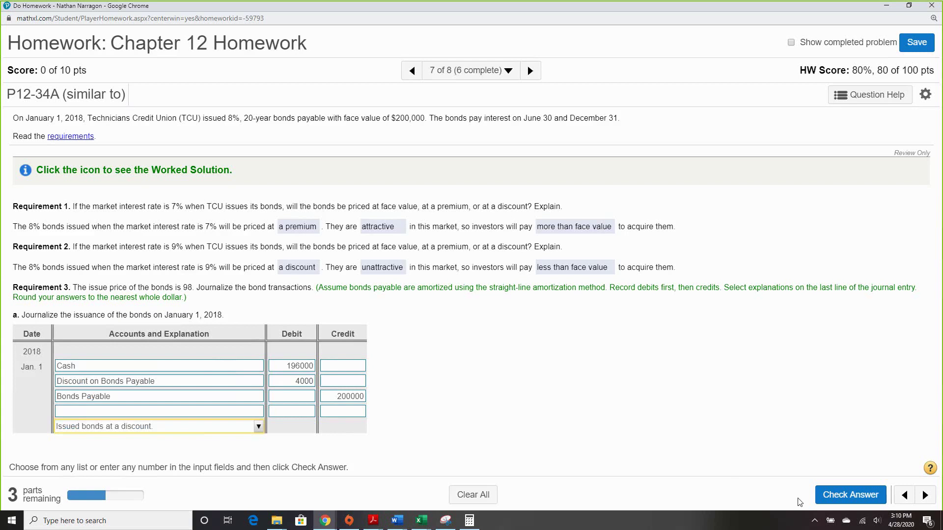
left_click(842, 495)
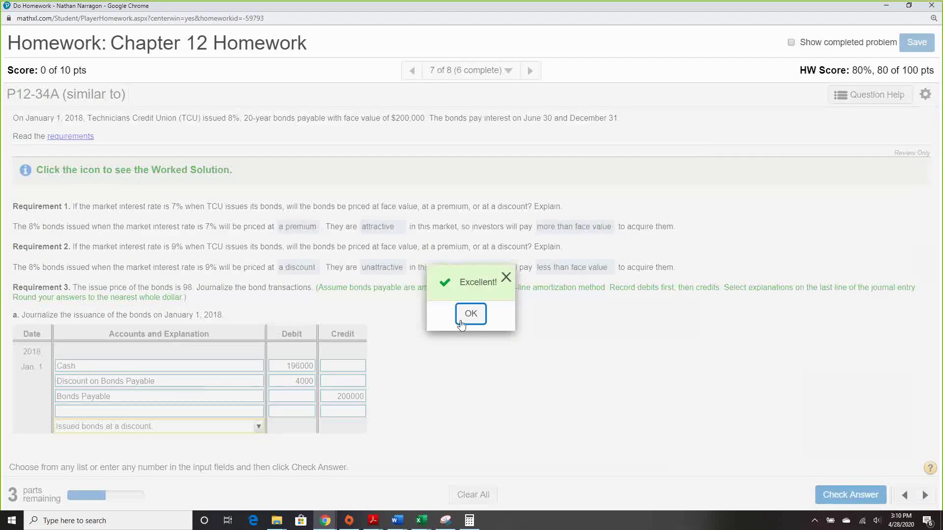
key("Return")
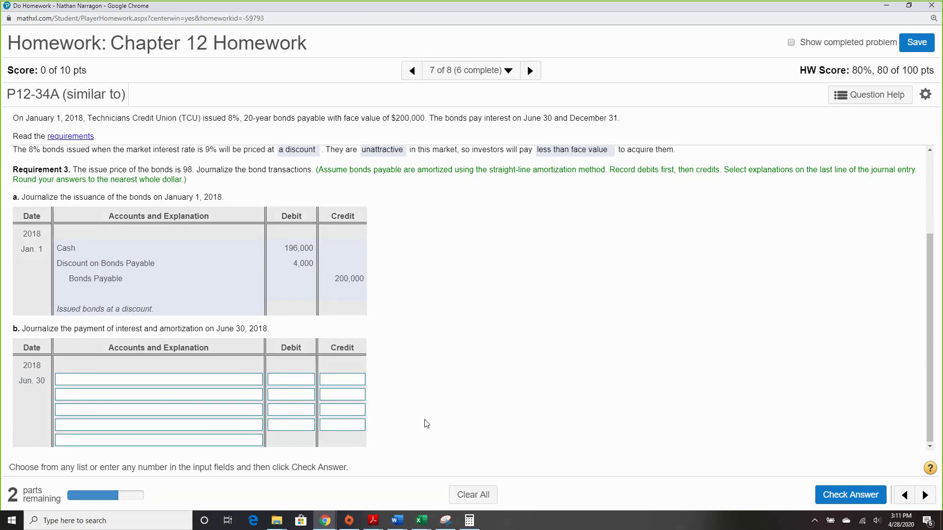
Step: Choose Interest Expense, Discount on Bonds Payable and Cash as the accounts on the first three lines of the June 30 entry
left_click(222, 386)
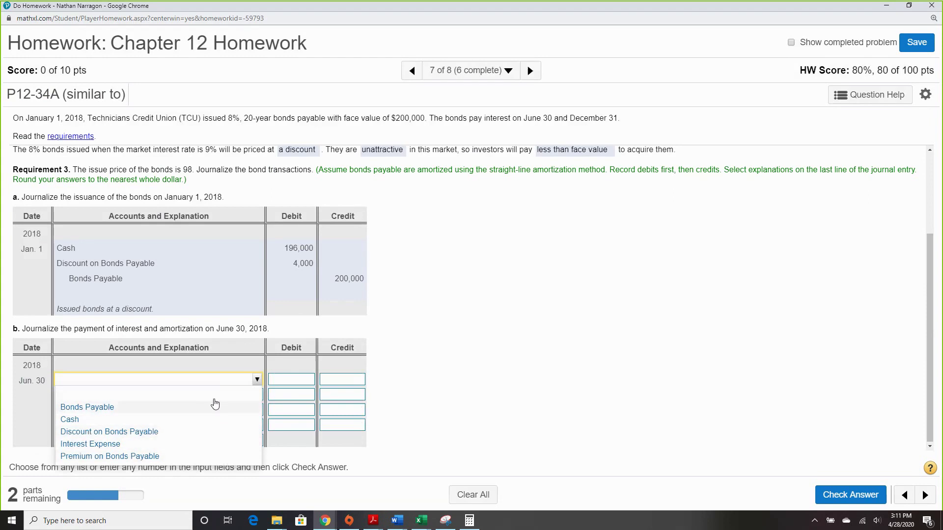
left_click(215, 444)
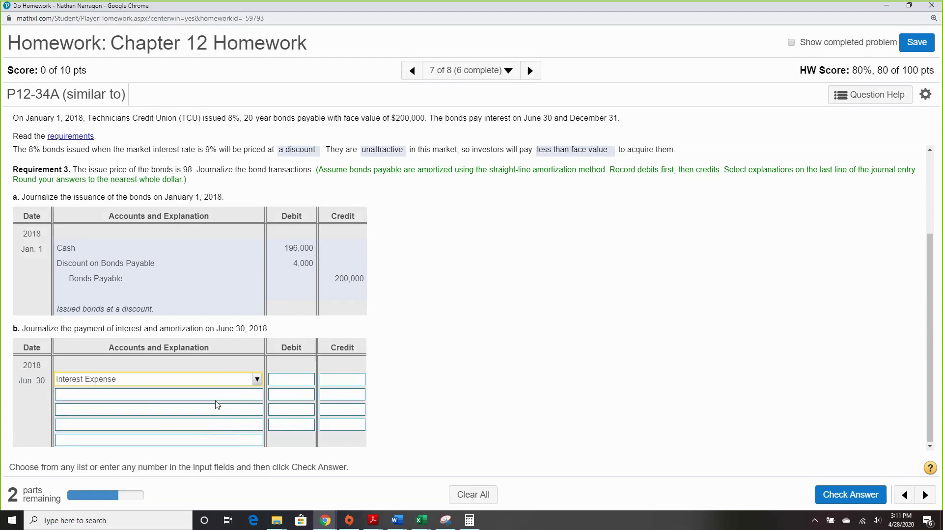
left_click(214, 397)
left_click(200, 446)
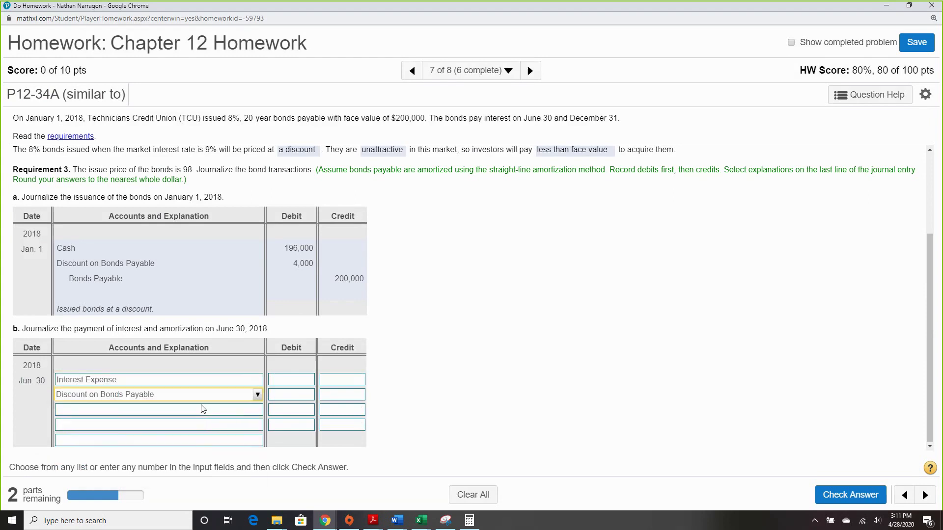
left_click(201, 410)
left_click(190, 449)
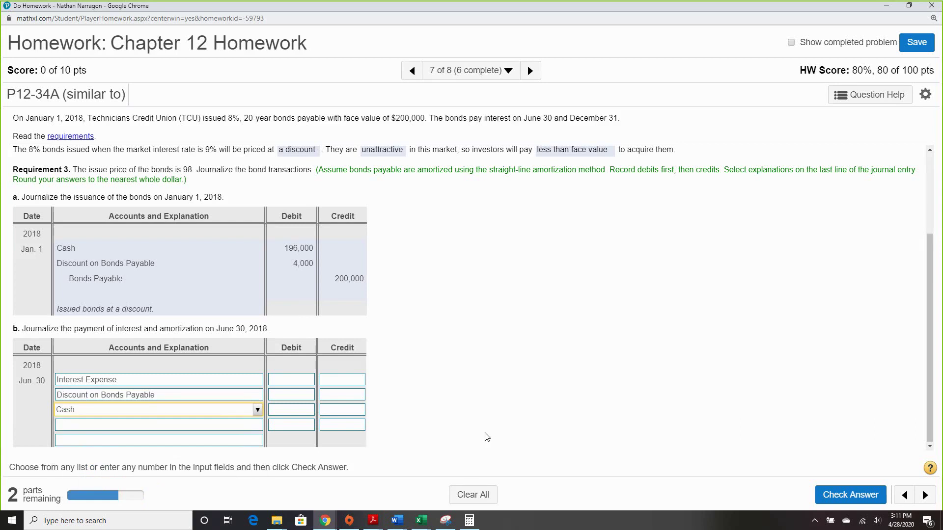
Step: Calculate the semiannual interest payment in Calculator as 200000 × 0.08, divided by 2
left_click(470, 521)
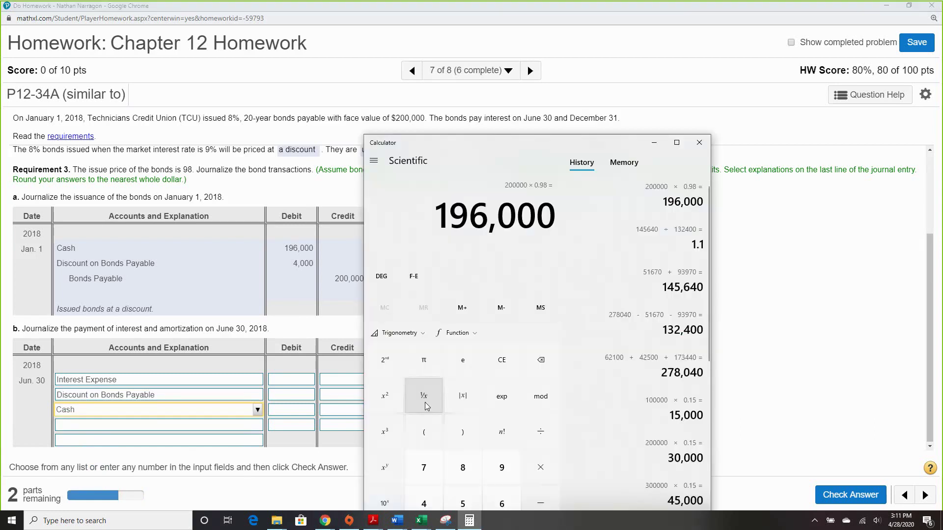
type("200,00")
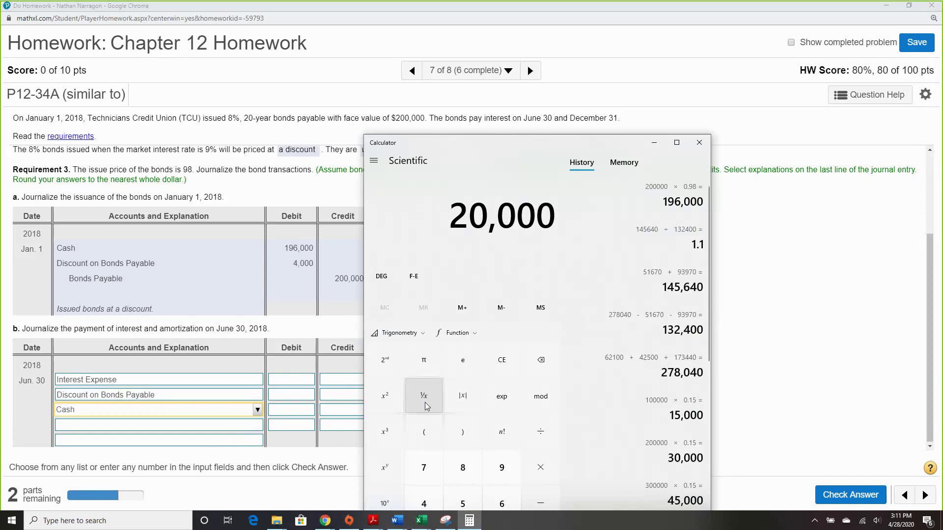
type("0")
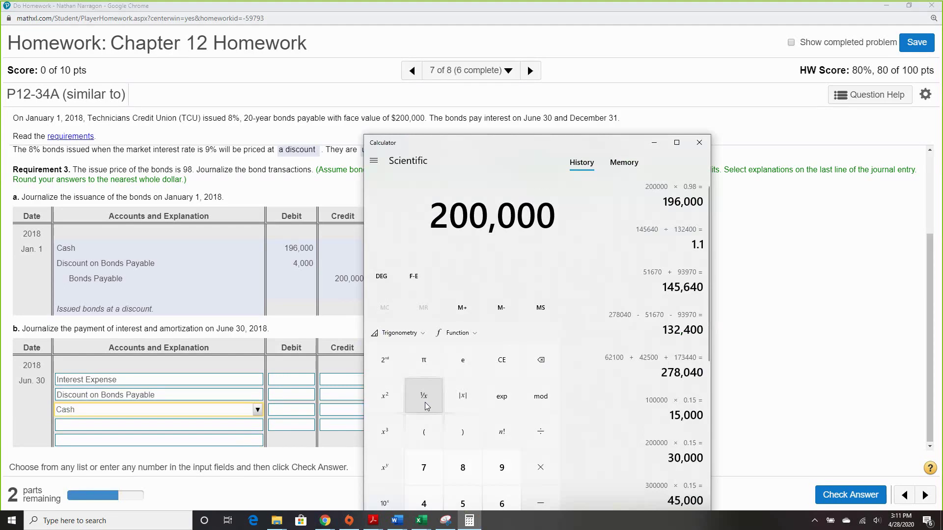
type("*0.08")
key("Return")
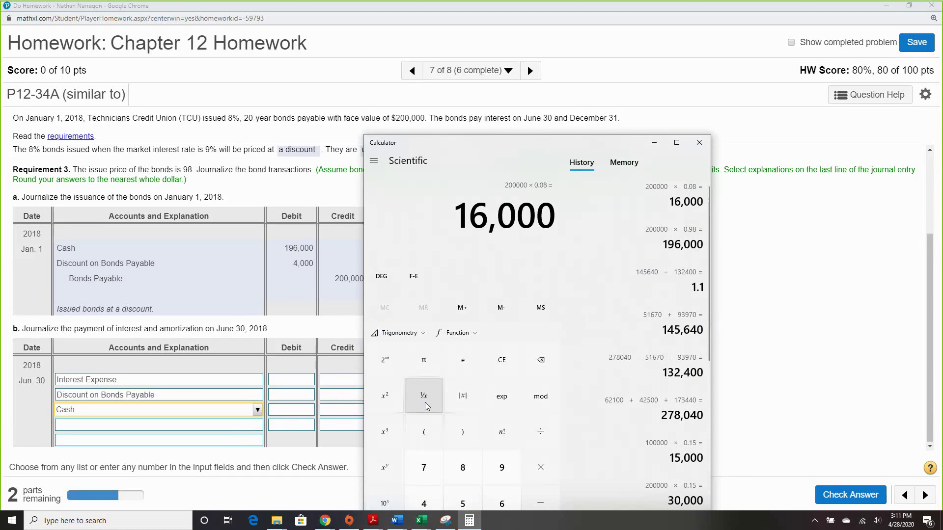
key("slash")
type("2")
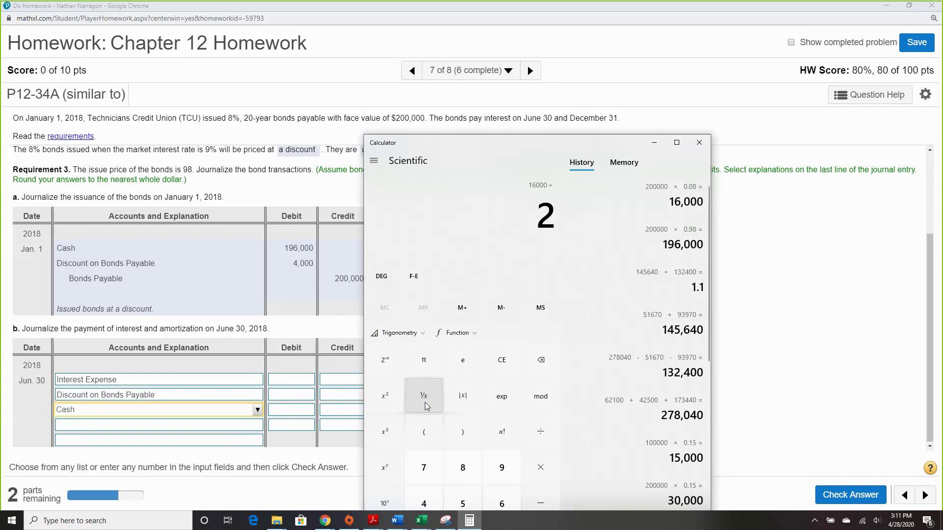
key("Return")
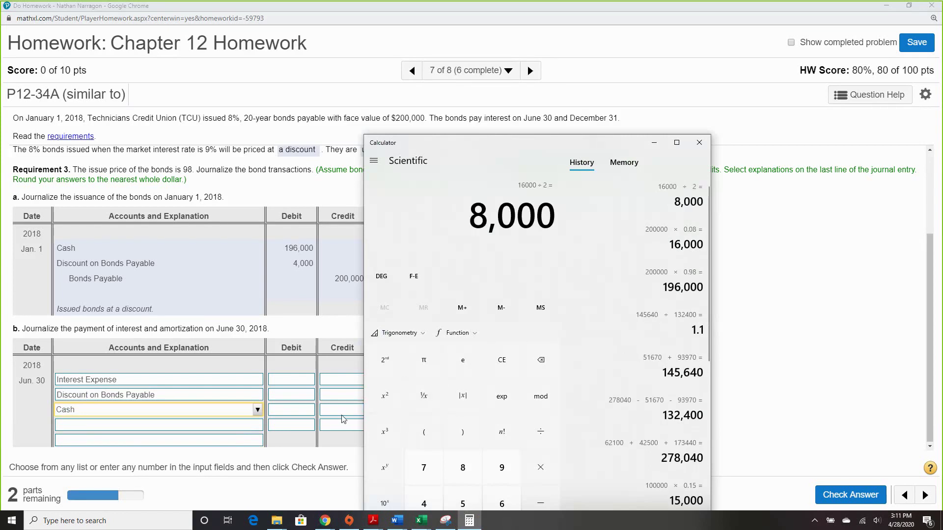
Step: Record a credit of 8000 to Cash in the June 30 entry and switch back to Calculator
left_click(342, 411)
type("8000")
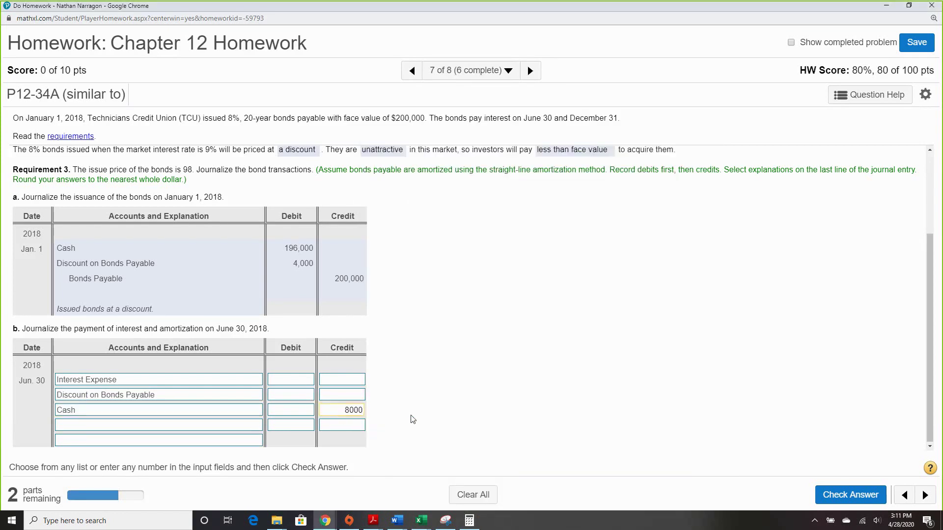
left_click(470, 522)
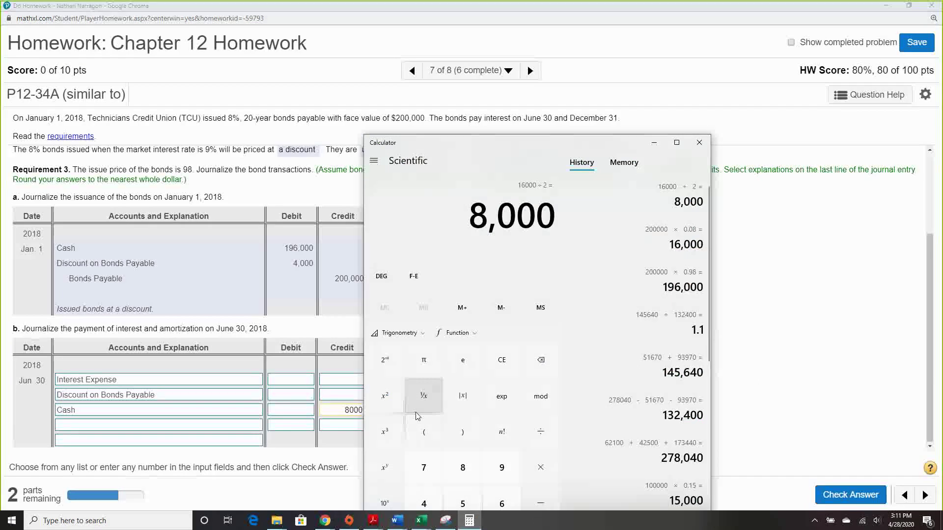
type("4000")
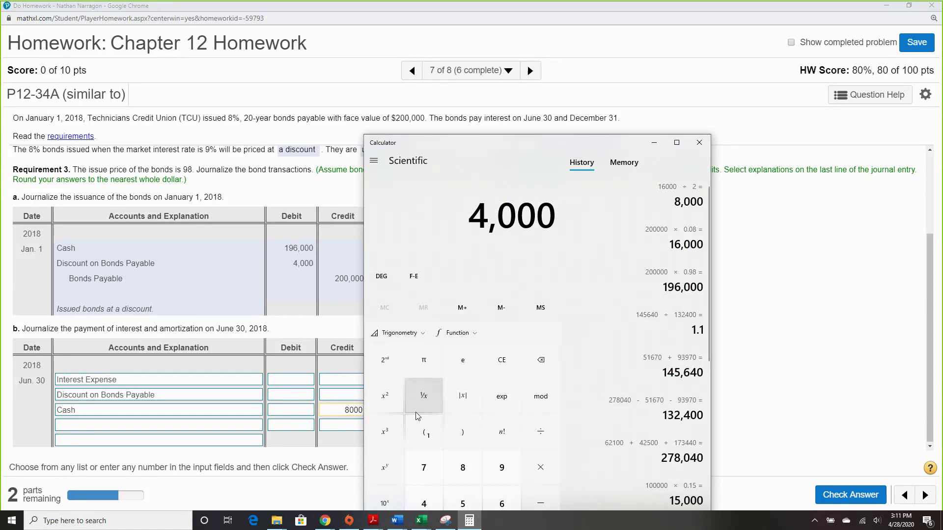
key("slash")
key("parenright")
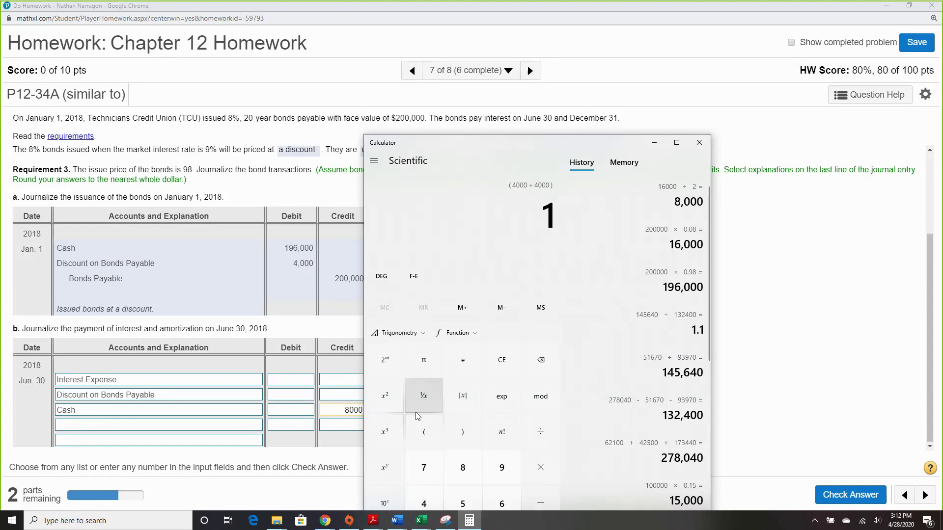
key("Return")
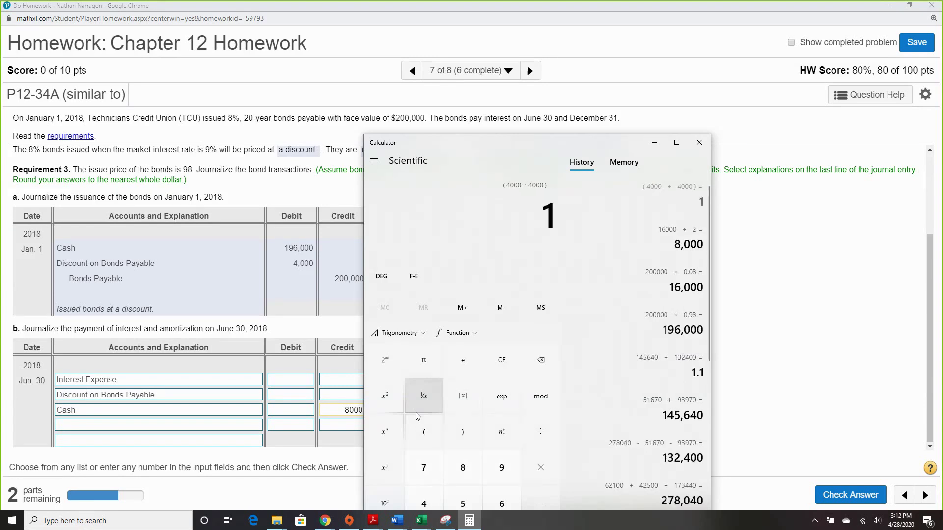
Step: Calculate the semiannual discount amortization as 4000 ÷ (20 × 2)
type("4,000")
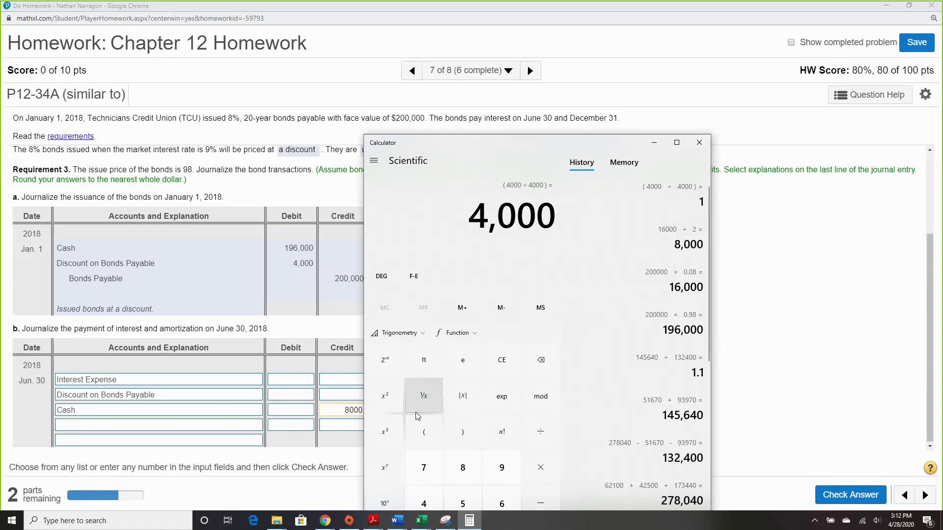
key("slash")
key("parenleft")
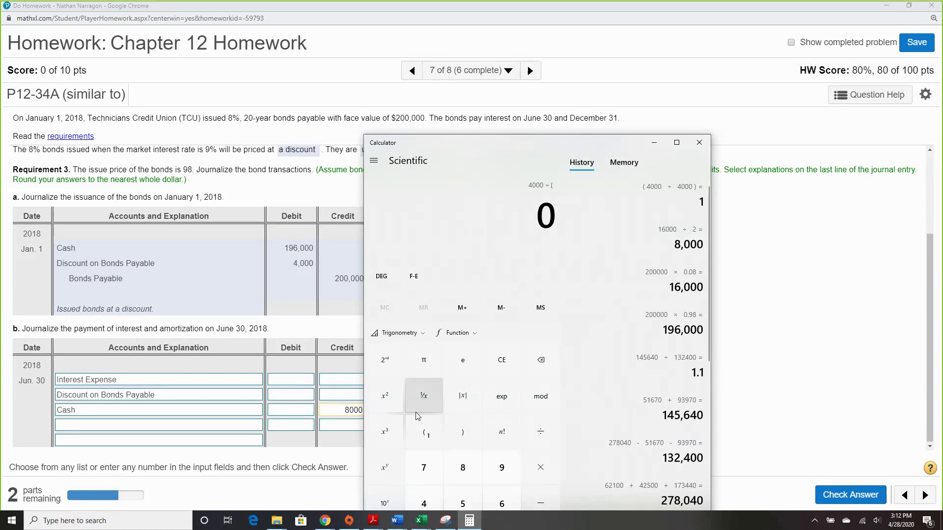
type("20")
key("asterisk")
type("2 )")
key("Return")
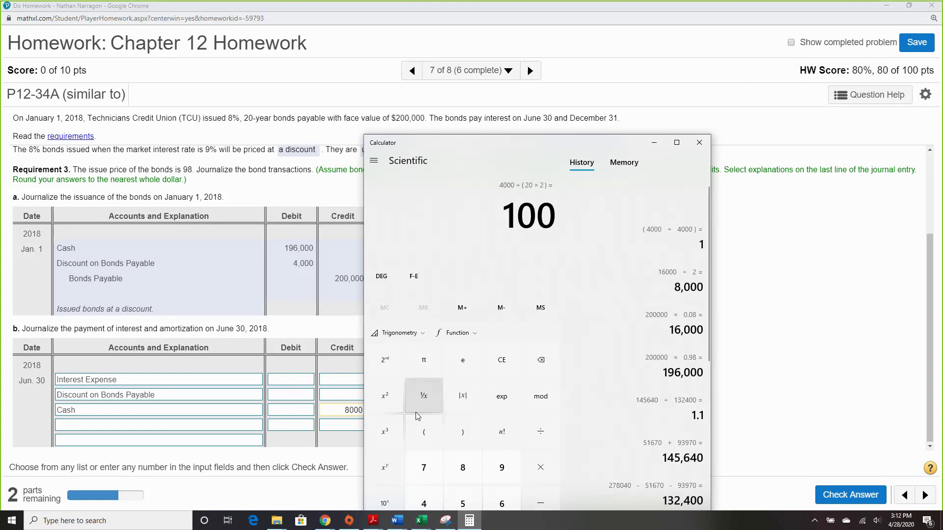
Step: Record a credit of 100 to Discount on Bonds Payable and a debit of 8100 to Interest Expense in the June 30 entry
left_click(338, 397)
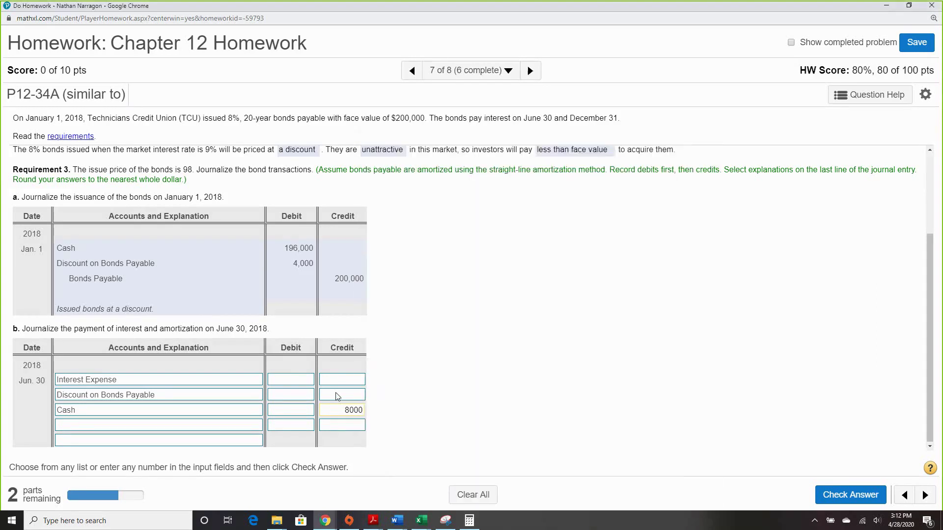
type("1")
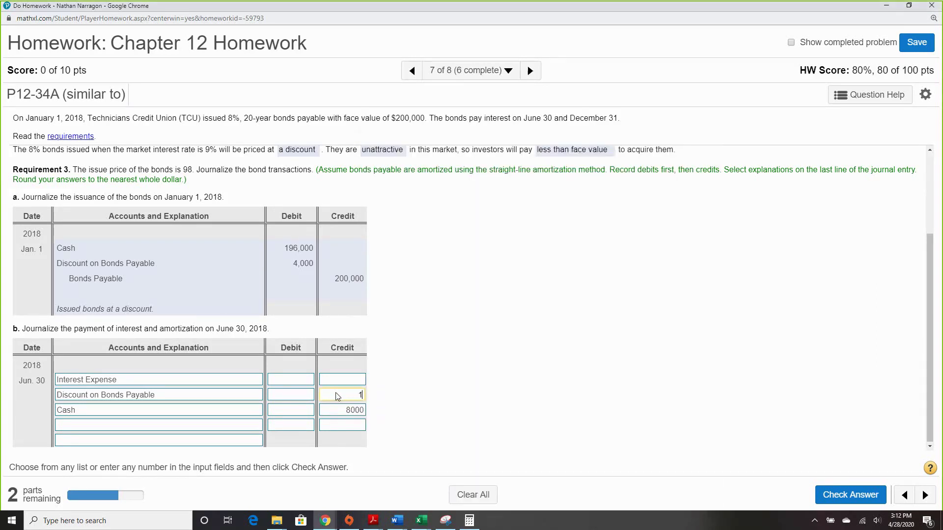
type("00")
left_click(296, 381)
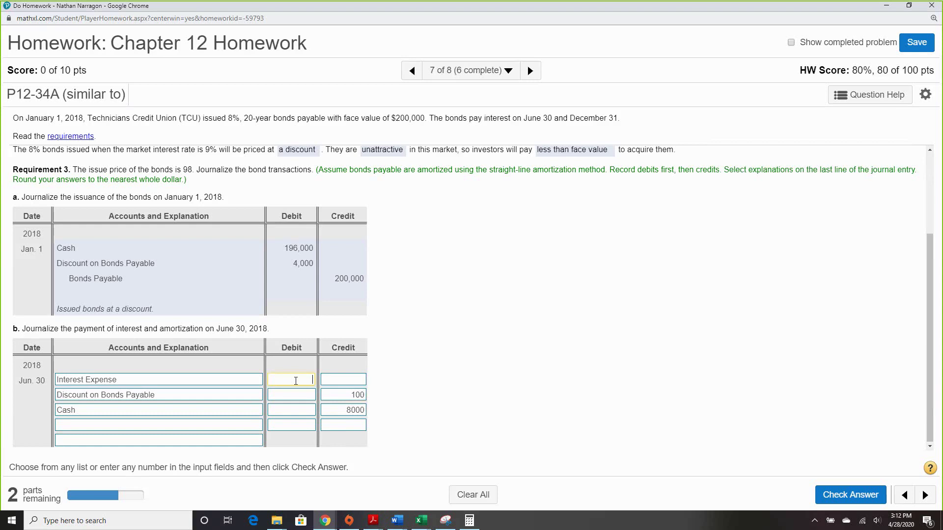
type("8100")
Step: Set the June 30 explanation to "Paid semiannual interest and amortized discount." and submit the entry to reach part c
left_click(239, 445)
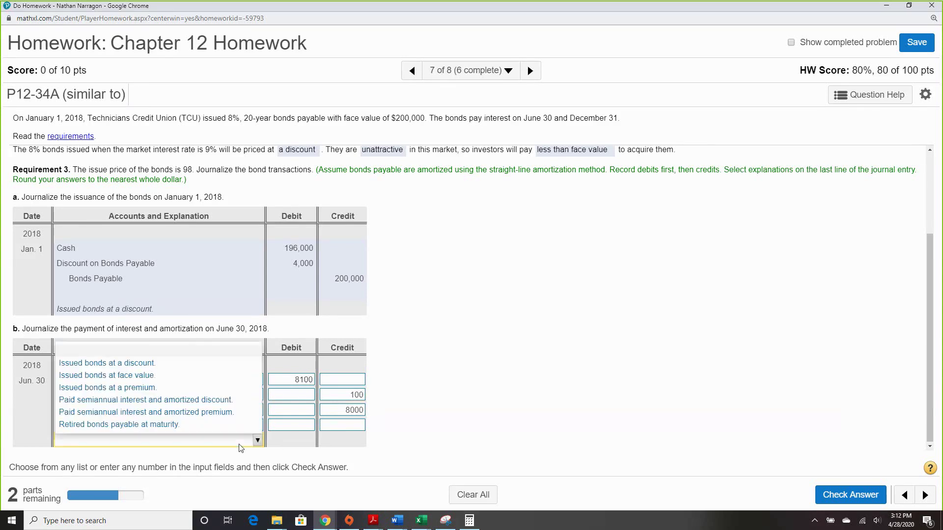
left_click(220, 400)
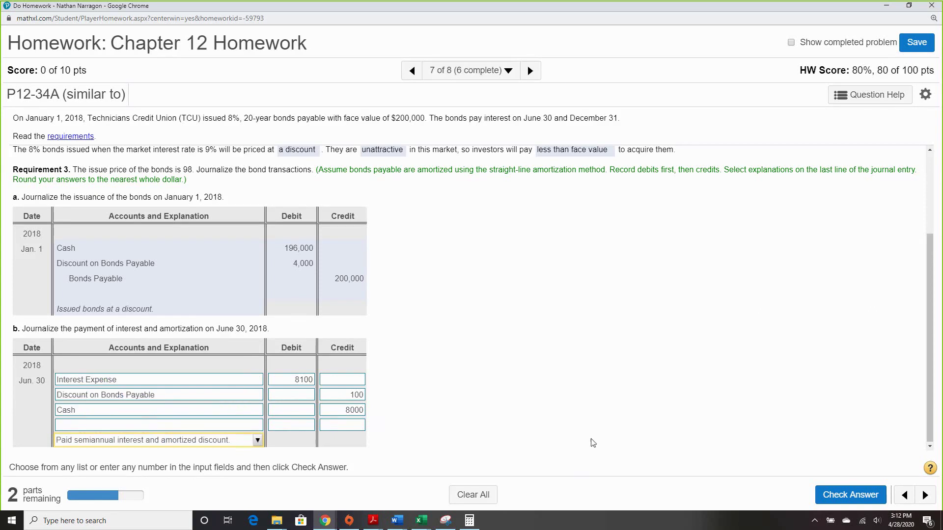
left_click(835, 494)
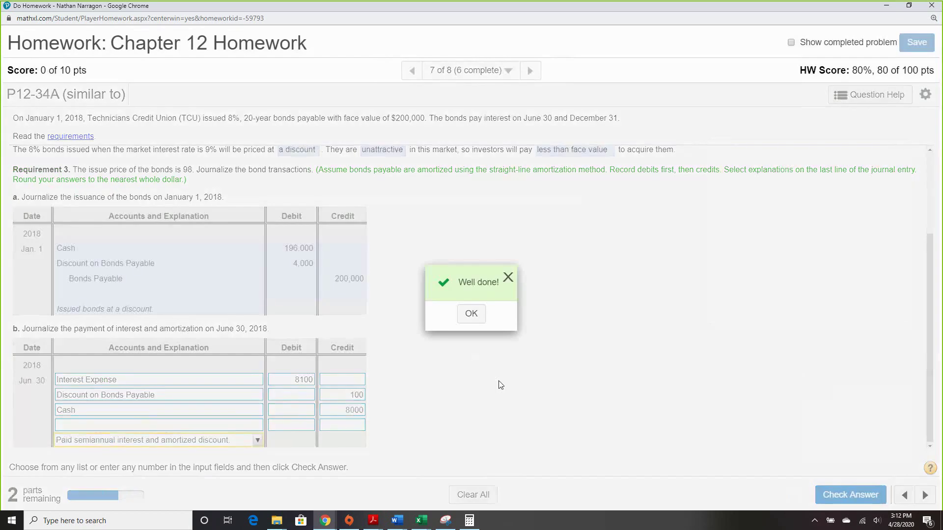
left_click(470, 318)
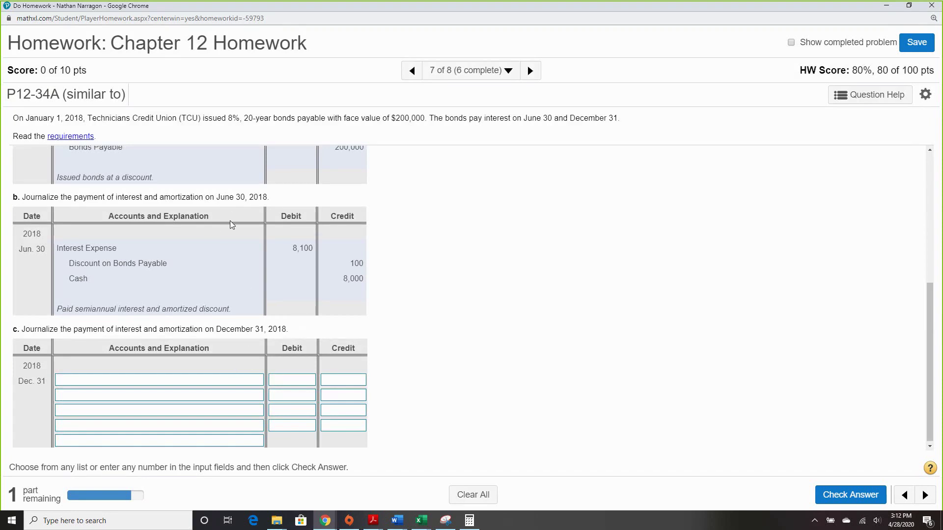
Step: Choose Interest Expense, Discount on Bonds Payable and Cash as the accounts for the December 31, 2018 entry
left_click(234, 381)
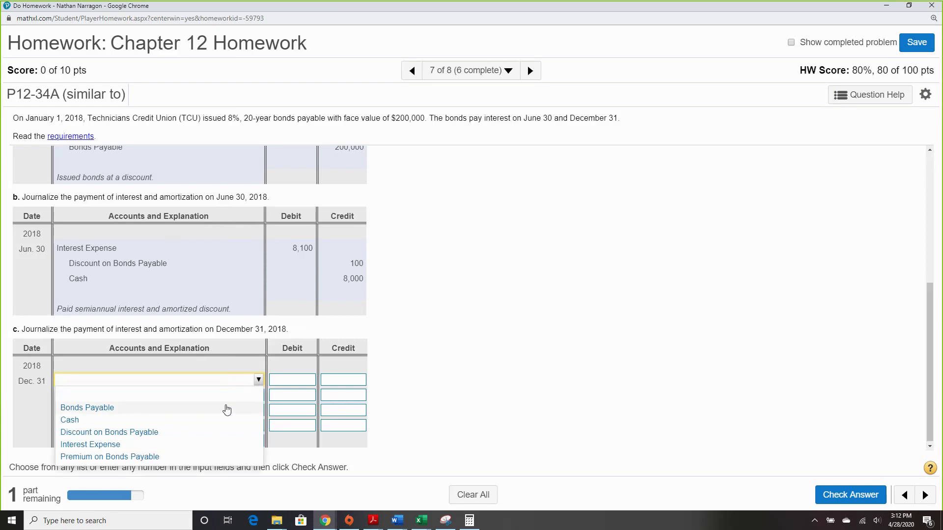
left_click(225, 445)
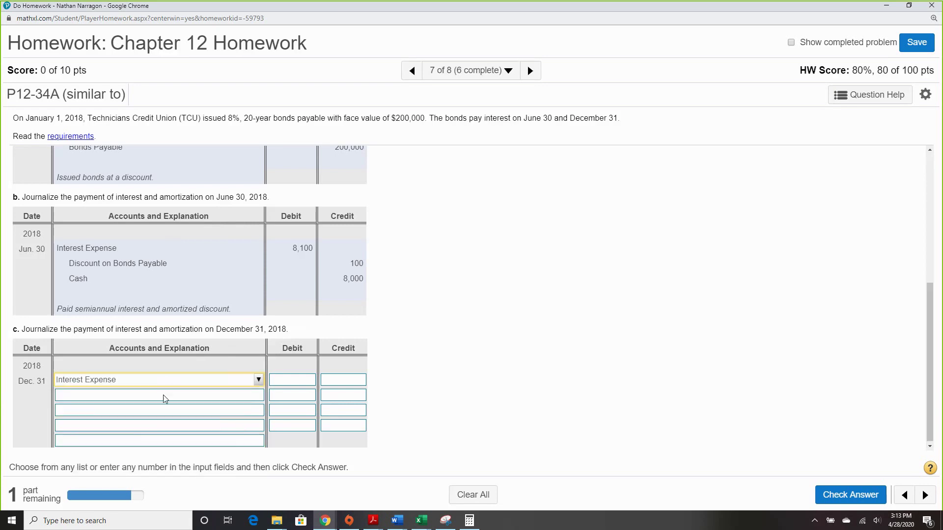
left_click(165, 396)
left_click(176, 448)
left_click(147, 411)
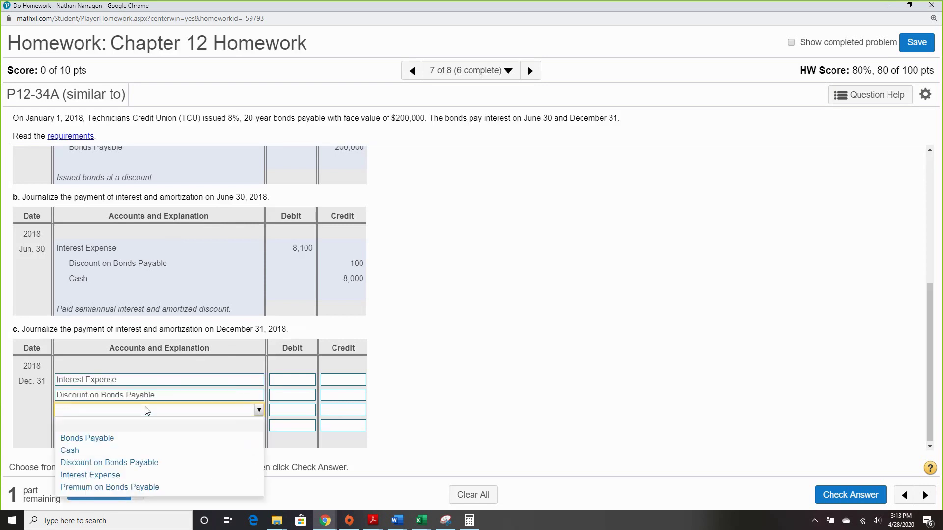
left_click(158, 451)
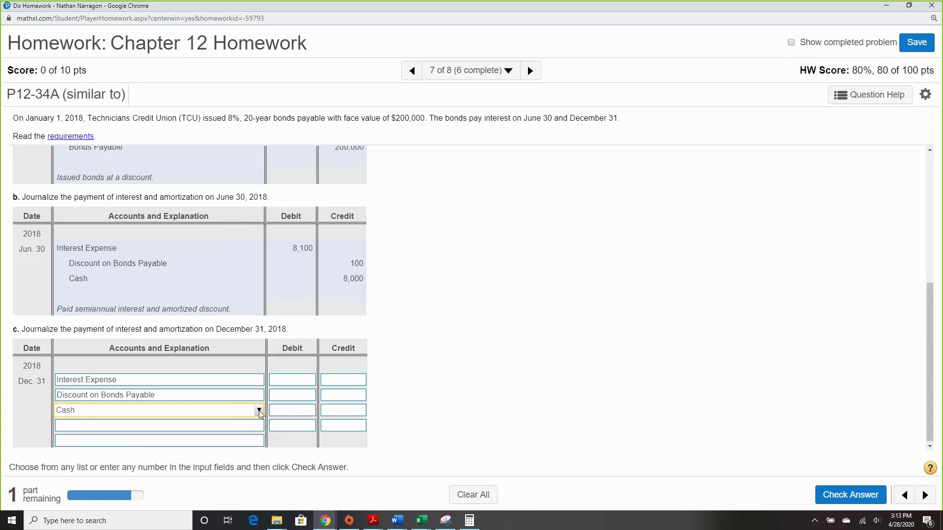
Step: Record a debit of 8100 to Interest Expense and credits of 100 to Discount on Bonds Payable and 8000 to Cash for December 31, 2018
left_click(286, 381)
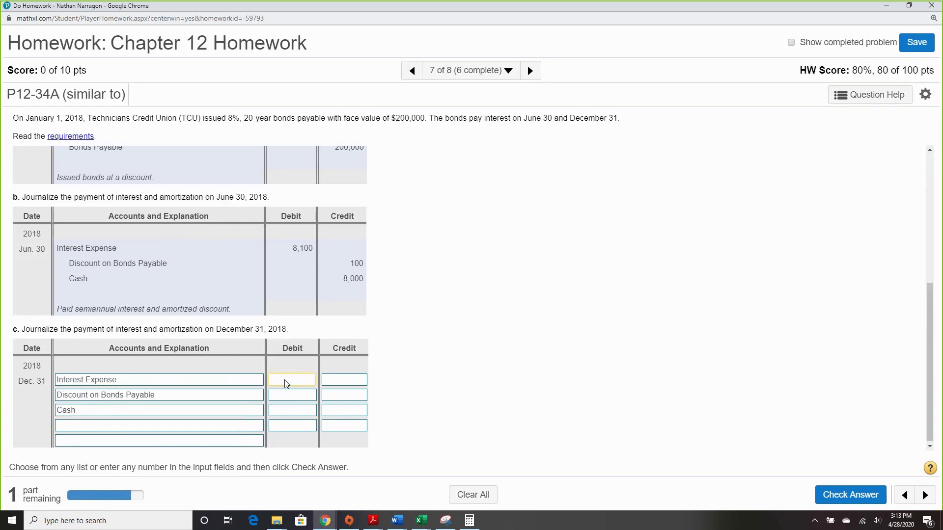
type("8100")
left_click(337, 396)
type("100")
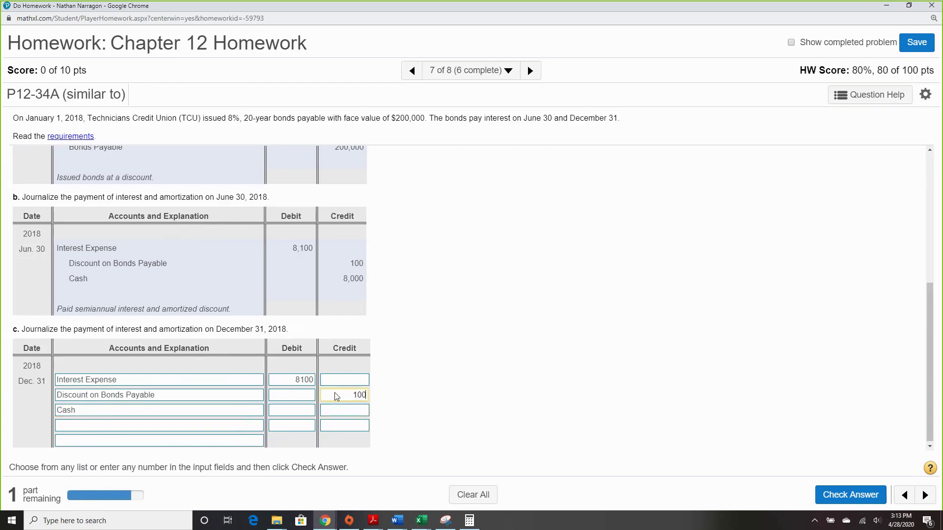
left_click(353, 415)
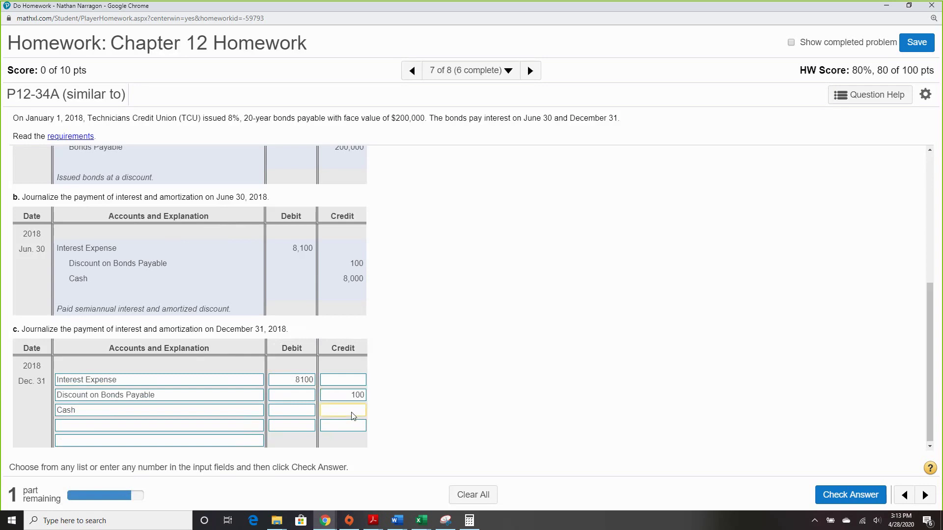
type("8000")
Step: Set the December 31, 2018 explanation to "Paid semiannual interest and amortized discount." and submit the entry to reach part d
left_click(213, 439)
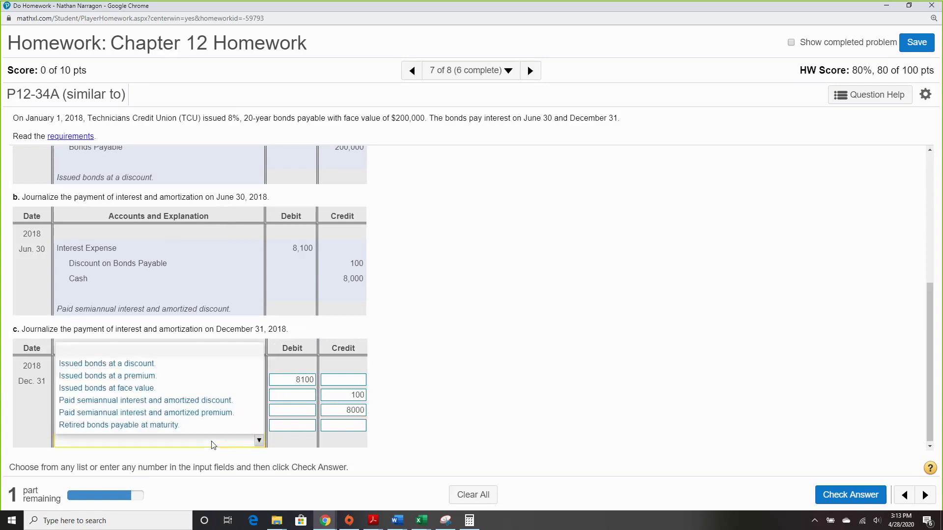
left_click(174, 401)
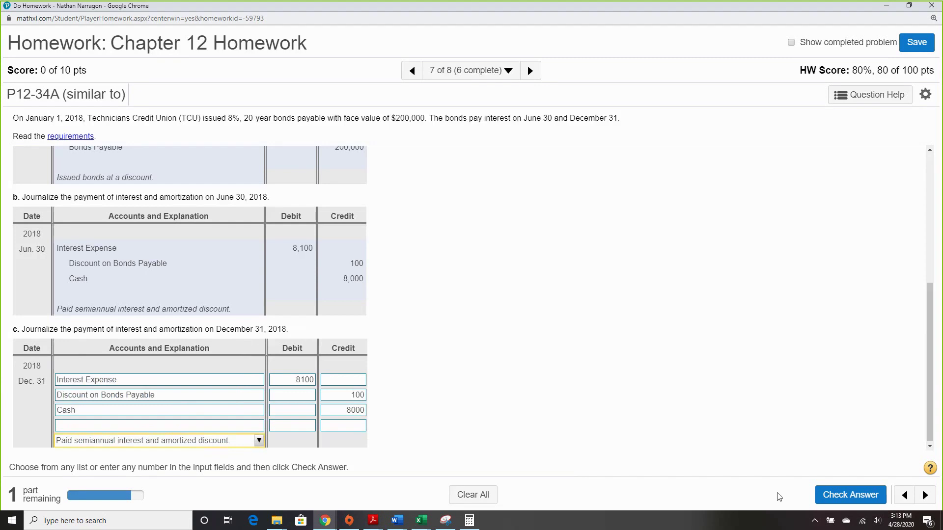
left_click(819, 498)
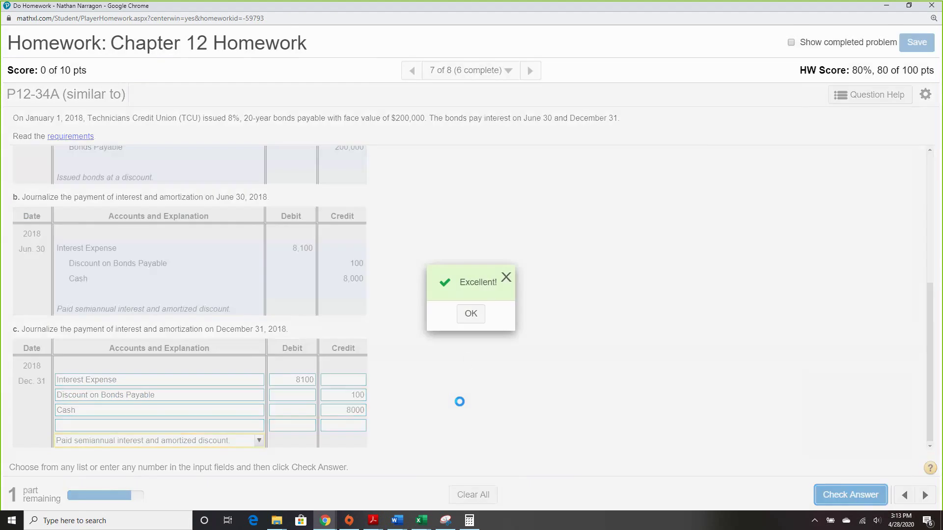
left_click(471, 314)
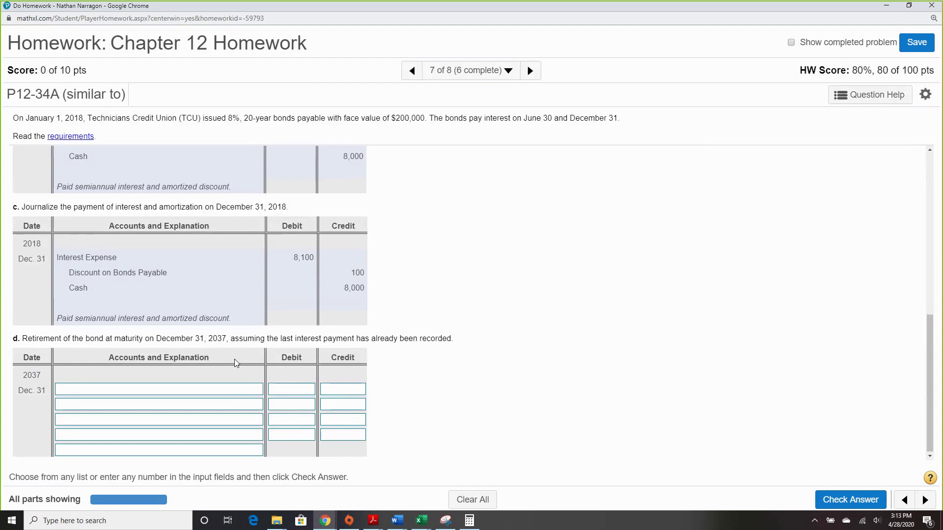
Step: Choose Bonds Payable and Cash as the accounts for the December 31, 2037 bond retirement entry
left_click(256, 392)
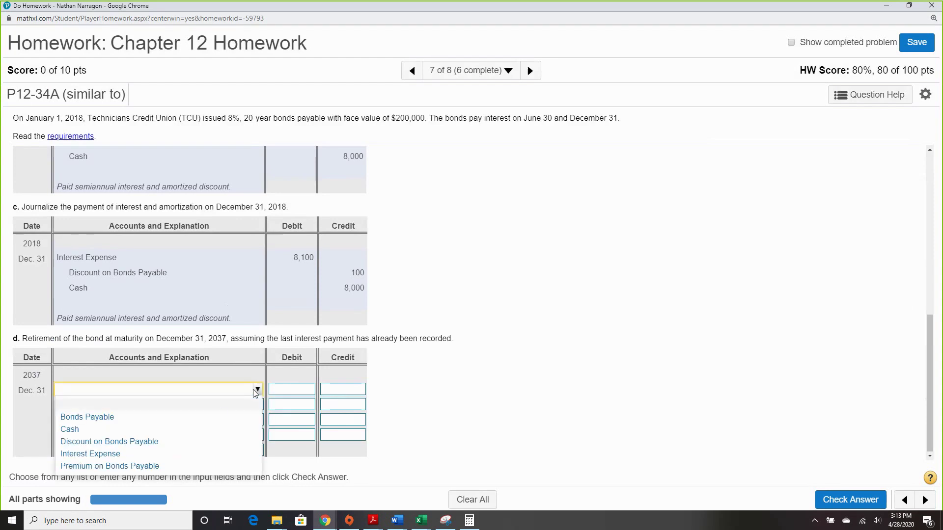
left_click(219, 417)
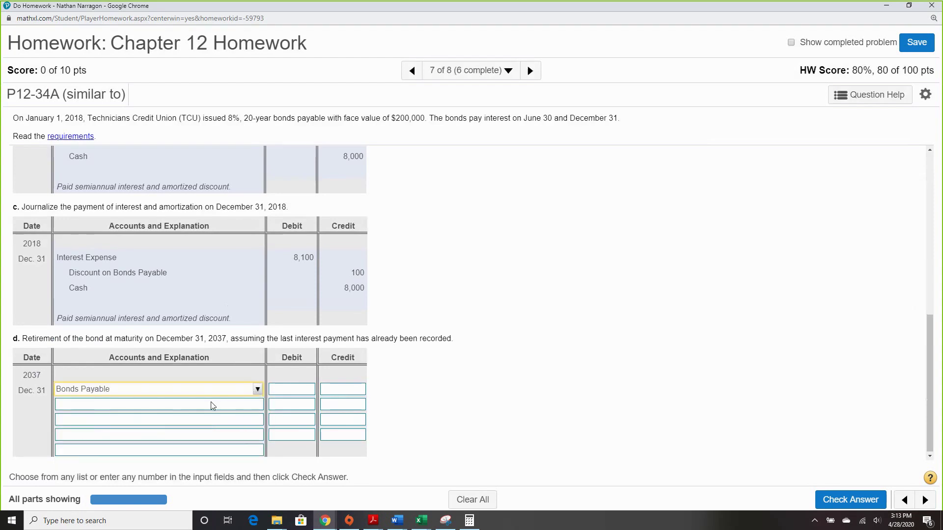
left_click(212, 405)
left_click(248, 442)
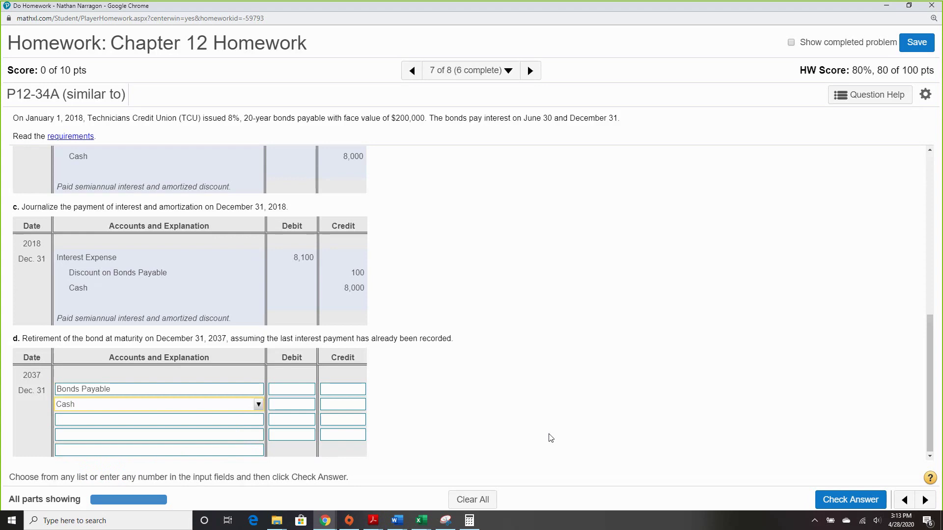
Step: Record a debit of 200000 to Bonds Payable and a credit of 200000 to Cash in the retirement entry, and submit it for checking
scroll(549, 438, "up", 3)
scroll(550, 438, "down", 1)
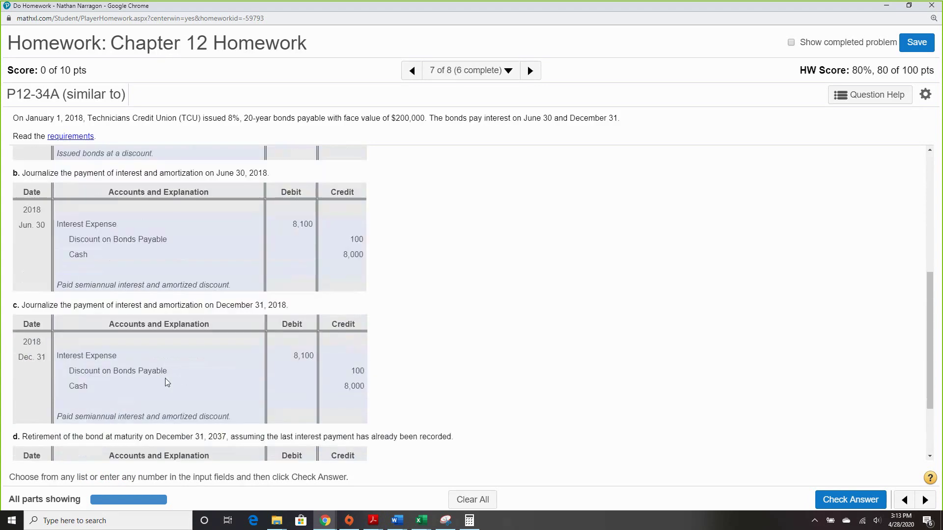
scroll(463, 381, "up", 5)
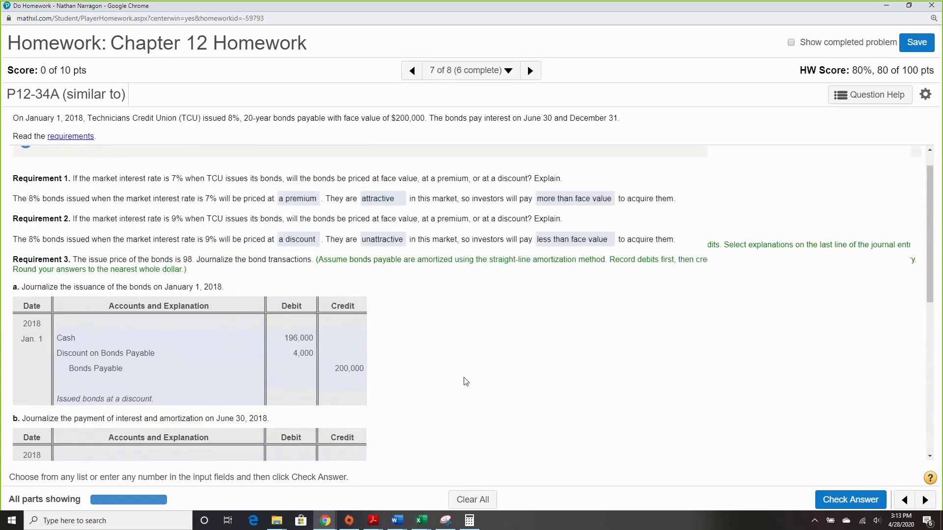
scroll(466, 381, "up", 1)
scroll(466, 381, "down", 7)
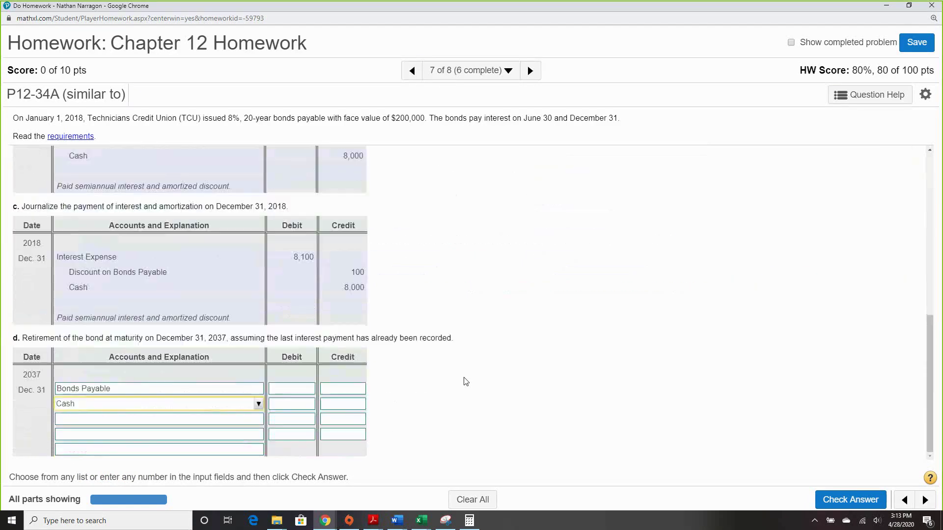
left_click(284, 389)
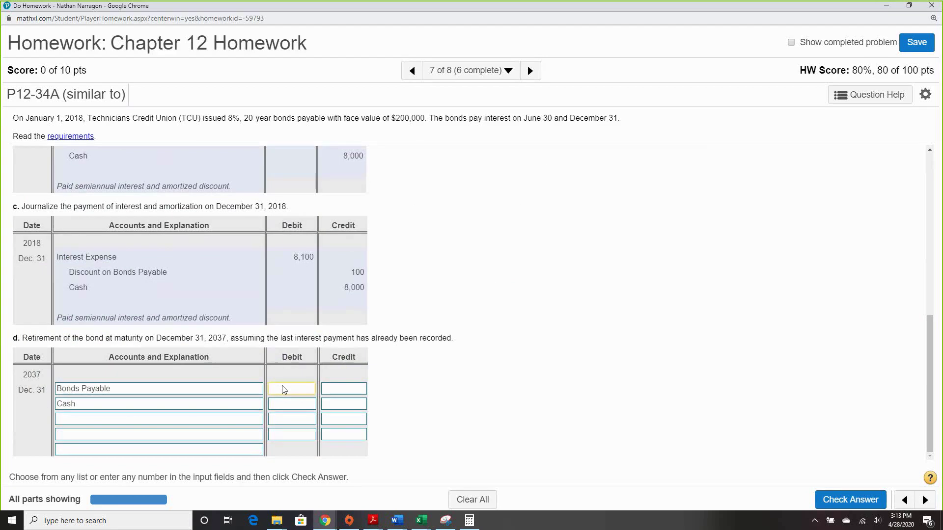
type("200000")
left_click(335, 403)
type("2")
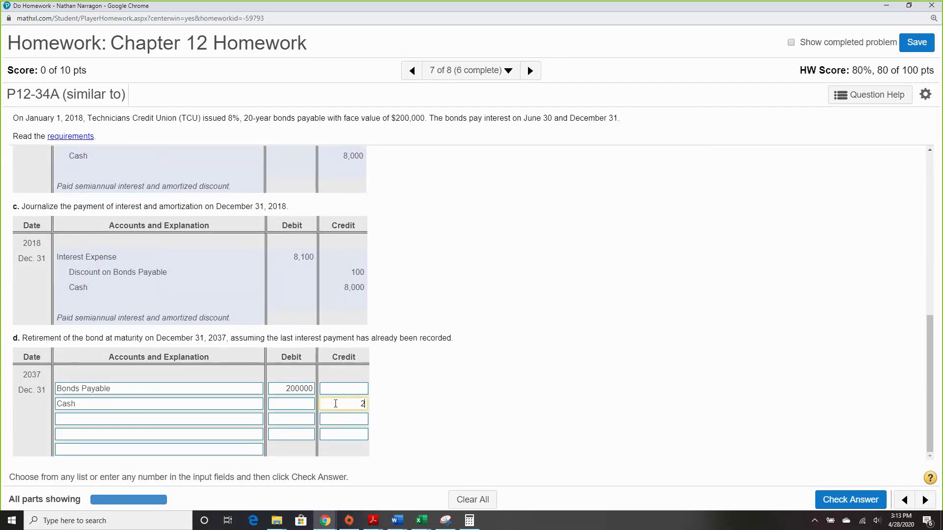
type("00000")
left_click(851, 501)
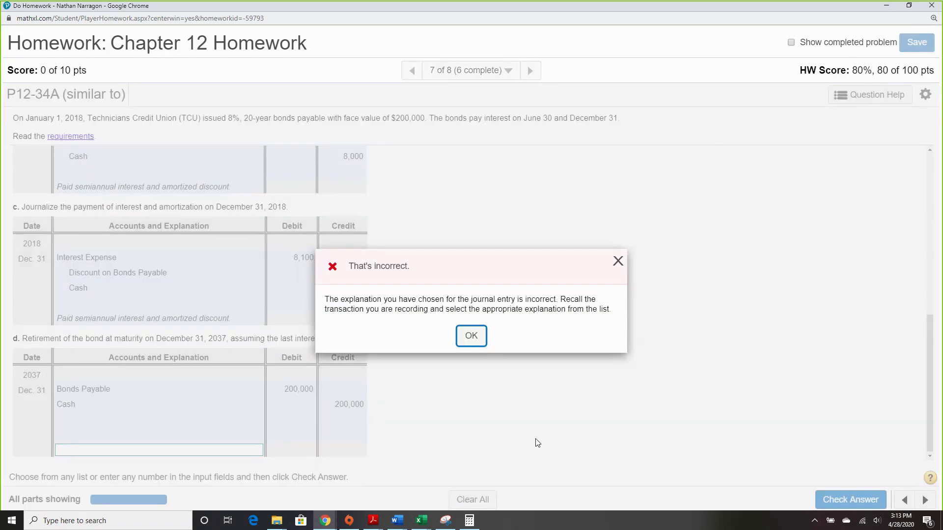
left_click(472, 336)
Step: Set the retirement entry's explanation to "Retired bonds payable at maturity." and submit it to complete question 7
left_click(224, 454)
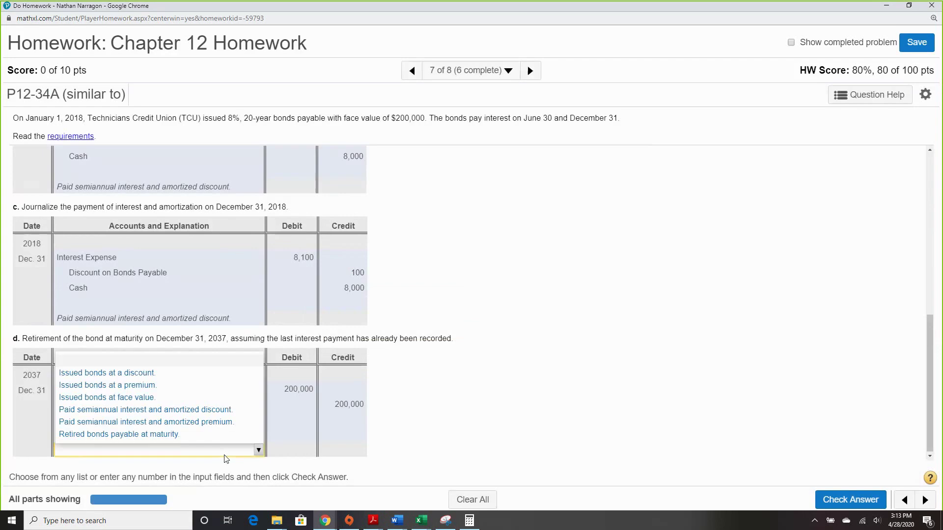
left_click(222, 434)
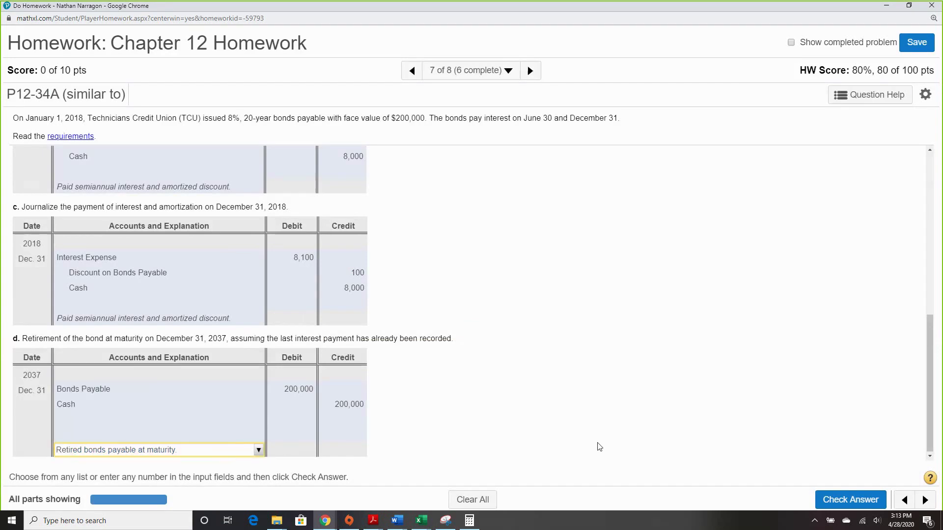
left_click(852, 499)
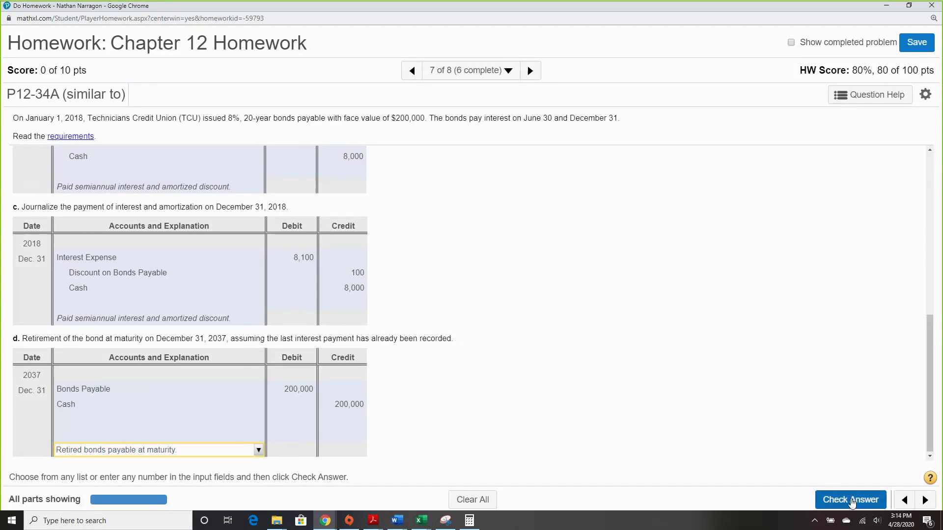
left_click(479, 315)
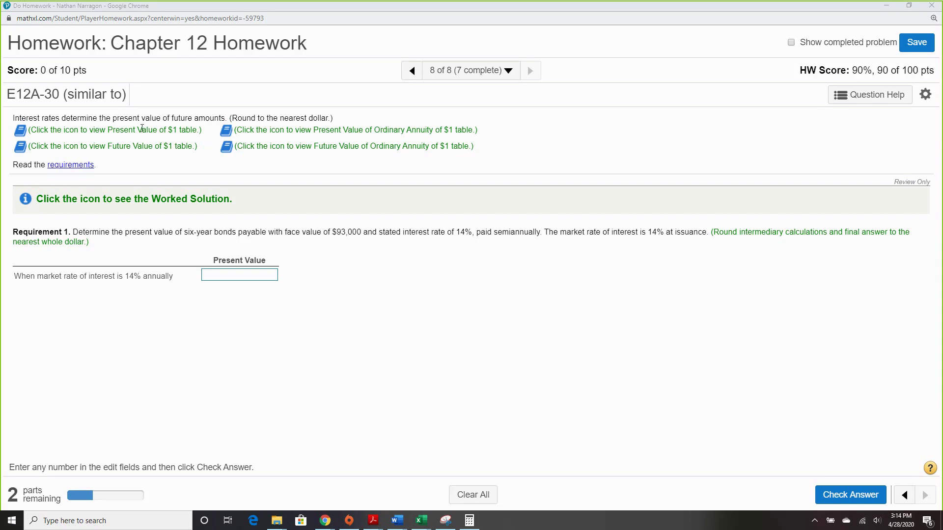
Step: Open question 8's Present Value of $1 table and examine the factor for 6 periods at 14%
left_click(21, 132)
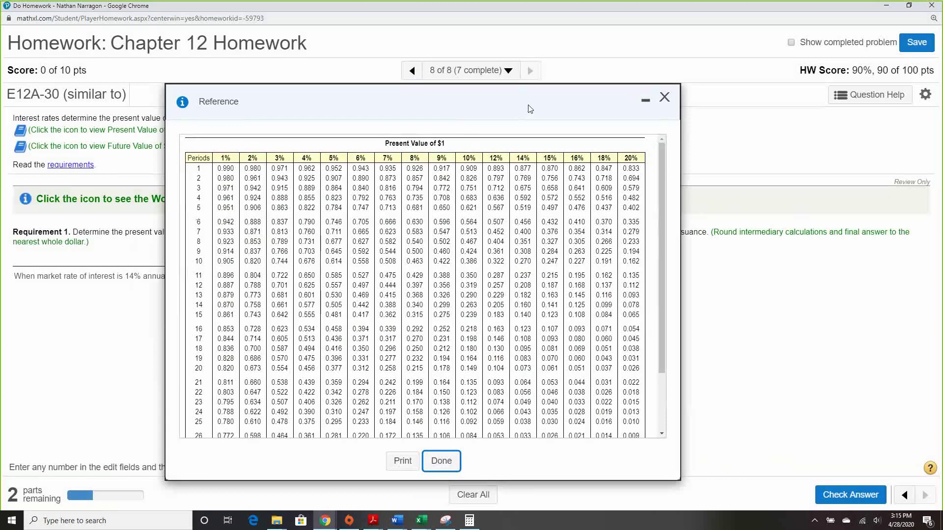
left_click_drag(523, 102, 434, 315)
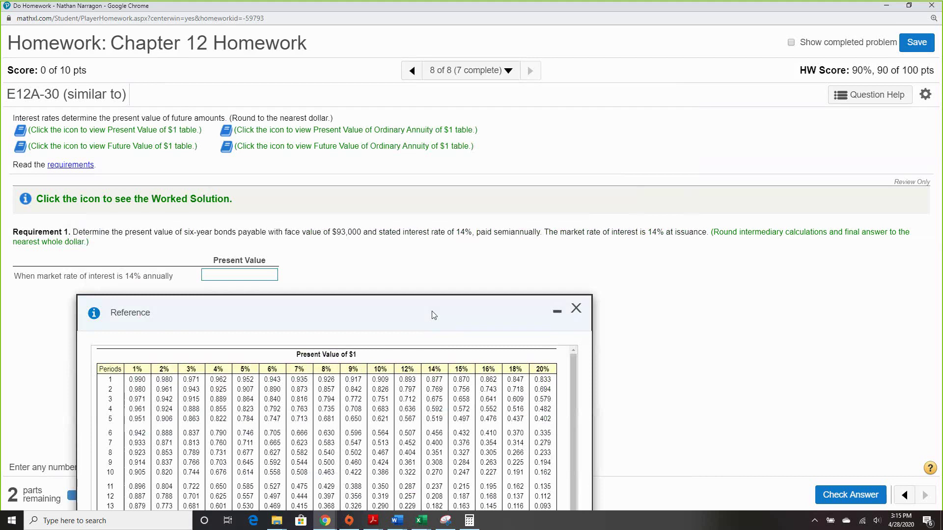
left_click_drag(447, 306, 542, 115)
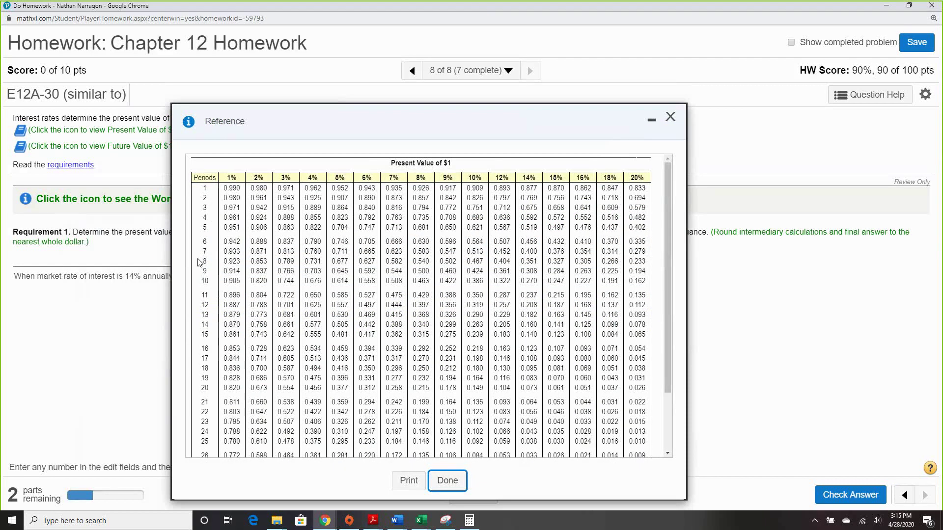
double_click(204, 242)
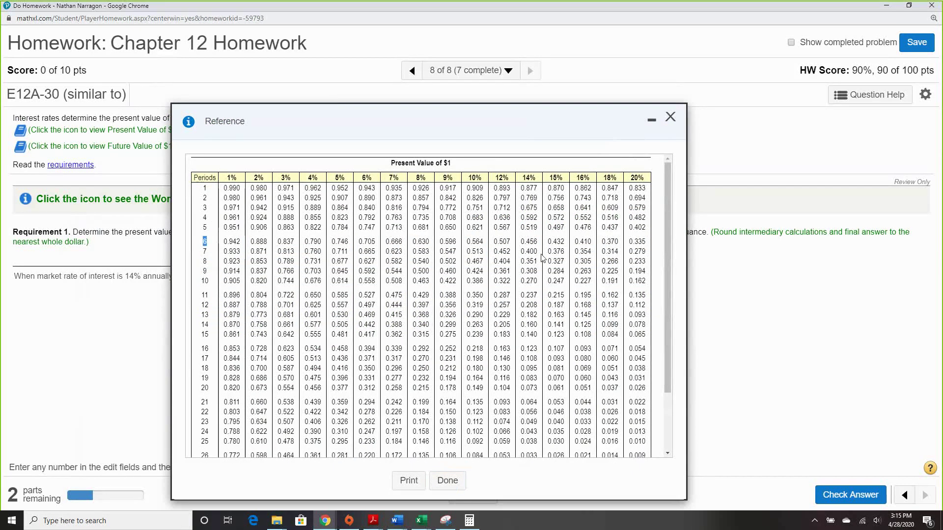
double_click(527, 242)
scroll(479, 361, "down", 3)
scroll(479, 361, "up", 3)
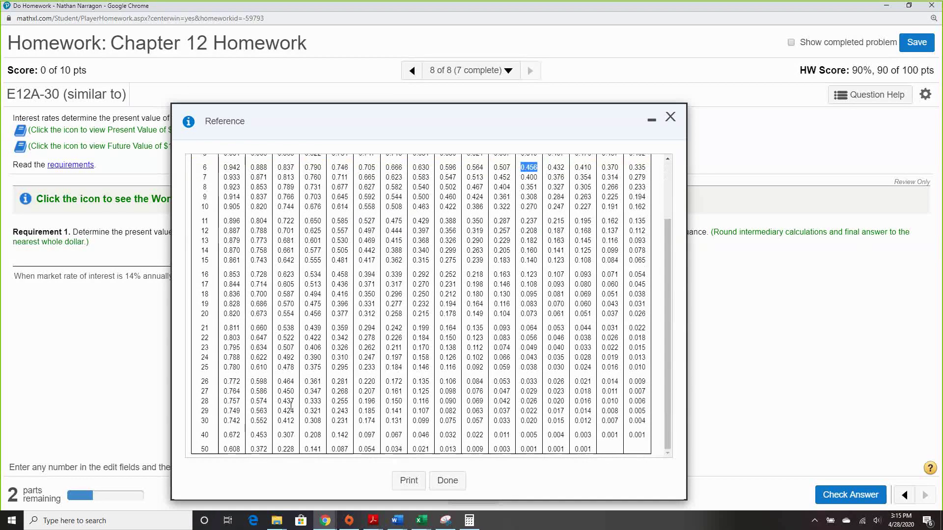
scroll(345, 381, "up", 3)
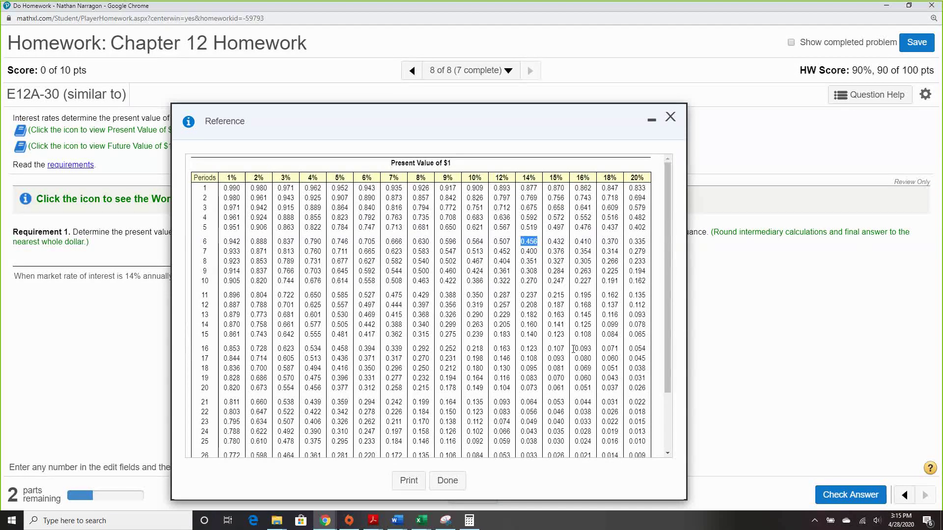
Step: Close the reference table and start a multiplication in Calculator with the bonds' face value of 93000
left_click(470, 521)
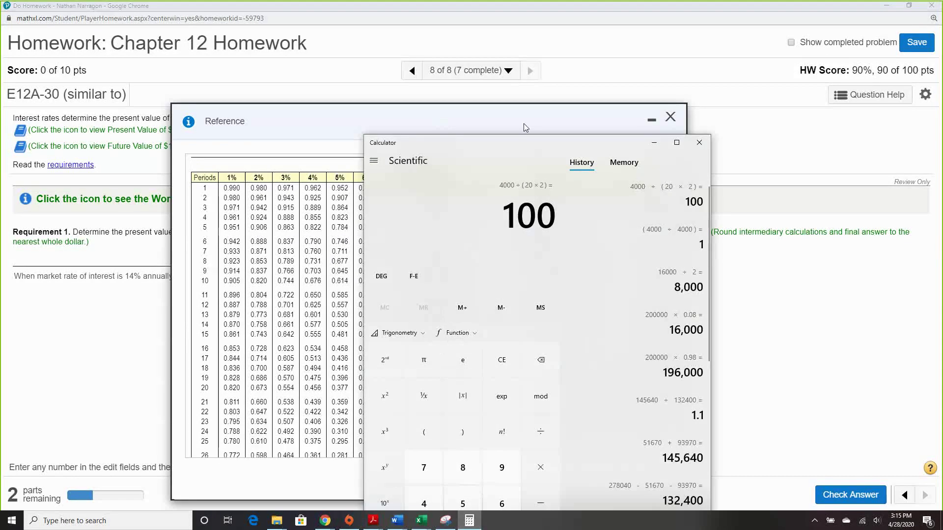
left_click(656, 127)
left_click(653, 121)
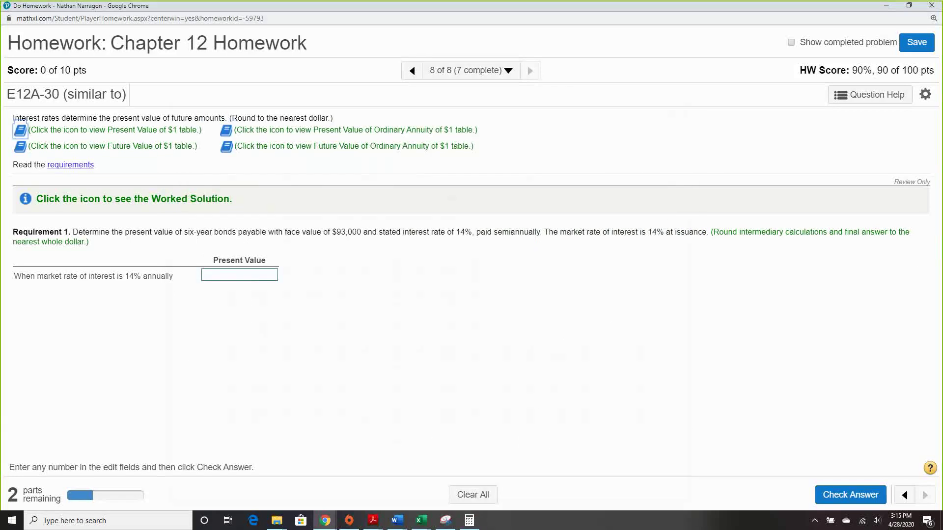
left_click(470, 521)
type("93,0")
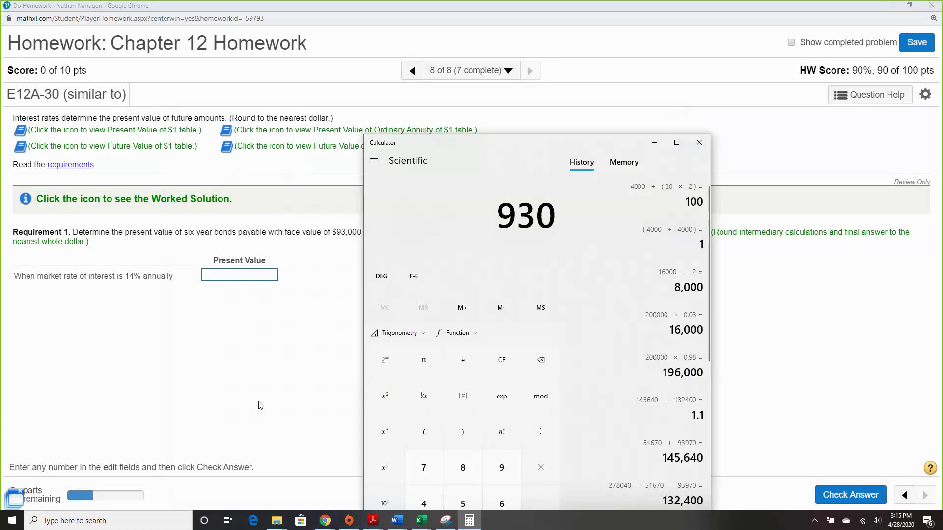
type("00")
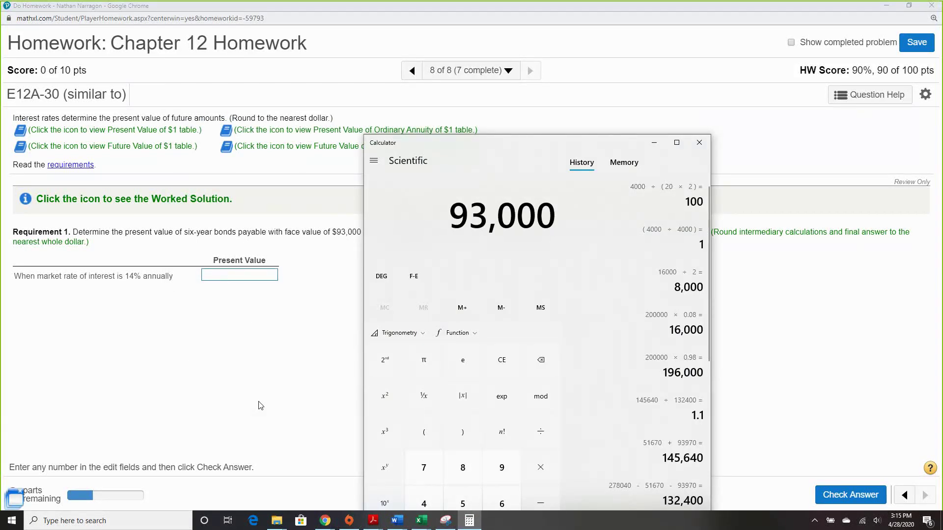
key("asterisk")
Step: Recheck the Present Value of $1 factor for 6 periods at 14%, and complete the Calculator multiplication with 0.456
left_click(144, 132)
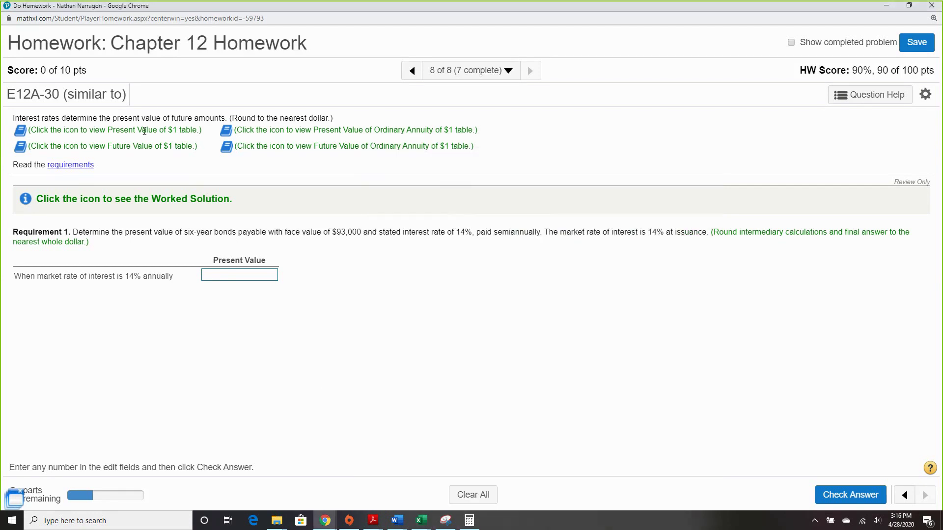
left_click(20, 130)
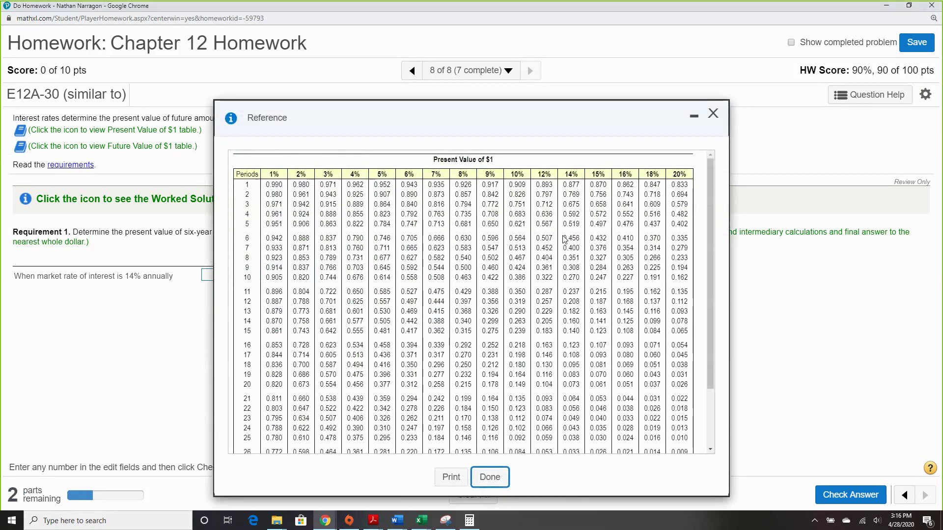
left_click(694, 116)
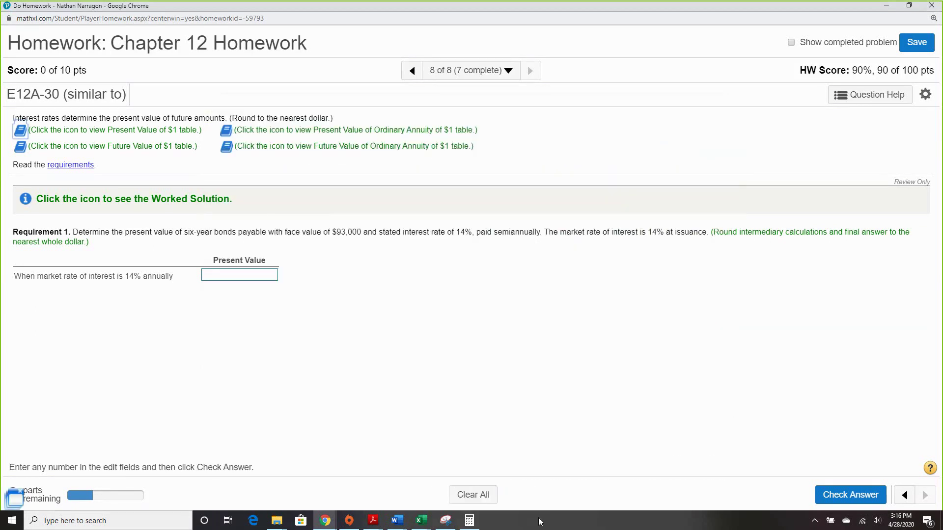
left_click(470, 521)
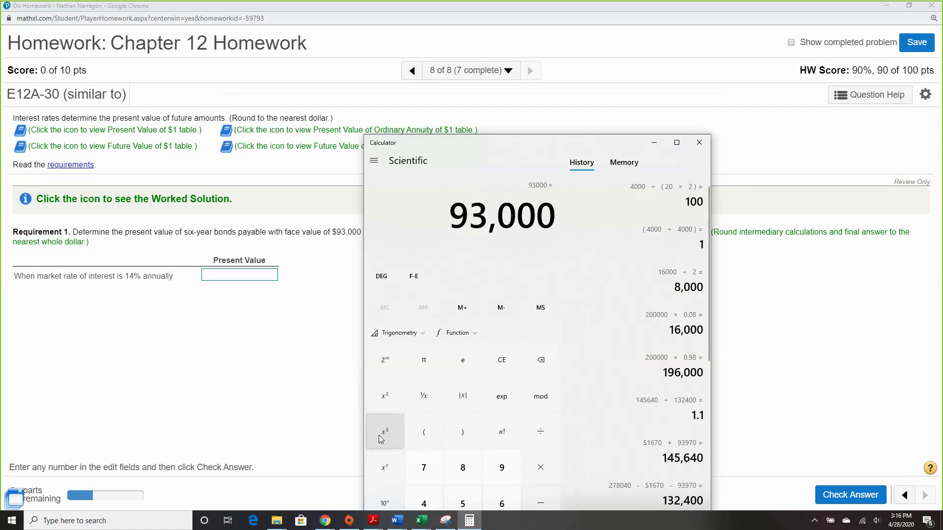
type("0.456")
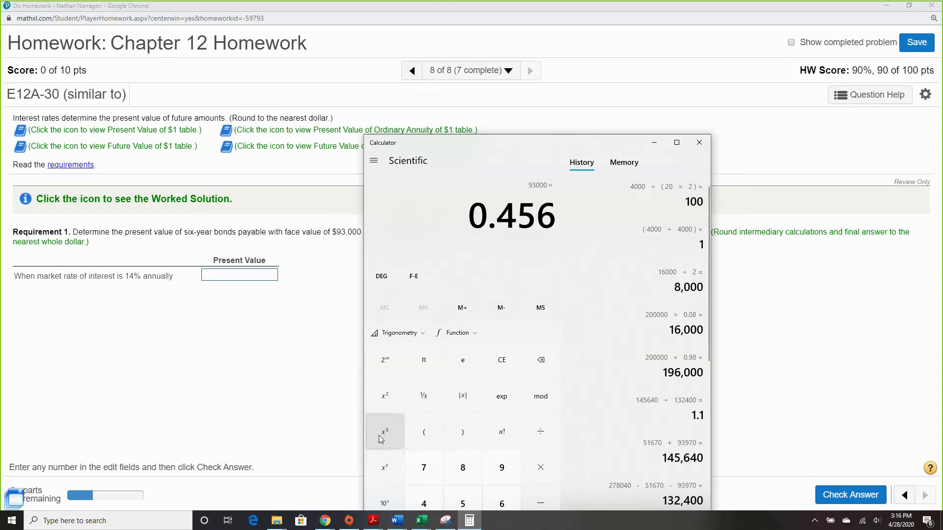
key("Return")
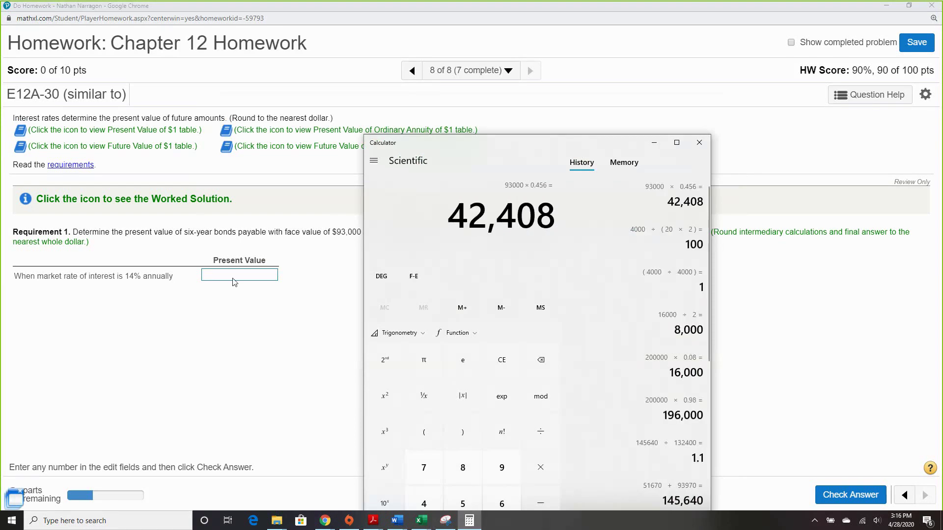
Step: Enter 42408 as requirement 1's present value at 14% and submit it repeatedly until all tries are used
left_click(234, 281)
type("42")
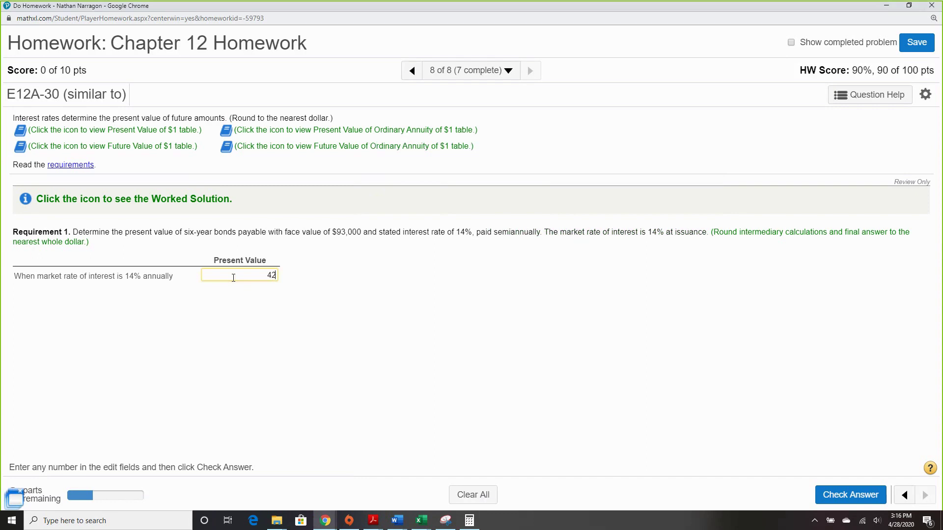
type("408")
left_click(847, 496)
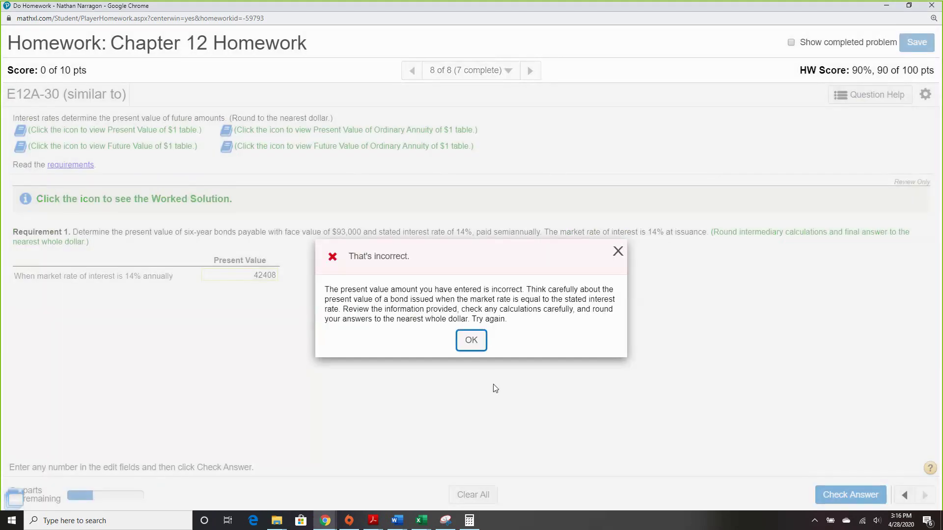
left_click(479, 344)
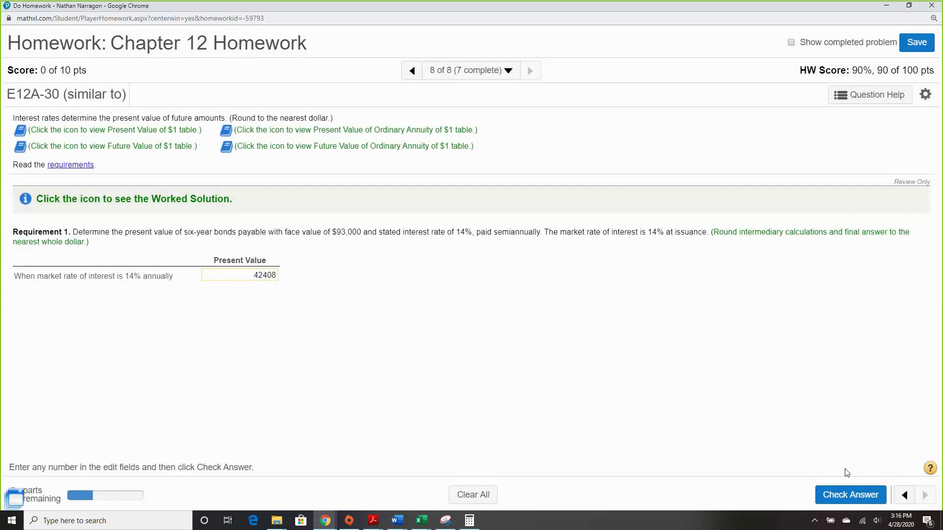
left_click(853, 497)
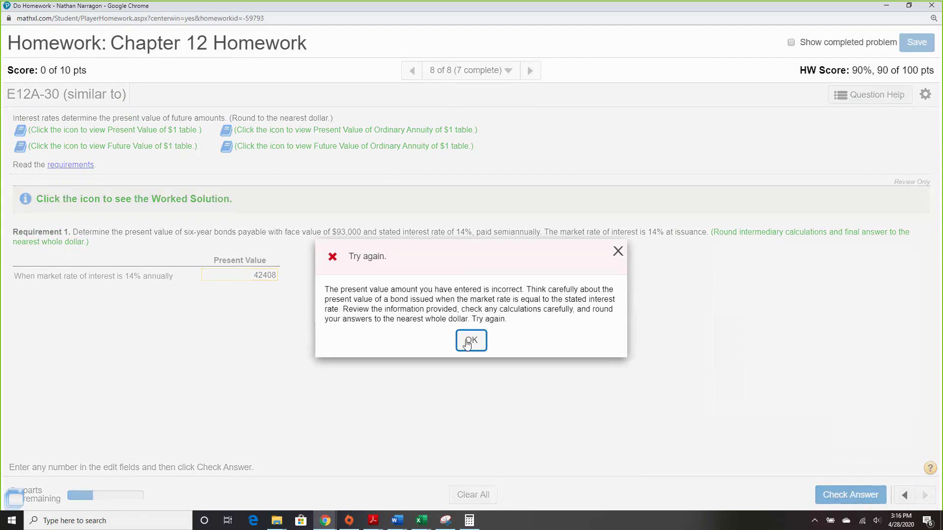
left_click(467, 343)
left_click(847, 497)
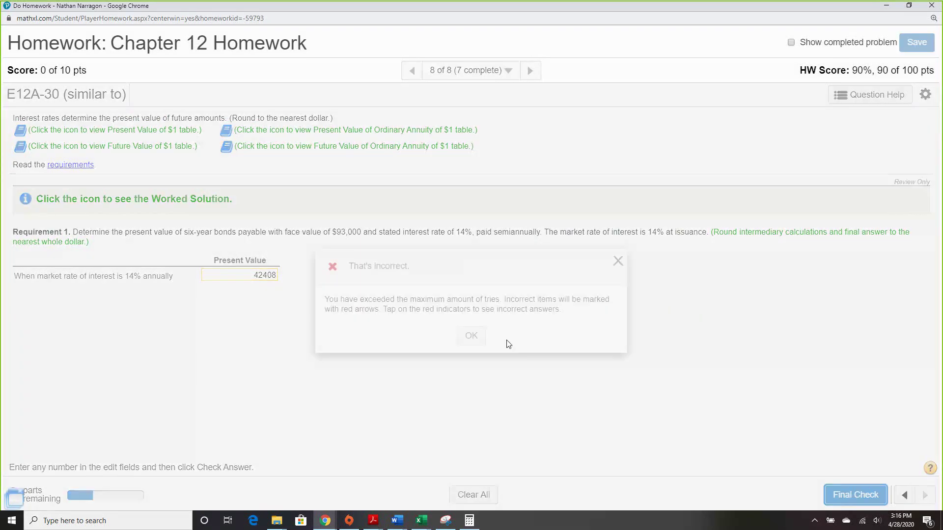
left_click(471, 338)
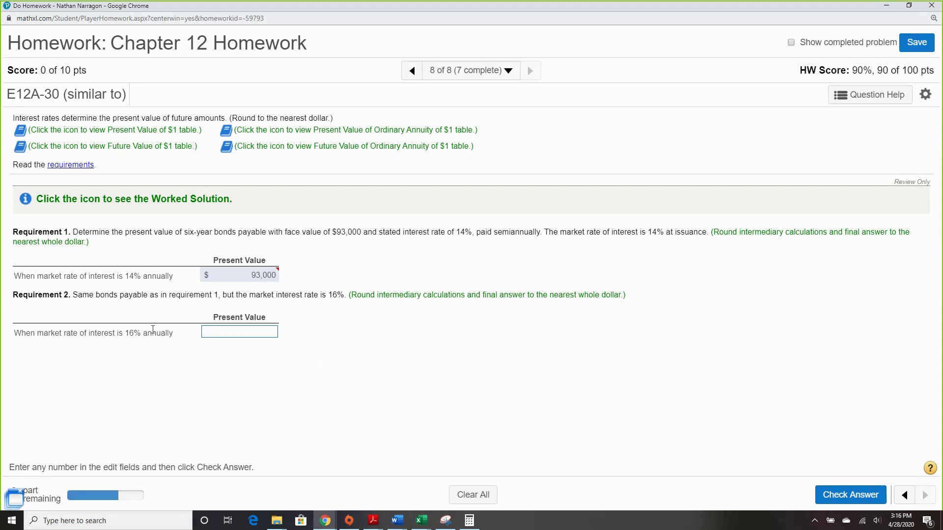
Step: Submit requirement 2's present value at 16% blank until all tries are used and the answer is filled in
left_click(248, 332)
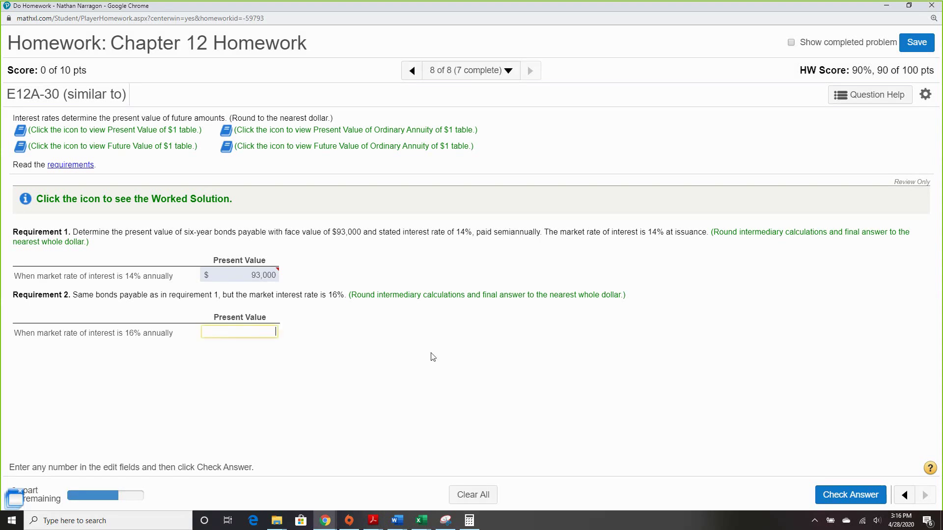
left_click(843, 497)
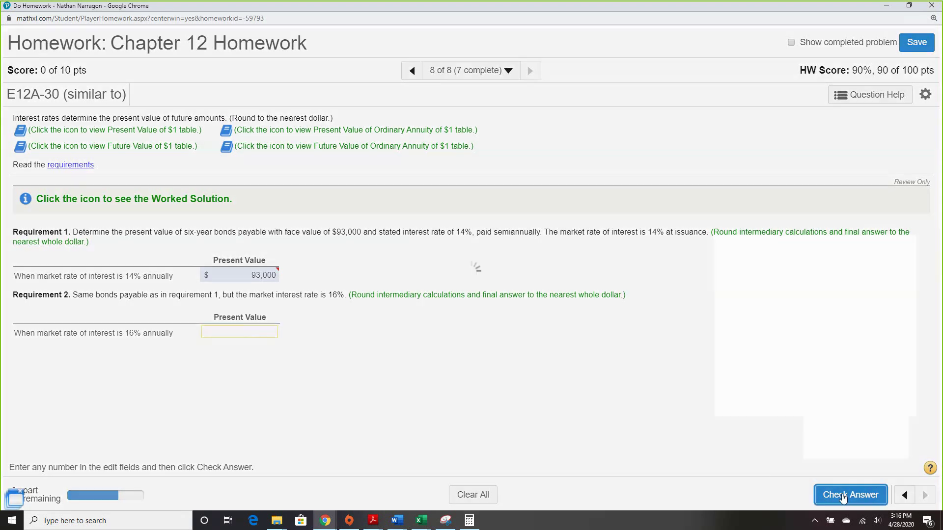
left_click(471, 340)
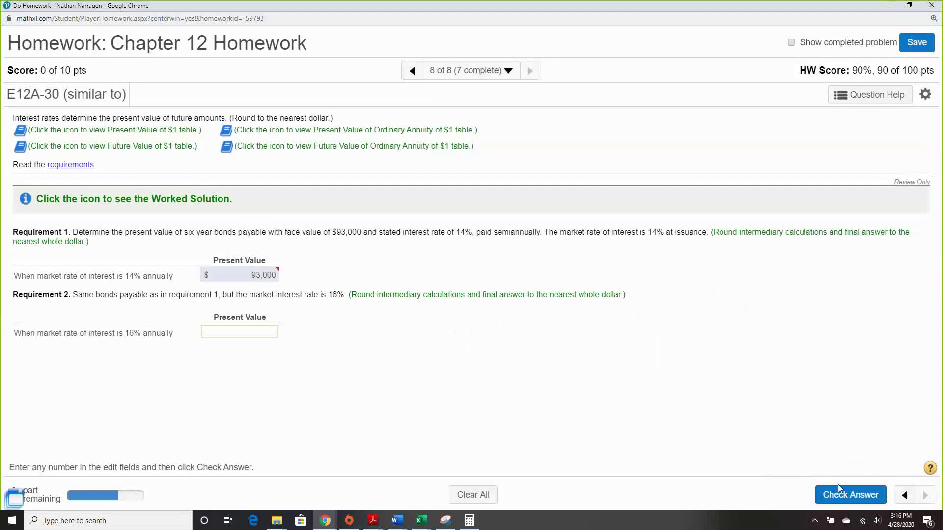
left_click(851, 497)
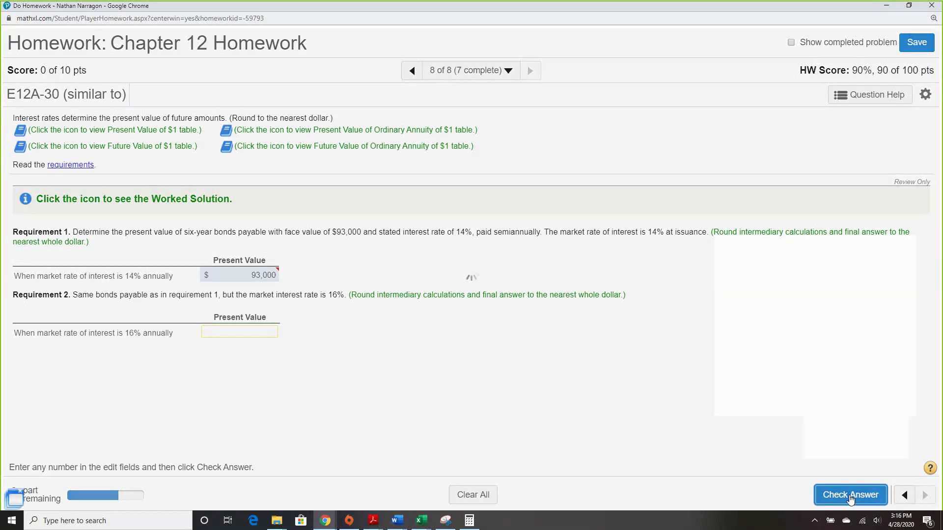
left_click(472, 341)
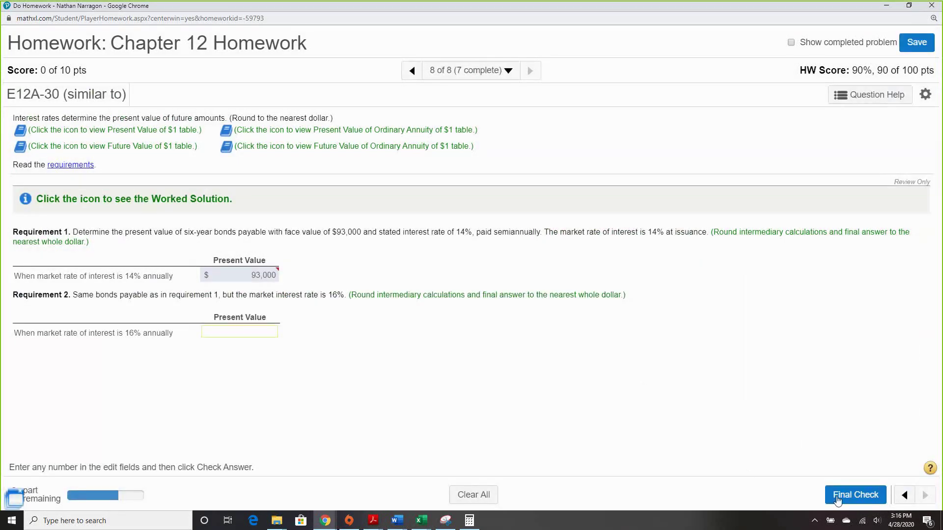
left_click(856, 502)
left_click(472, 337)
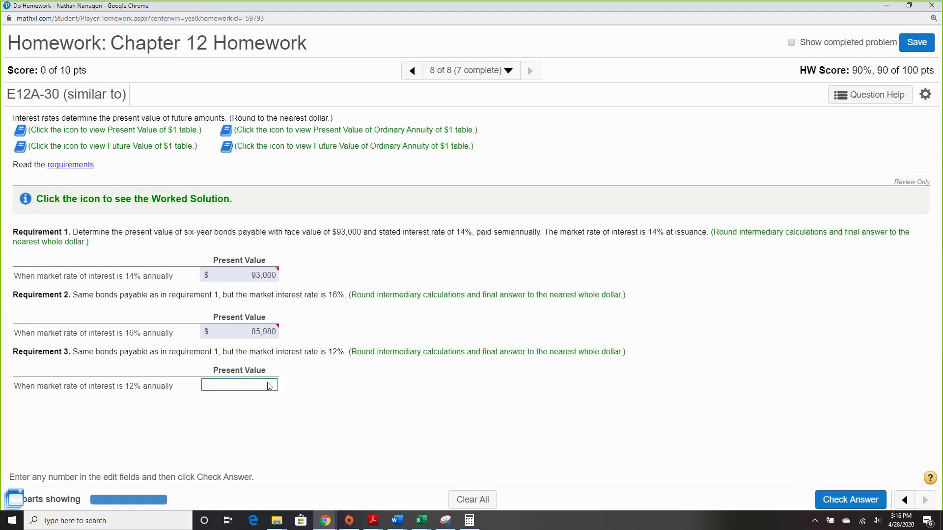
Step: Submit requirement 3's present value at 12% blank until all tries are used, completing question 8
left_click(269, 386)
left_click(824, 497)
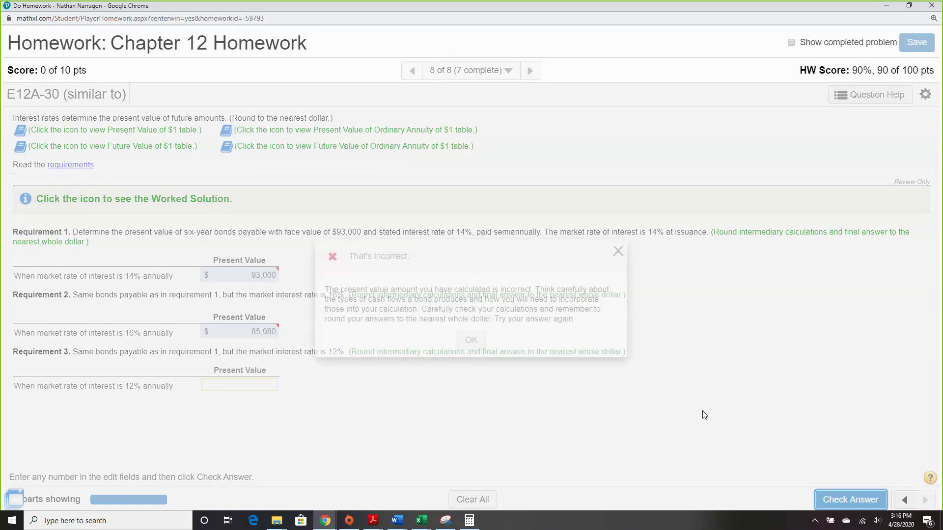
left_click(471, 341)
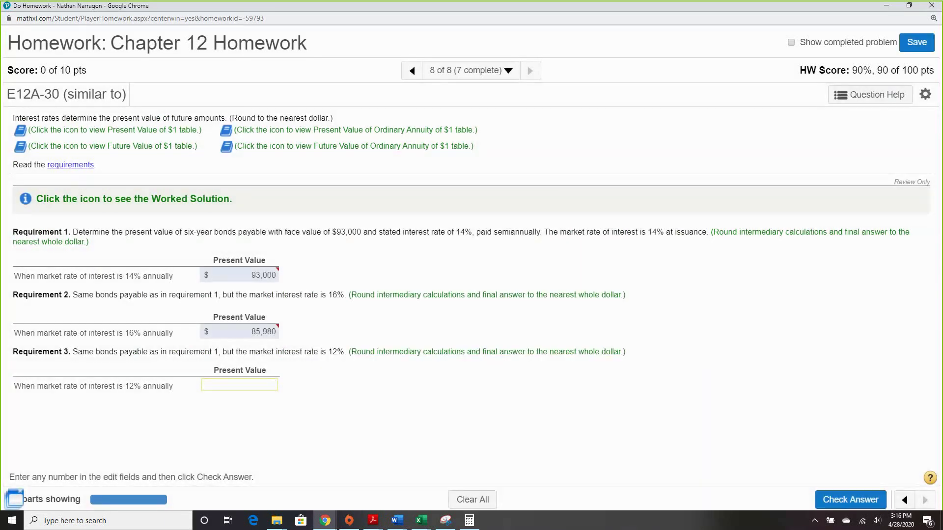
left_click(876, 500)
left_click(471, 341)
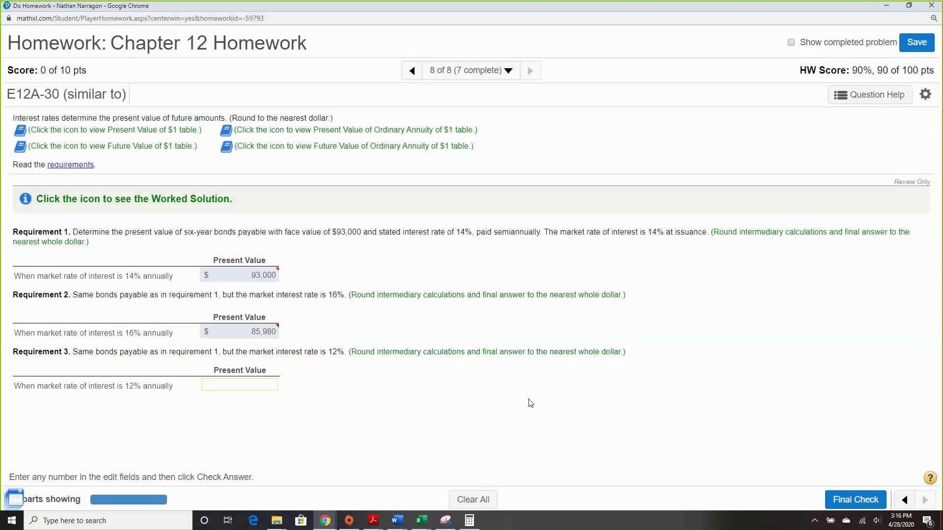
left_click(865, 506)
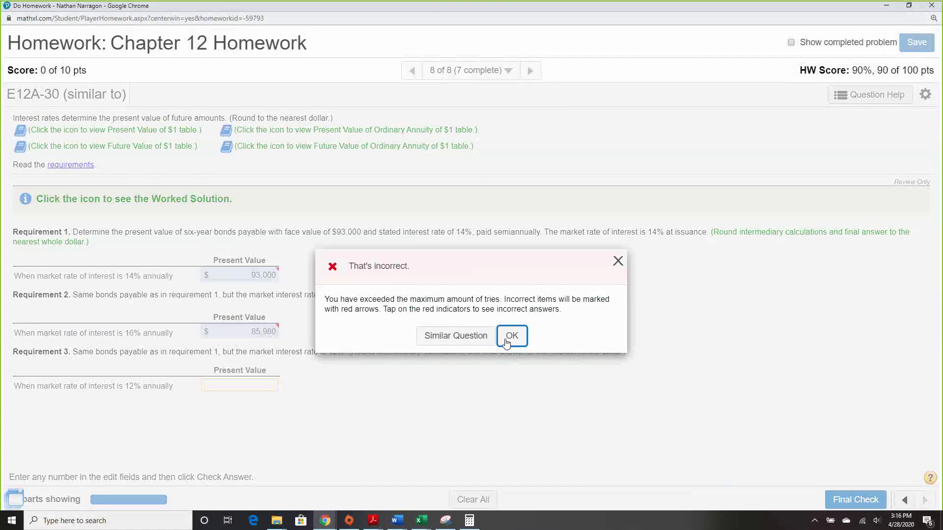
left_click(517, 340)
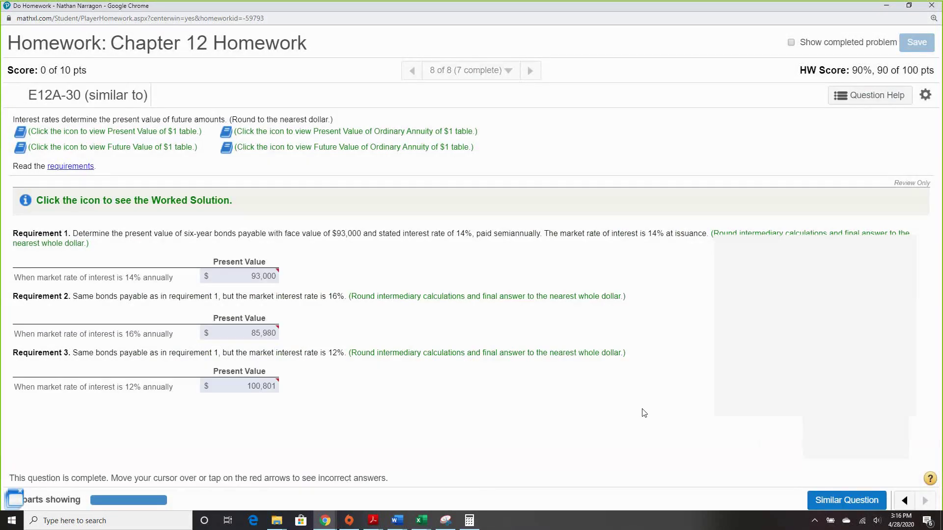